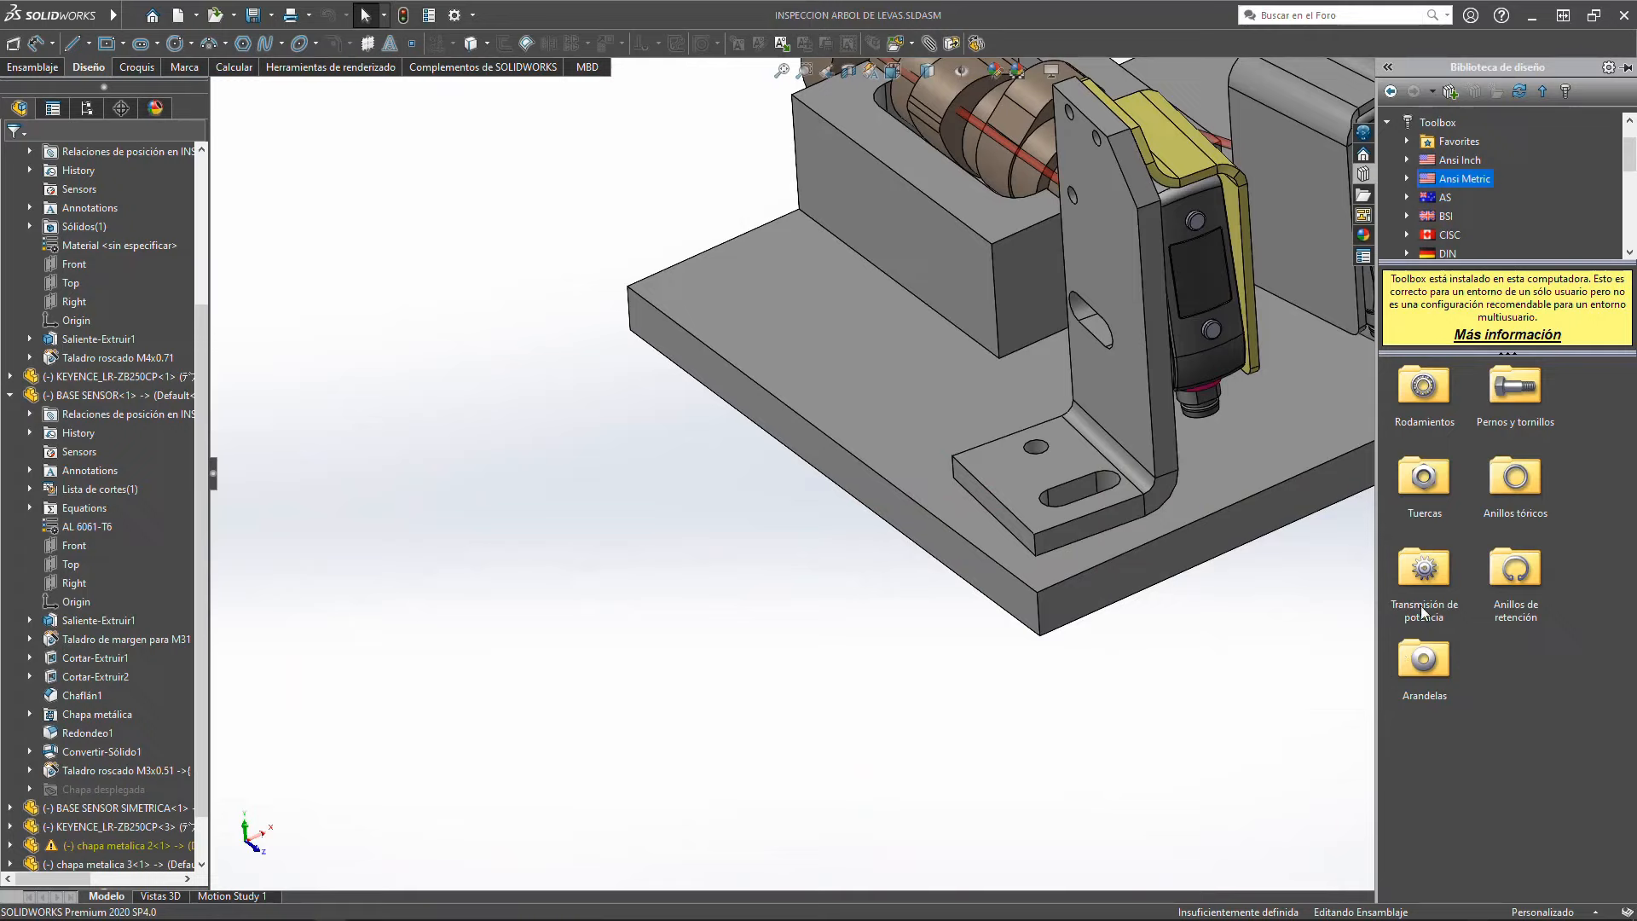
# Step: Insert a common flat washer (Arandela plana común - ANSI B18.22M) from the Ansi Metric Toolbox over the round hole in the sensor bracket's foot
pyautogui.doubleClick(1432, 668)
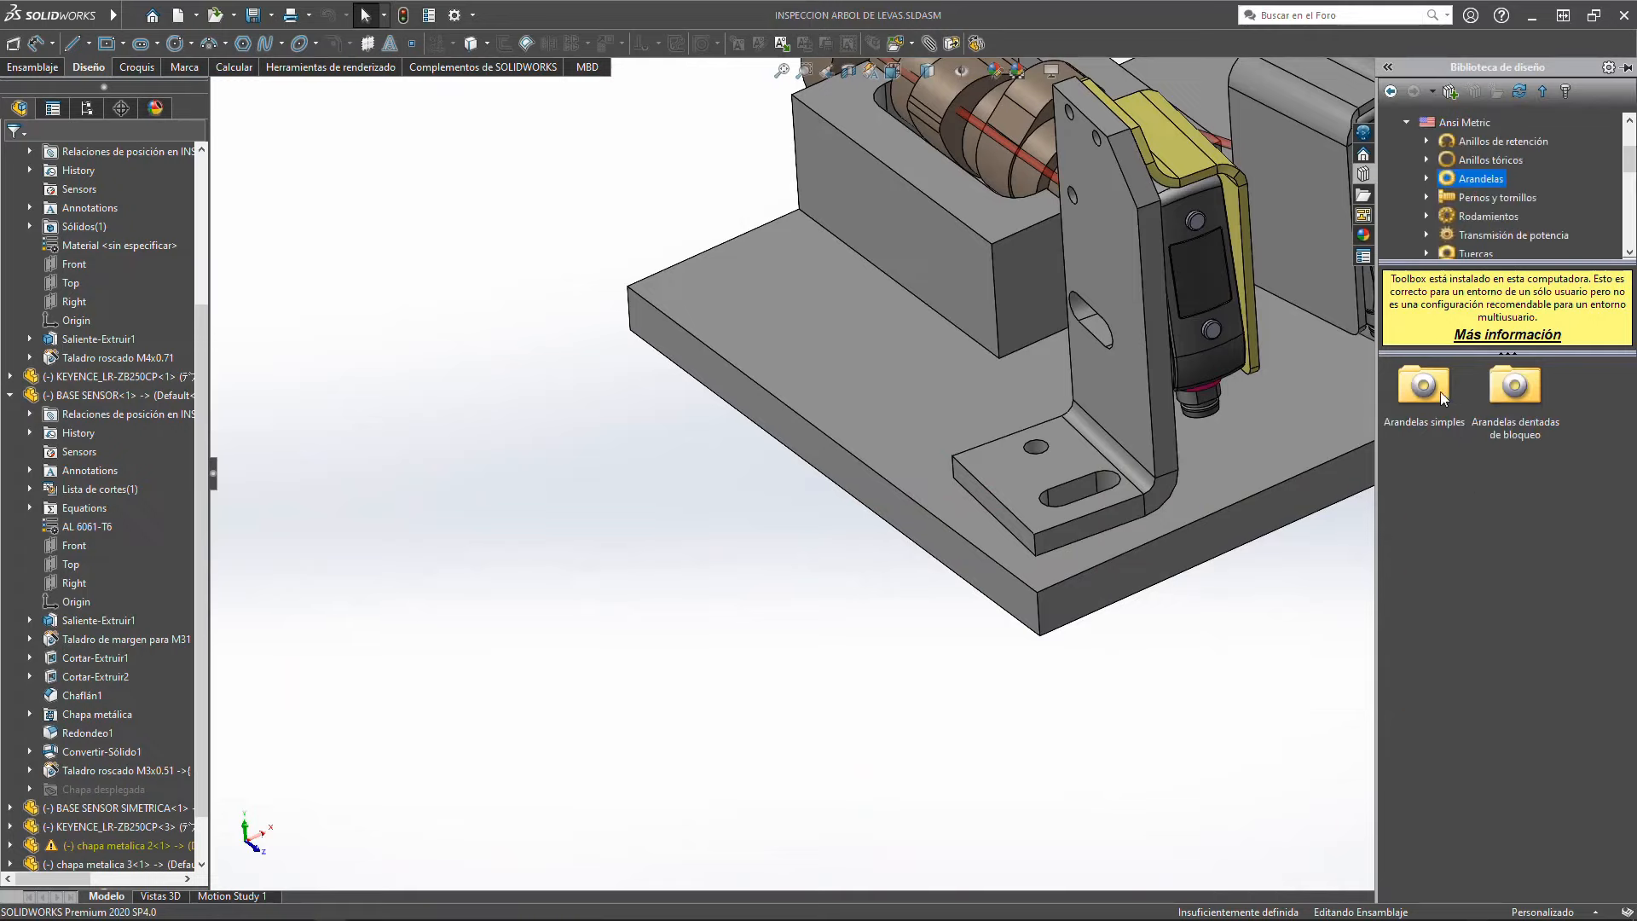
pyautogui.doubleClick(1418, 392)
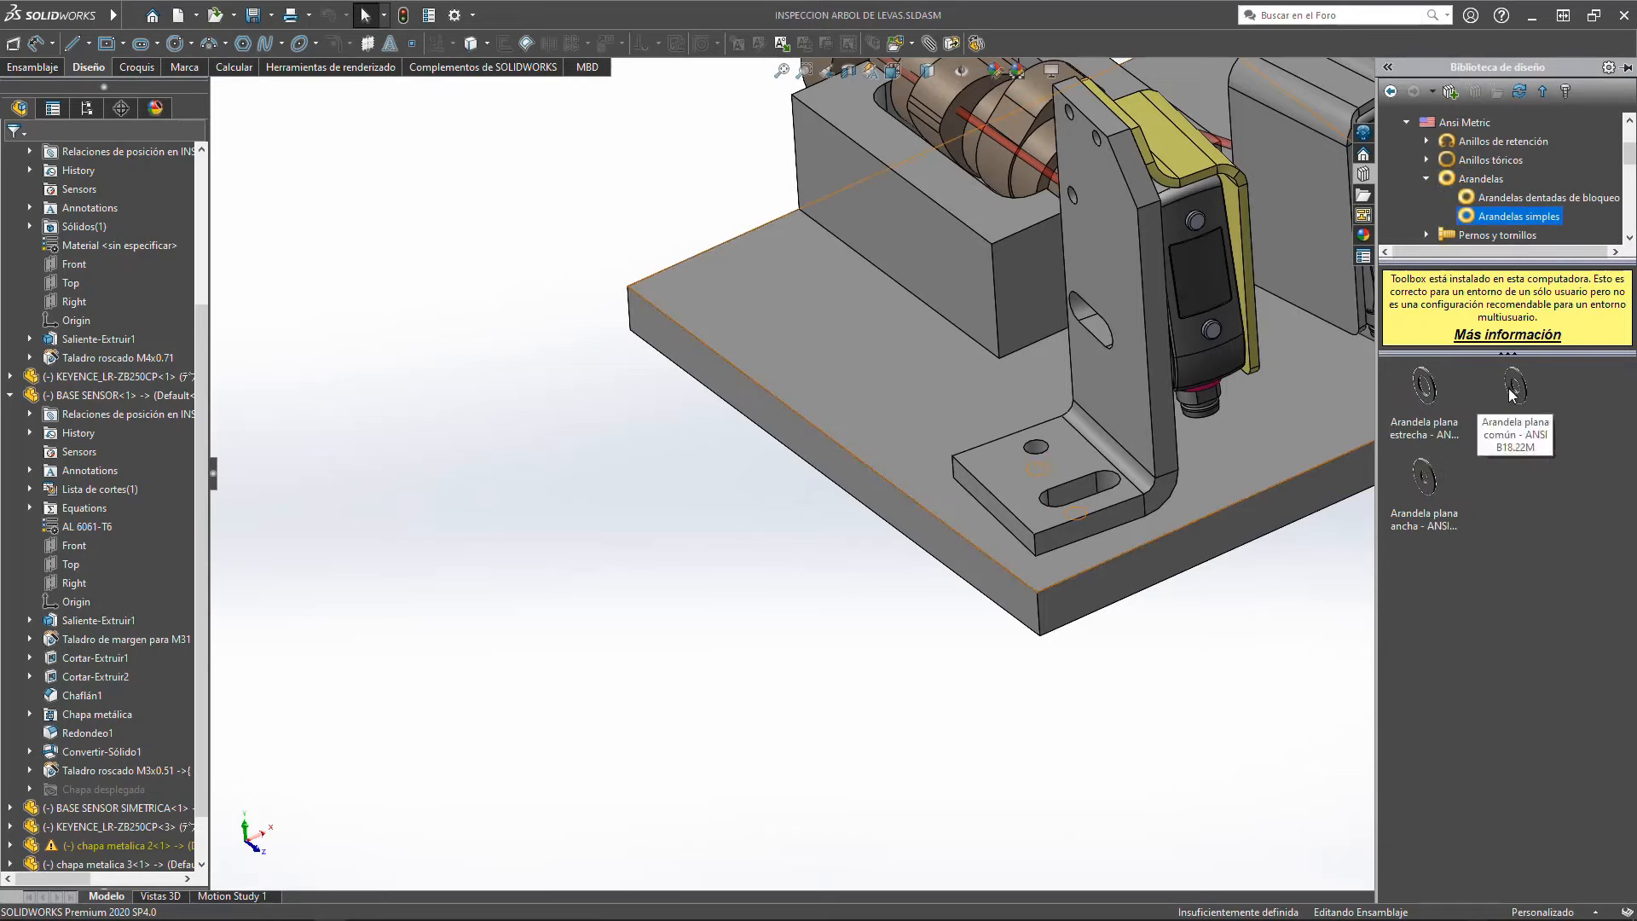
pyautogui.moveTo(1513, 392)
pyautogui.scroll(-6, 1168, 435)
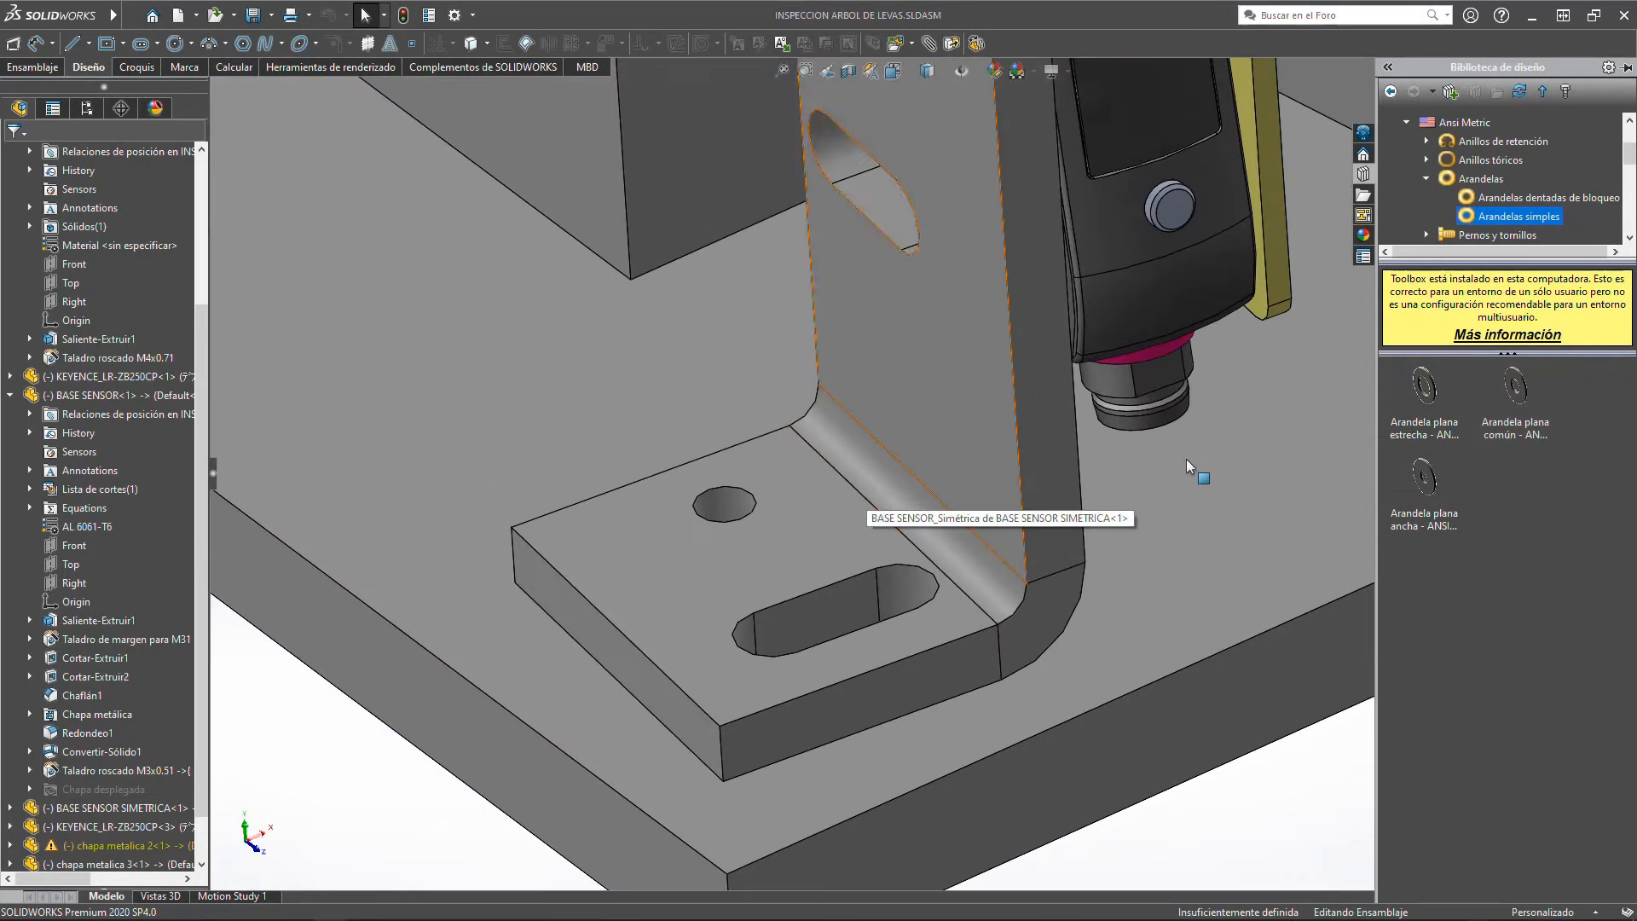
pyautogui.rightClick(1506, 402)
pyautogui.click(1471, 594)
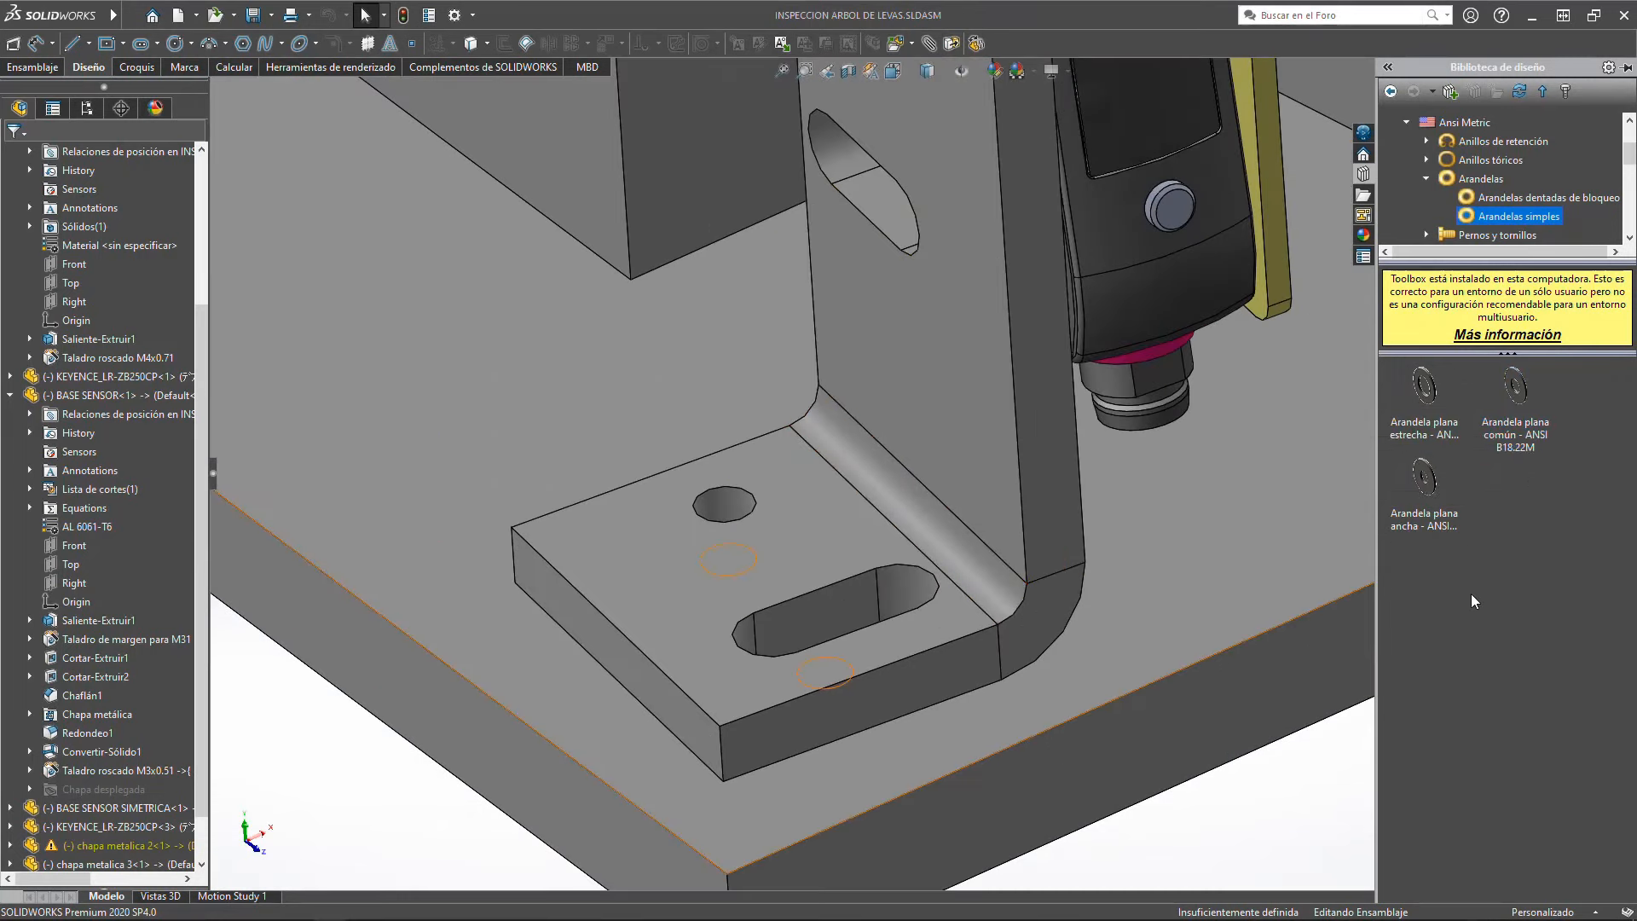
pyautogui.click(1528, 382)
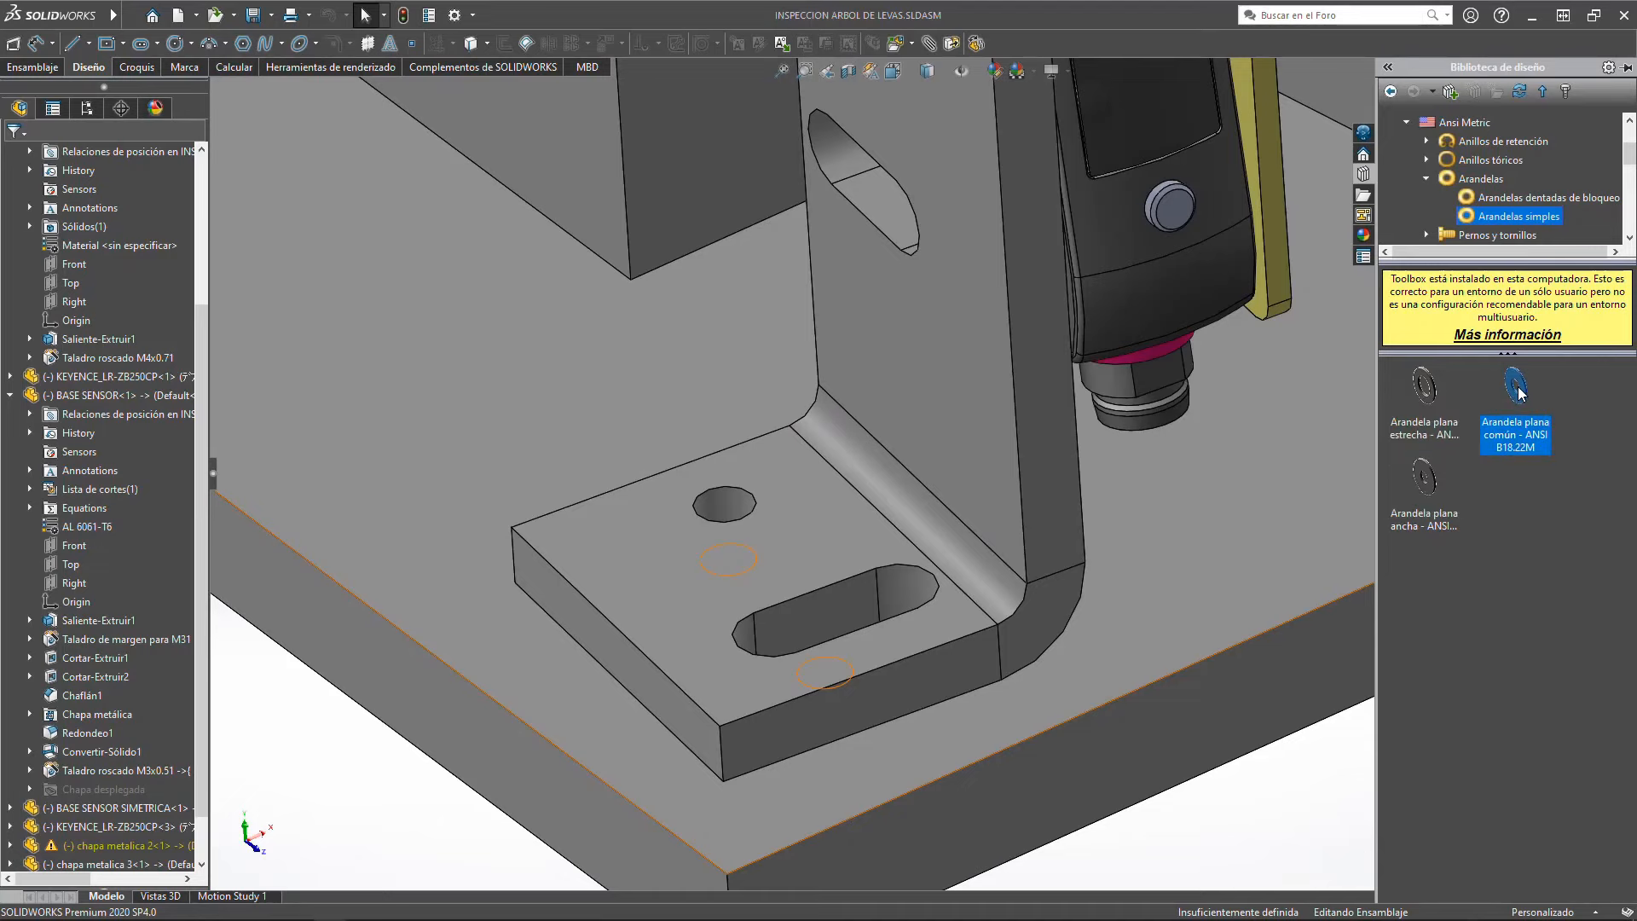
pyautogui.moveTo(1521, 392); pyautogui.dragTo(778, 499)
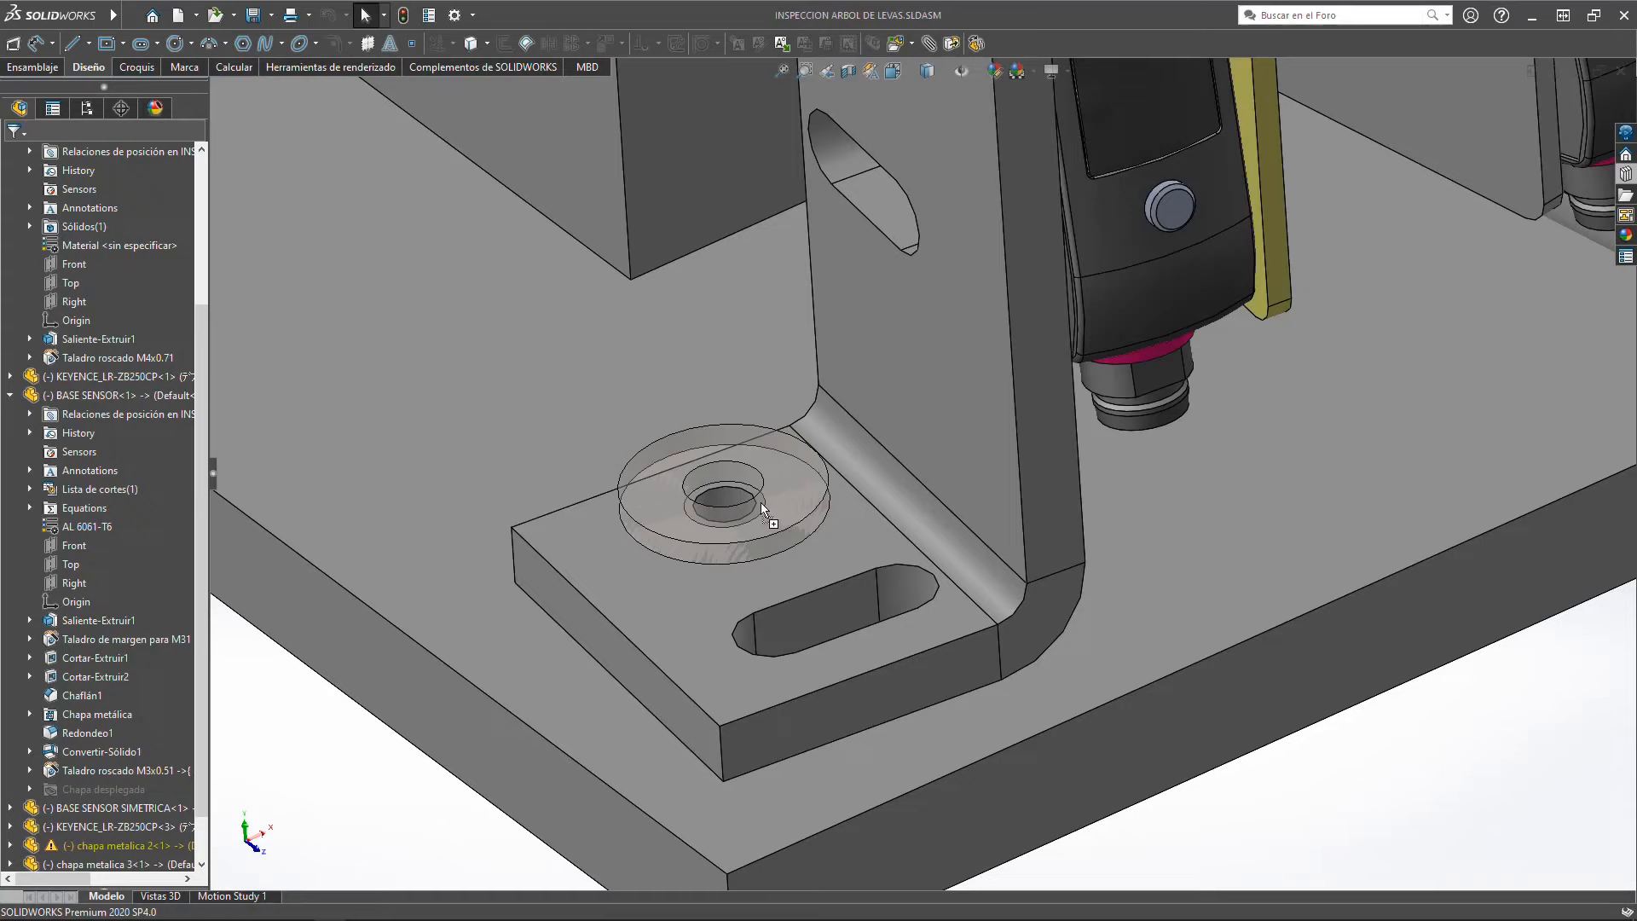
pyautogui.click(760, 503)
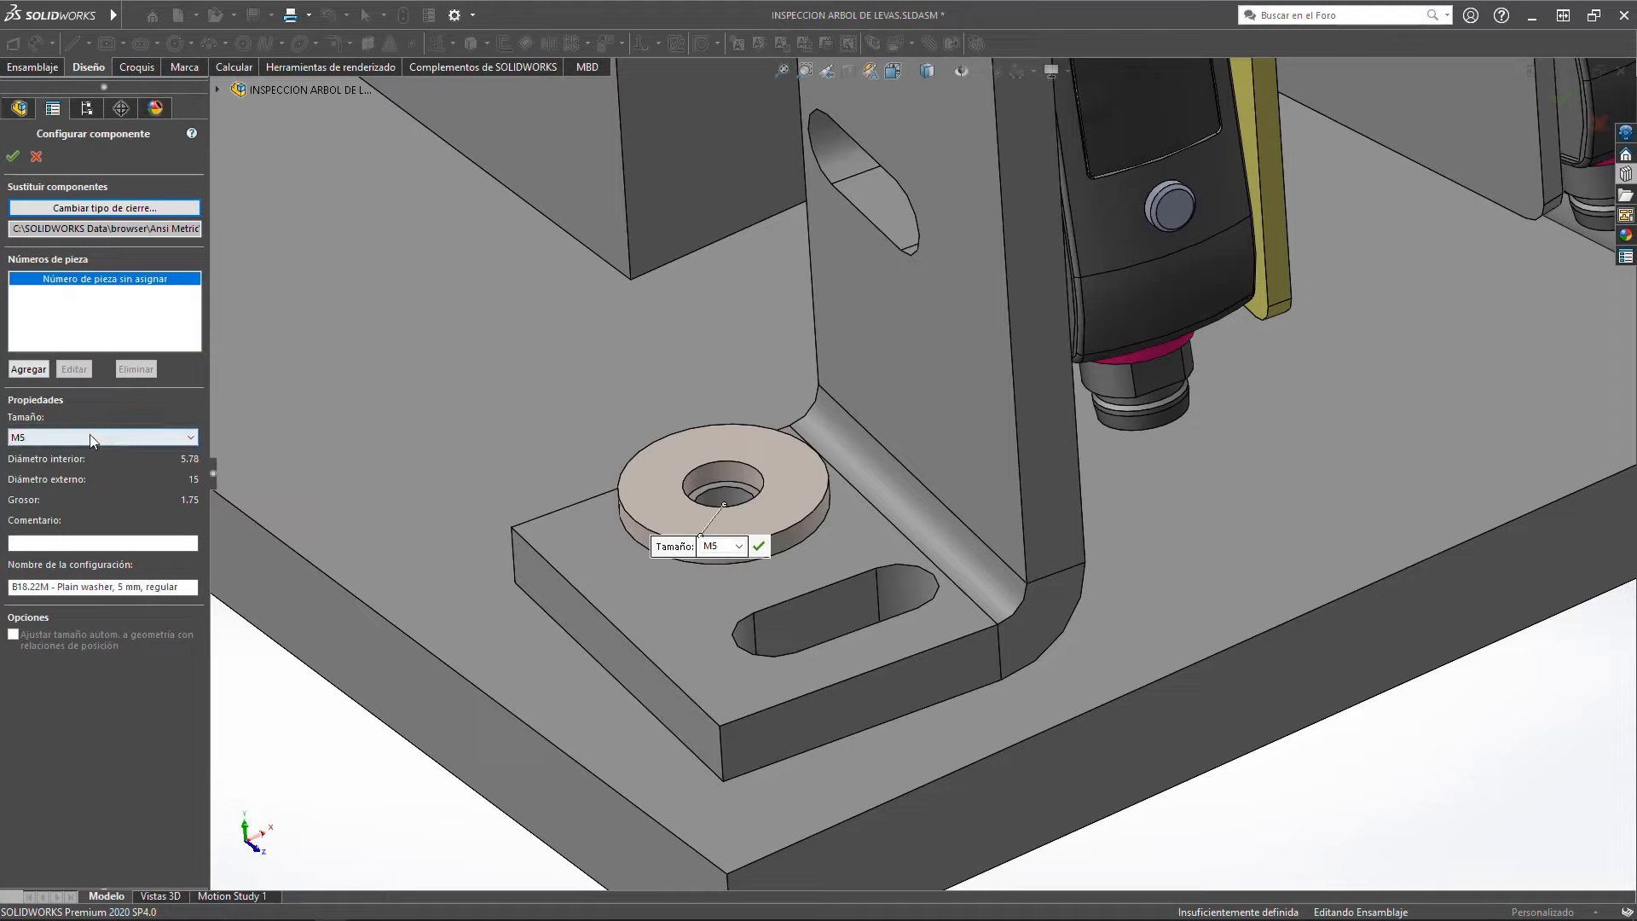
# Step: Set the inserted washer's size to M4 and accept its configuration
pyautogui.click(35, 438)
pyautogui.click(30, 509)
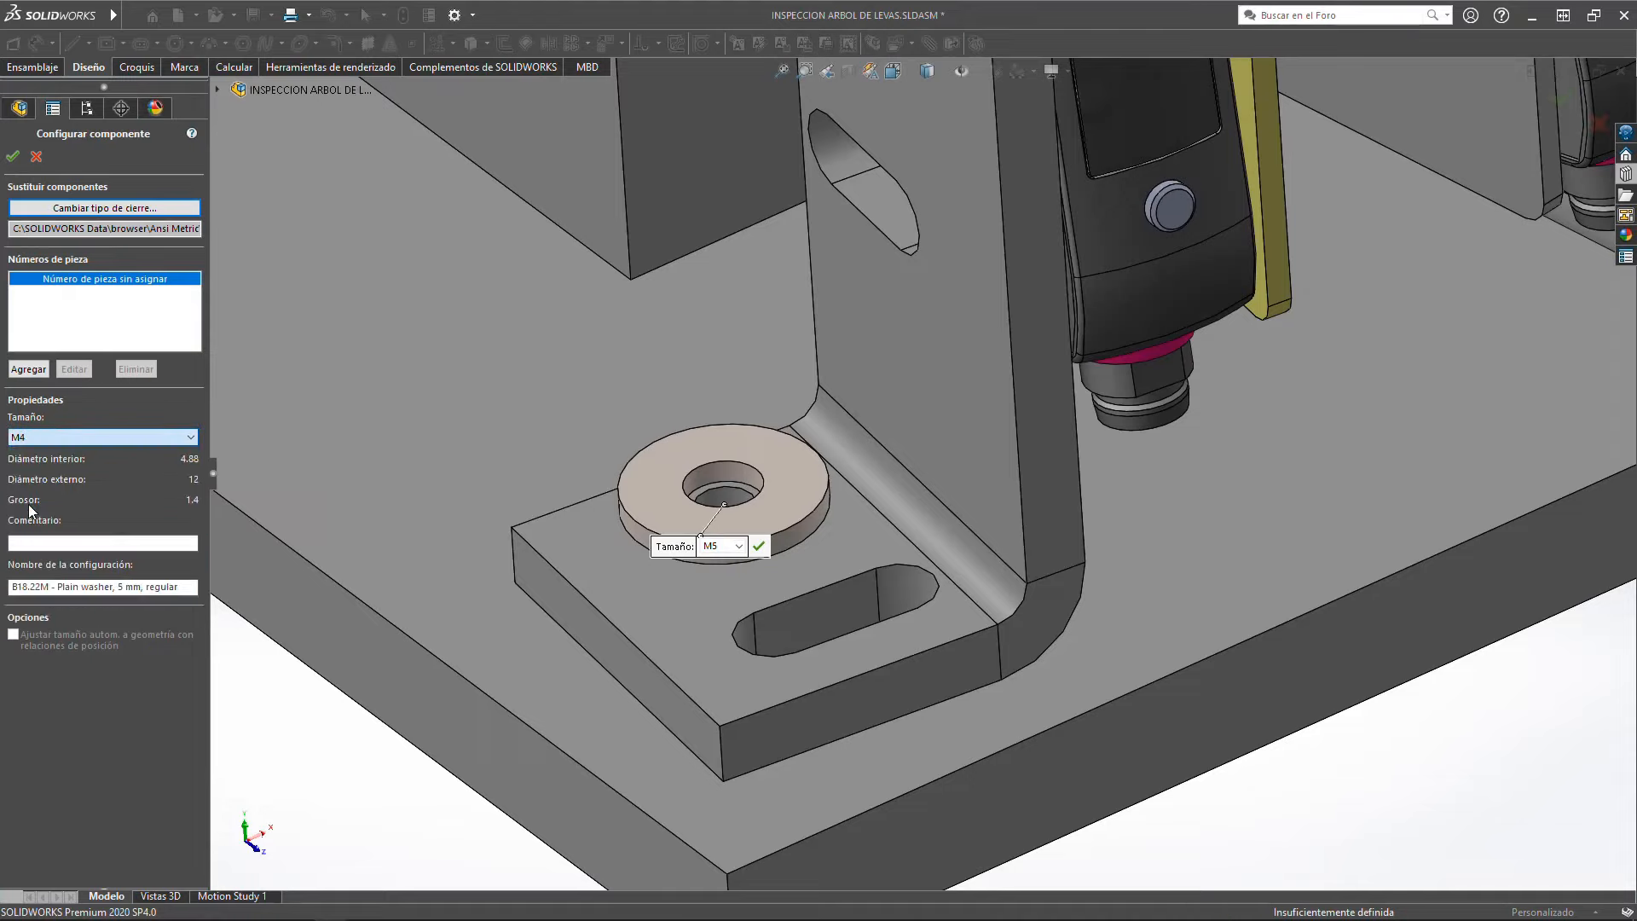
pyautogui.scroll(-5, 729, 493)
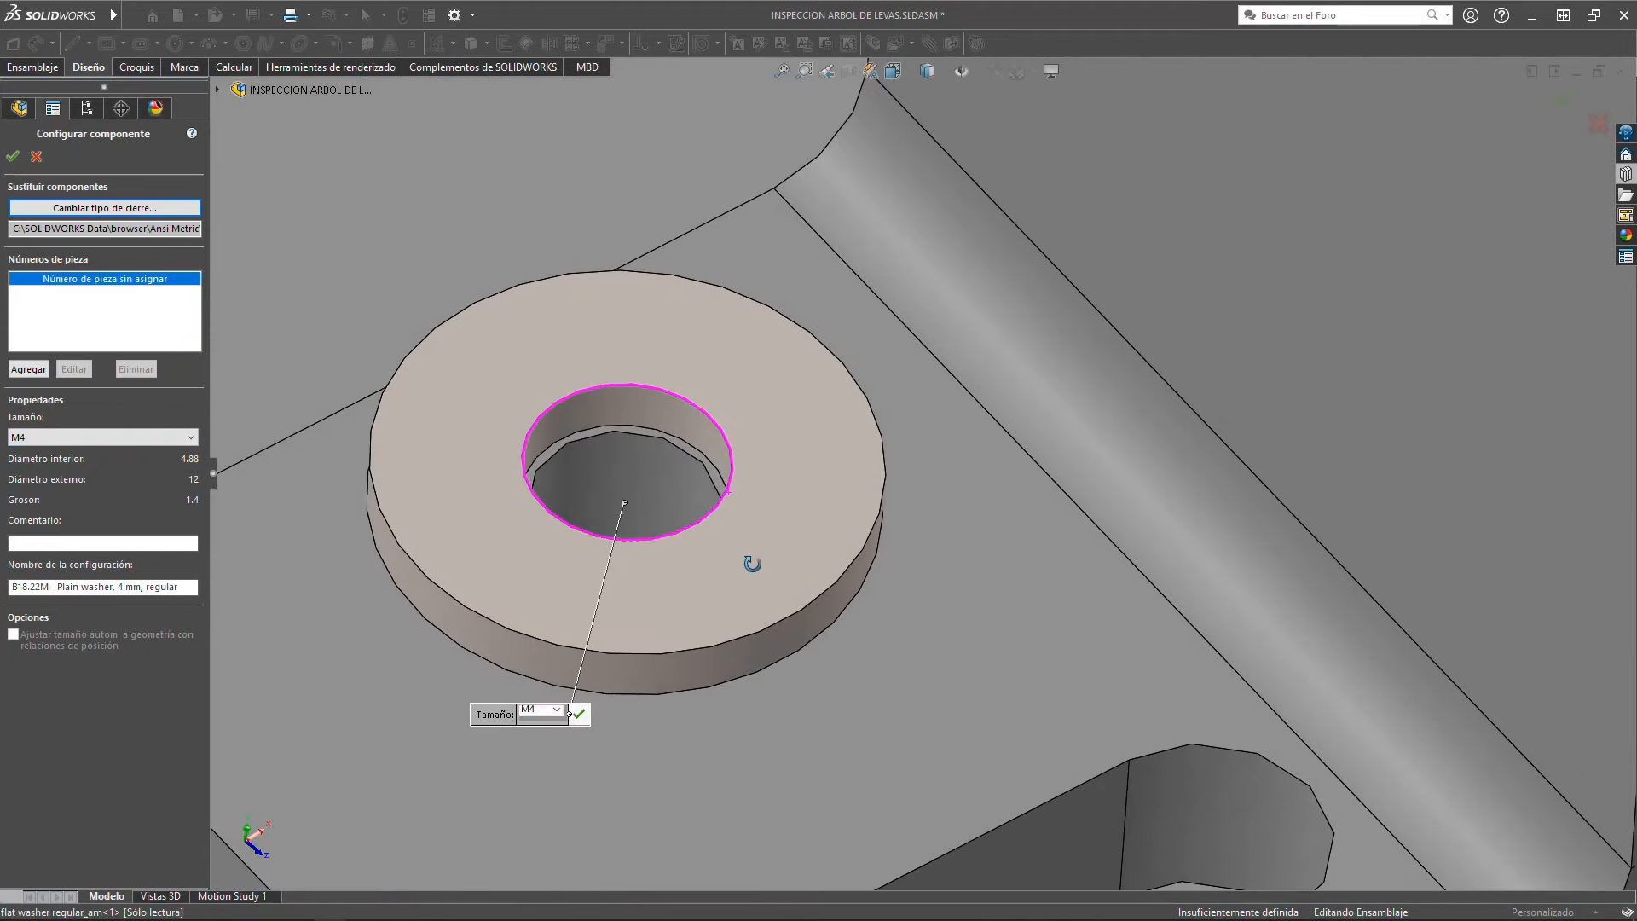
pyautogui.scroll(3, 881, 551)
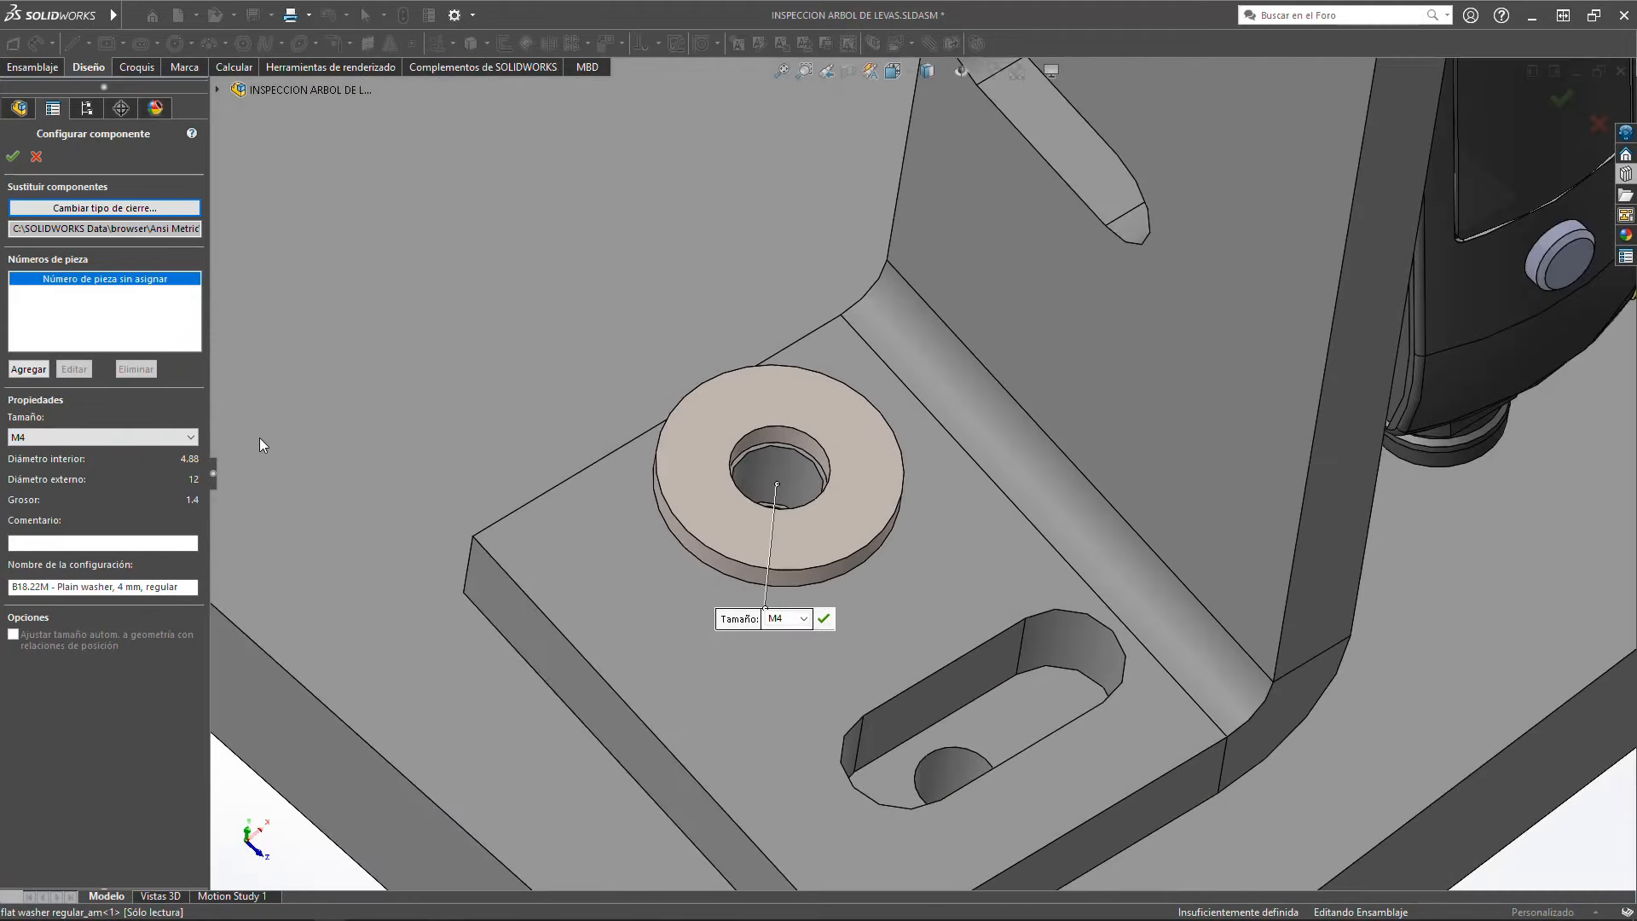
pyautogui.scroll(4, 892, 489)
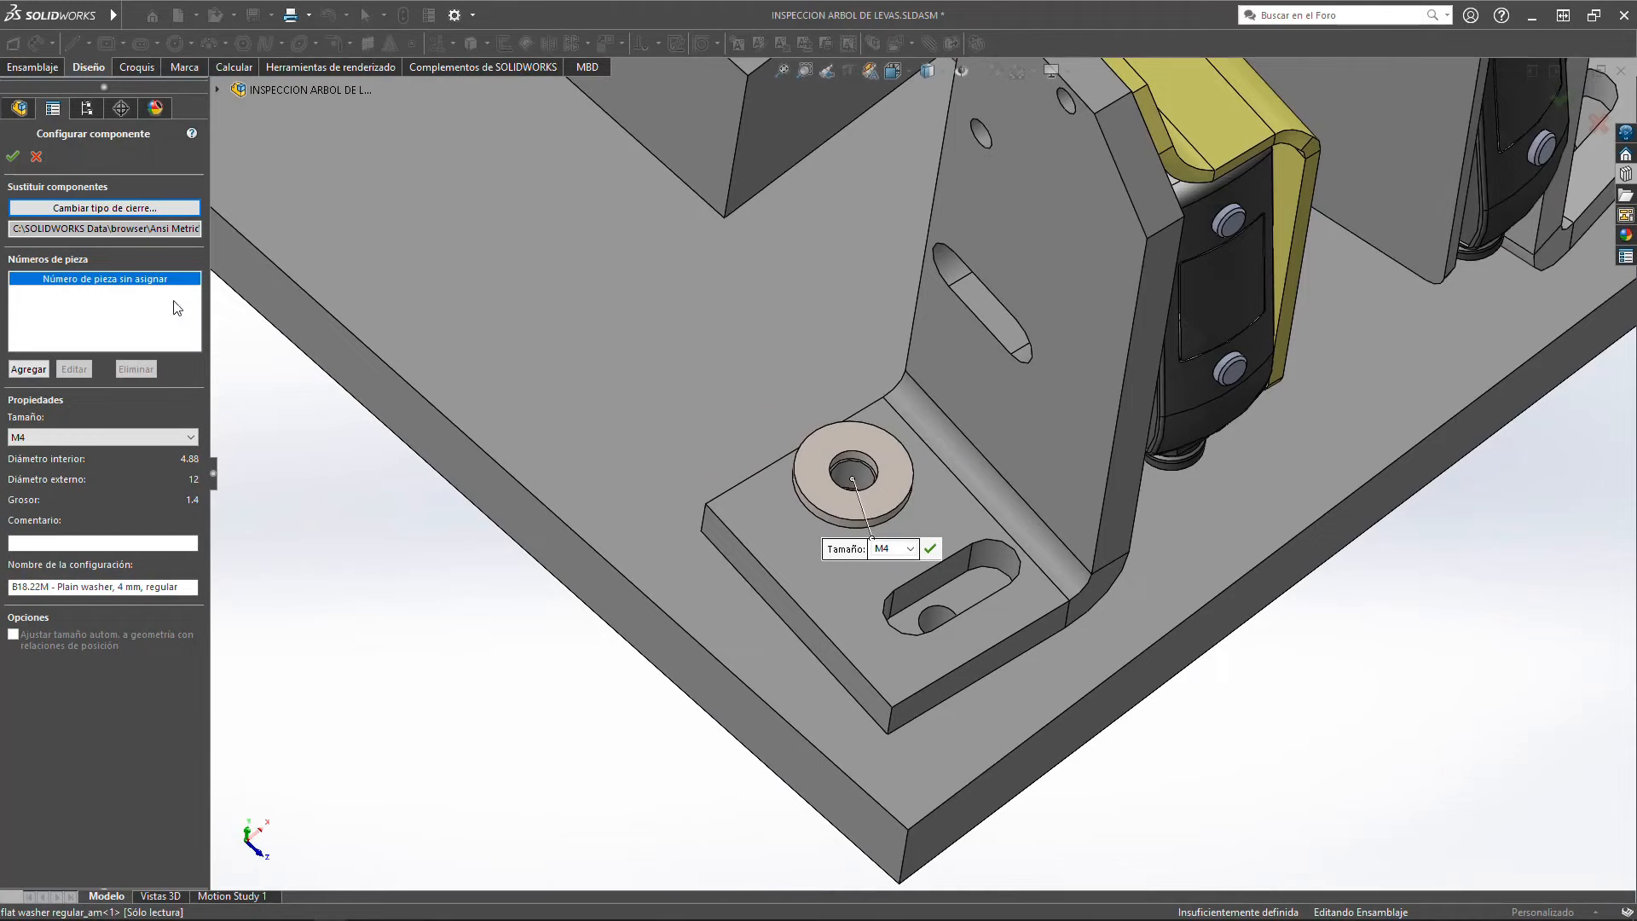
pyautogui.click(13, 157)
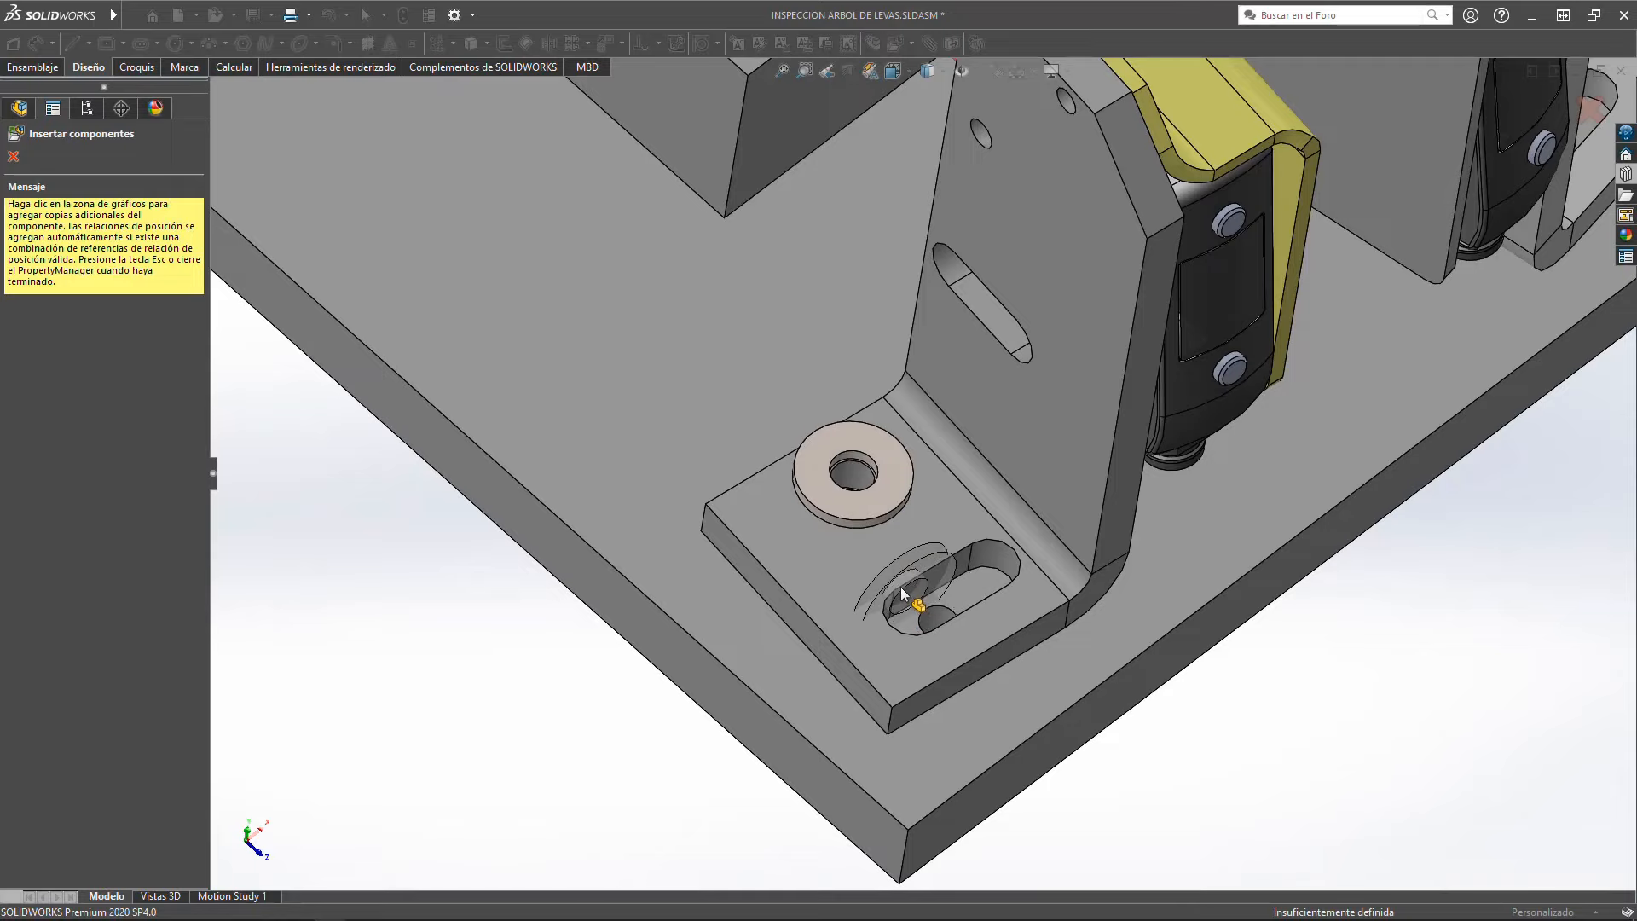
# Step: Place a second M4 washer over the end of the slot in the bracket's foot and finish inserting copies
pyautogui.scroll(-3, 901, 586)
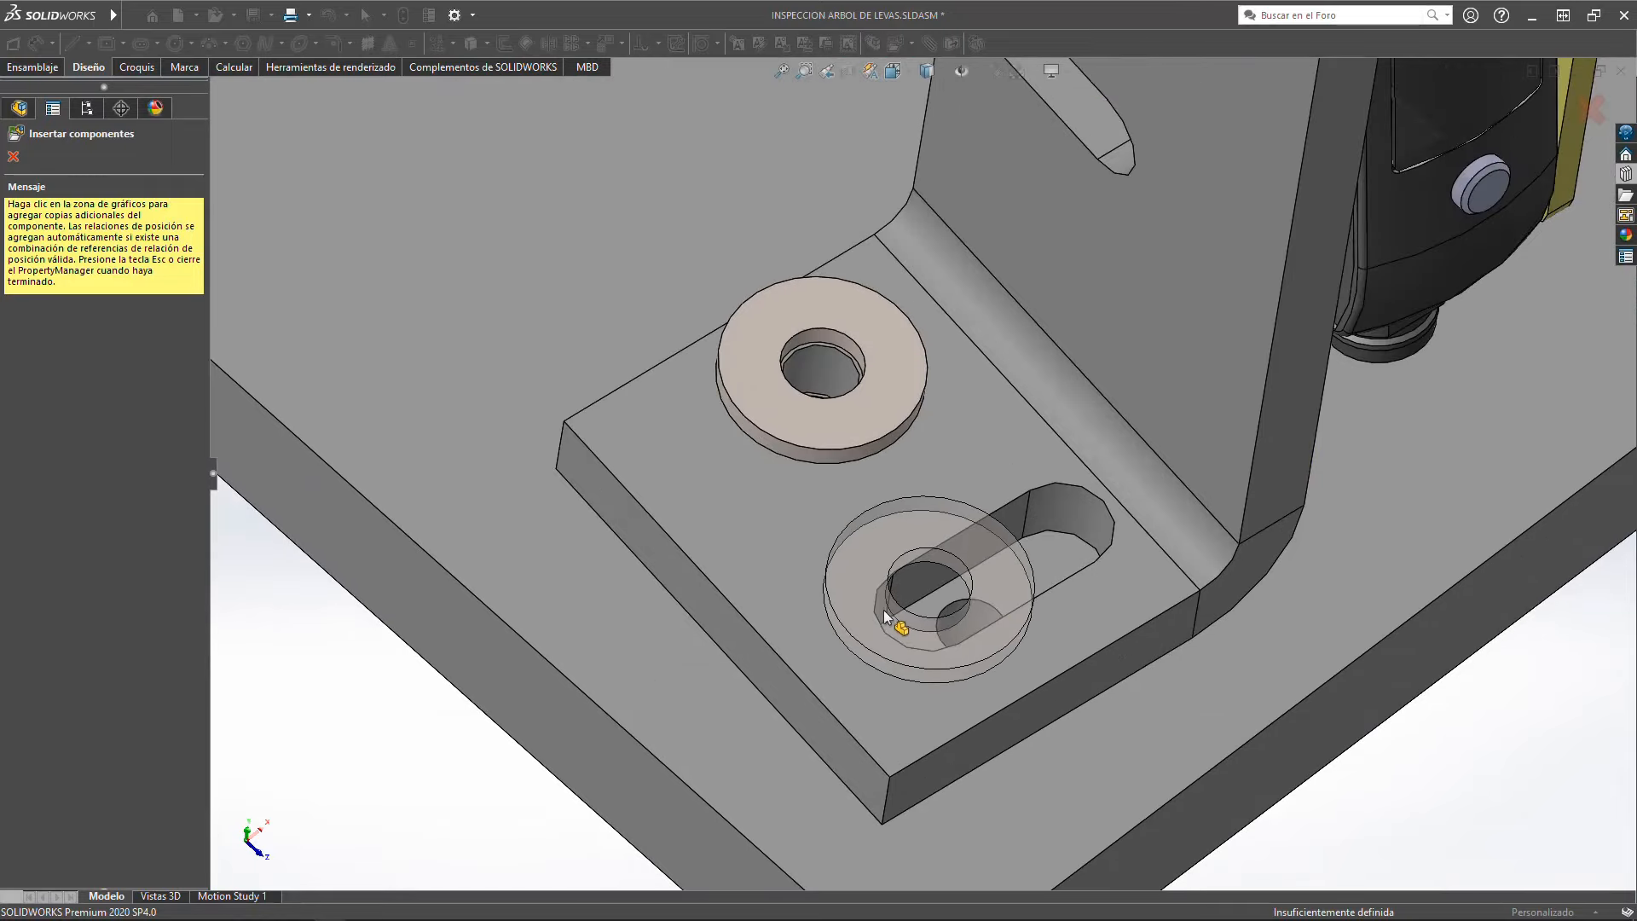
pyautogui.click(884, 611)
pyautogui.press('Escape')
# Step: Examine how both washers sit over the round hole and the slot of the bracket's foot
pyautogui.press('f')
pyautogui.scroll(-5, 592, 544)
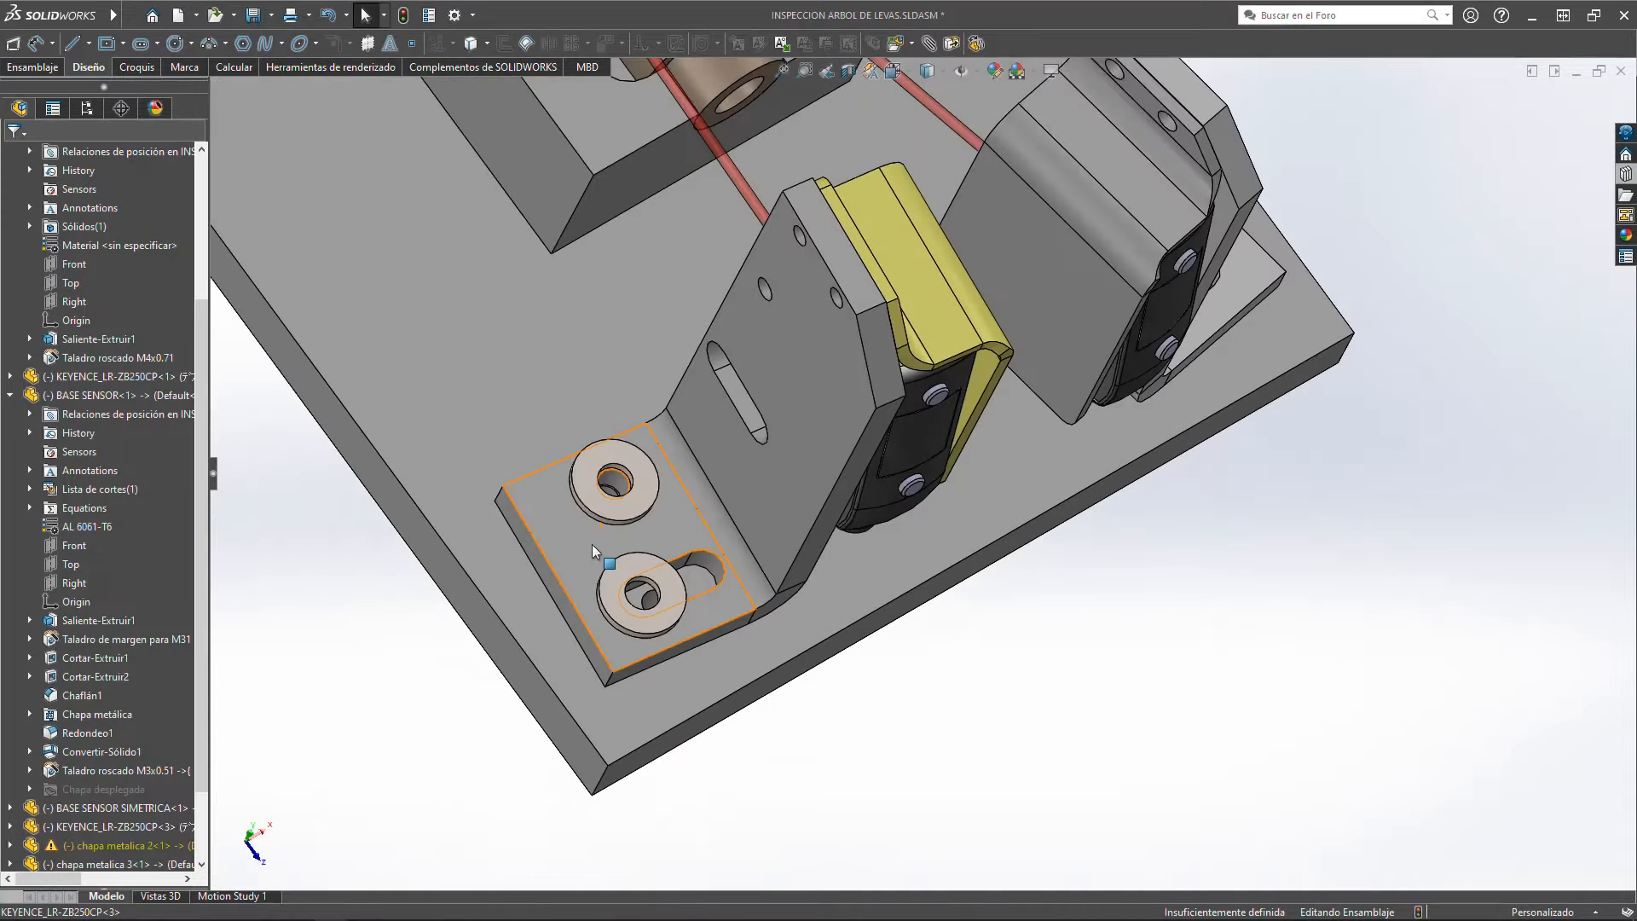
pyautogui.scroll(2, 592, 544)
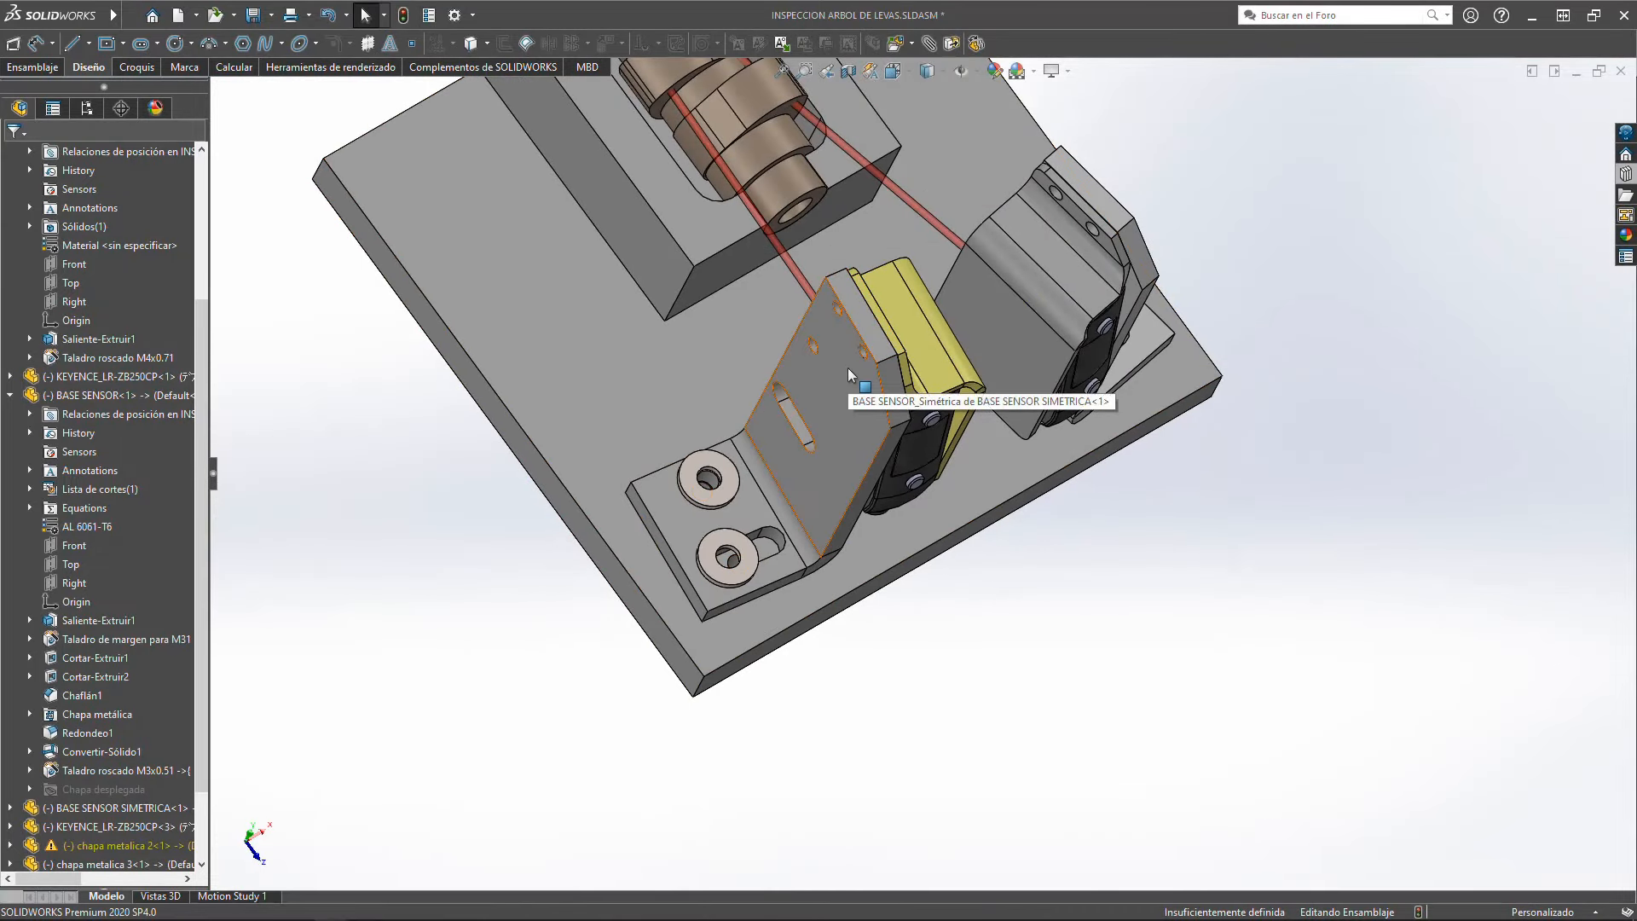
pyautogui.moveTo(848, 367); pyautogui.dragTo(882, 427)
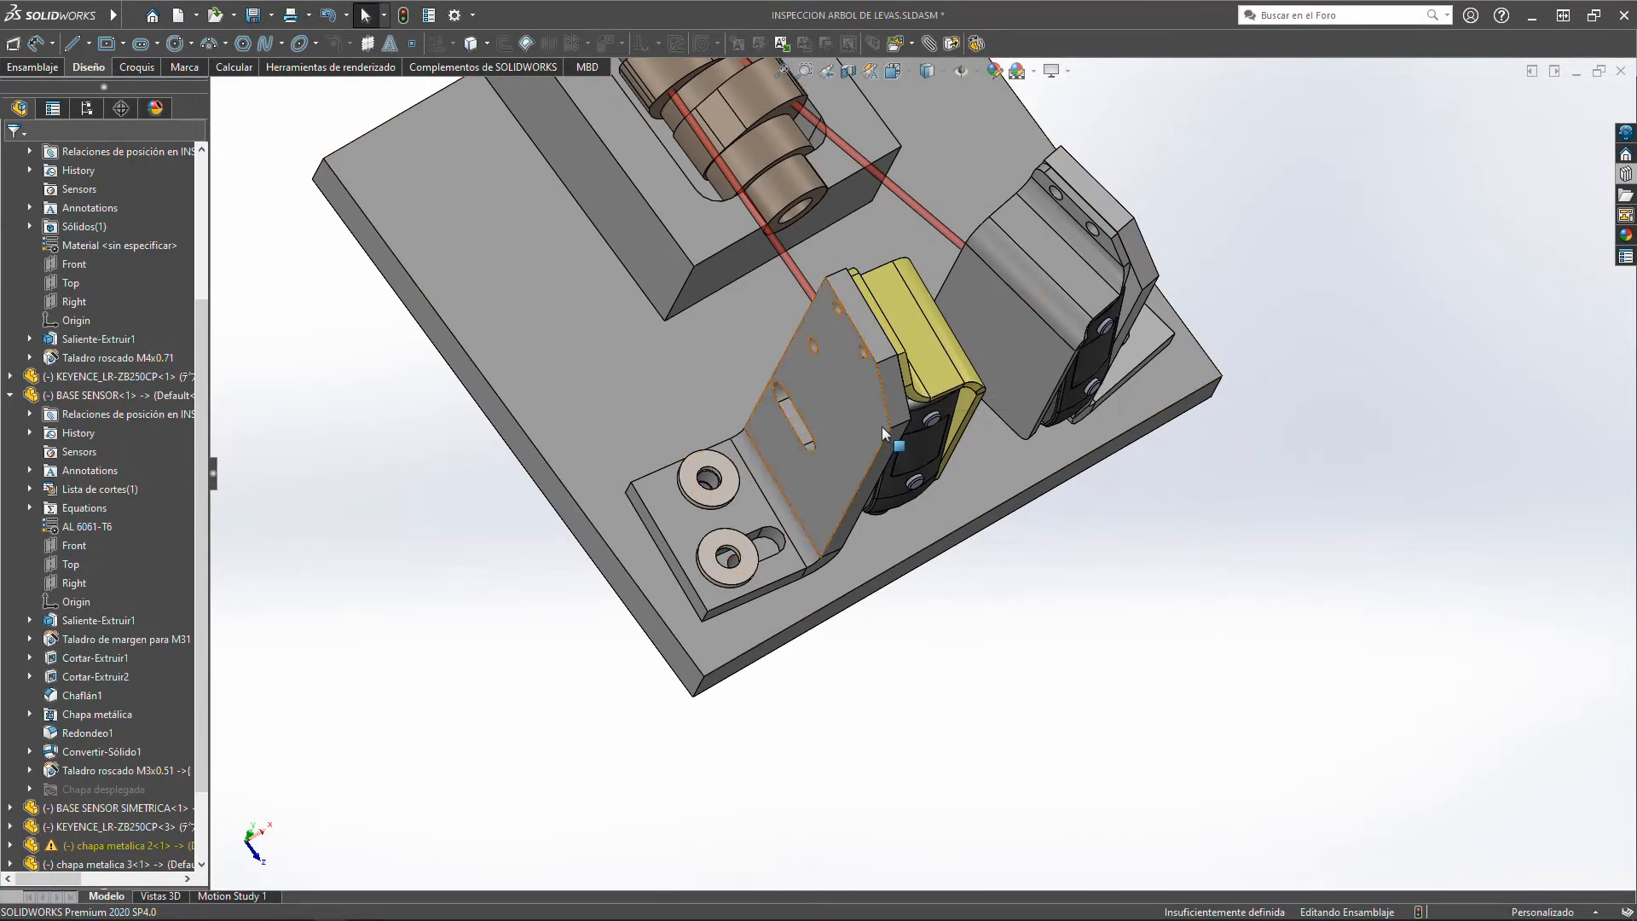
pyautogui.scroll(-2, 1087, 238)
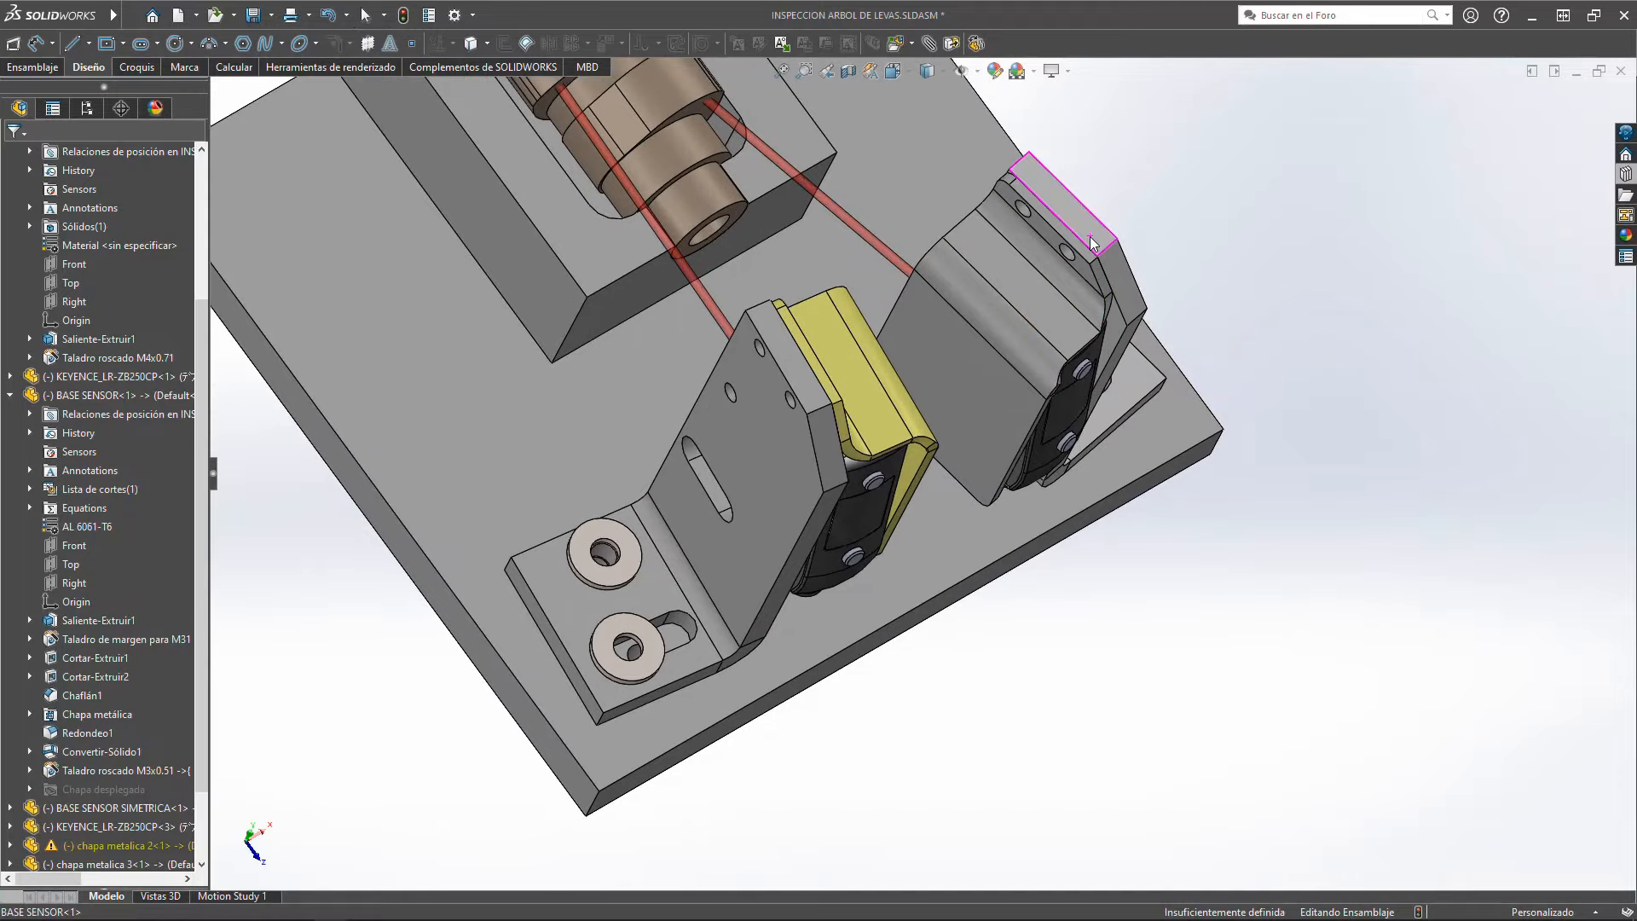
pyautogui.moveTo(1093, 244); pyautogui.dragTo(1282, 361, button='middle')
pyautogui.moveTo(1165, 427); pyautogui.dragTo(1169, 384, button='middle')
pyautogui.scroll(-6, 742, 596)
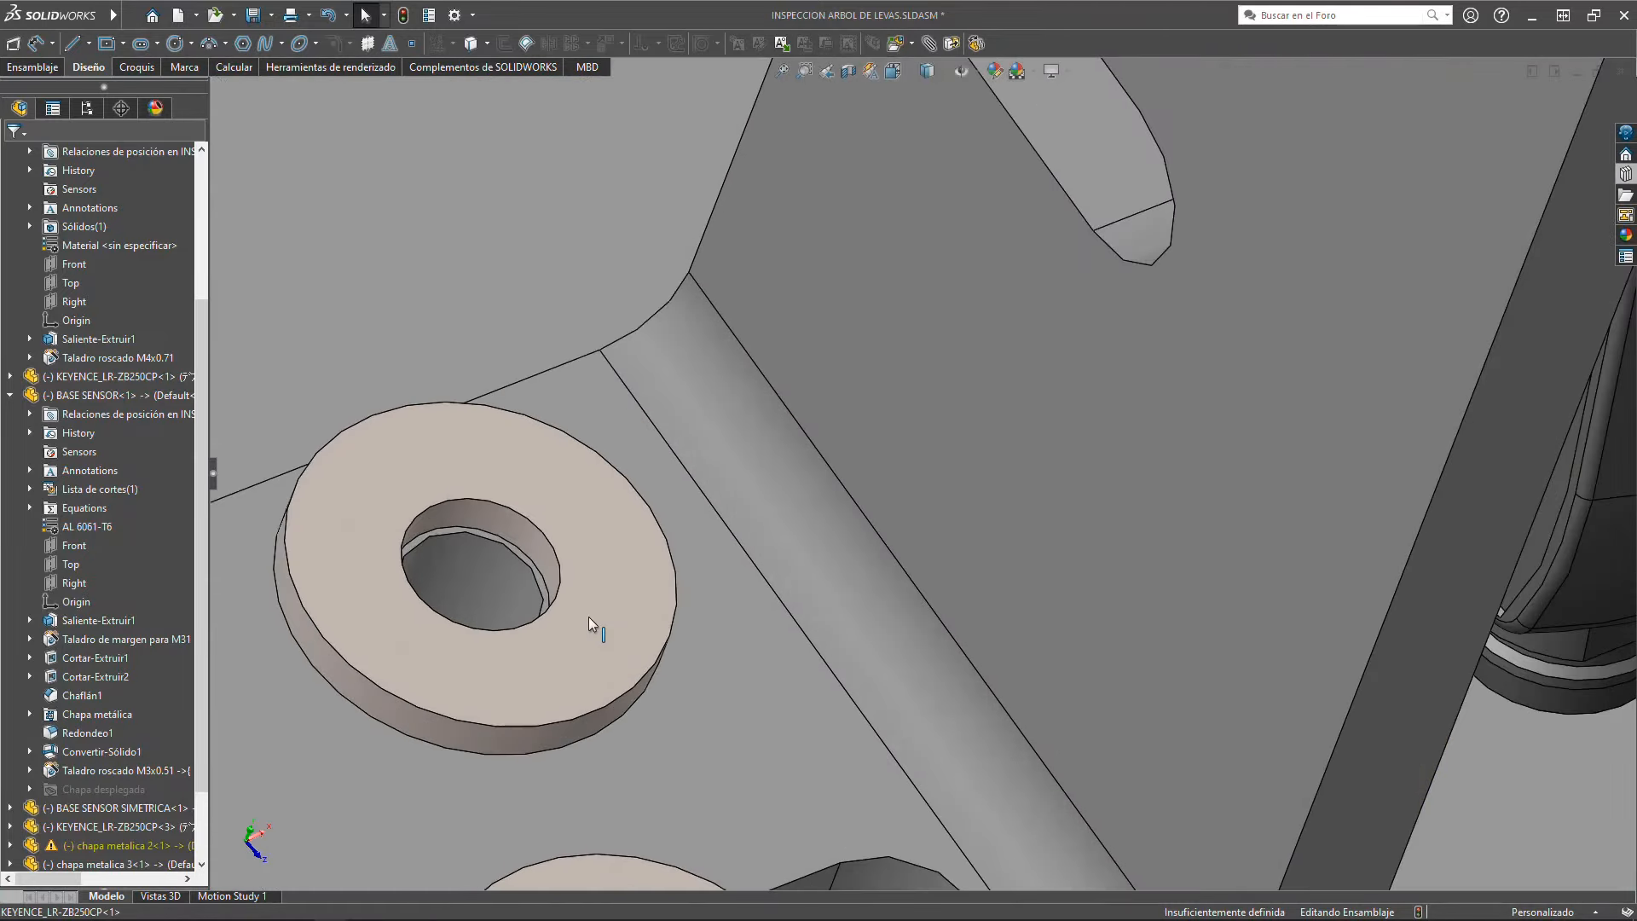
pyautogui.moveTo(589, 617); pyautogui.dragTo(768, 517, button='middle')
pyautogui.scroll(2, 725, 583)
pyautogui.scroll(-2, 752, 546)
pyautogui.scroll(3, 793, 553)
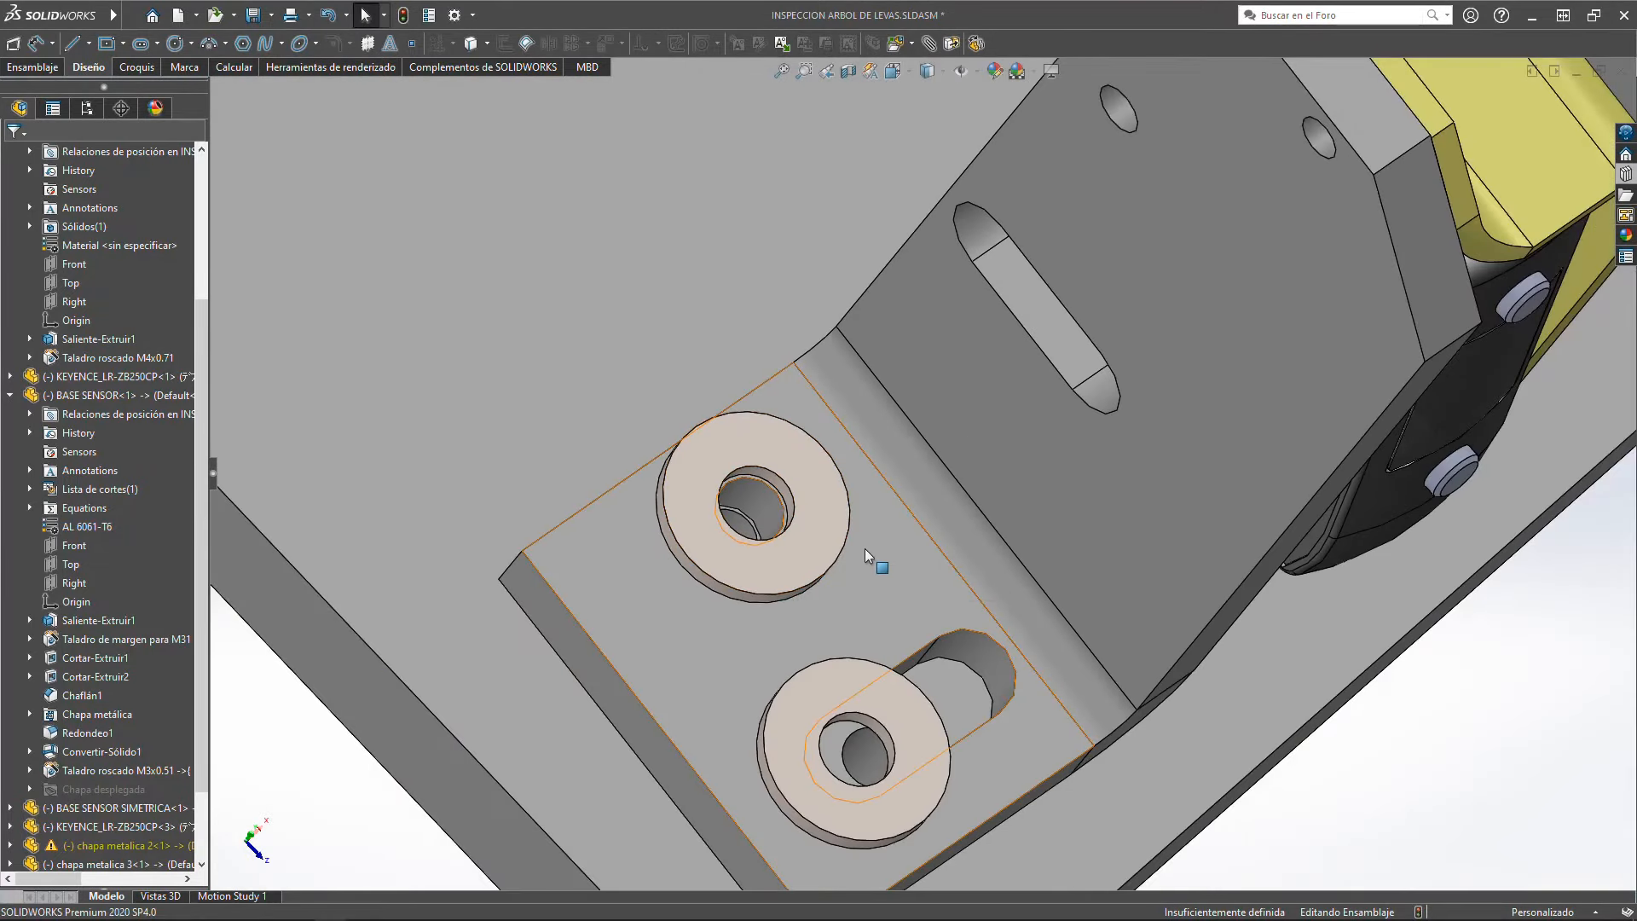
pyautogui.scroll(4, 909, 580)
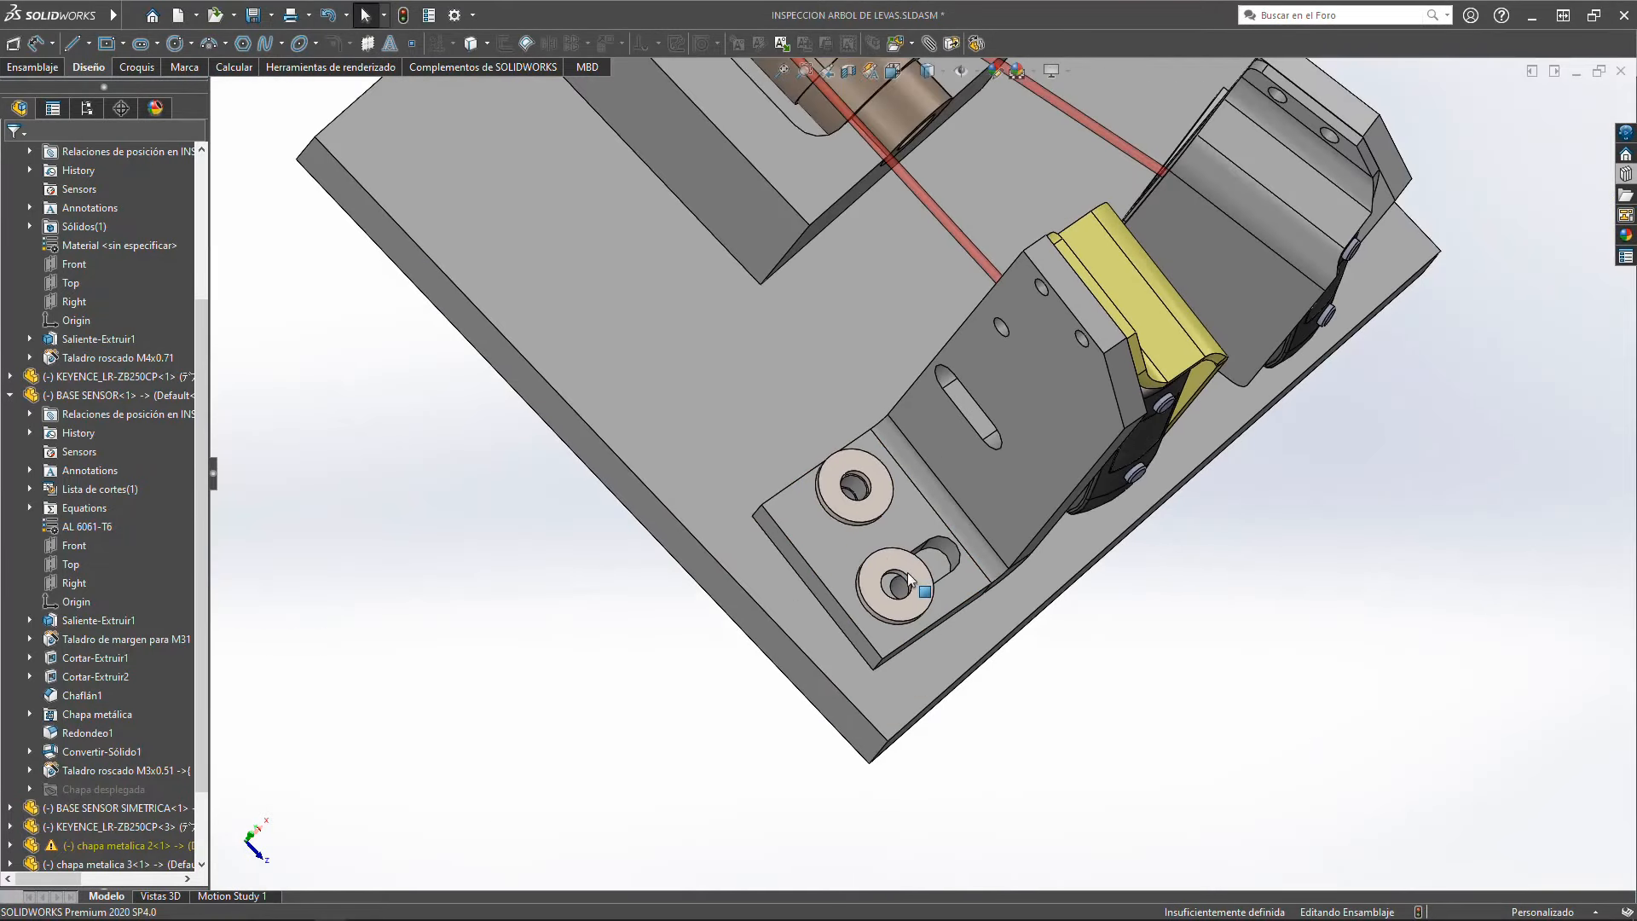
pyautogui.scroll(-5, 909, 580)
pyautogui.scroll(3, 852, 490)
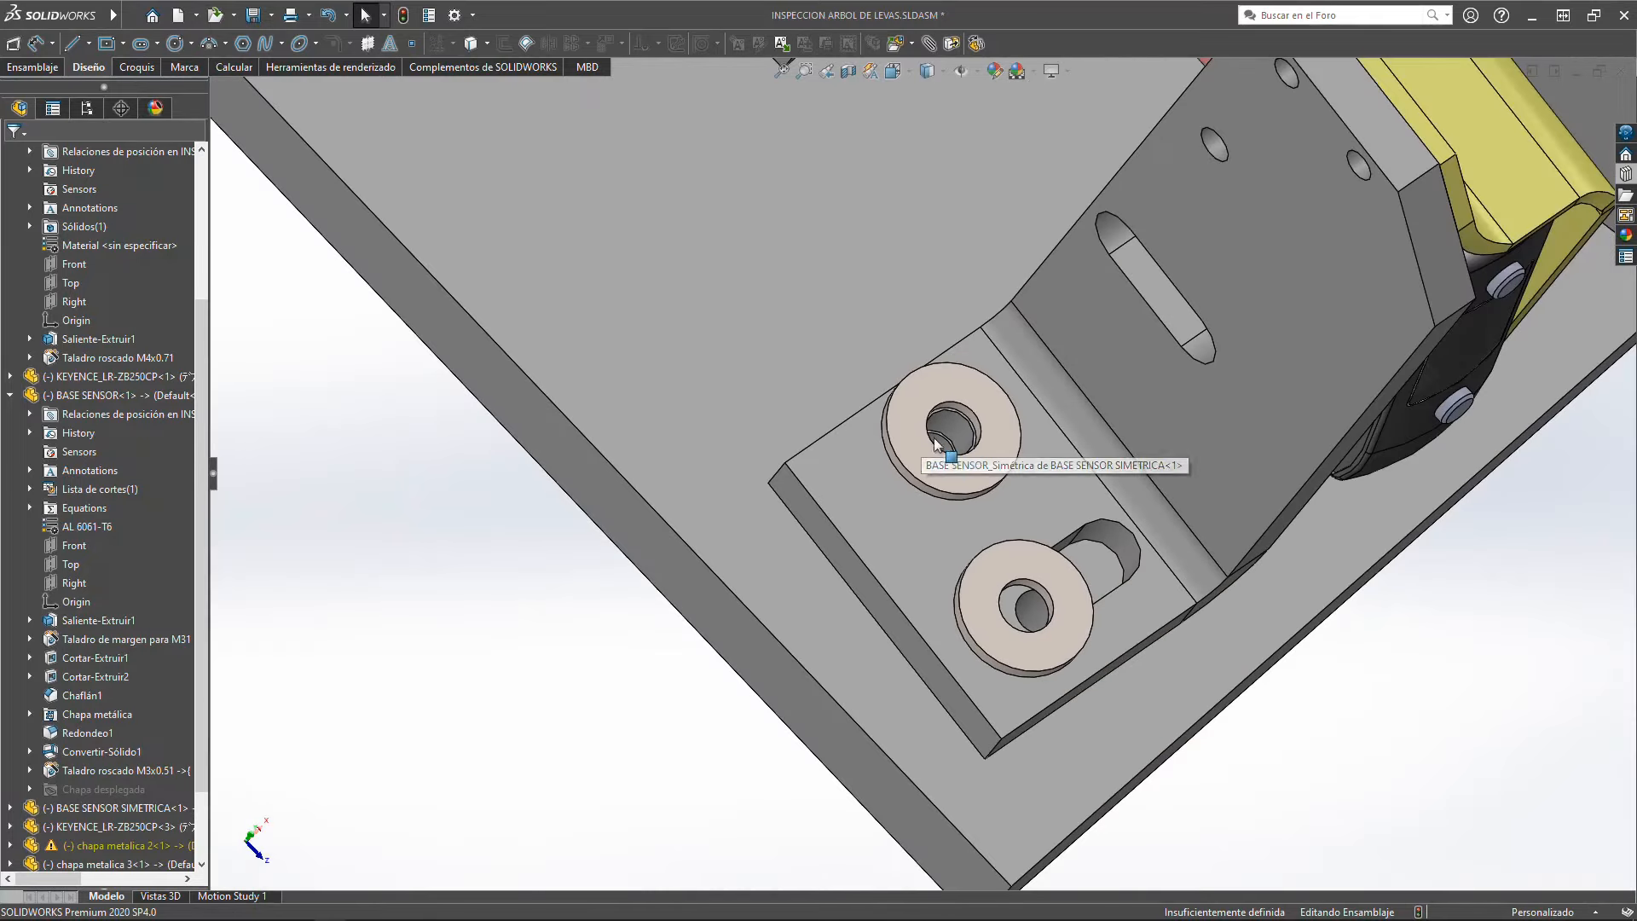
pyautogui.click(931, 441)
pyautogui.moveTo(931, 441); pyautogui.dragTo(789, 516, button='middle')
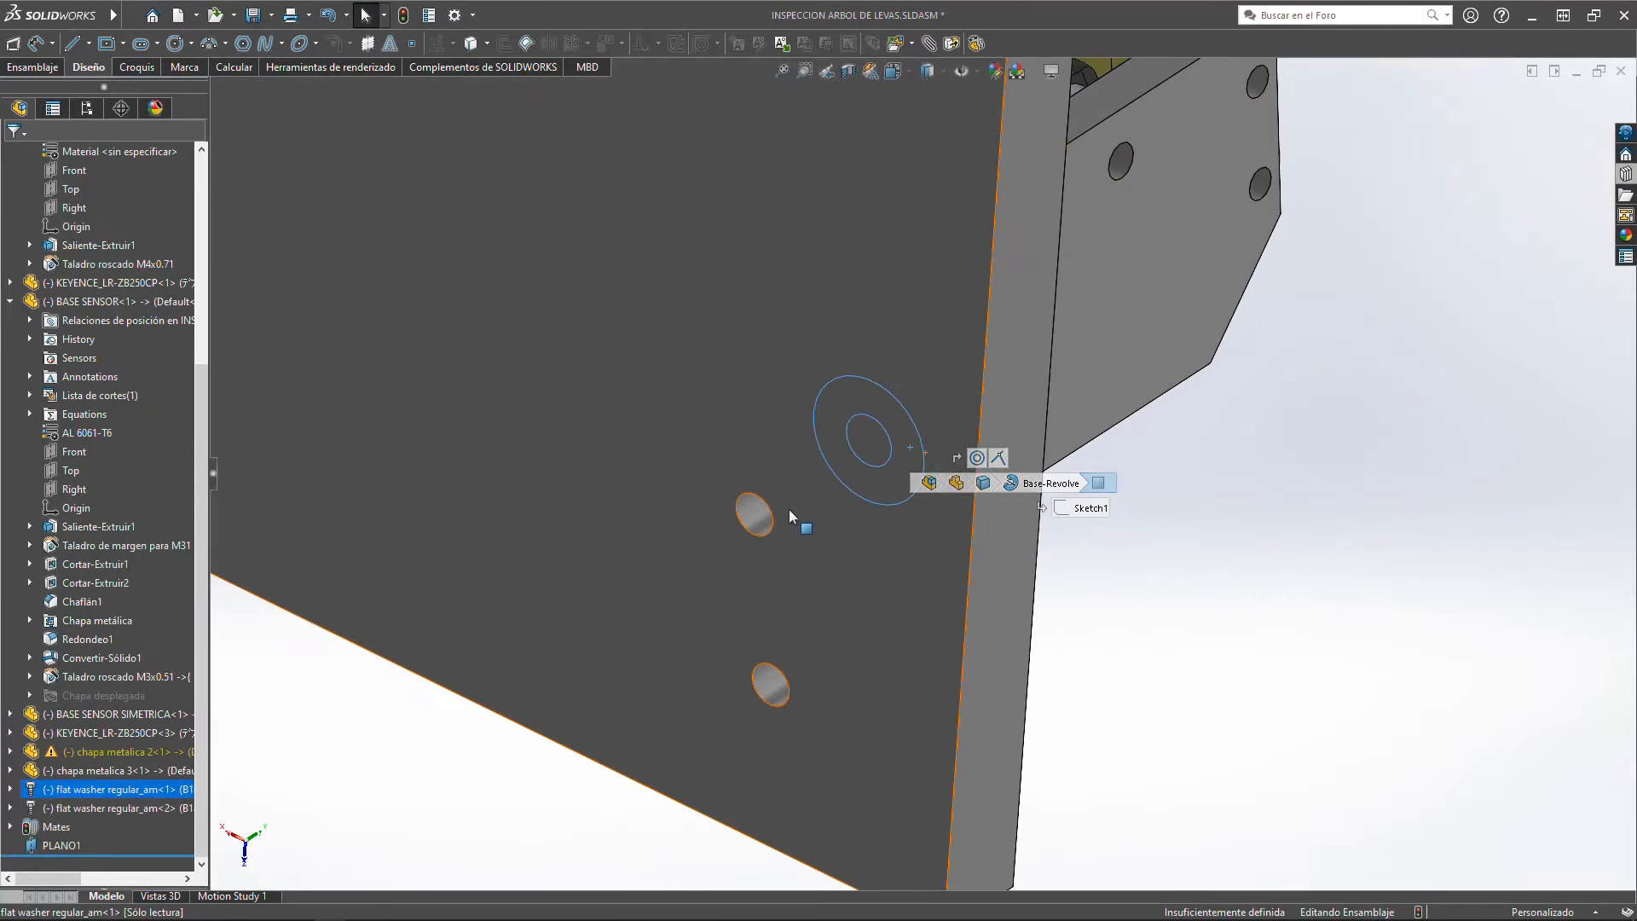
pyautogui.click(832, 412)
pyautogui.moveTo(831, 412); pyautogui.dragTo(595, 461, button='middle')
pyautogui.scroll(-1, 864, 554)
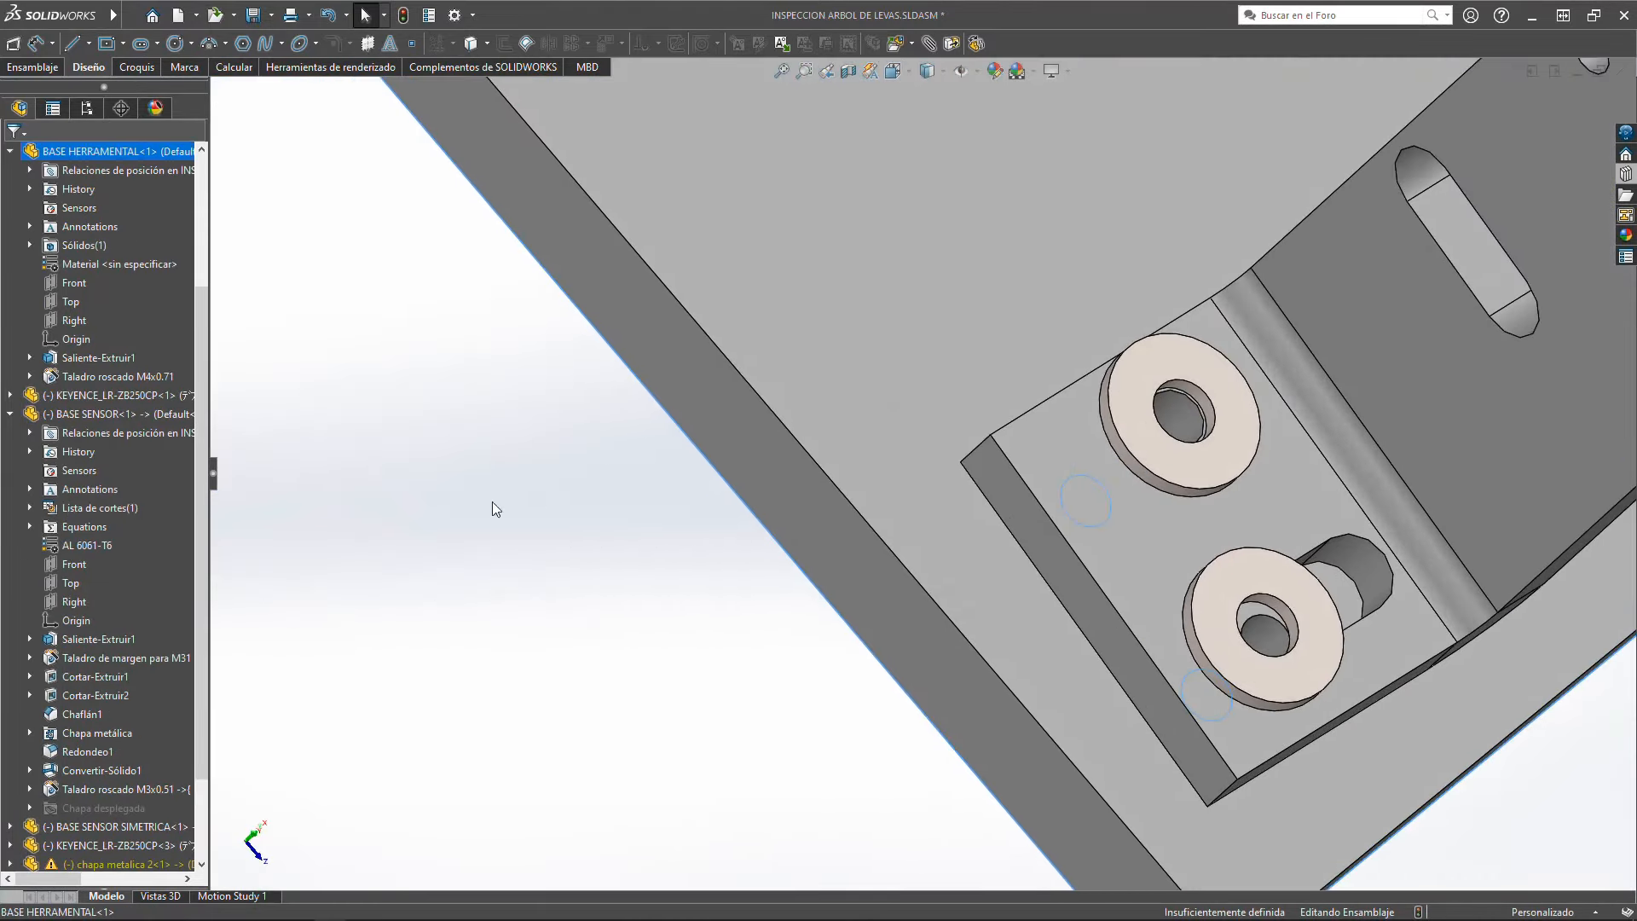
pyautogui.click(448, 536)
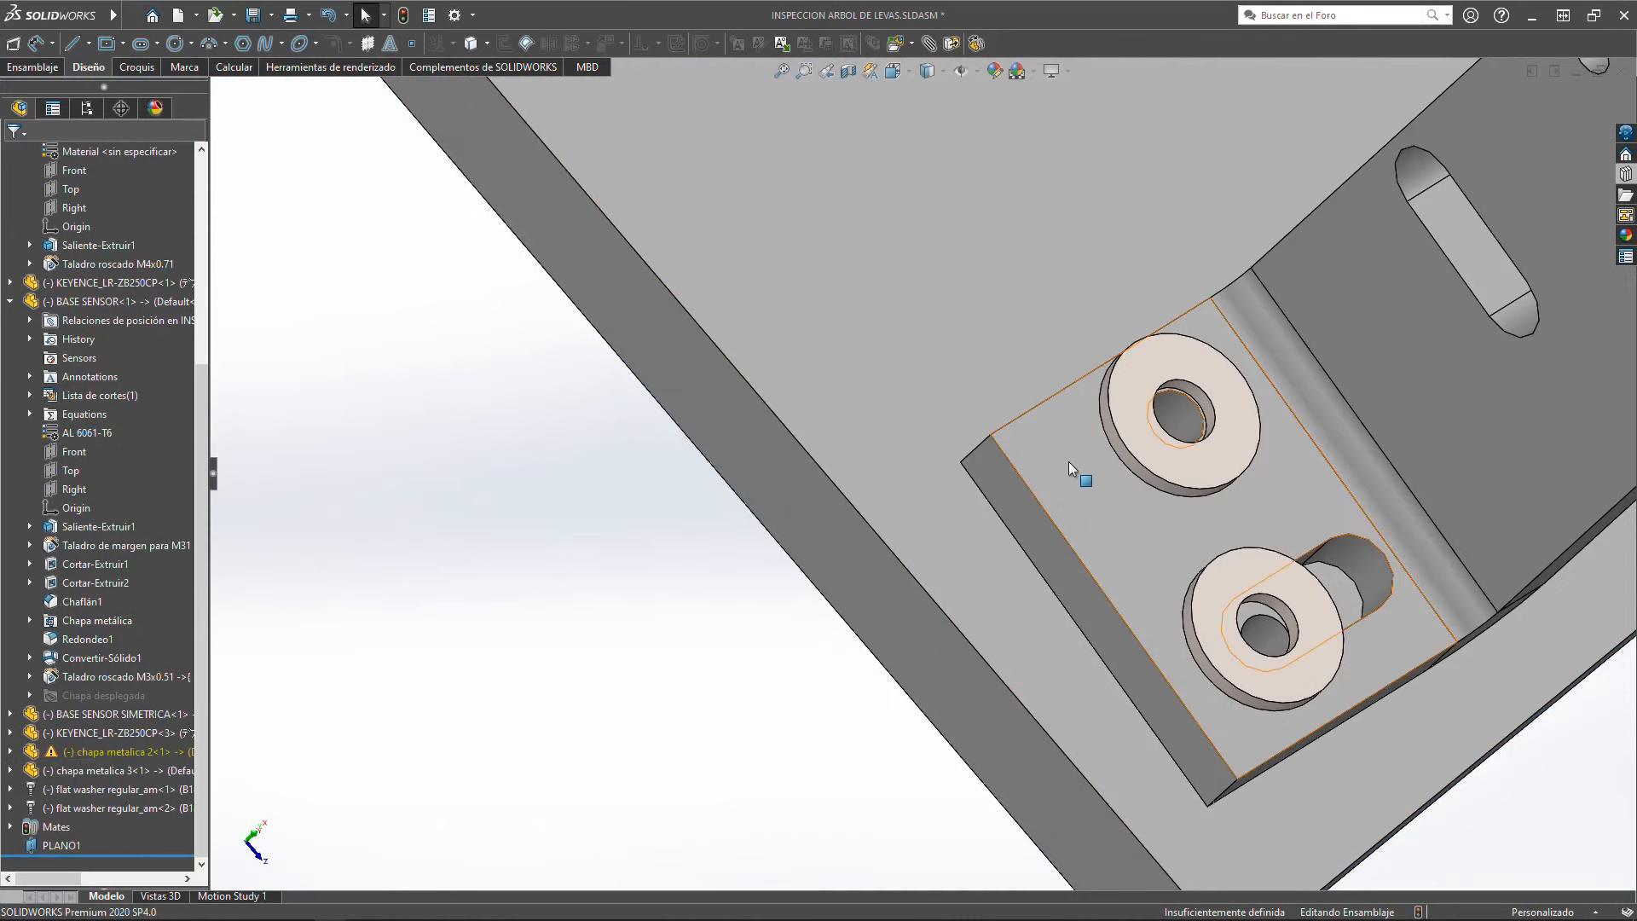
# Step: Measure the distance from the top face of the washer on the round hole to the underside of the base plate
pyautogui.click(1143, 418)
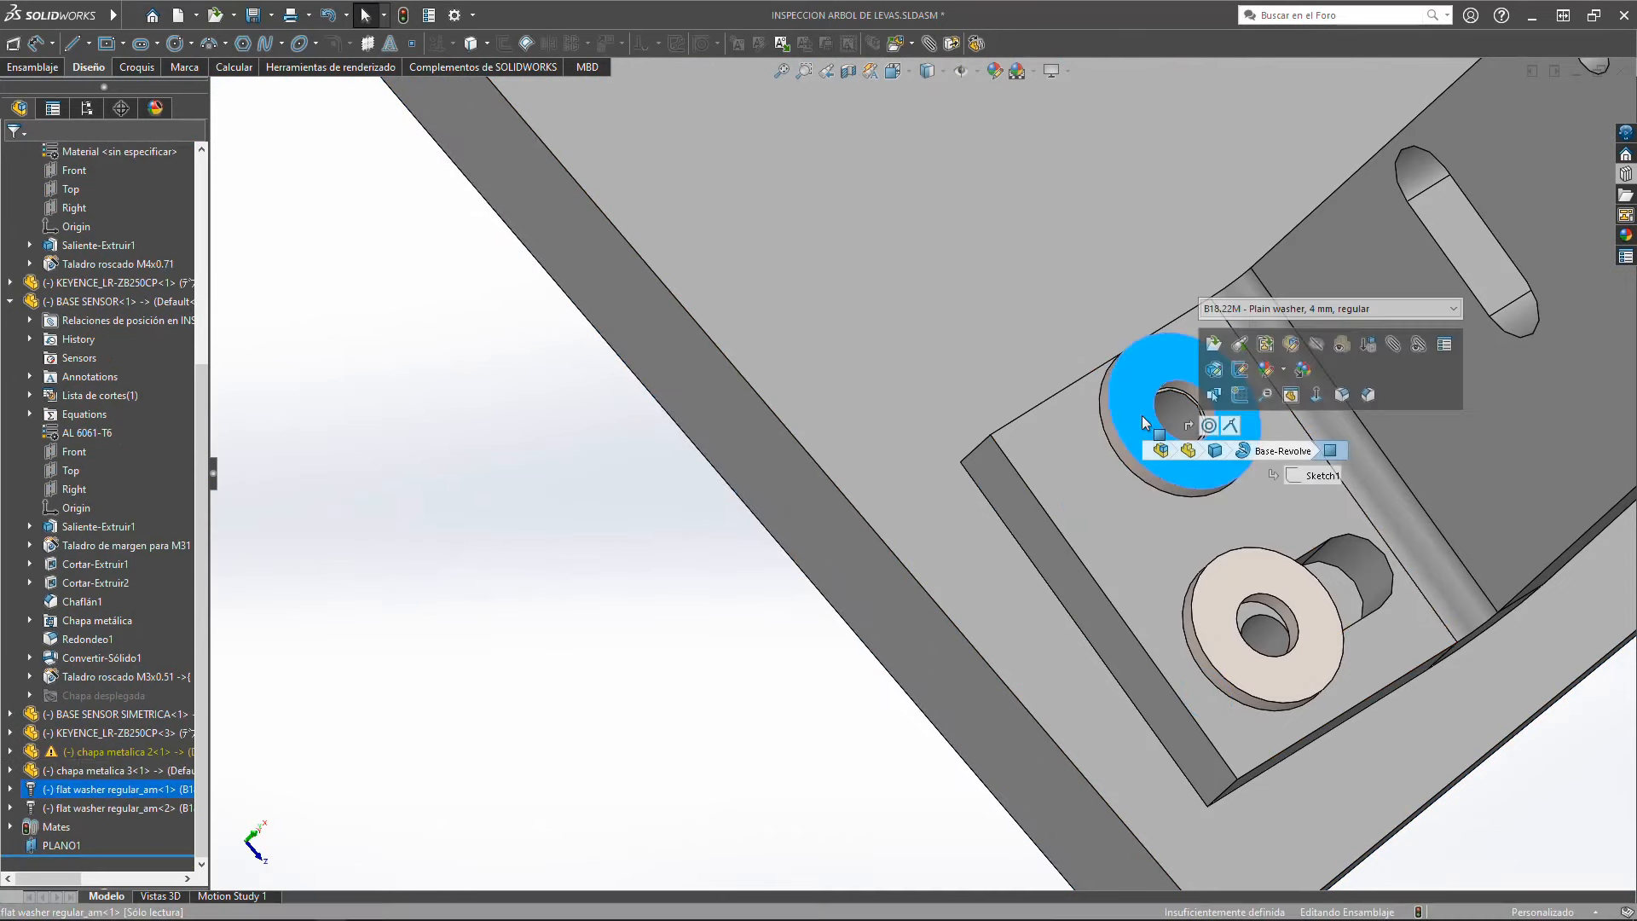
pyautogui.press('m')
pyautogui.moveTo(1204, 456); pyautogui.dragTo(1347, 401, button='middle')
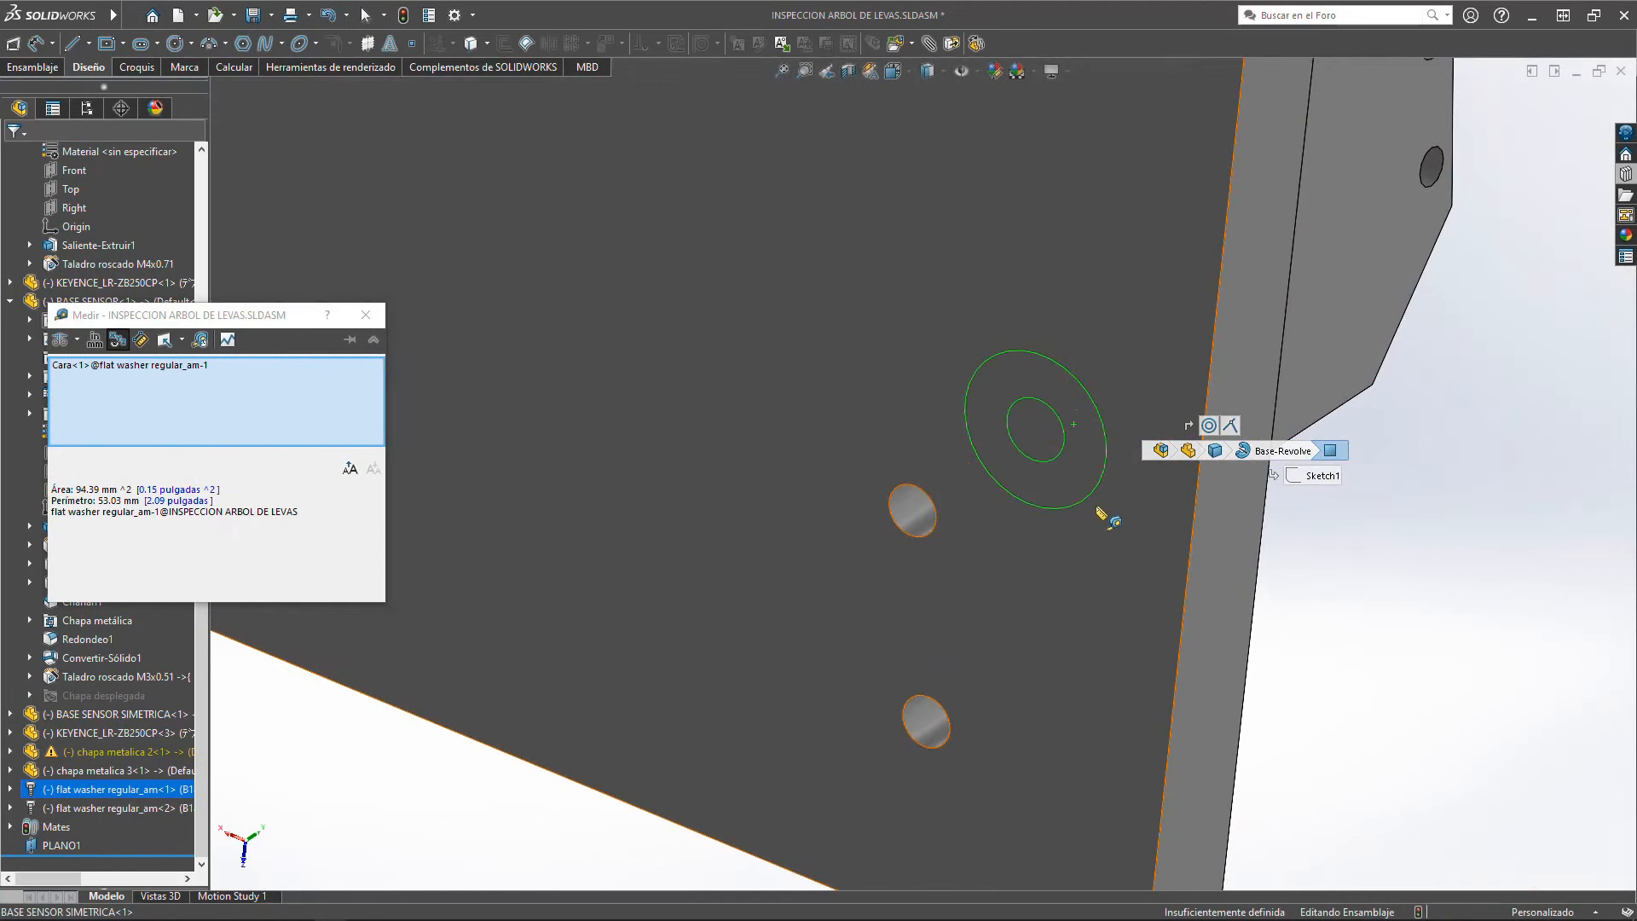
pyautogui.click(999, 456)
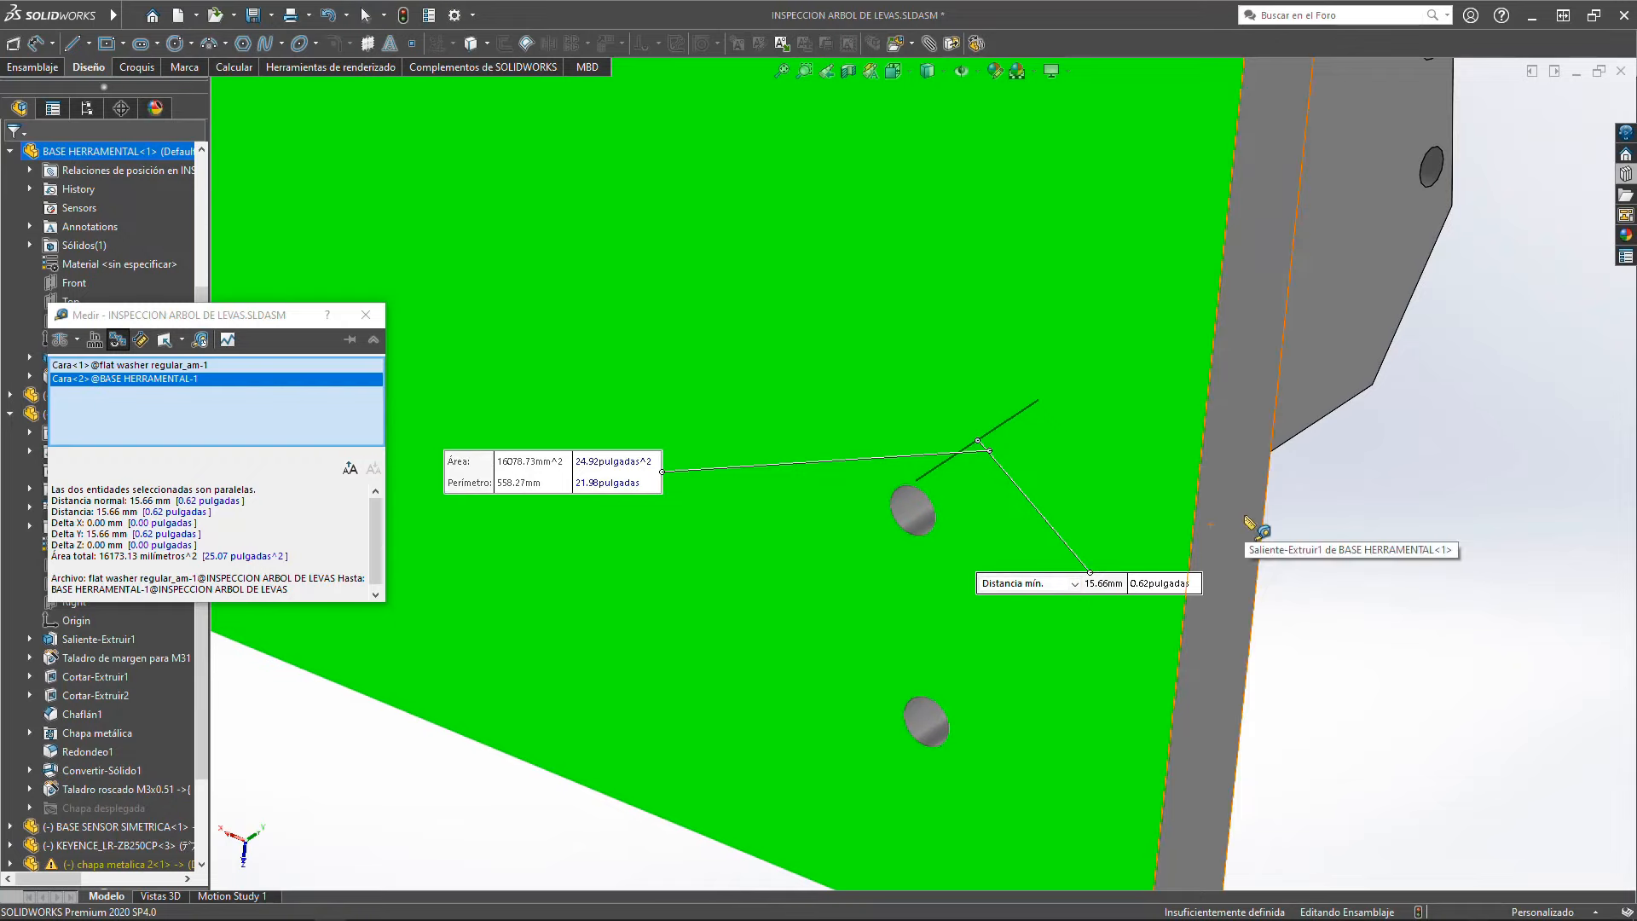
pyautogui.click(366, 315)
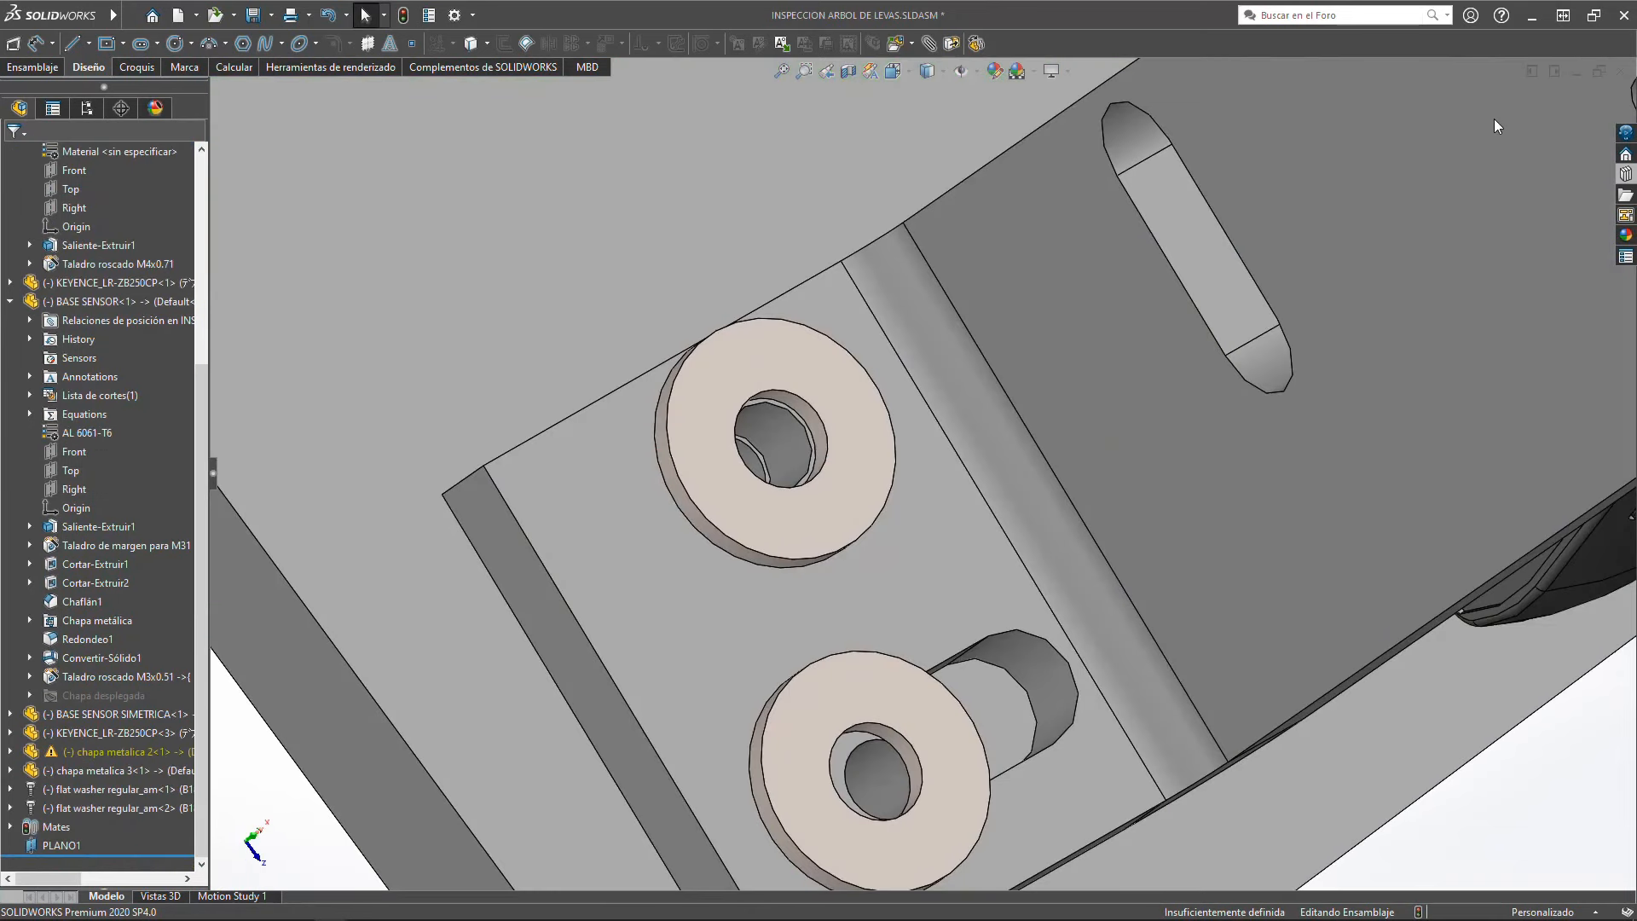
# Step: Open the ANSI Metric socket head screws in the Toolbox library and locate the ANSI B18.3.1M socket head cap screw
pyautogui.click(1626, 175)
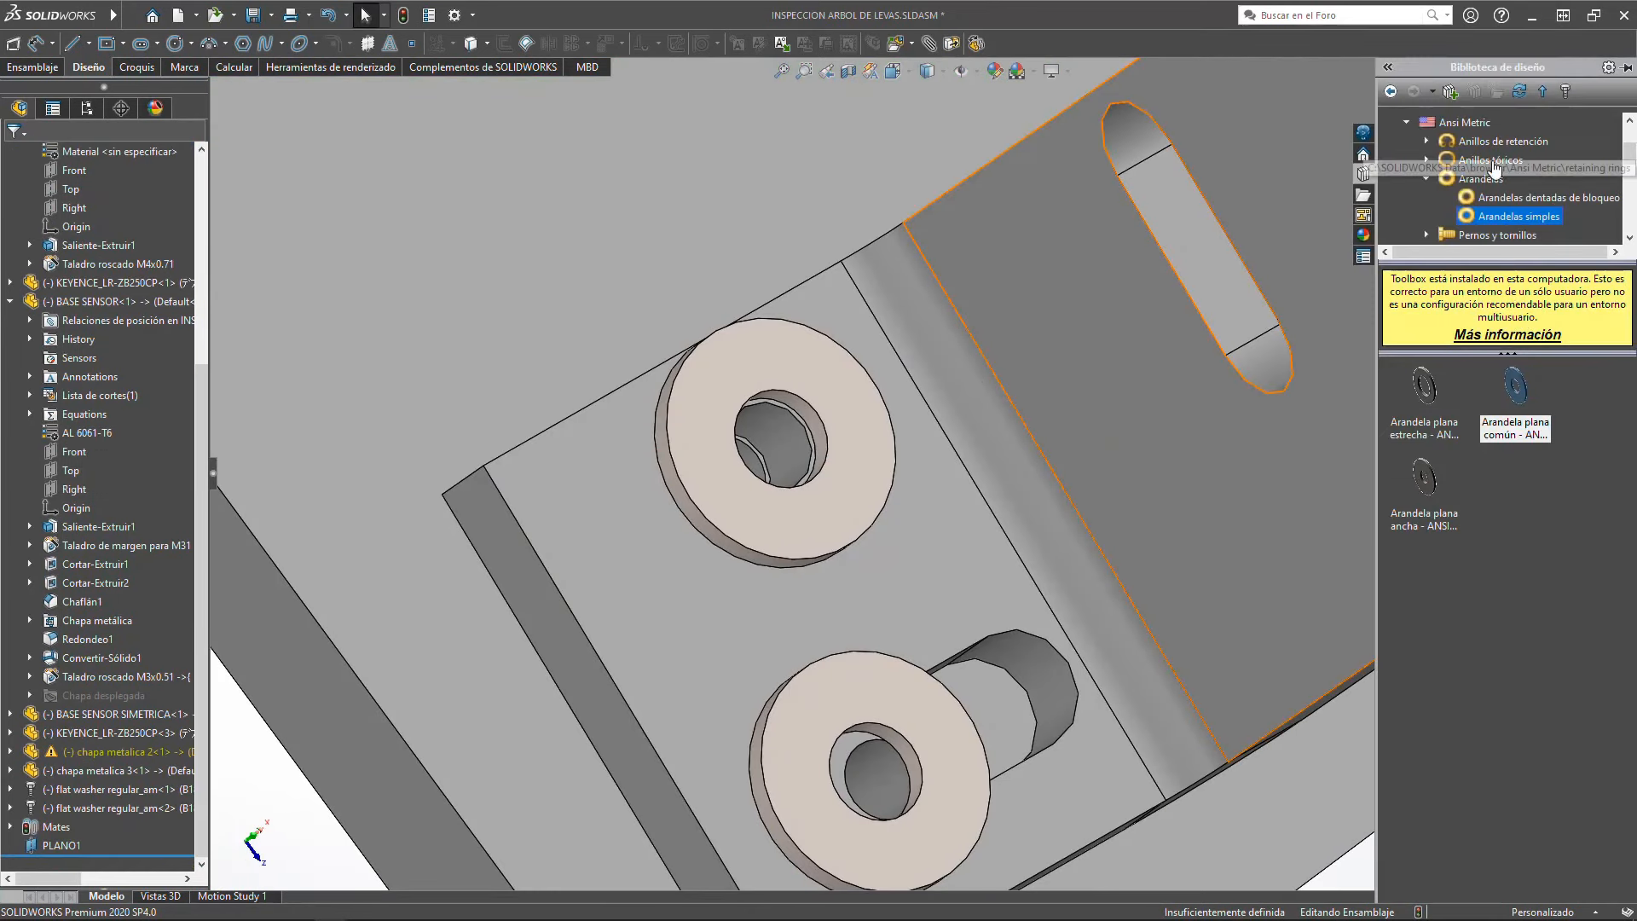
pyautogui.click(1465, 122)
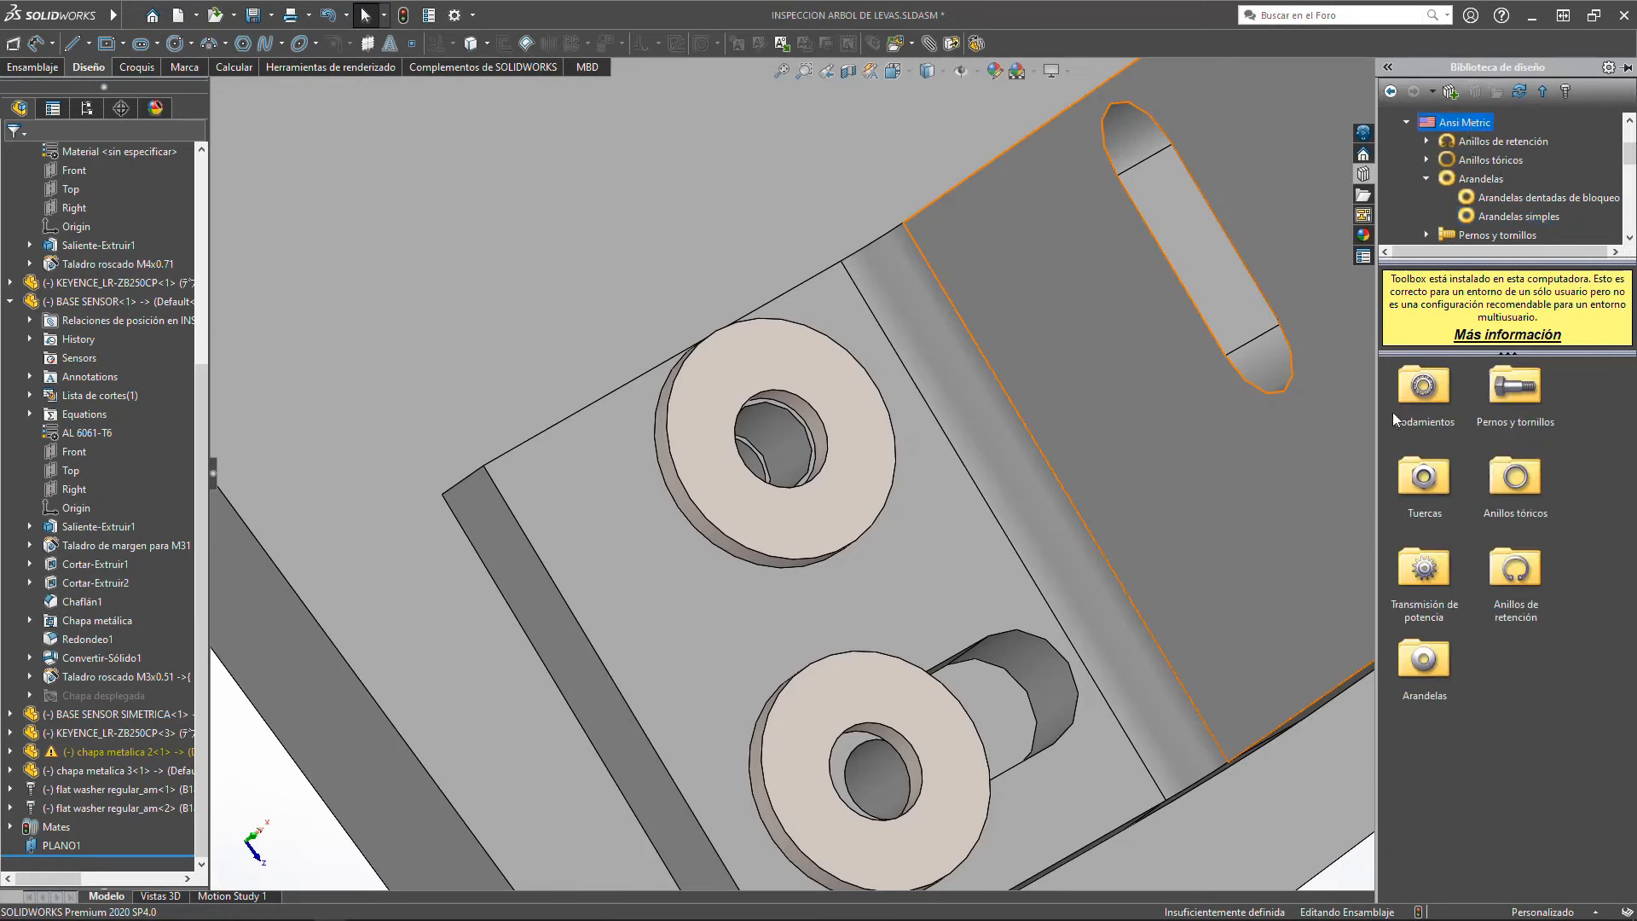
pyautogui.doubleClick(1507, 387)
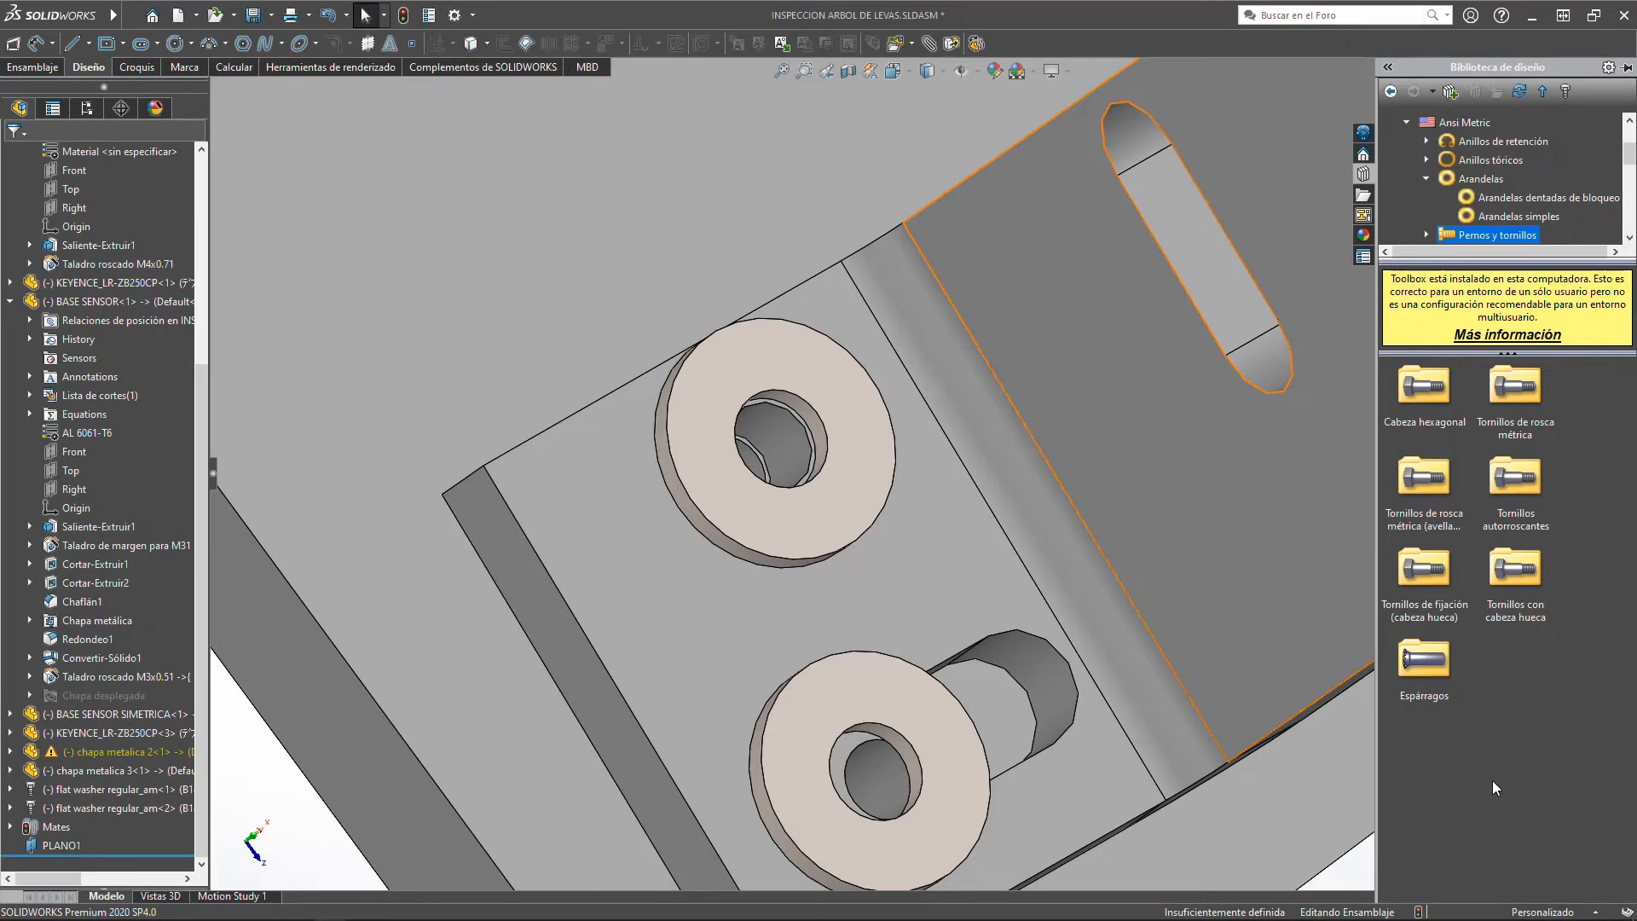
pyautogui.doubleClick(1513, 565)
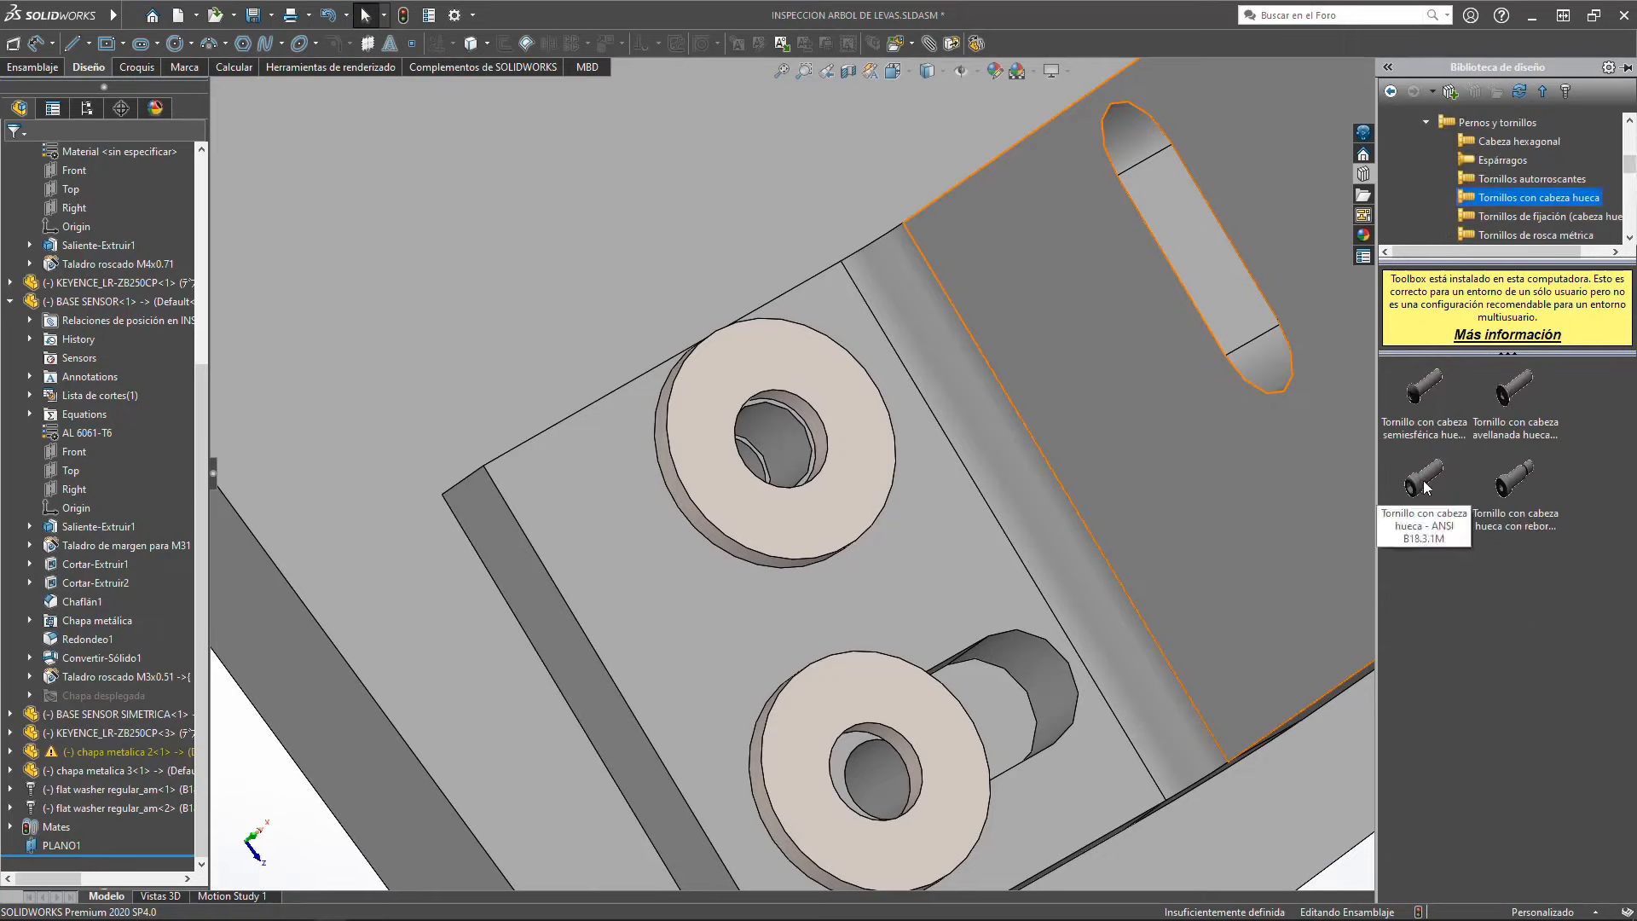
pyautogui.moveTo(1428, 487)
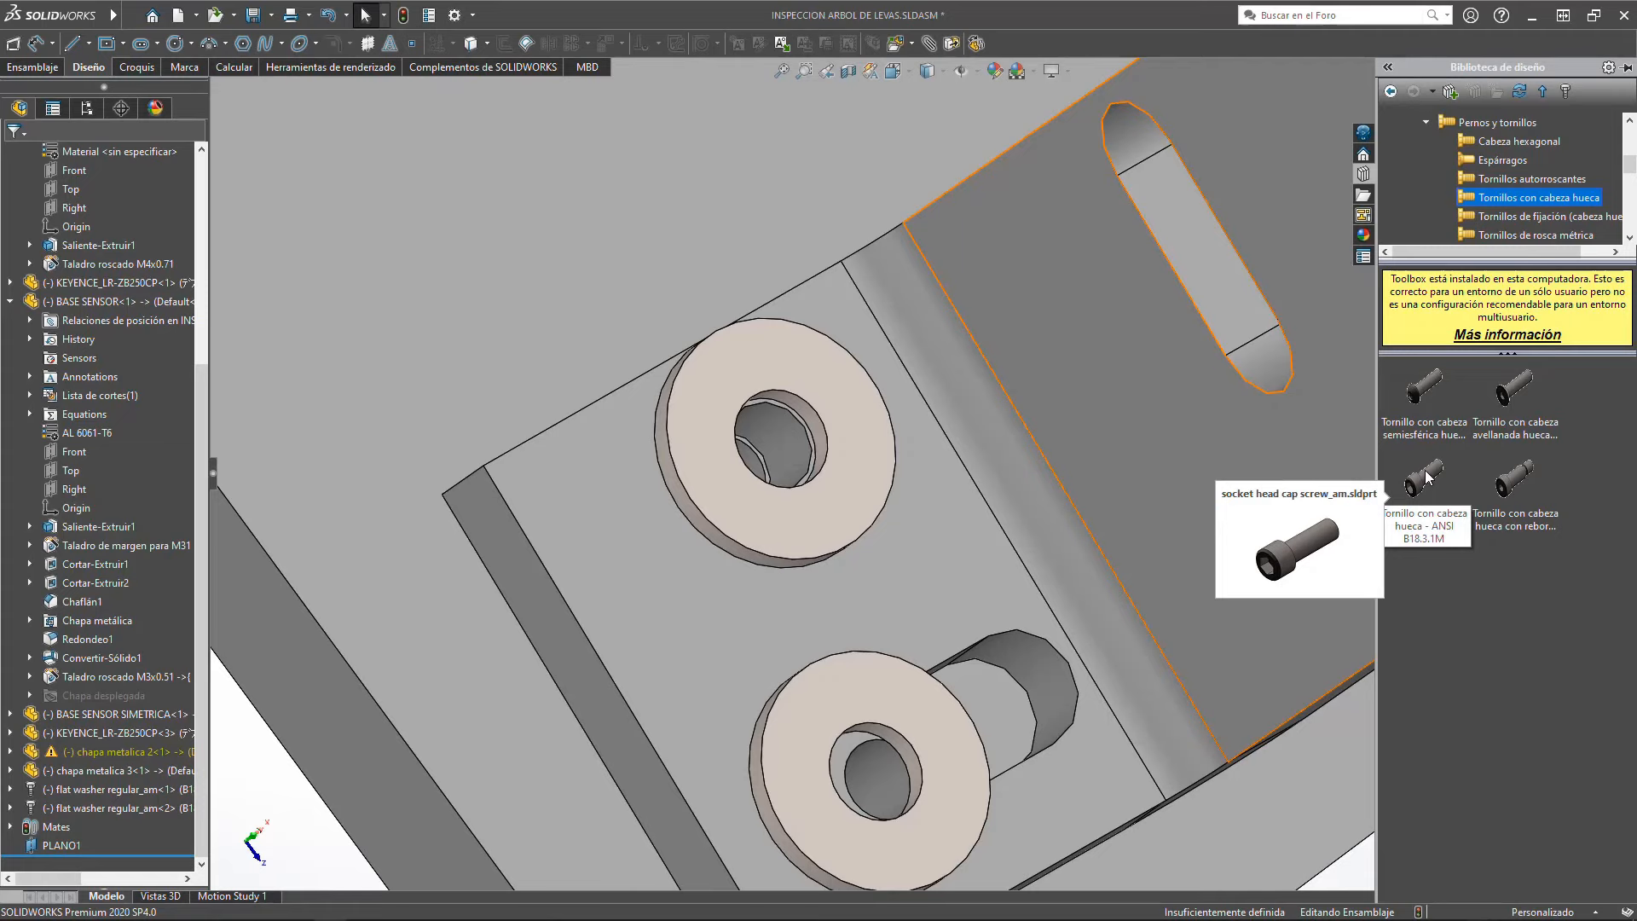
# Step: Insert an ANSI B18.3.1M socket head cap screw into the washer over the round hole of the bracket's foot
pyautogui.moveTo(1427, 478); pyautogui.dragTo(808, 503)
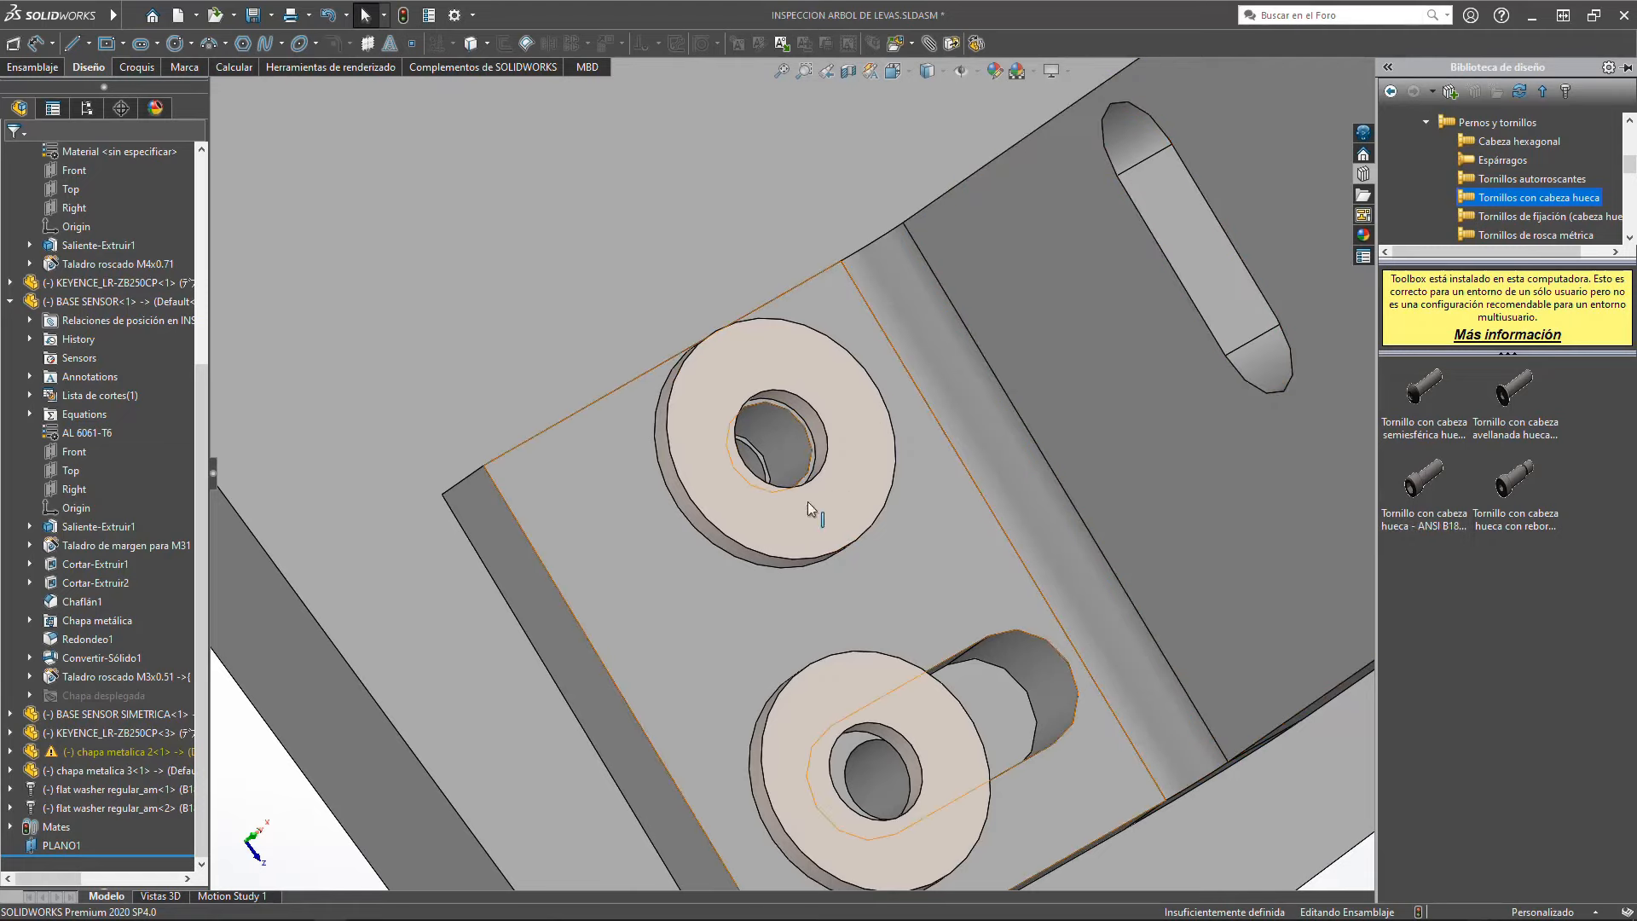
pyautogui.scroll(5, 951, 479)
pyautogui.moveTo(839, 555); pyautogui.dragTo(775, 488, button='middle')
pyautogui.scroll(-1, 775, 488)
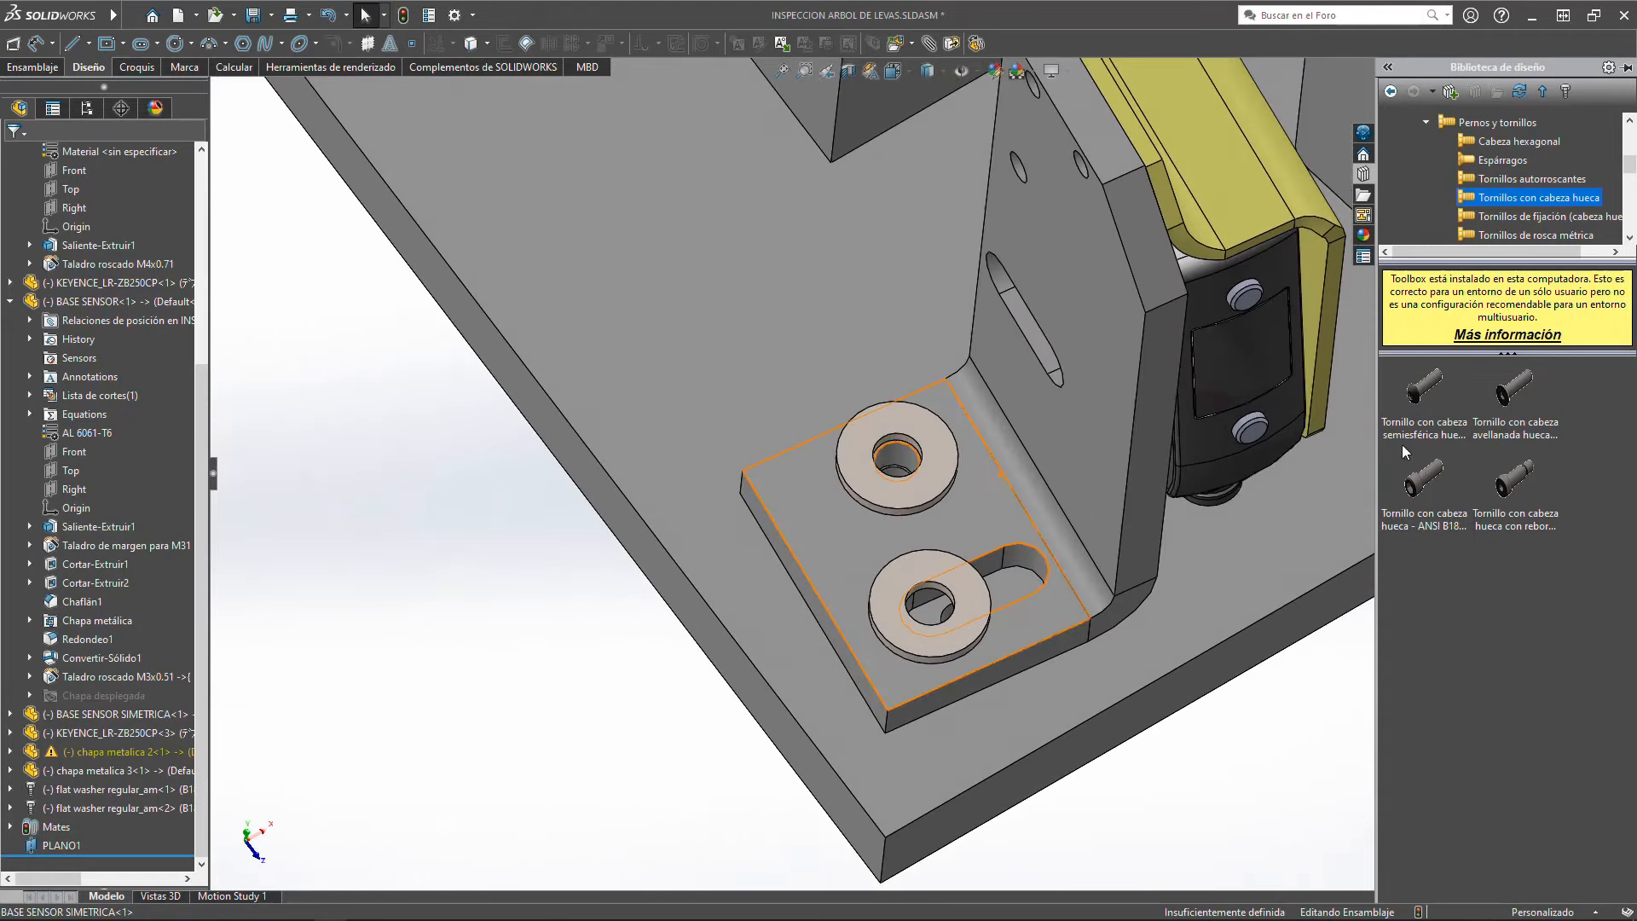
pyautogui.moveTo(1429, 488); pyautogui.dragTo(923, 451)
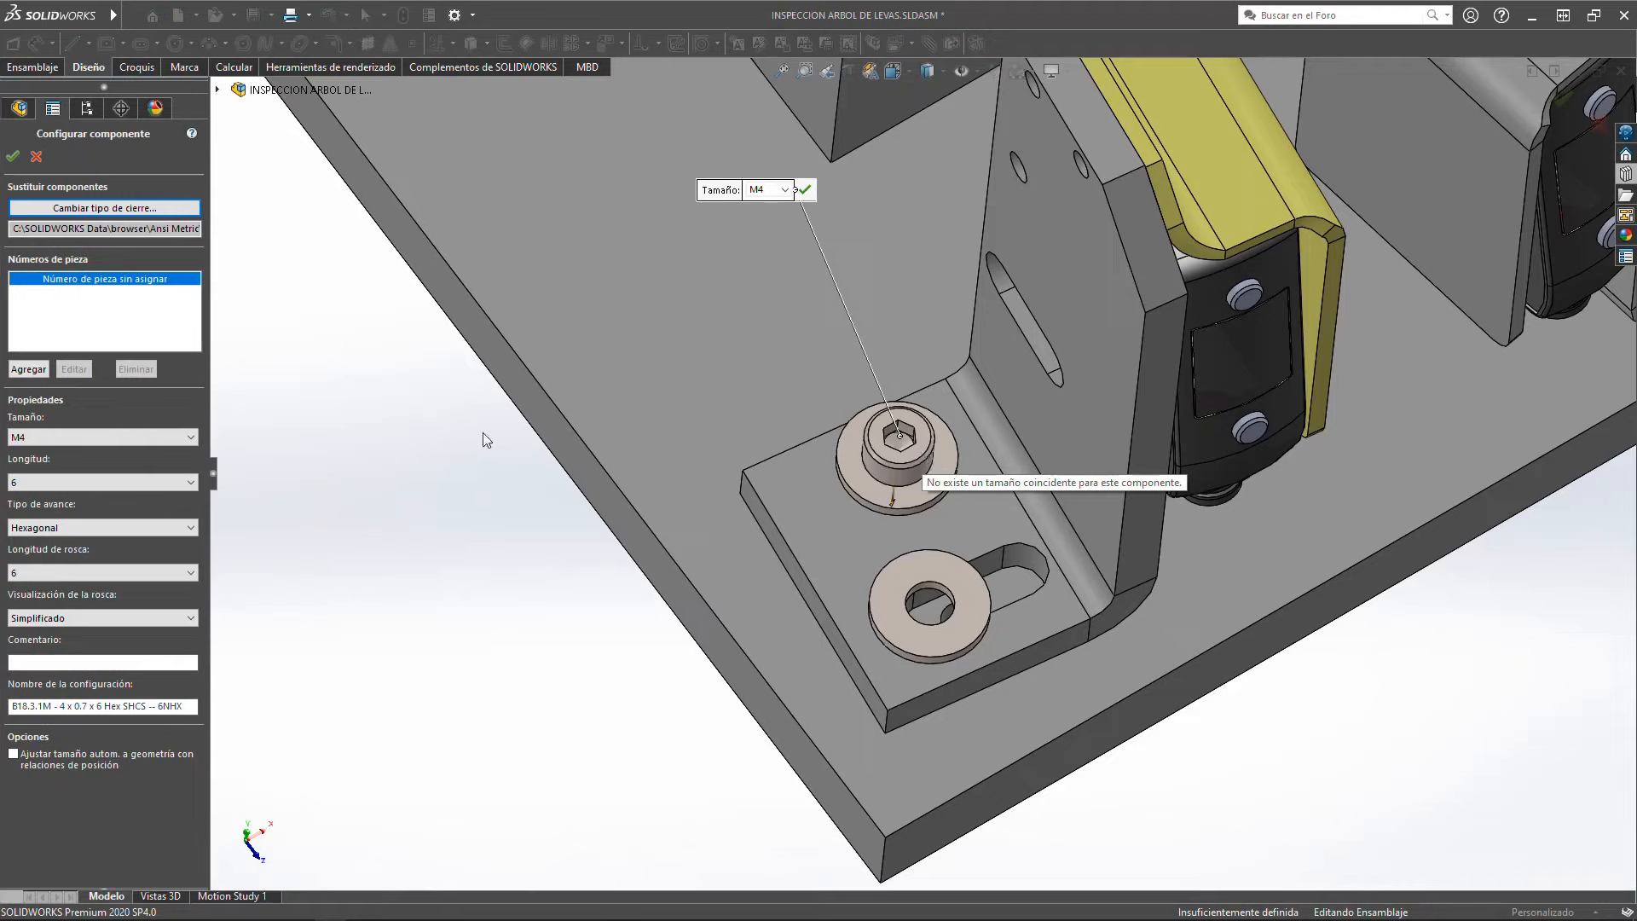
# Step: Set the inserted screw's size to M4 and open the choices for its length
pyautogui.click(115, 438)
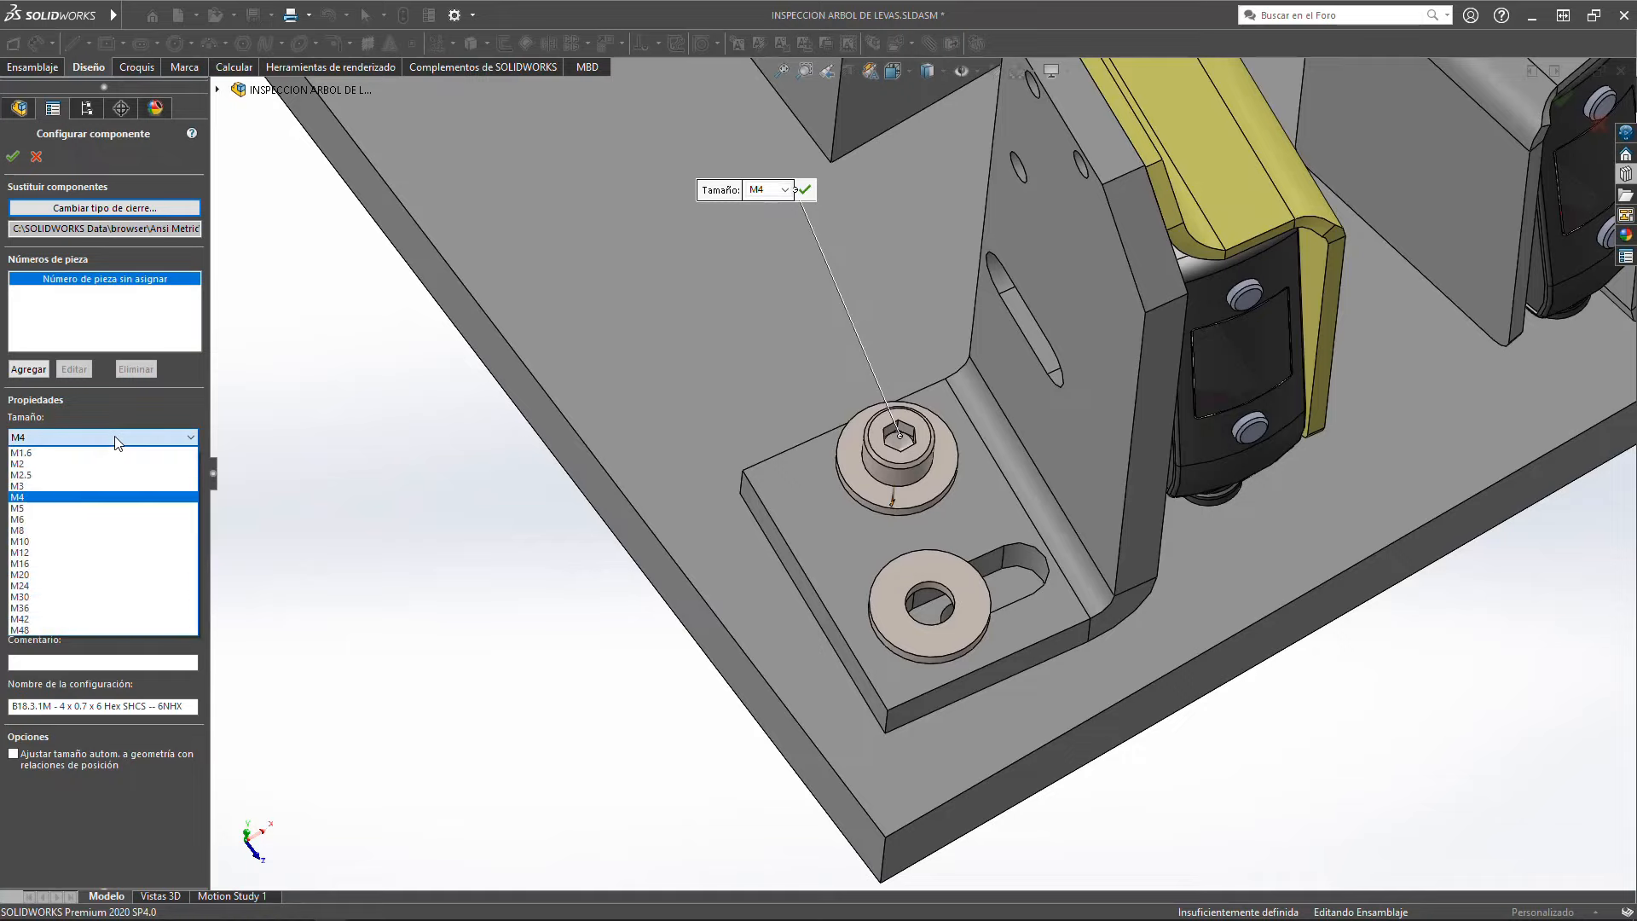
pyautogui.click(24, 493)
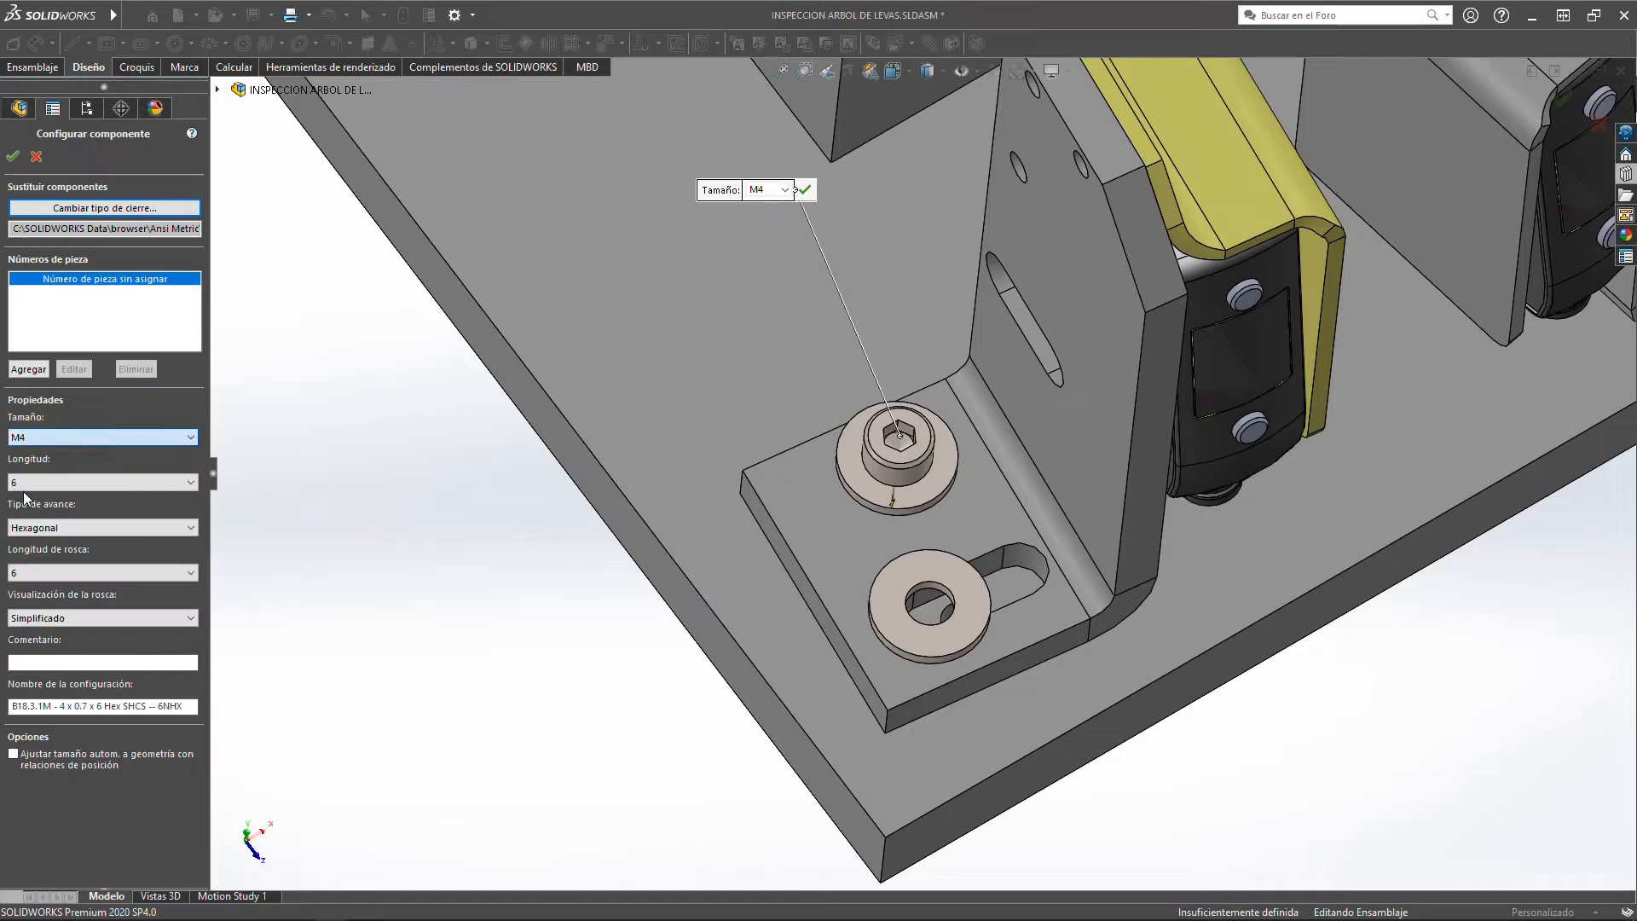
pyautogui.click(75, 482)
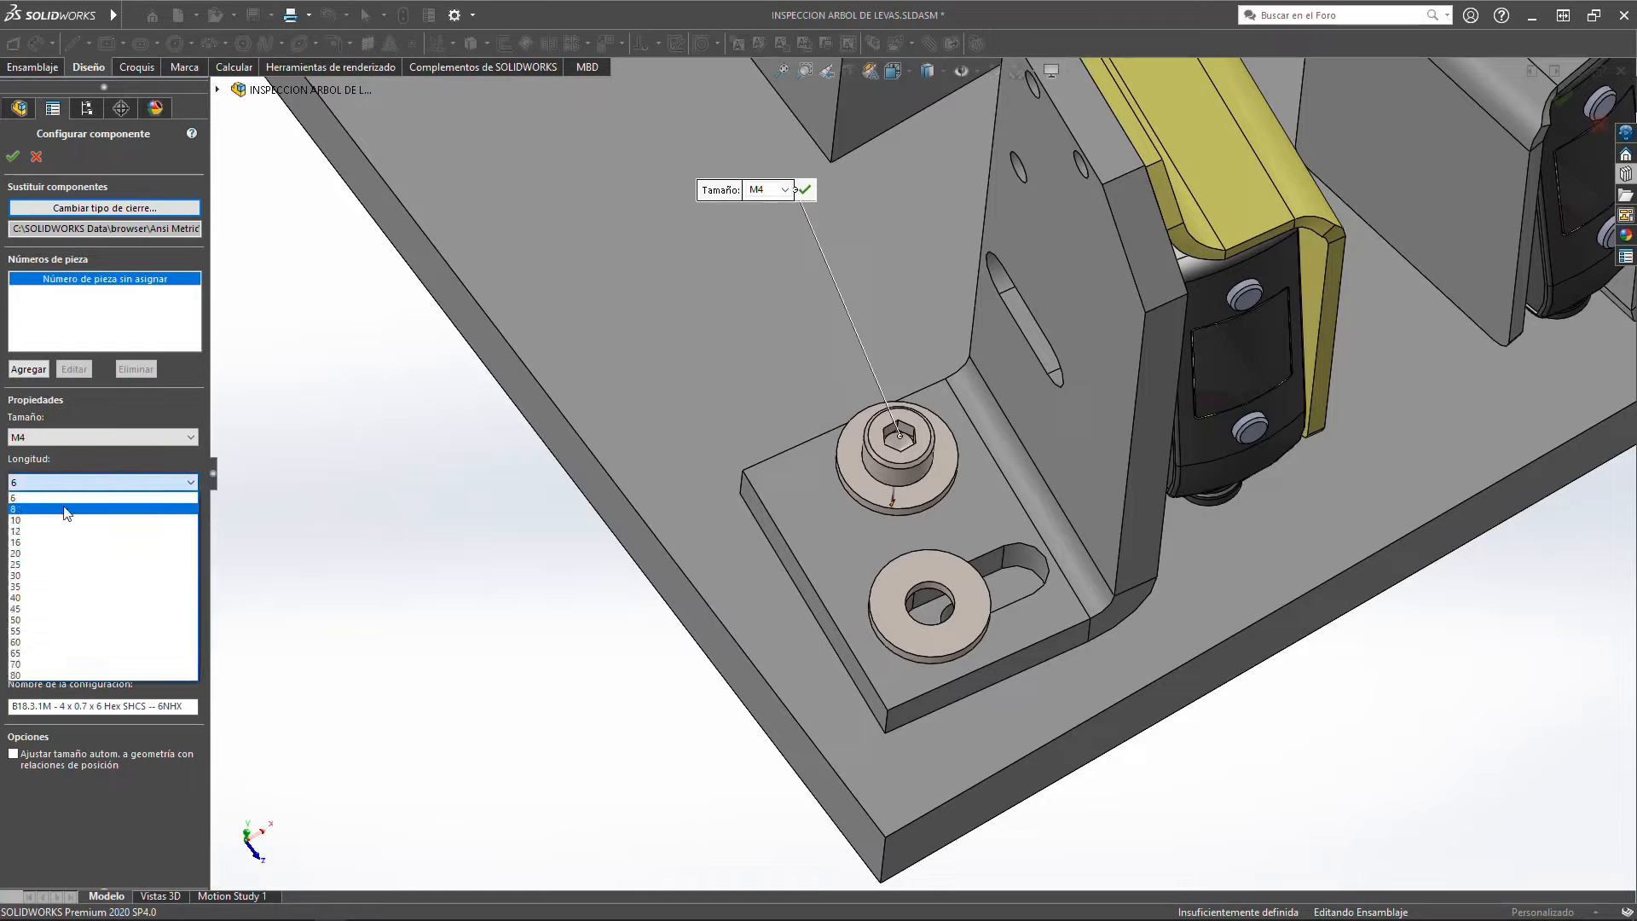
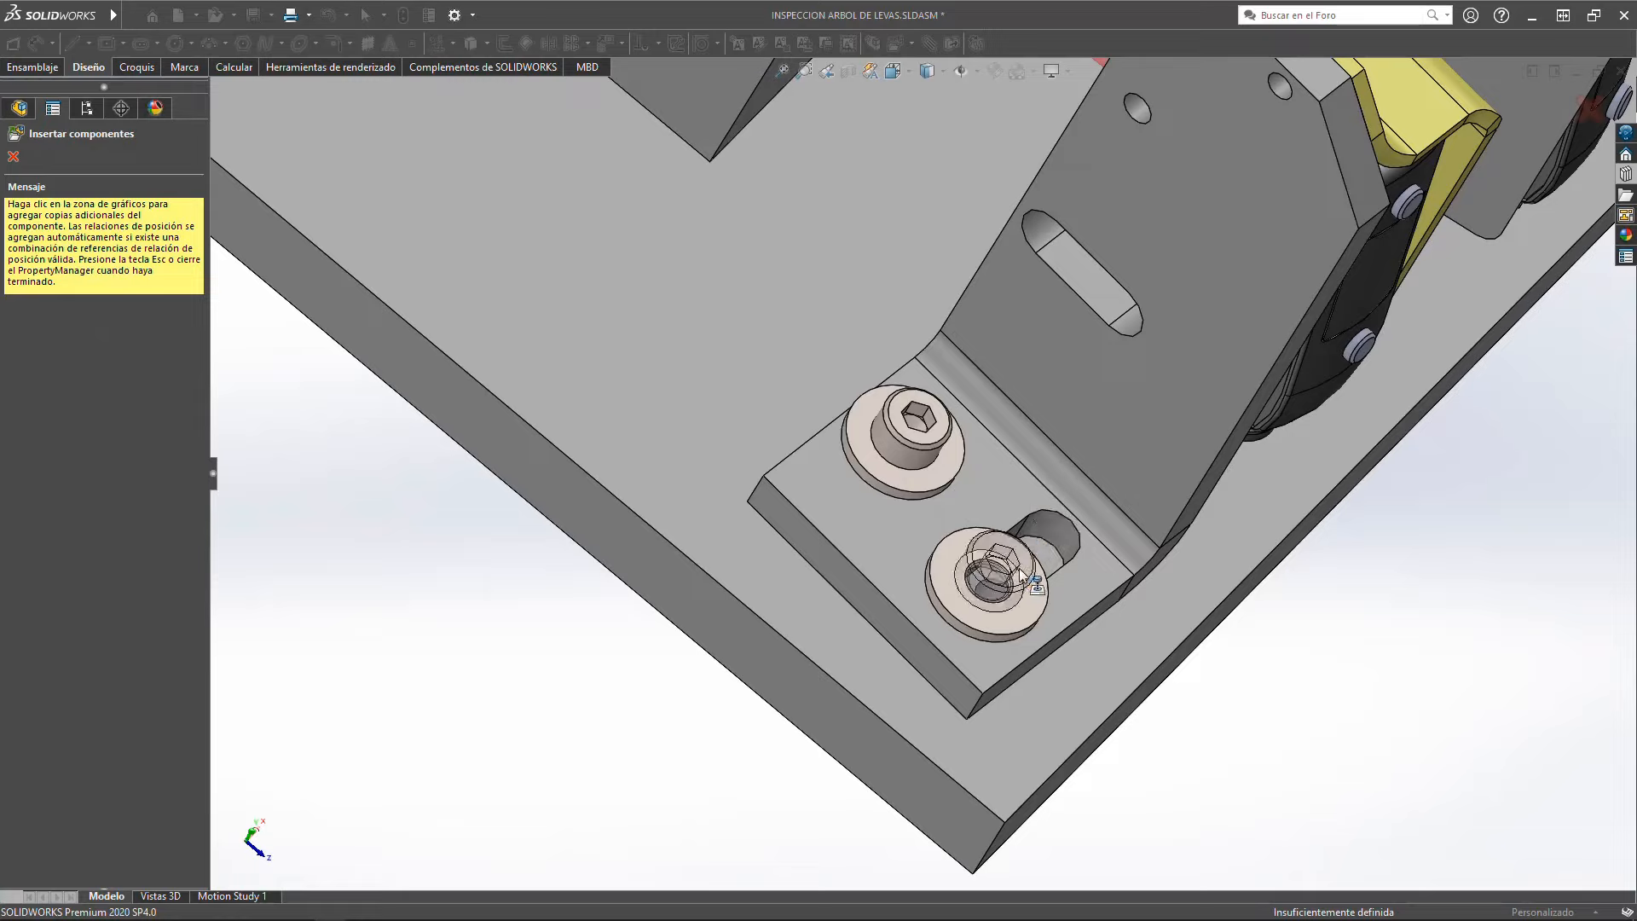
# Step: Place a second socket head cap screw in the washer over the slot and finish inserting copies
pyautogui.click(1022, 577)
pyautogui.press('Escape')
# Step: Examine how far both screws reach into the base plate by making the plate transparent temporarily
pyautogui.moveTo(1026, 570); pyautogui.dragTo(872, 546, button='middle')
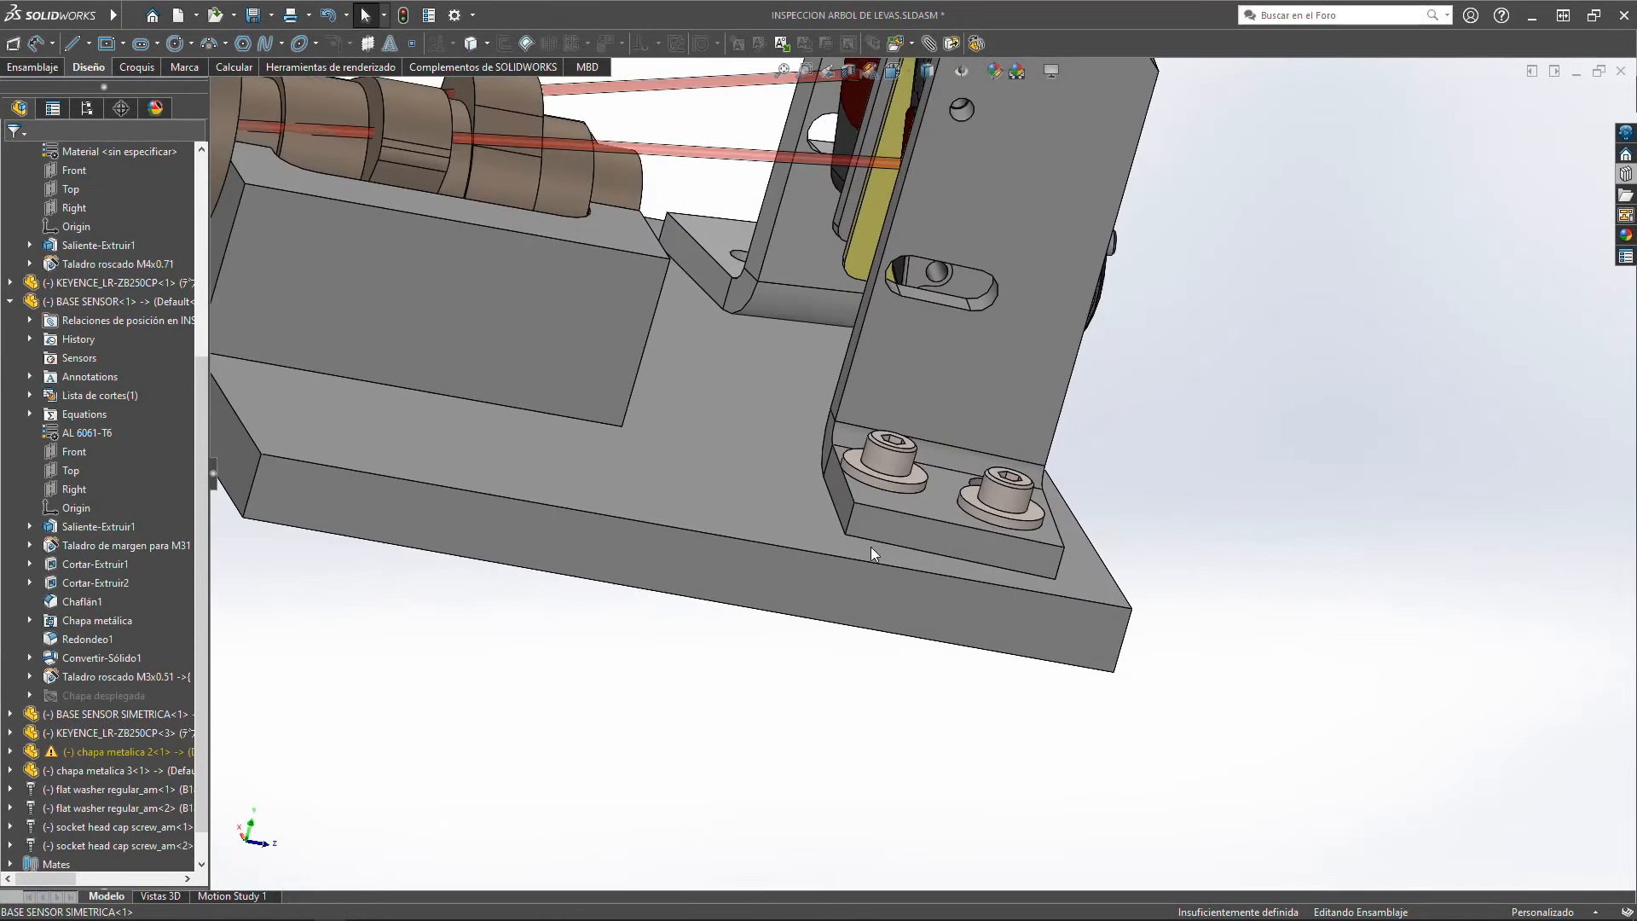
pyautogui.click(844, 583)
pyautogui.click(1051, 516)
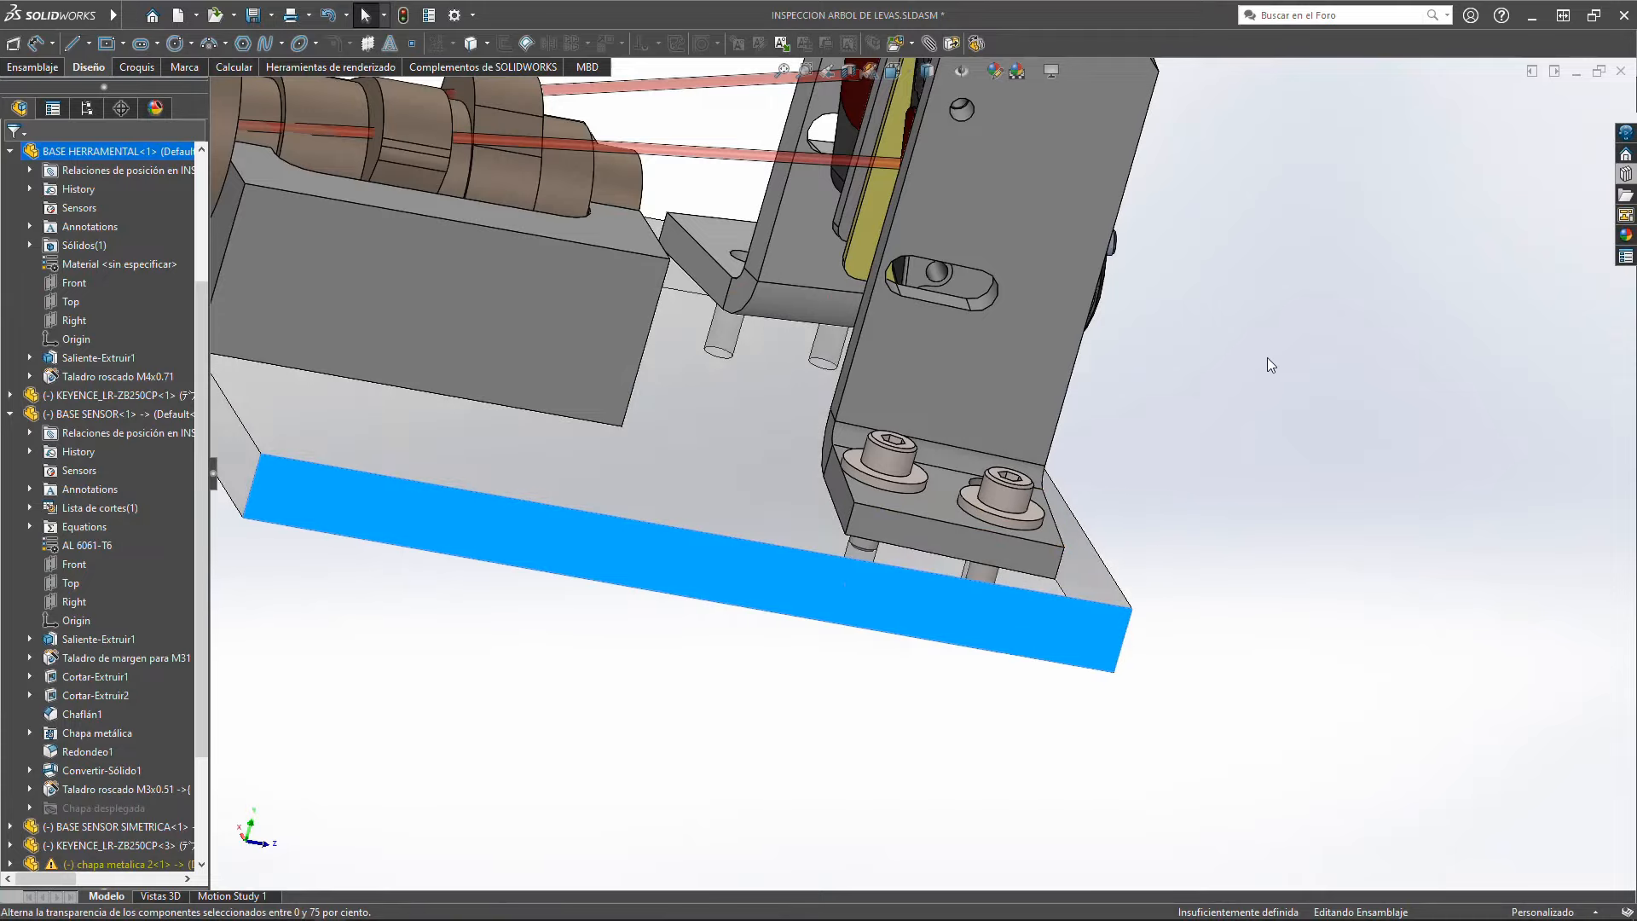
pyautogui.scroll(-5, 811, 596)
pyautogui.moveTo(814, 664); pyautogui.dragTo(989, 247, button='middle')
pyautogui.scroll(6, 844, 537)
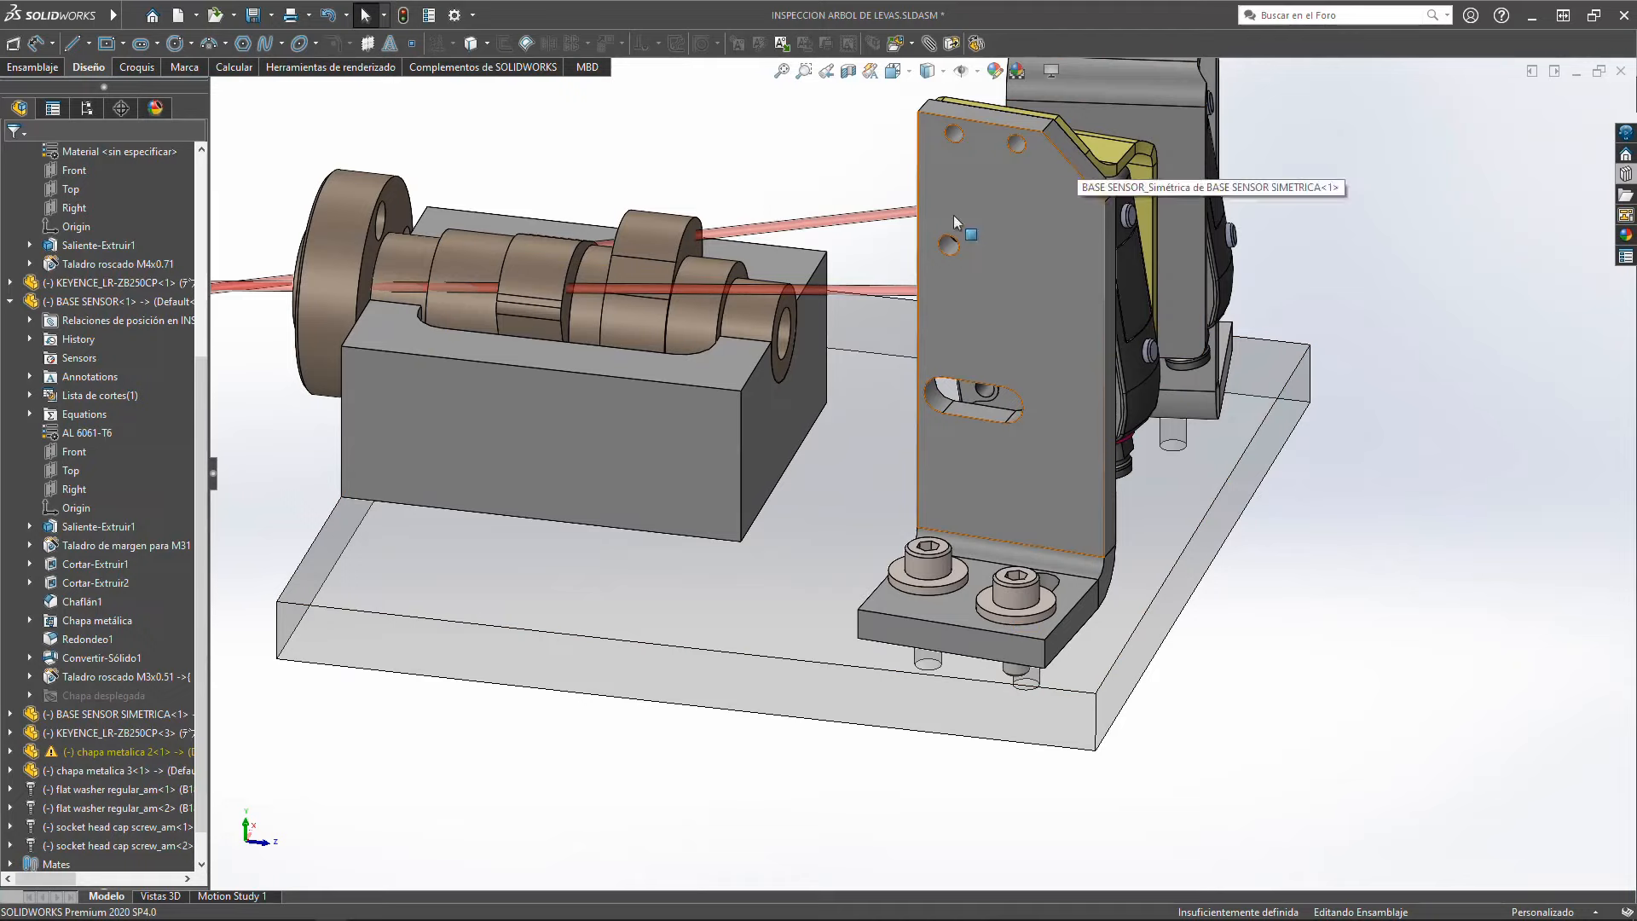
pyautogui.click(815, 559)
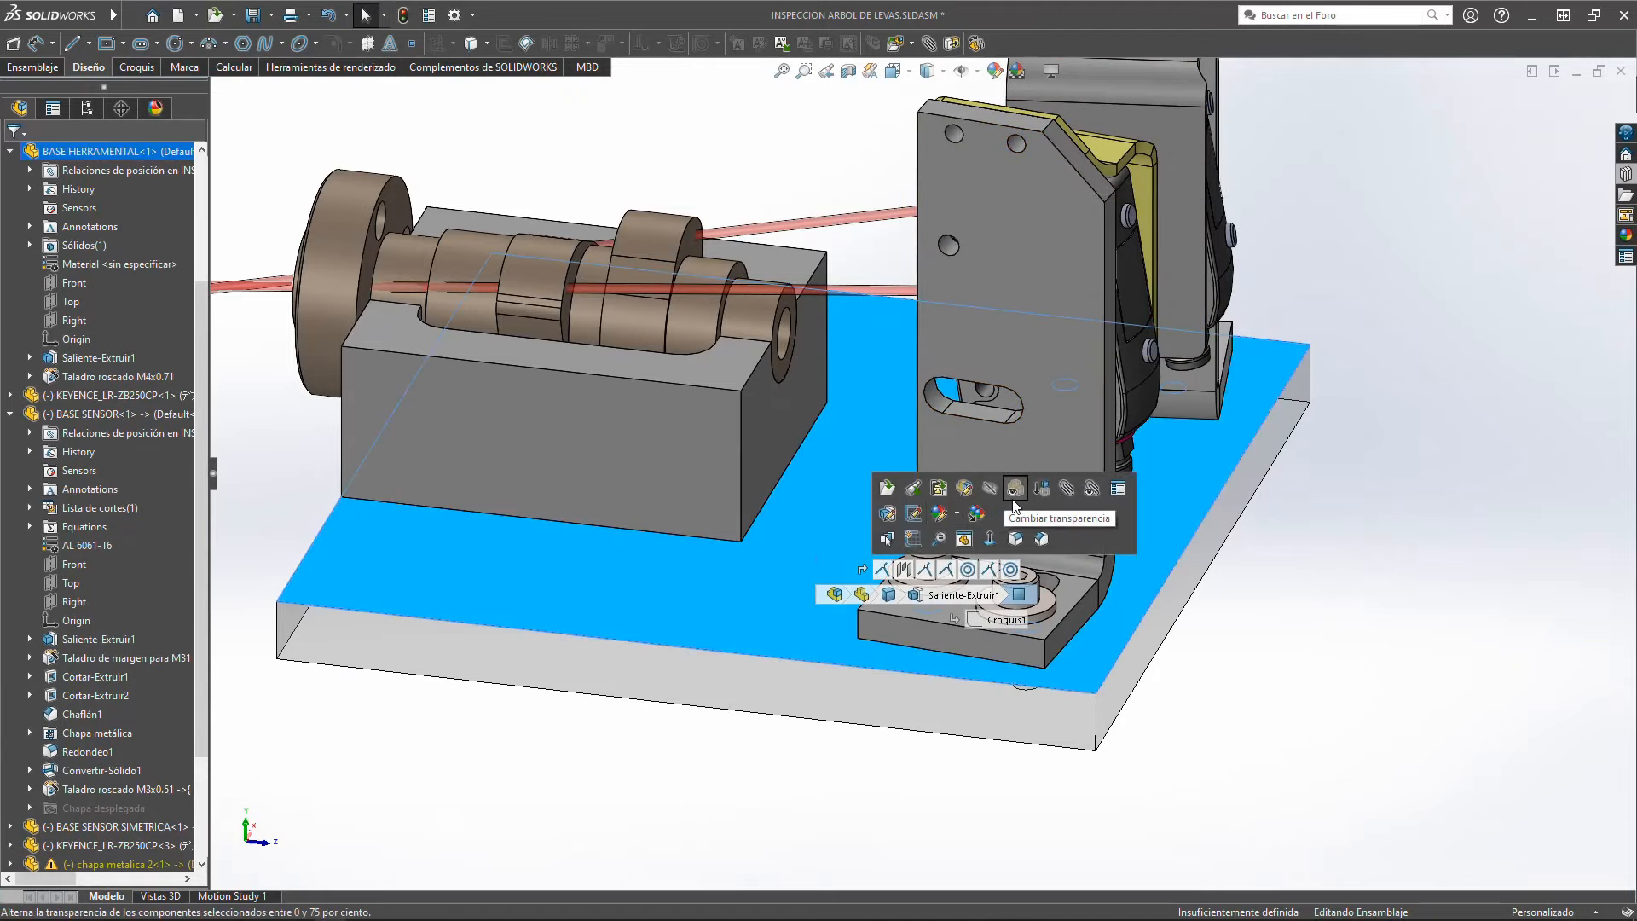
pyautogui.click(763, 141)
# Step: Open the ANSI Metric plain washers in Toolbox to equip the round hole in the bracket's upright plate
pyautogui.scroll(-8, 1001, 271)
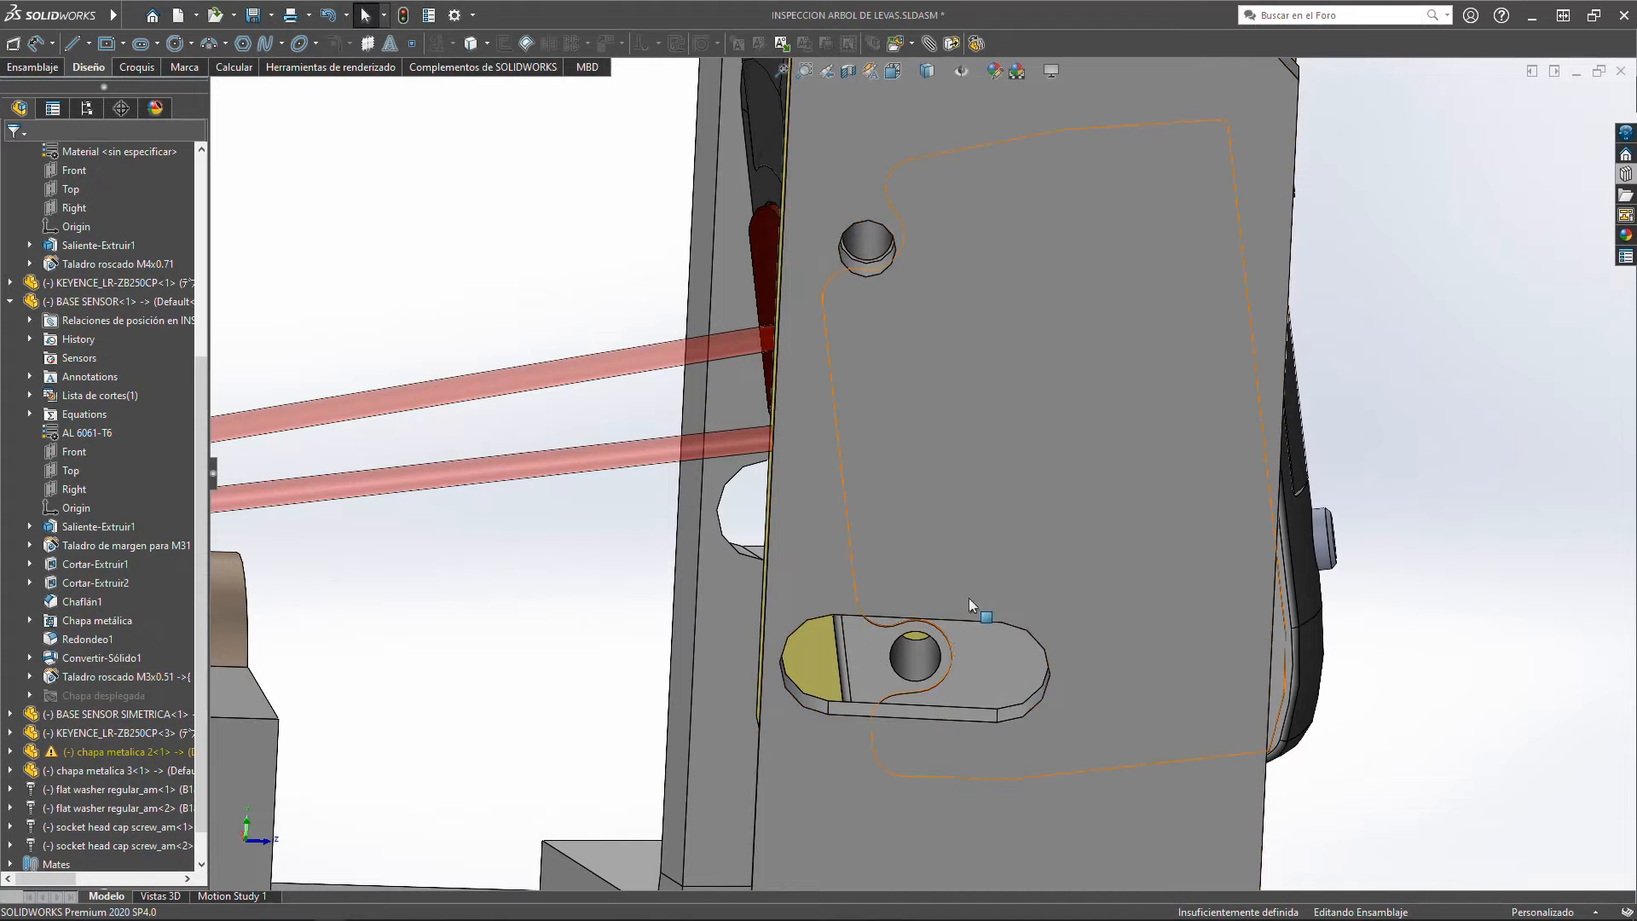
pyautogui.scroll(-3, 929, 256)
pyautogui.moveTo(819, 319); pyautogui.dragTo(974, 253, button='middle')
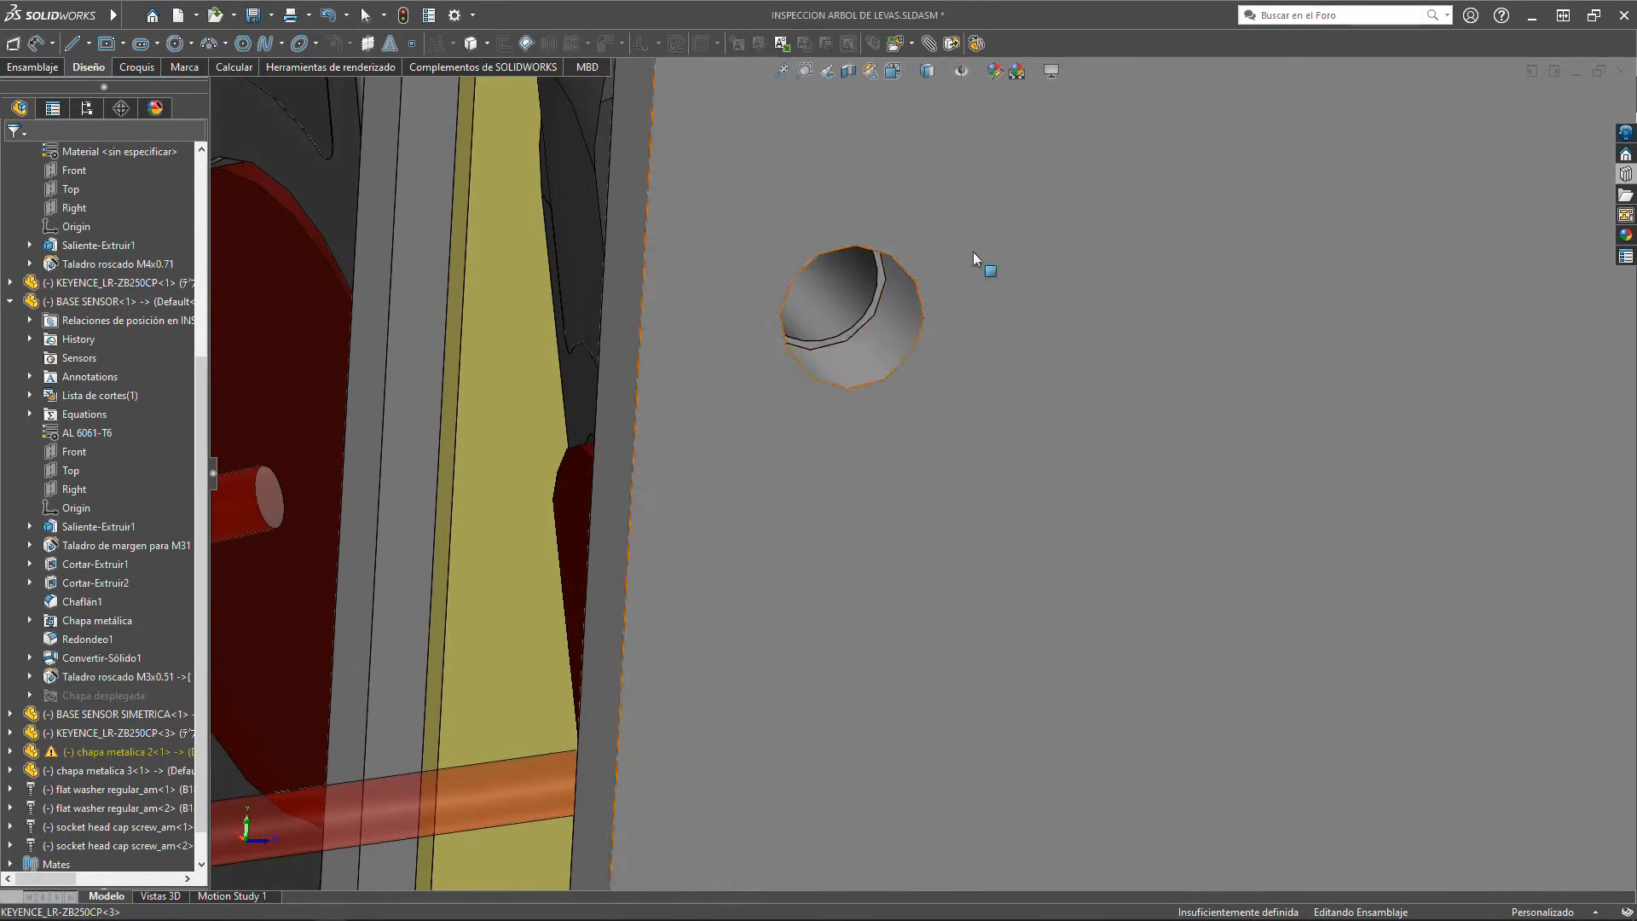
pyautogui.scroll(5, 867, 589)
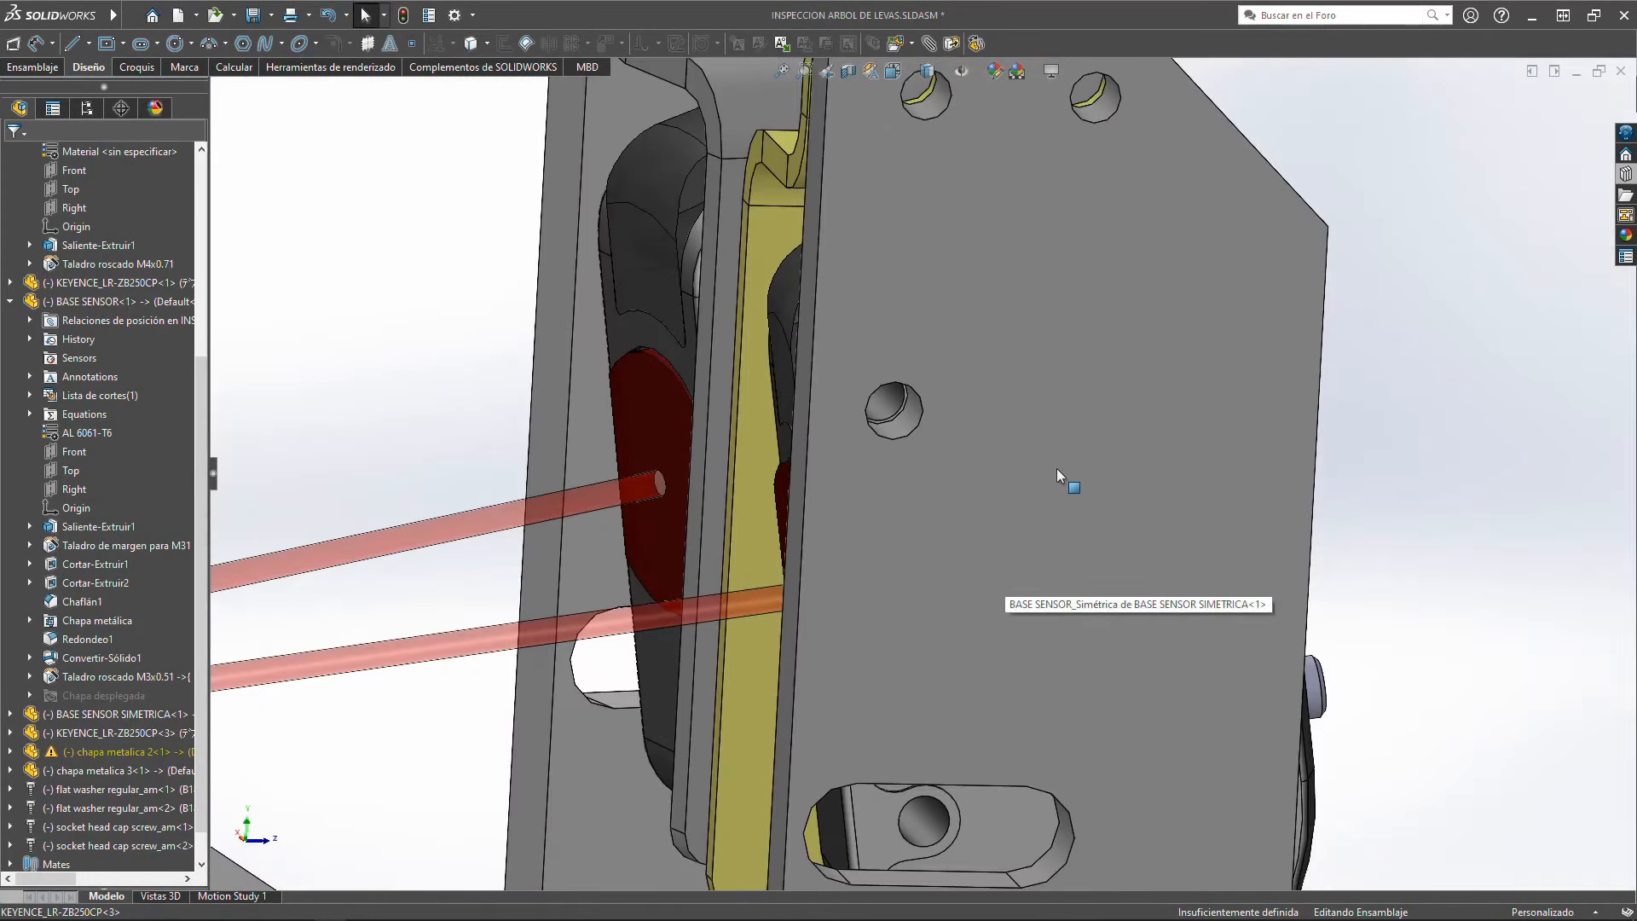
pyautogui.click(1627, 179)
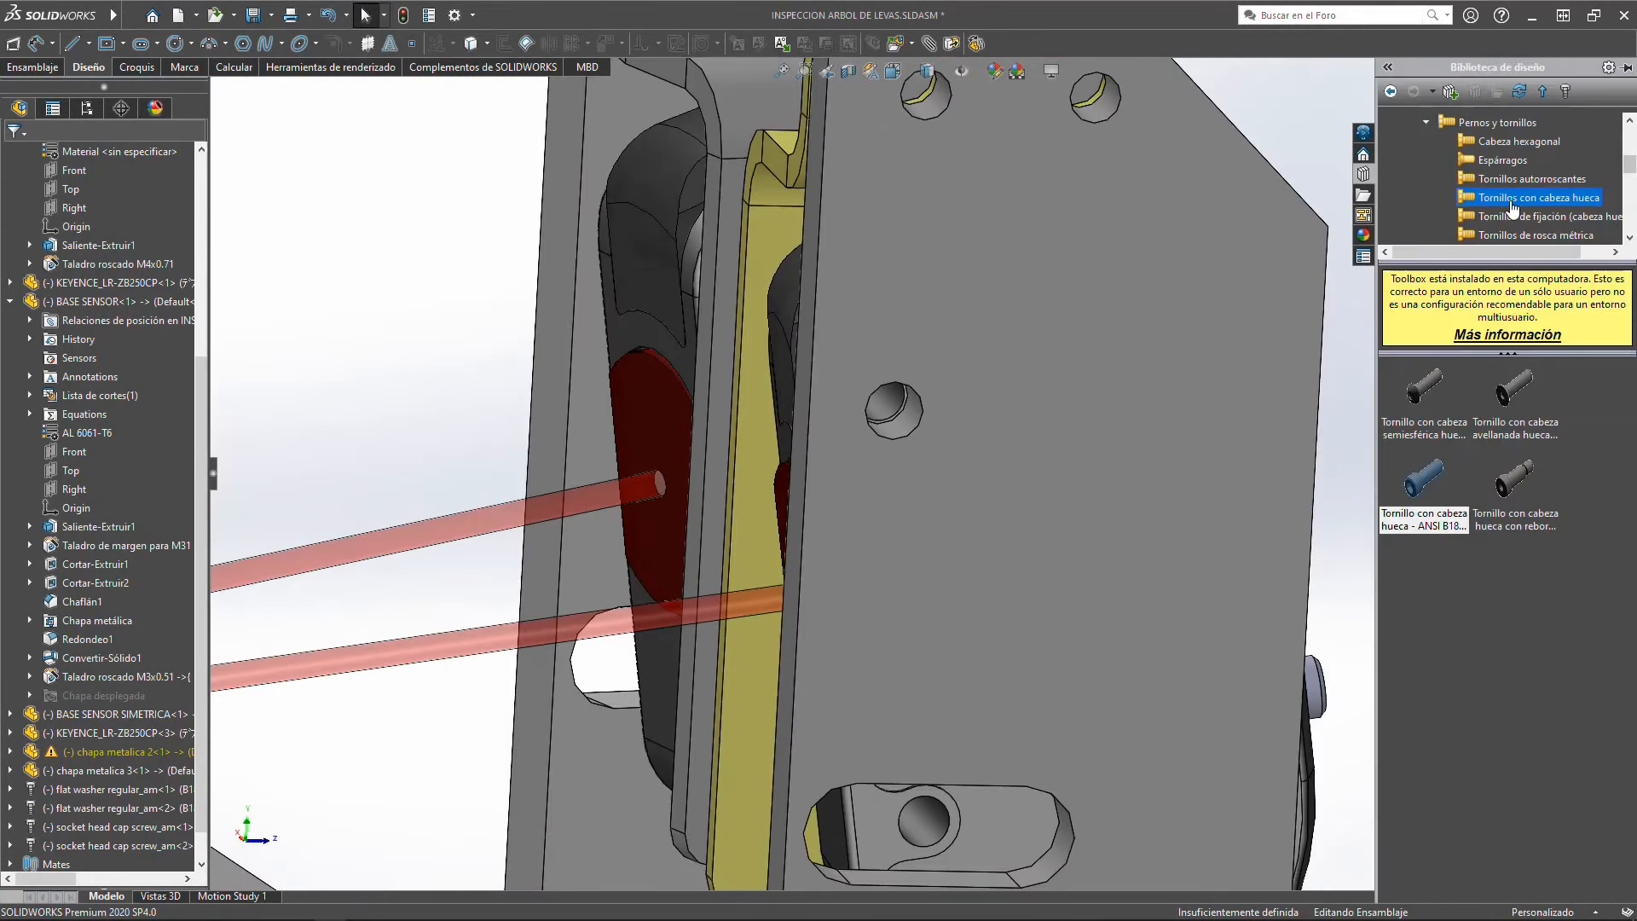
pyautogui.scroll(5, 1480, 188)
pyautogui.click(1472, 162)
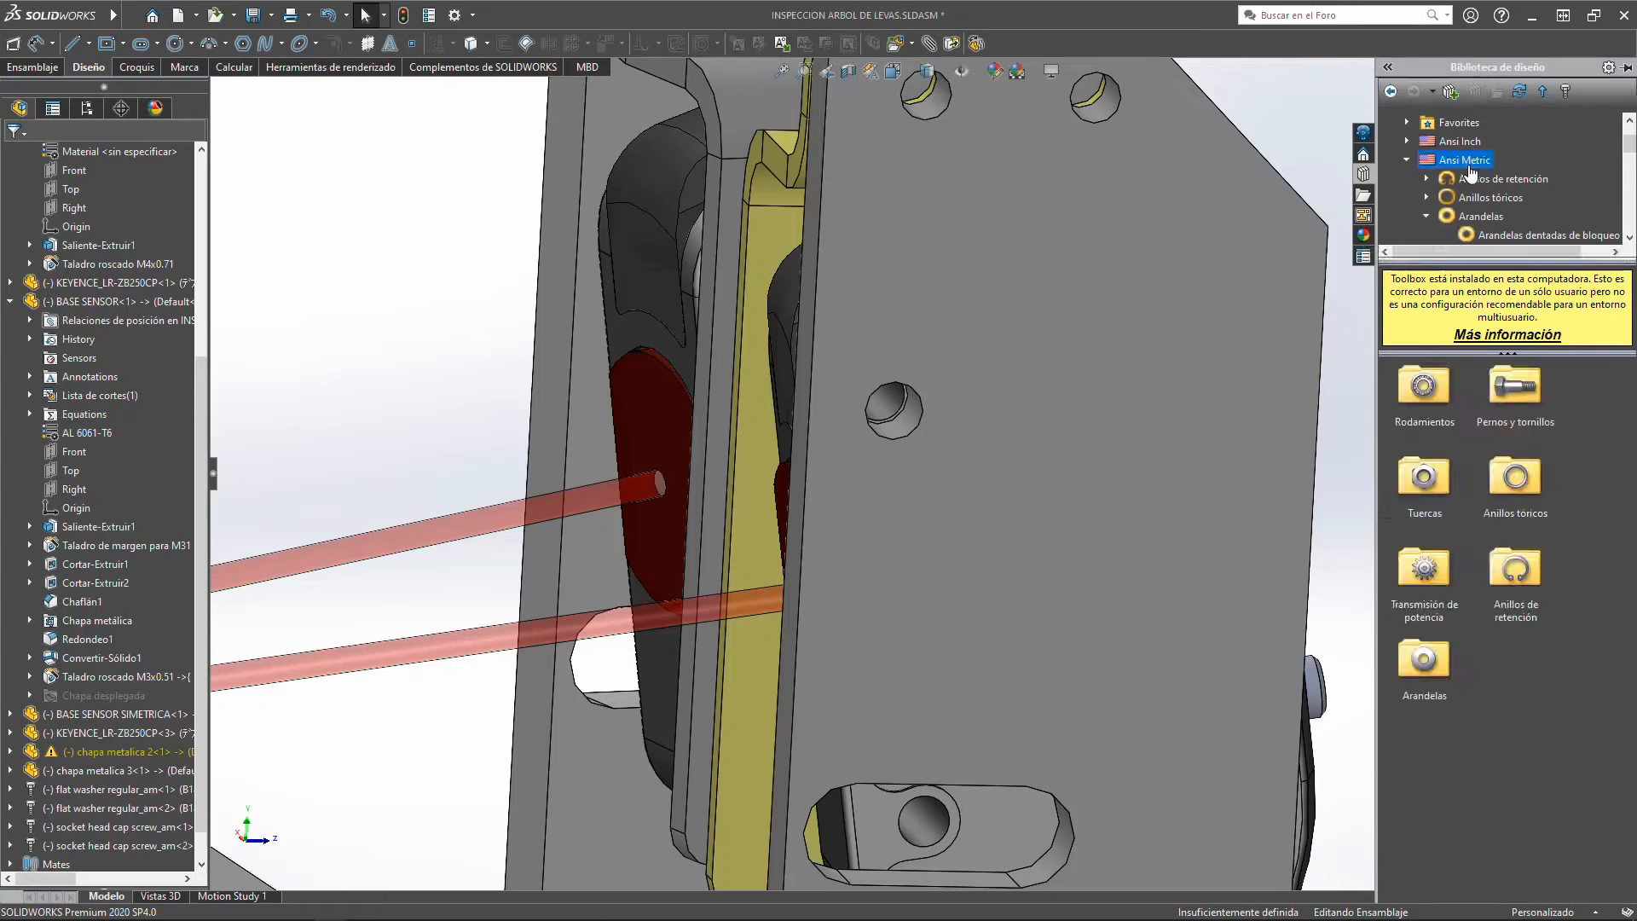
pyautogui.doubleClick(1424, 658)
pyautogui.doubleClick(1426, 391)
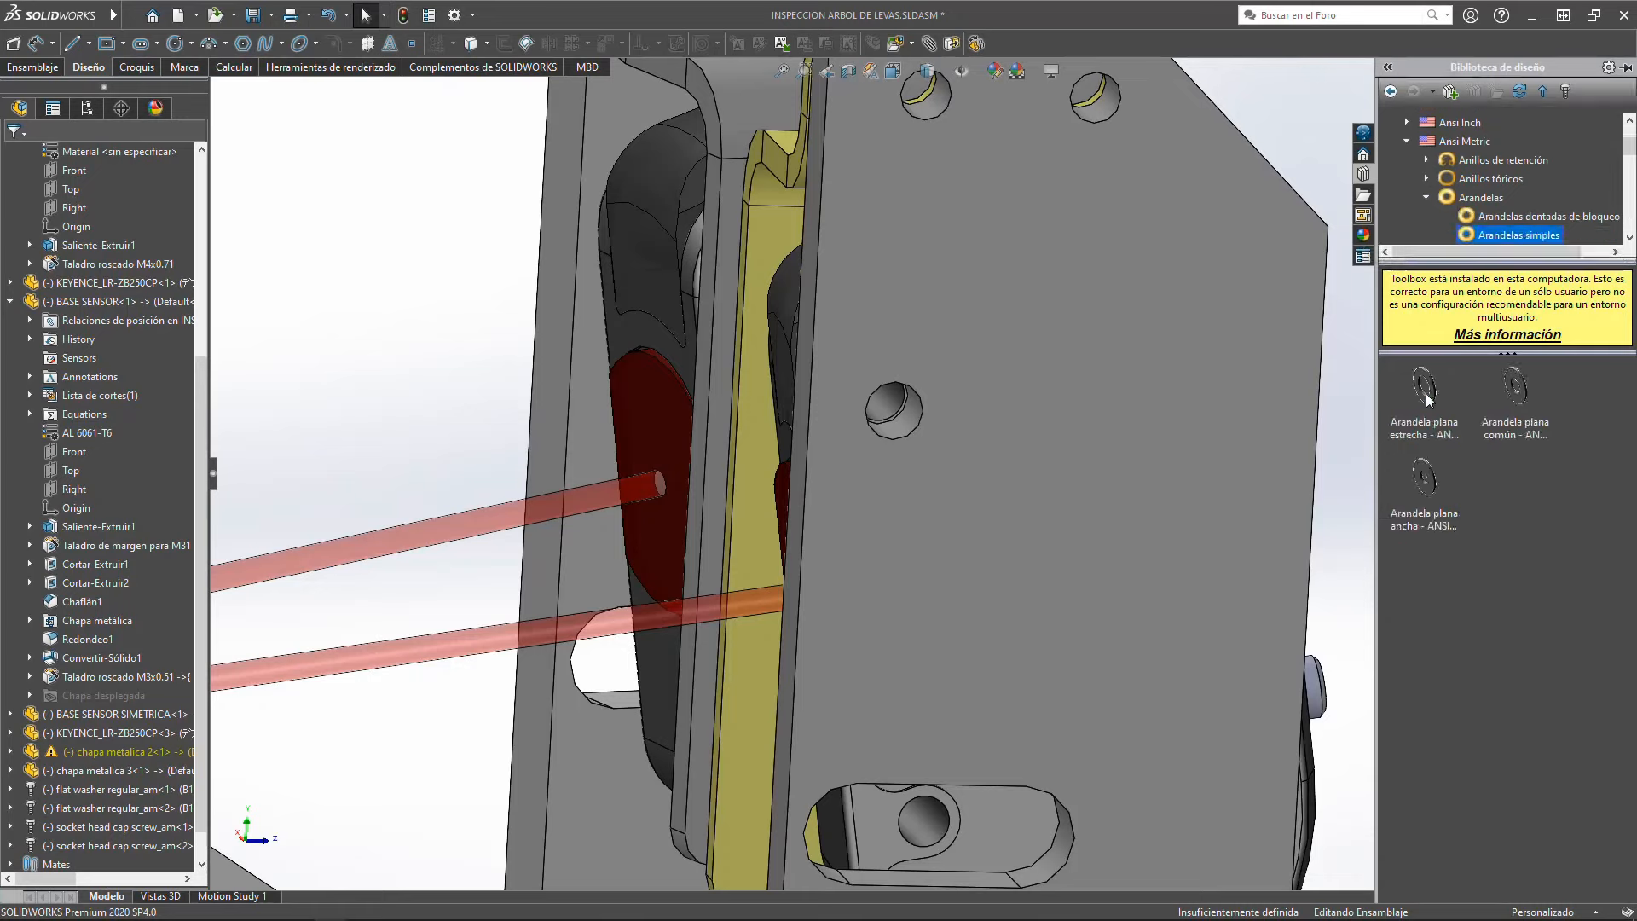
# Step: Place a regular ANSI B18.22M flat washer over the round hole in the bracket's upright plate with size M3
pyautogui.moveTo(1522, 395)
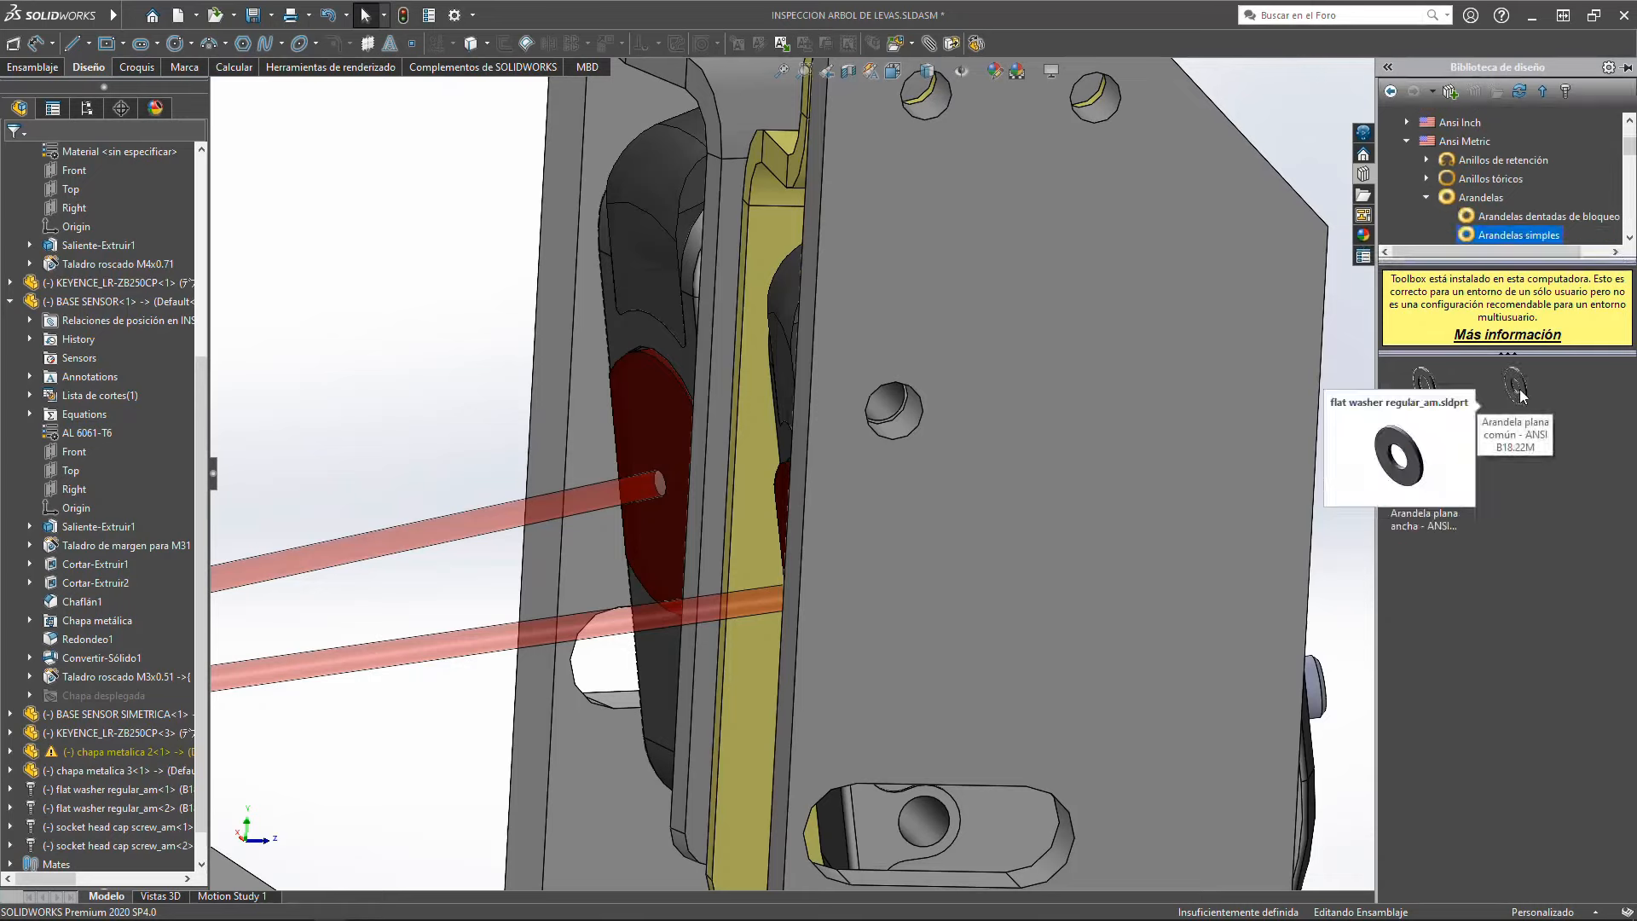
pyautogui.moveTo(1523, 391); pyautogui.dragTo(944, 394)
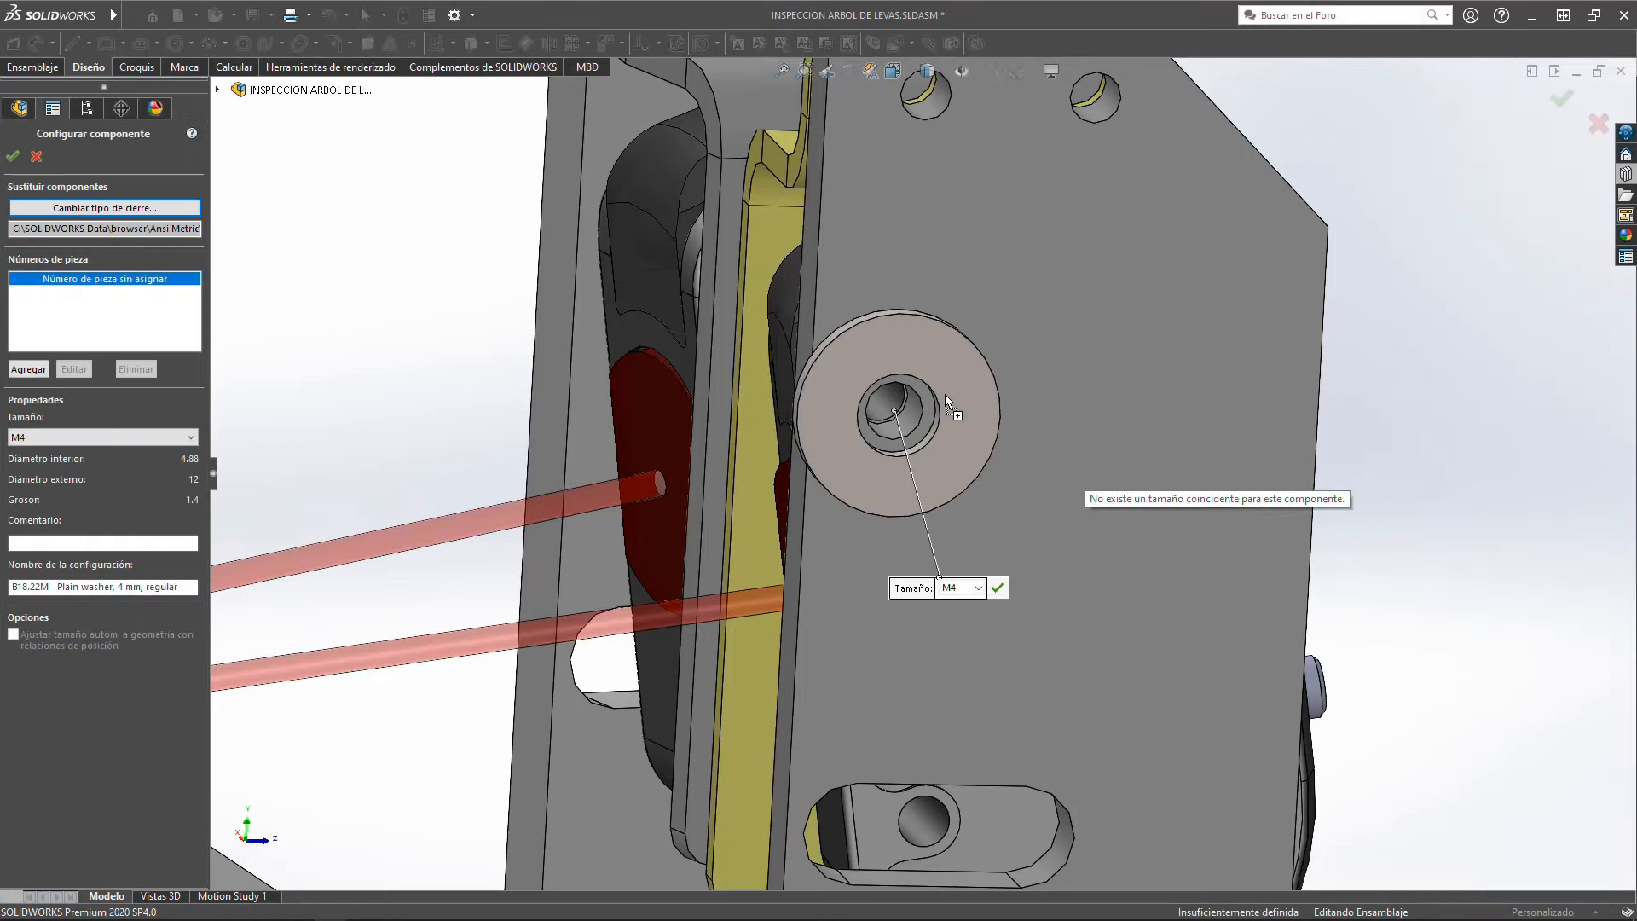
pyautogui.click(34, 437)
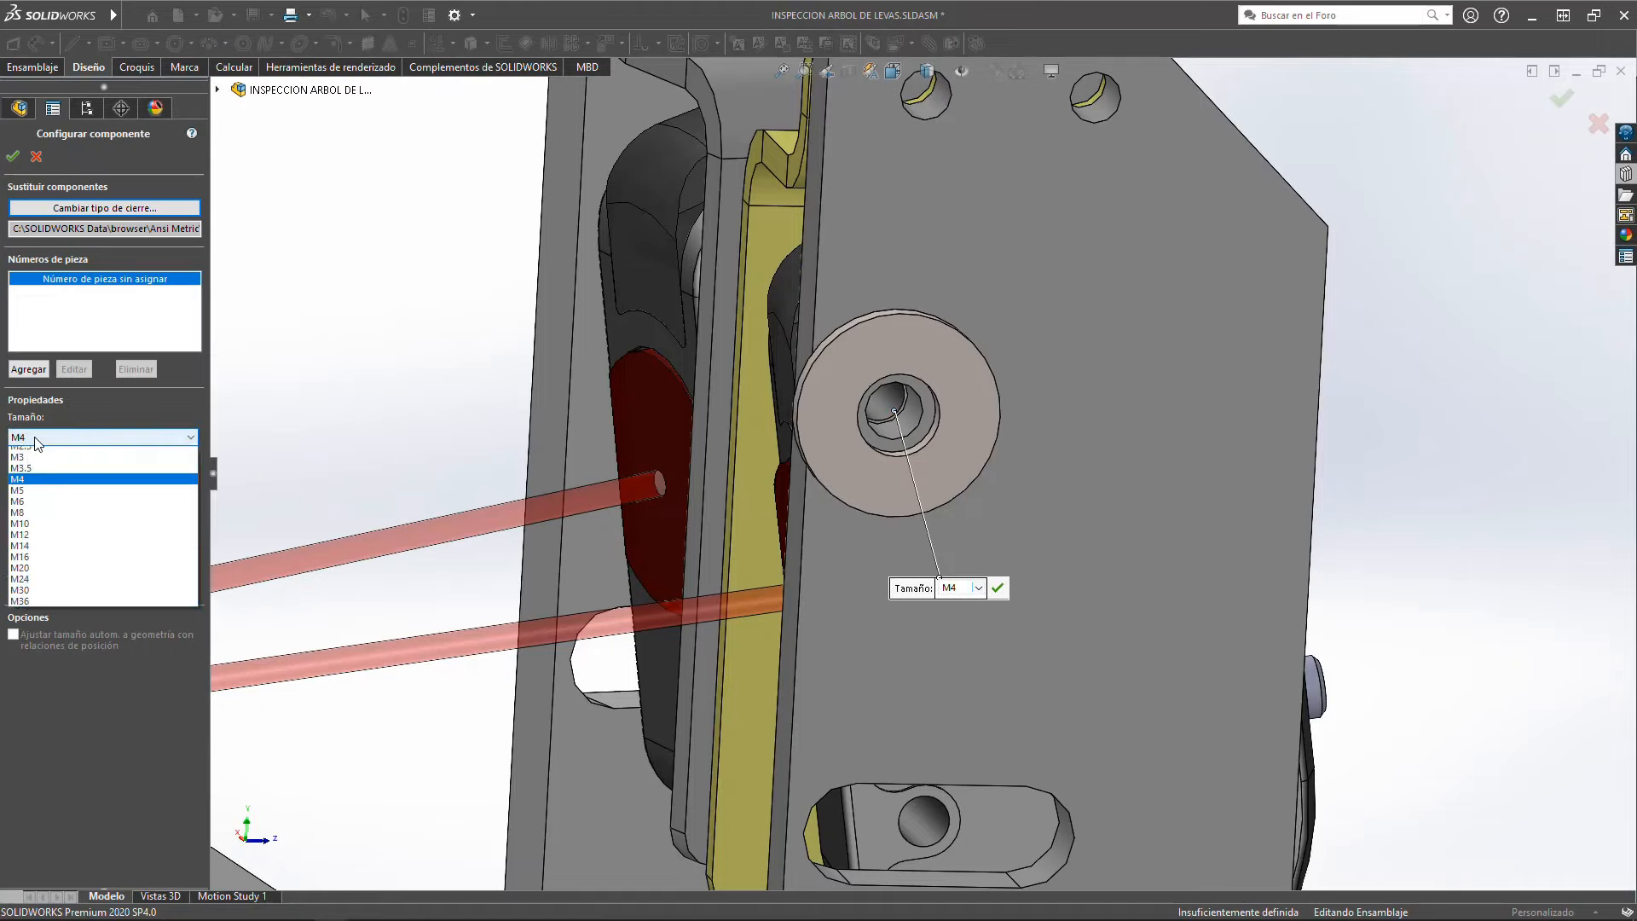
pyautogui.click(36, 497)
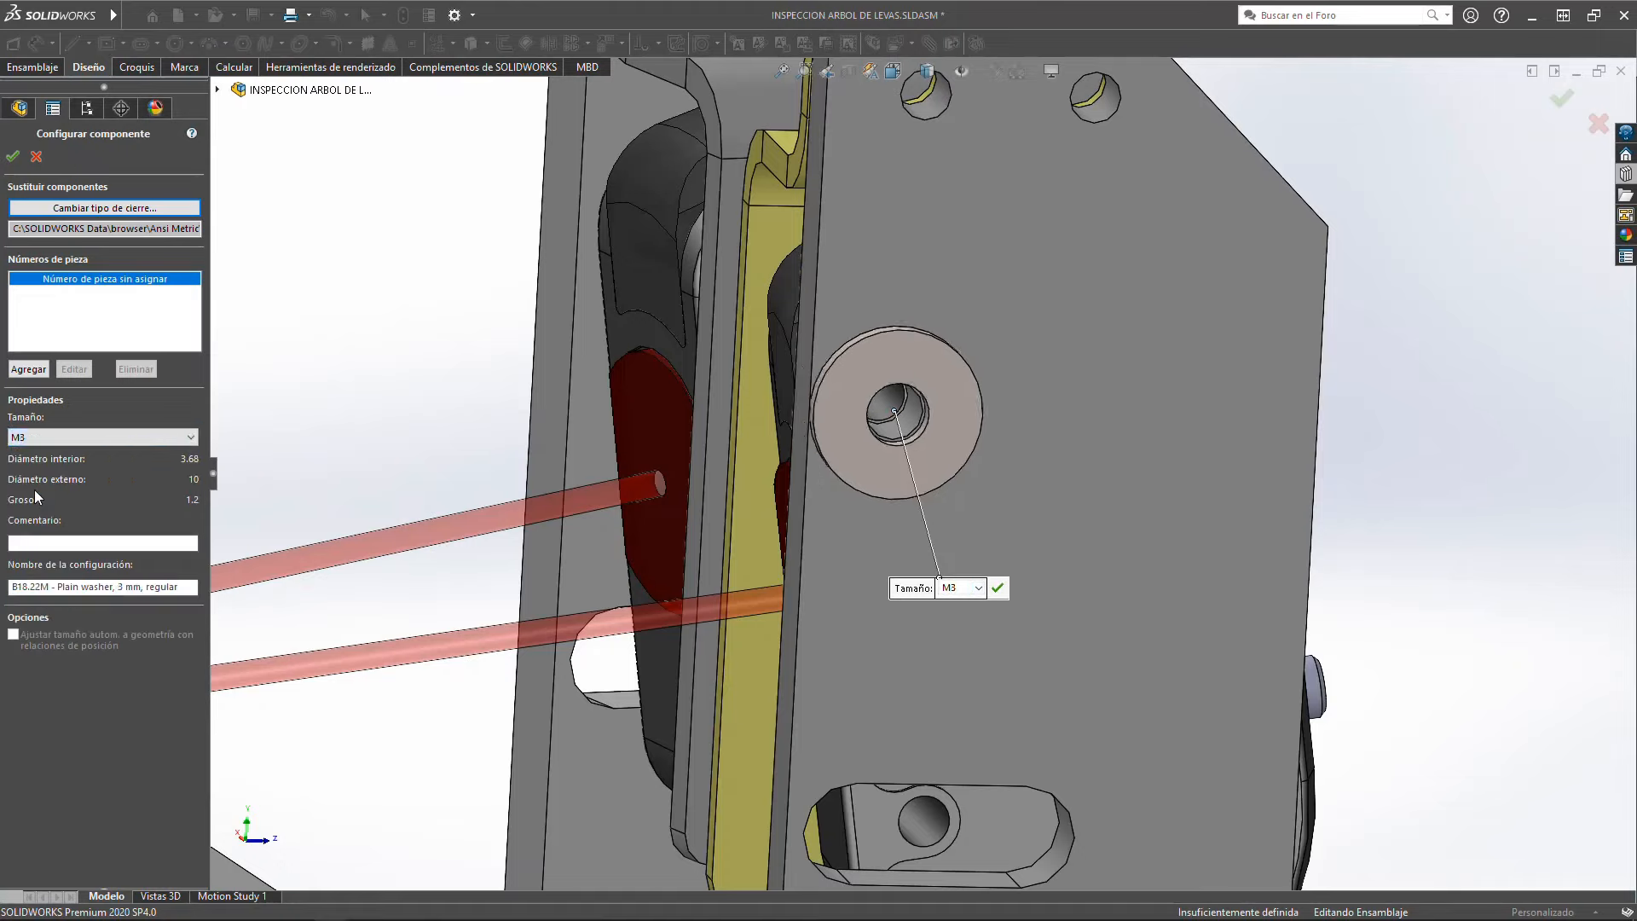
pyautogui.click(13, 156)
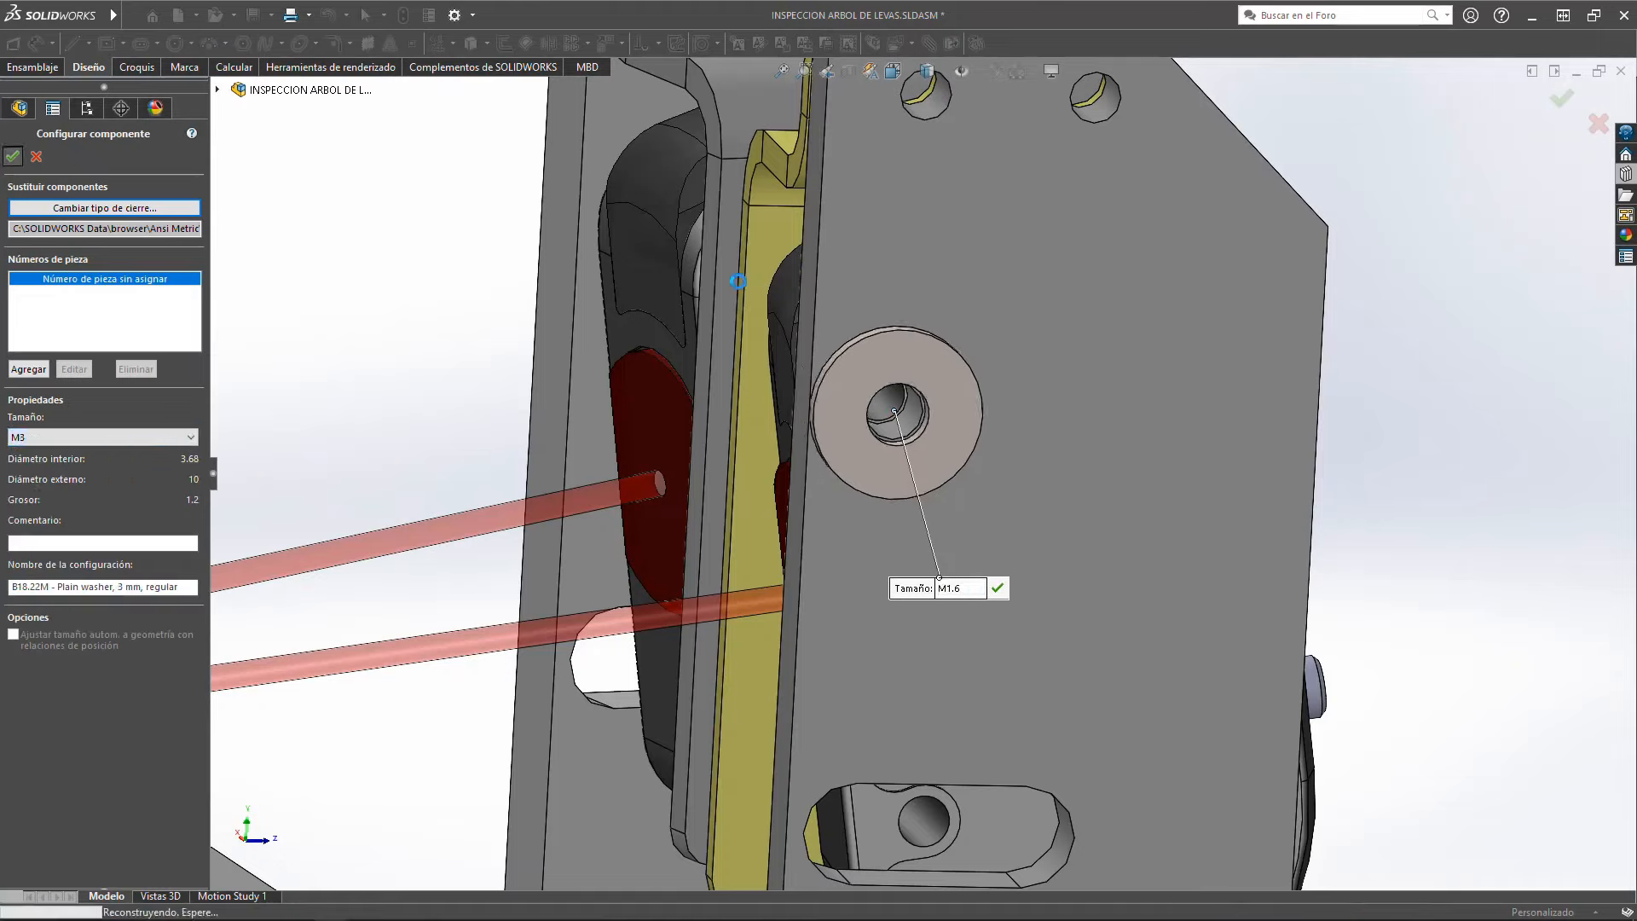
# Step: Examine how the two washers fit over the upper holes and beside the bend of the yellow sheet-metal plate
pyautogui.scroll(5, 928, 473)
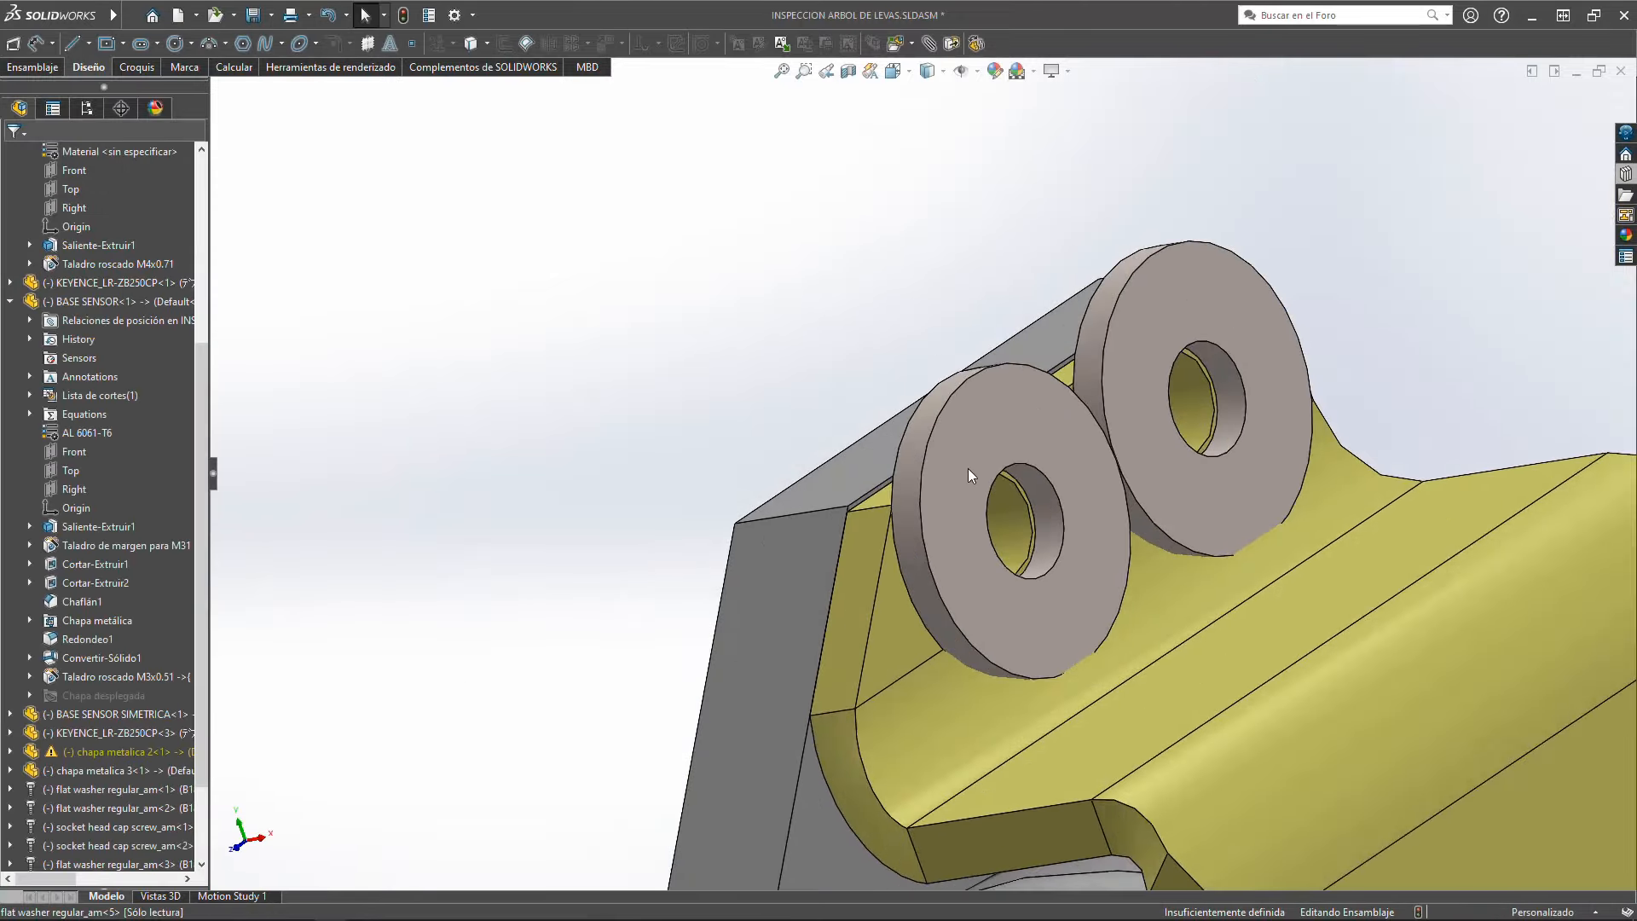
pyautogui.scroll(5, 969, 474)
pyautogui.scroll(-3, 947, 571)
pyautogui.moveTo(907, 590); pyautogui.dragTo(955, 406, button='middle')
pyautogui.scroll(-4, 977, 192)
pyautogui.moveTo(975, 193); pyautogui.dragTo(824, 376, button='middle')
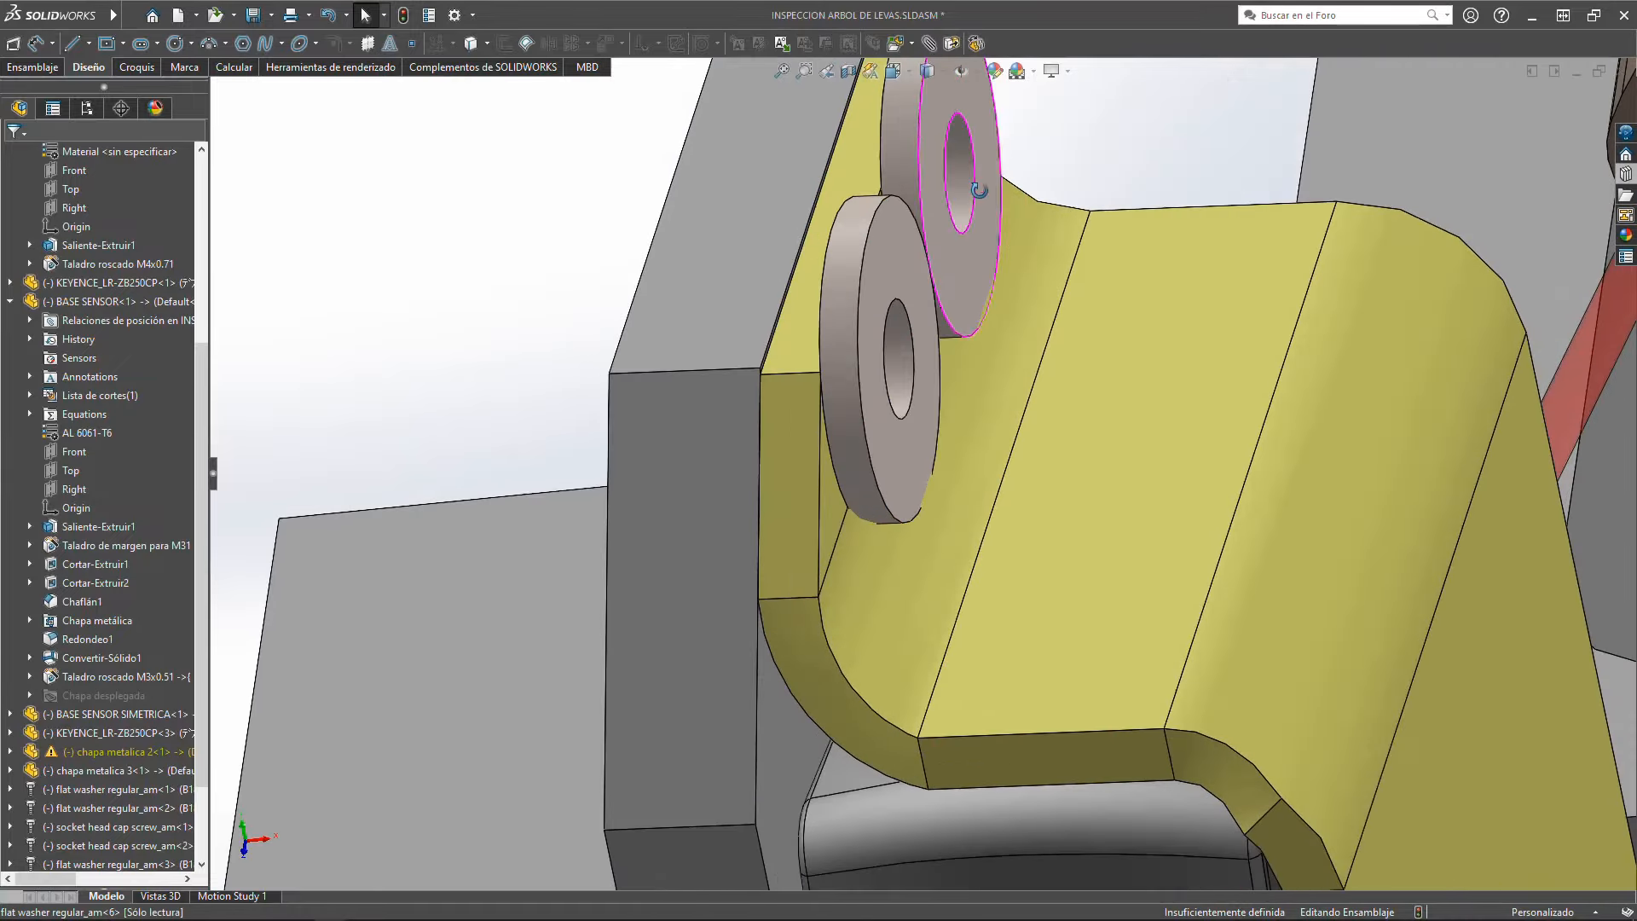
pyautogui.scroll(-3, 739, 498)
pyautogui.scroll(3, 741, 495)
pyautogui.scroll(3, 847, 380)
pyautogui.scroll(-3, 823, 375)
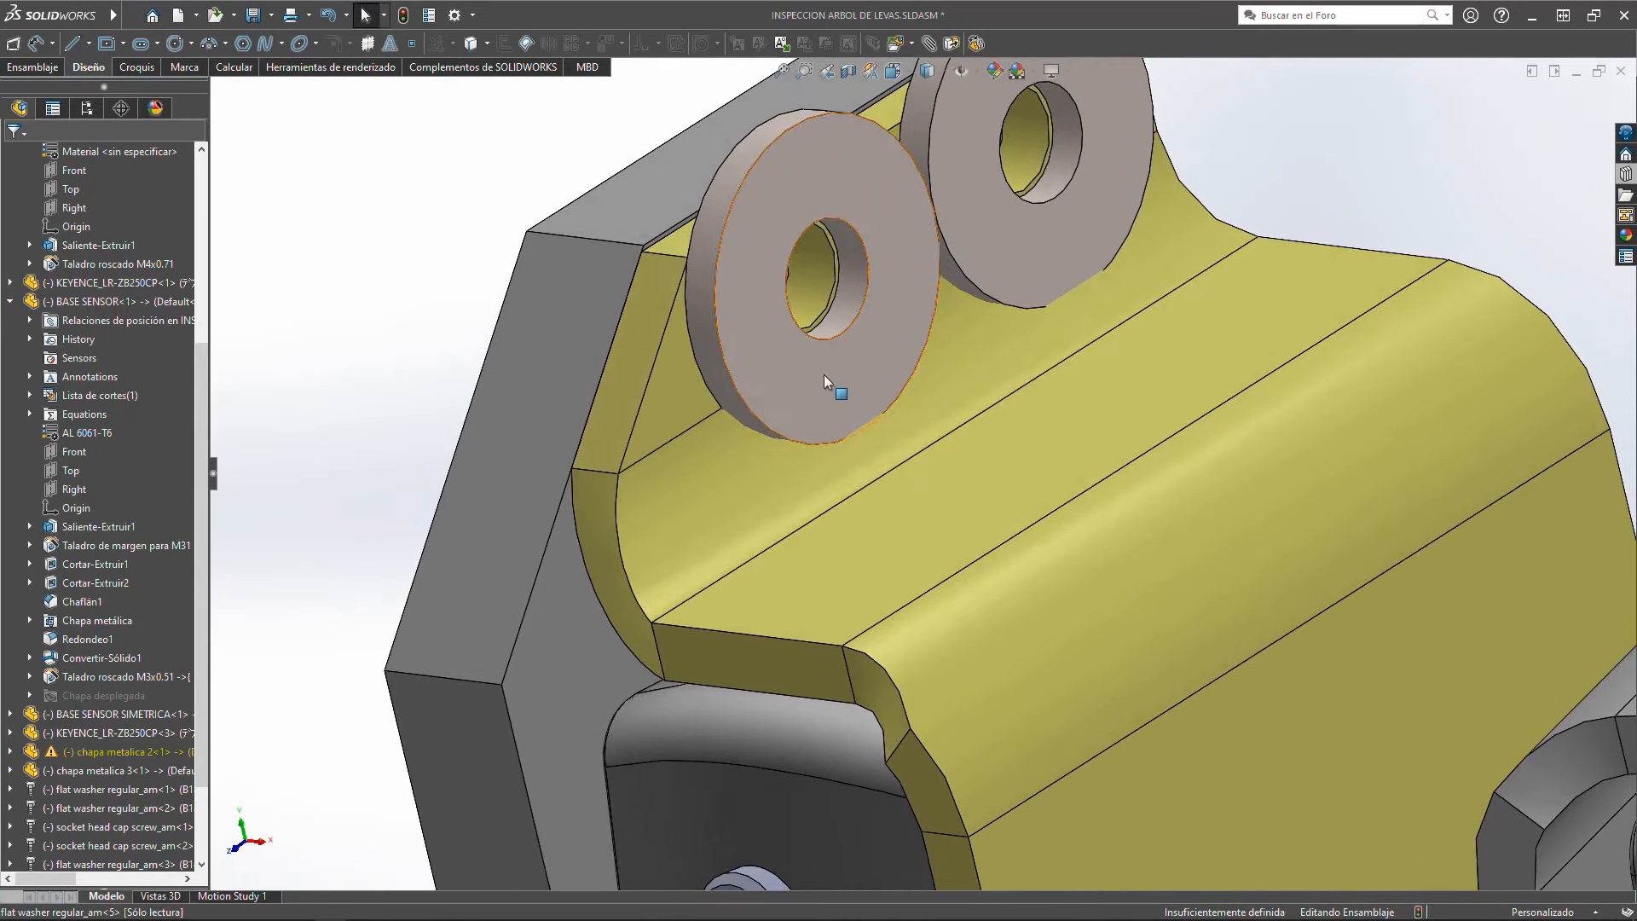
pyautogui.scroll(5, 950, 304)
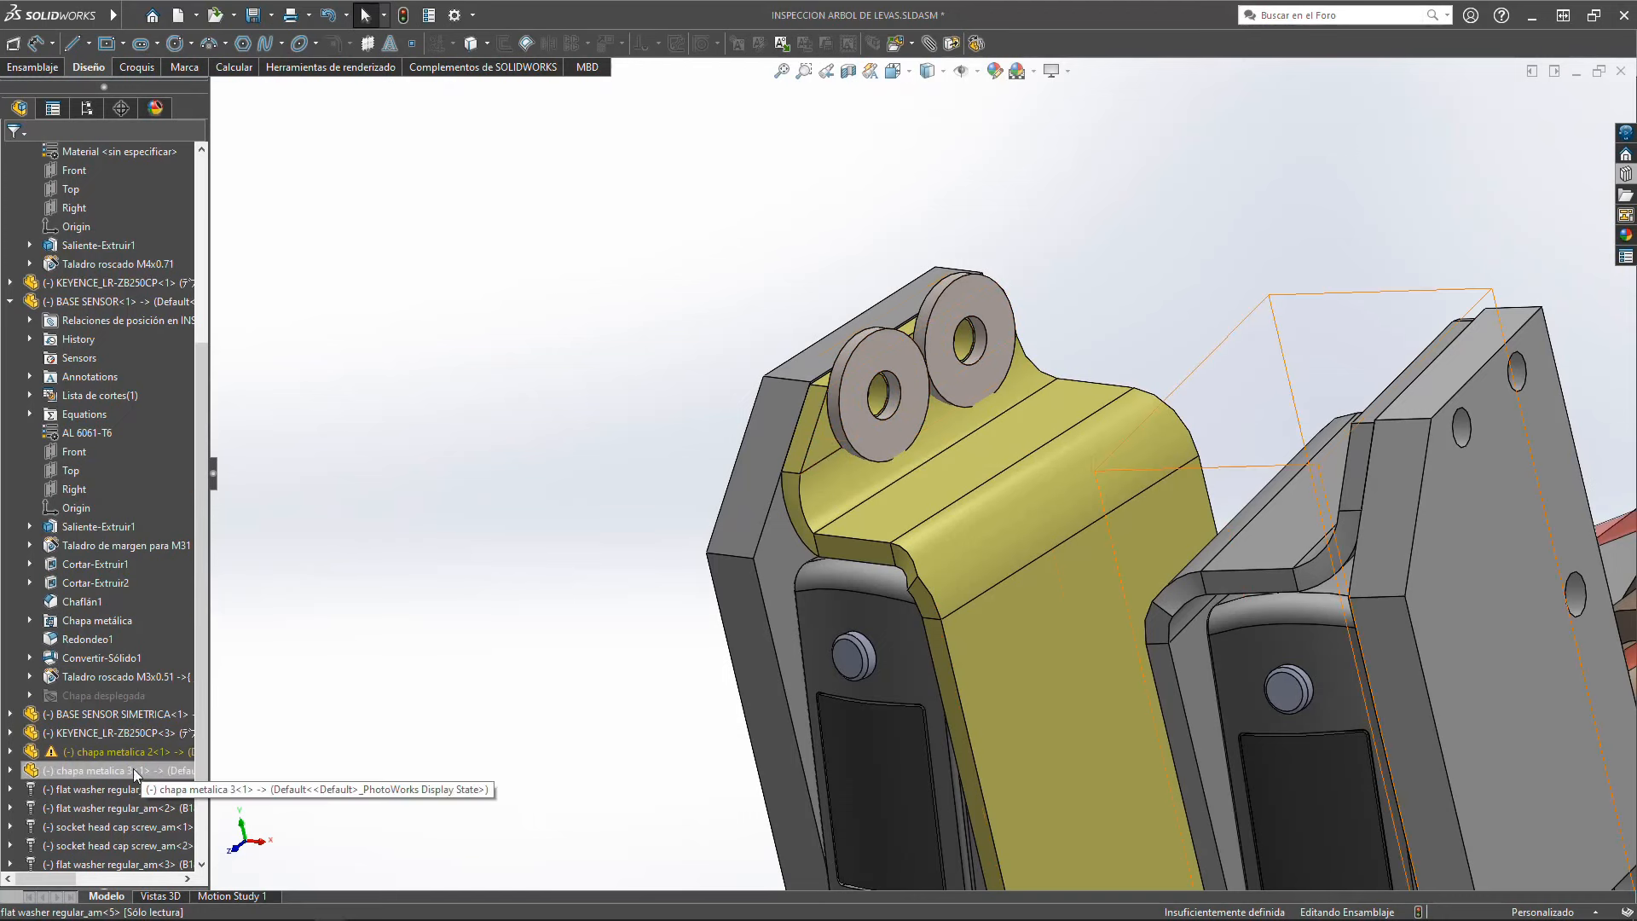
pyautogui.scroll(-2, 120, 771)
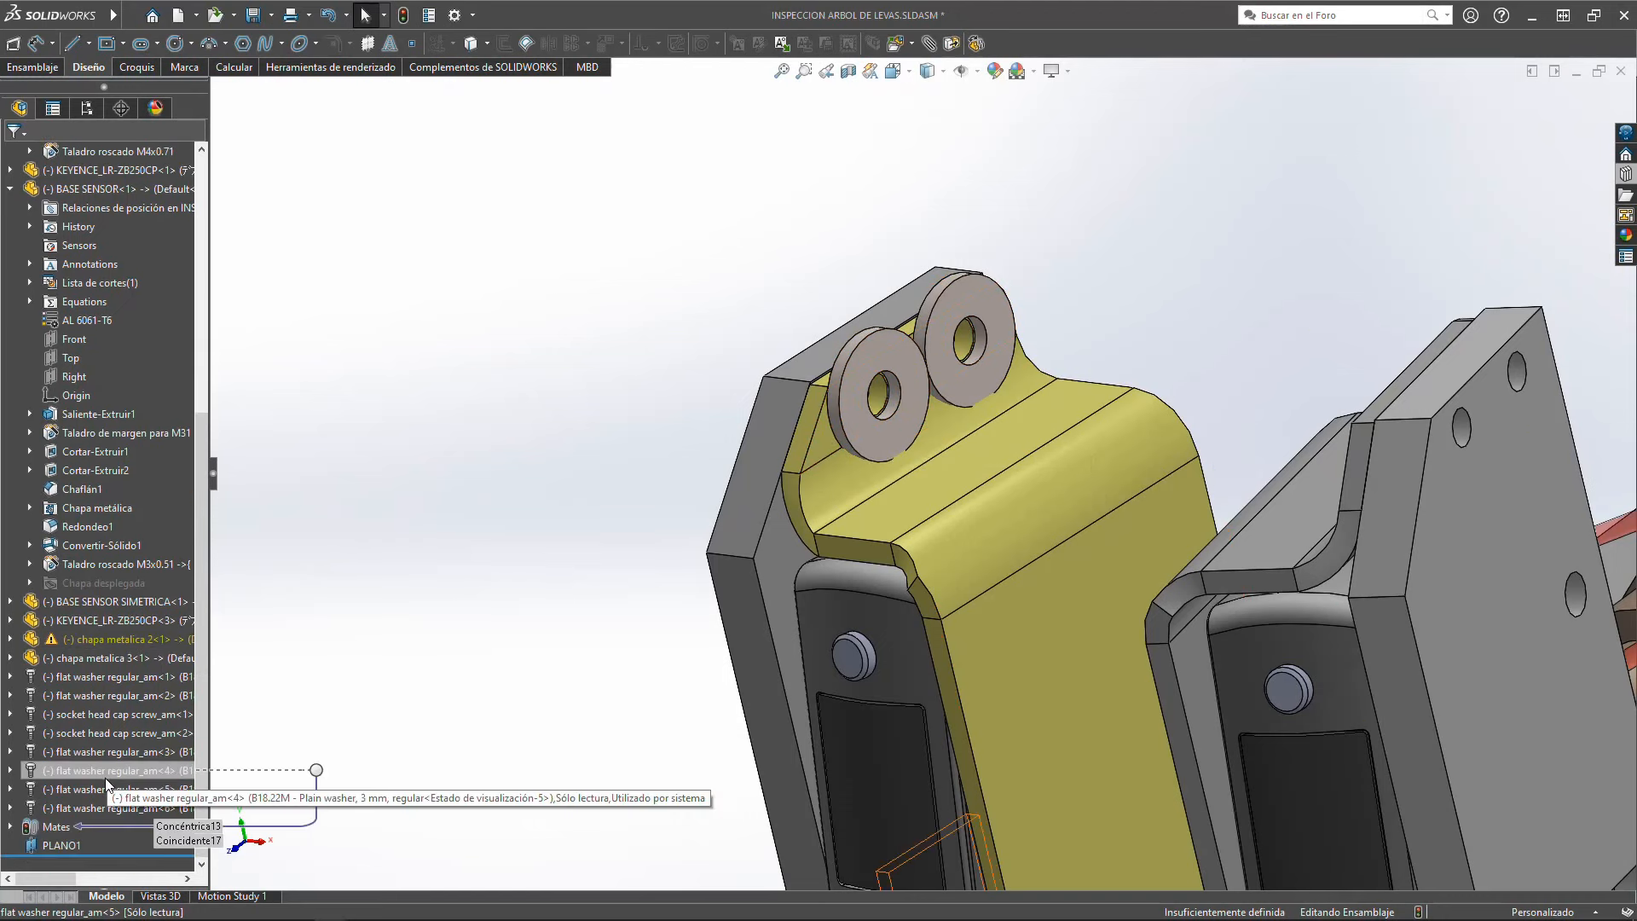
# Step: Delete the two regular flat washers from the upper holes of the yellow sheet-metal plate
pyautogui.click(896, 423)
pyautogui.keyDown('ctrl'); pyautogui.click(940, 385); pyautogui.keyUp('ctrl')
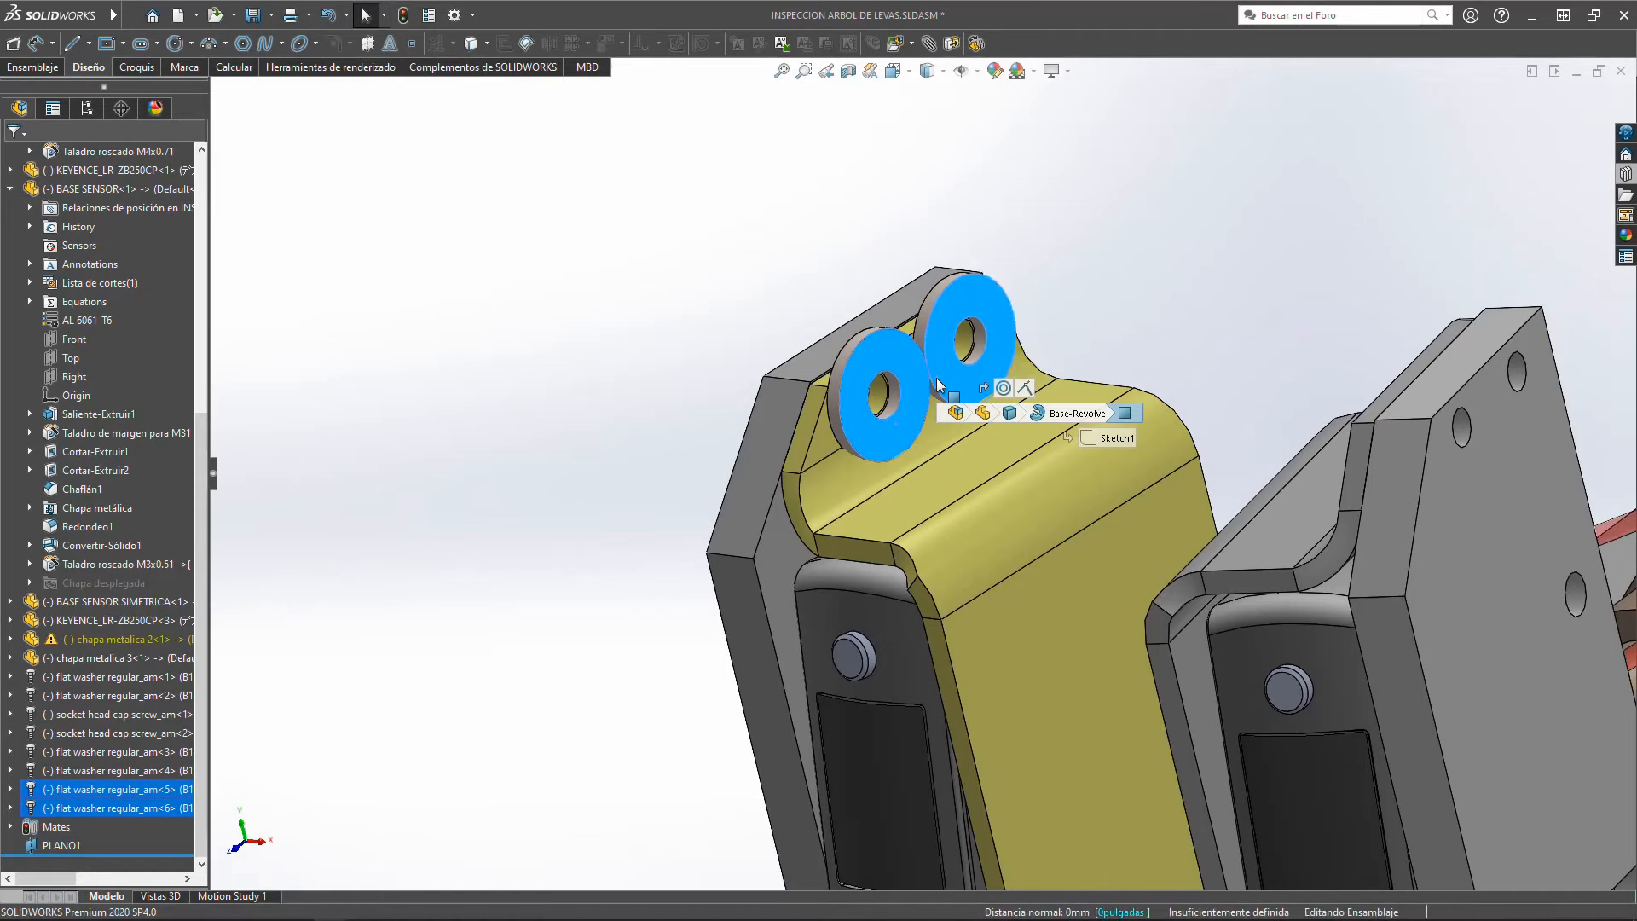
pyautogui.press('Delete')
# Step: Place a narrow ANSI B18.22M flat washer of size M3 on one upper hole of the yellow sheet-metal plate
pyautogui.click(1627, 176)
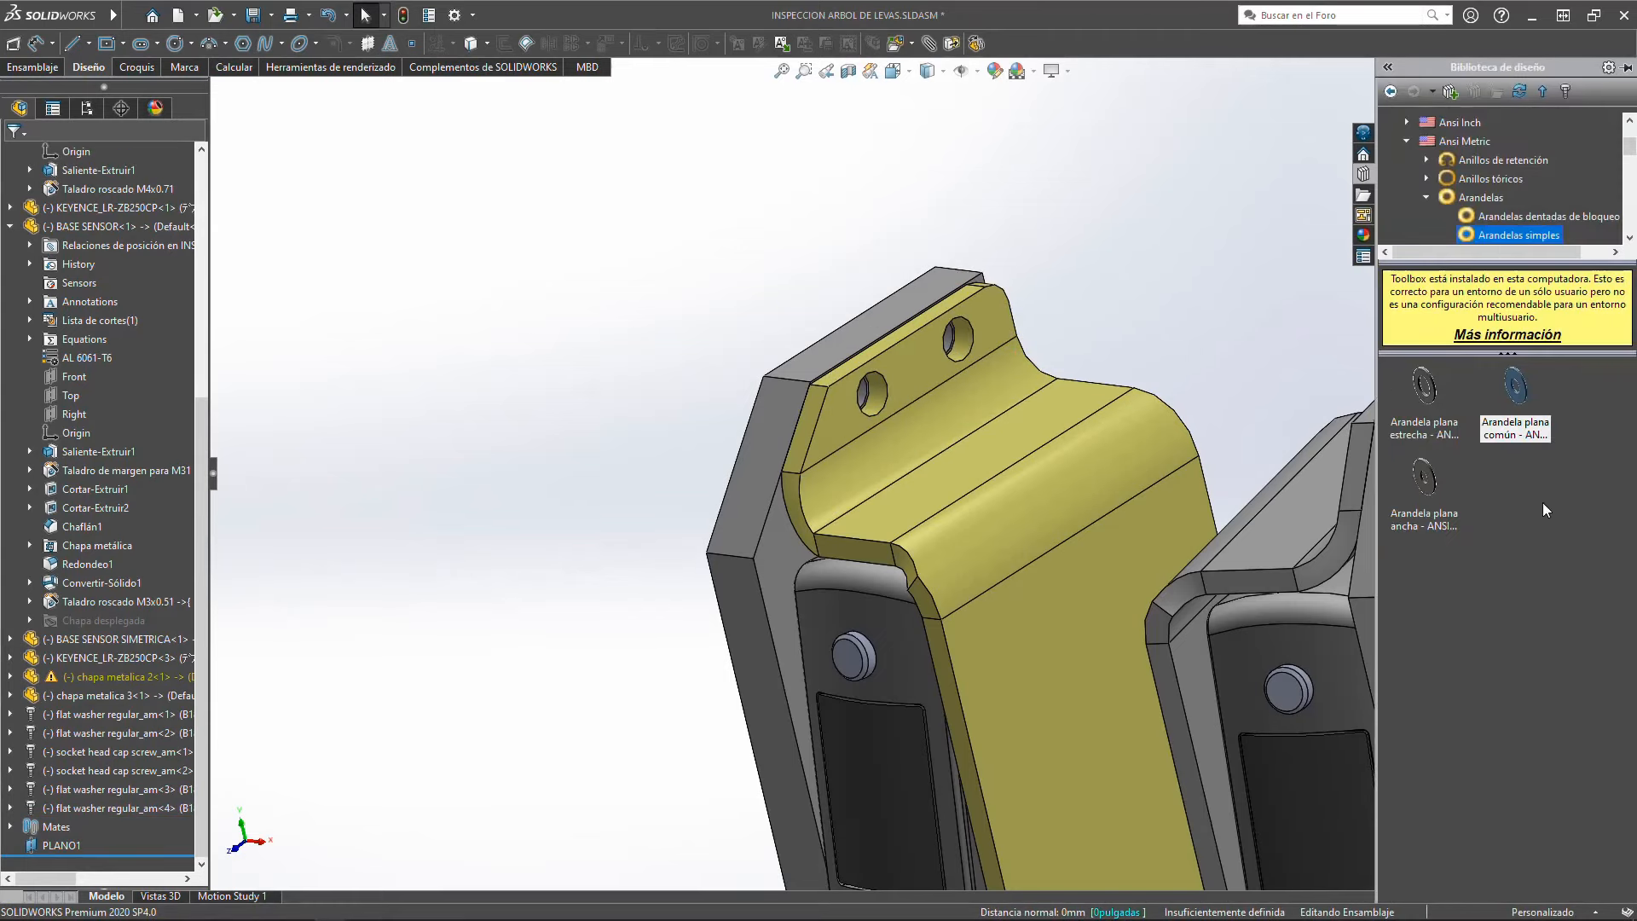
pyautogui.moveTo(1425, 406)
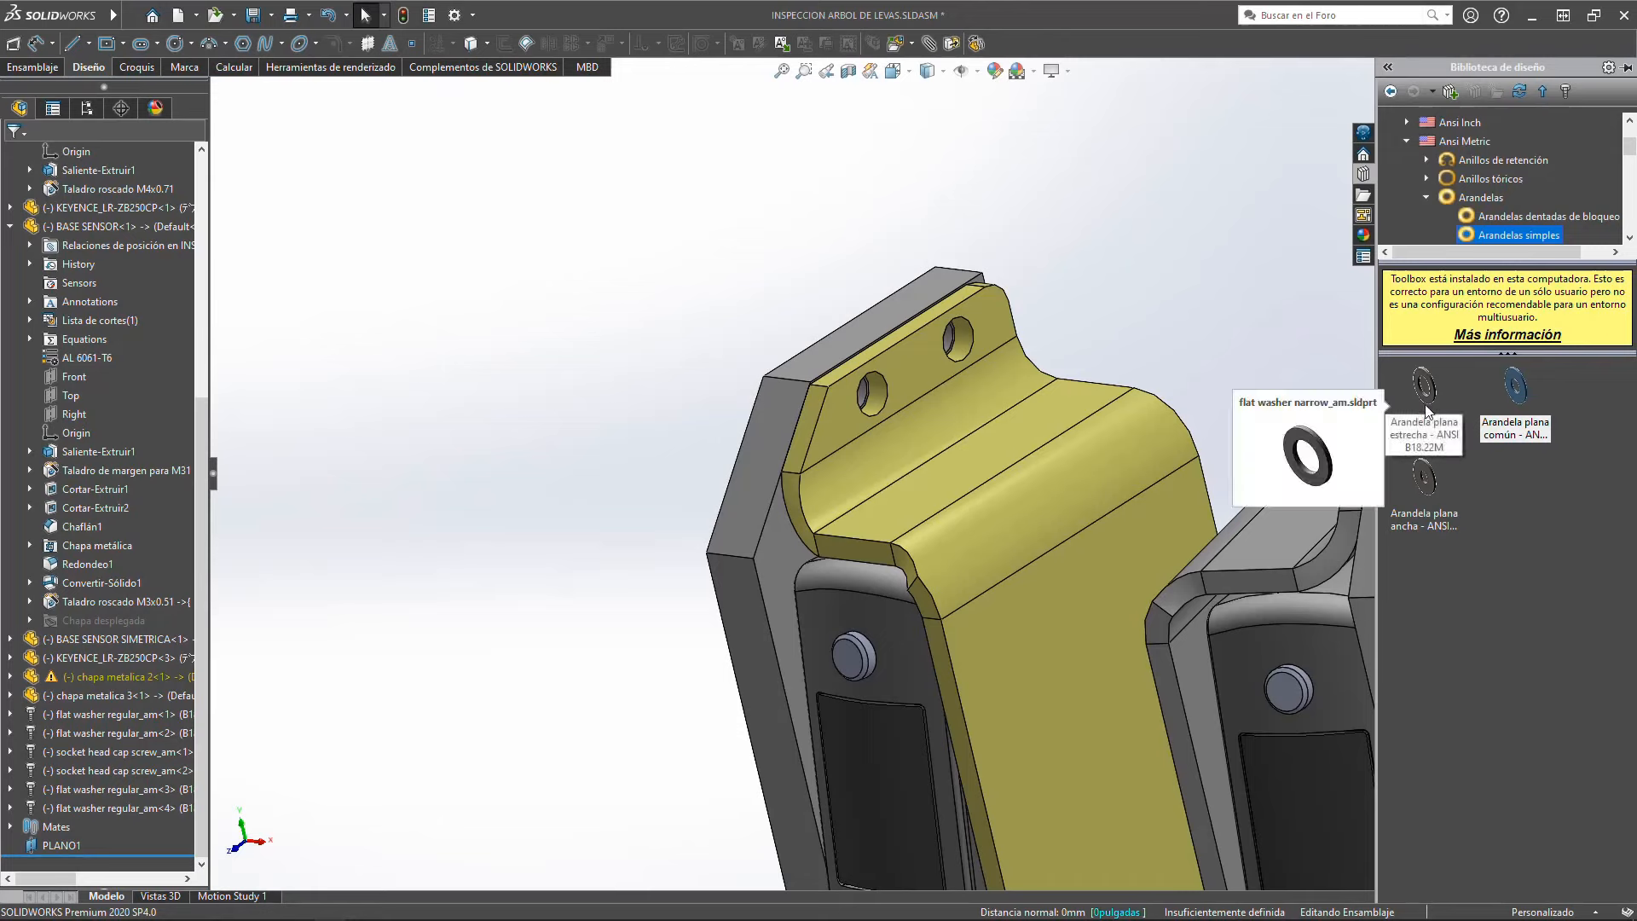
pyautogui.moveTo(1433, 389); pyautogui.dragTo(898, 380)
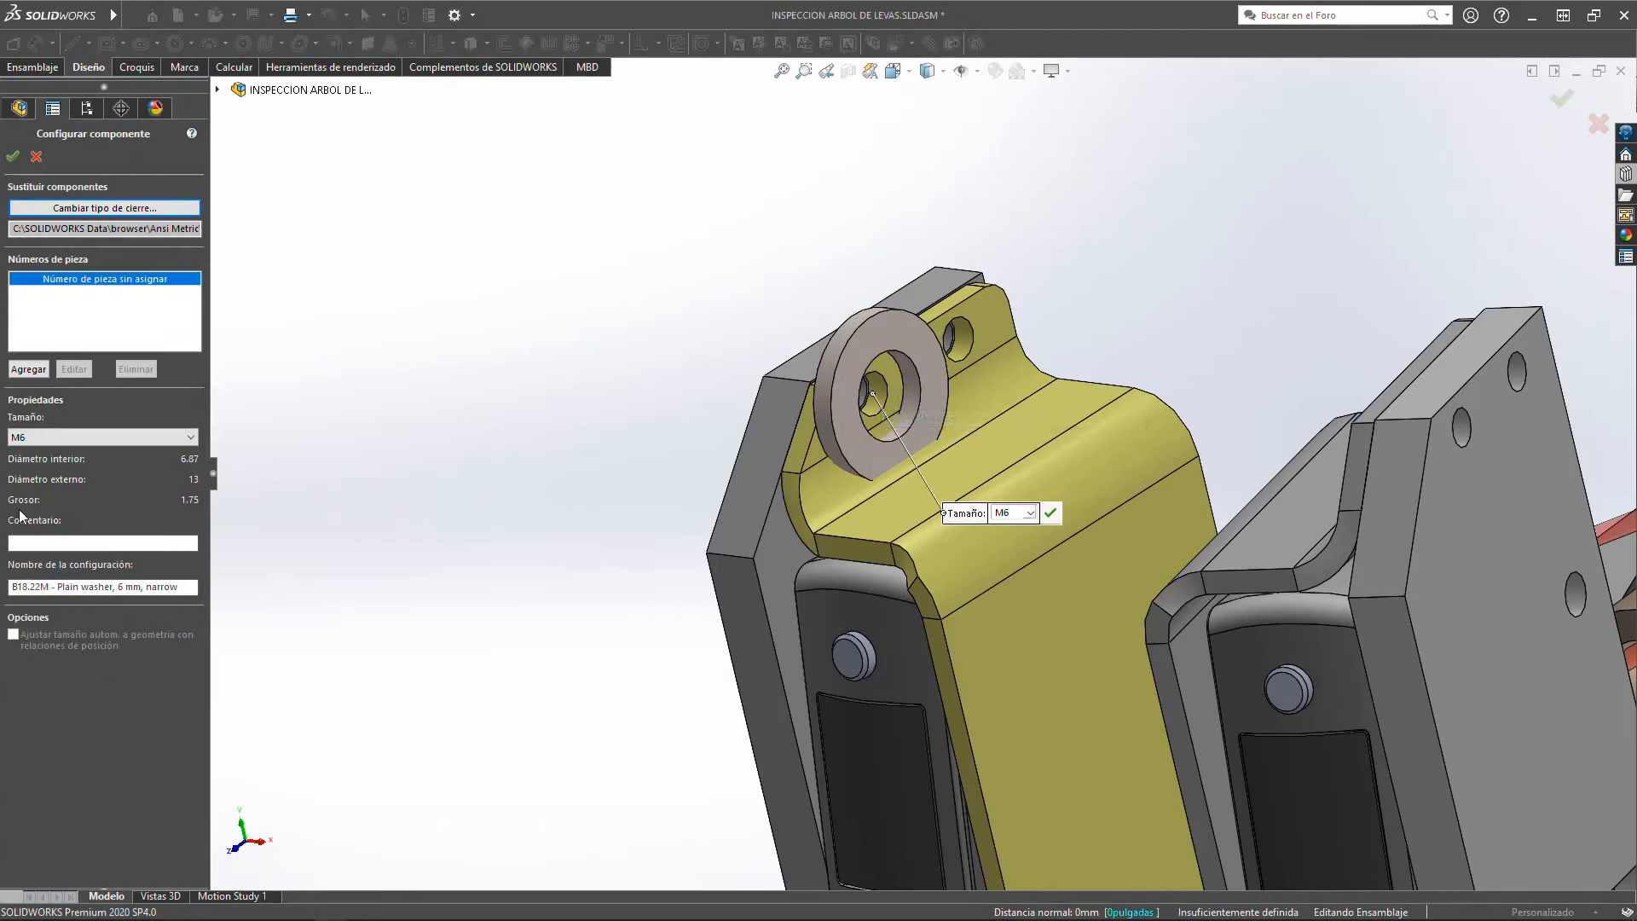
pyautogui.click(85, 437)
pyautogui.click(40, 486)
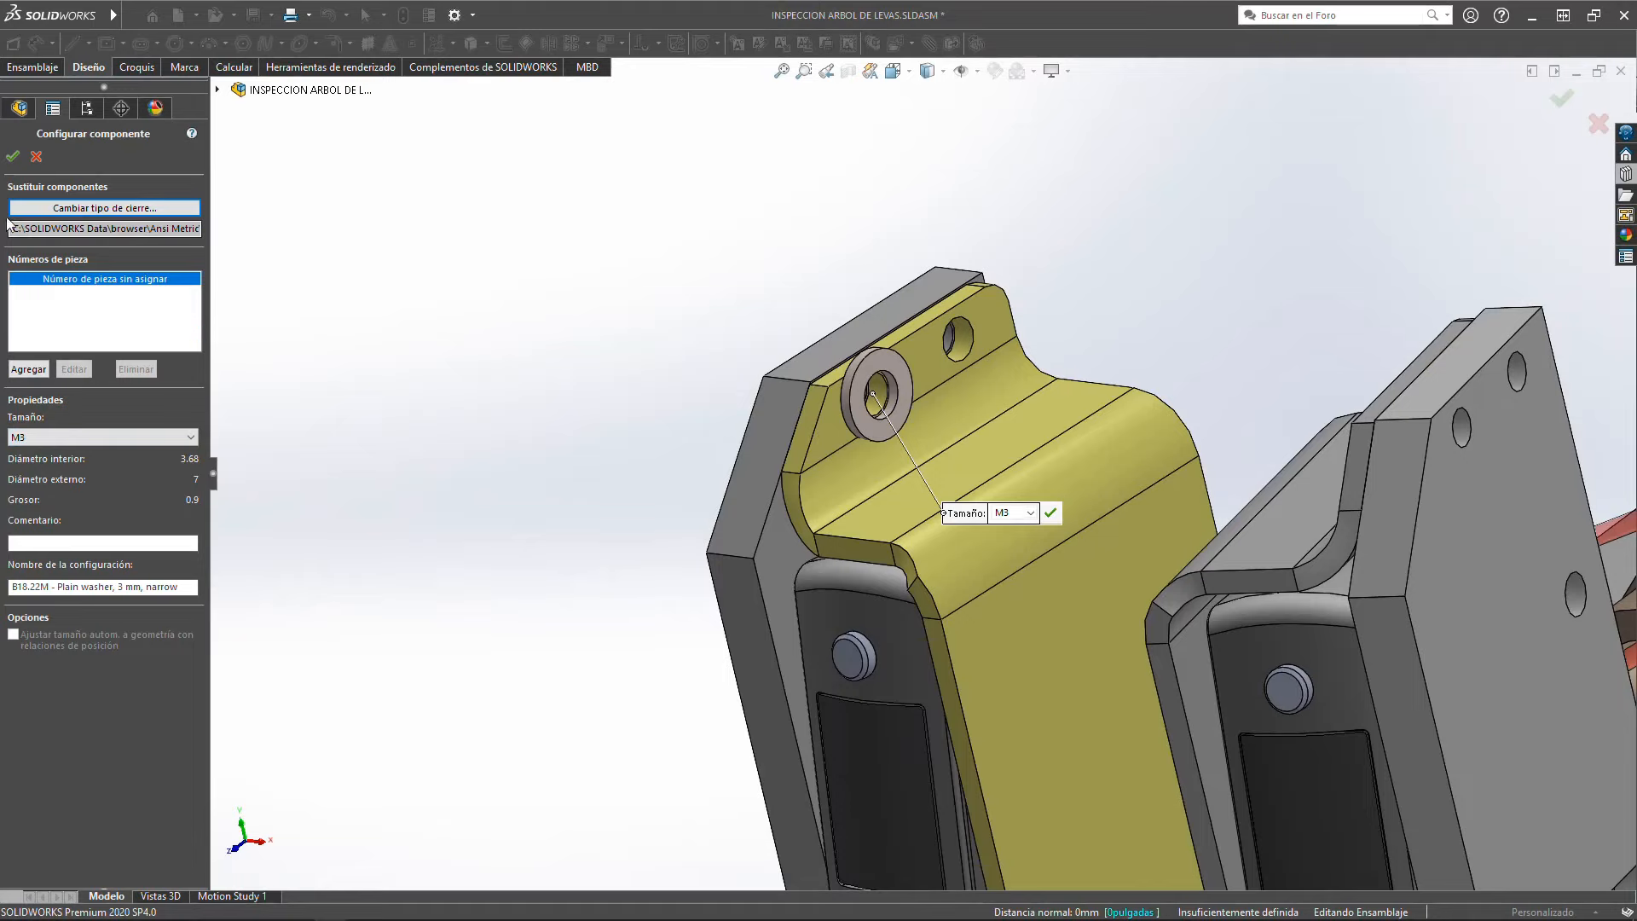
pyautogui.write('M1.6')
pyautogui.press('Return')
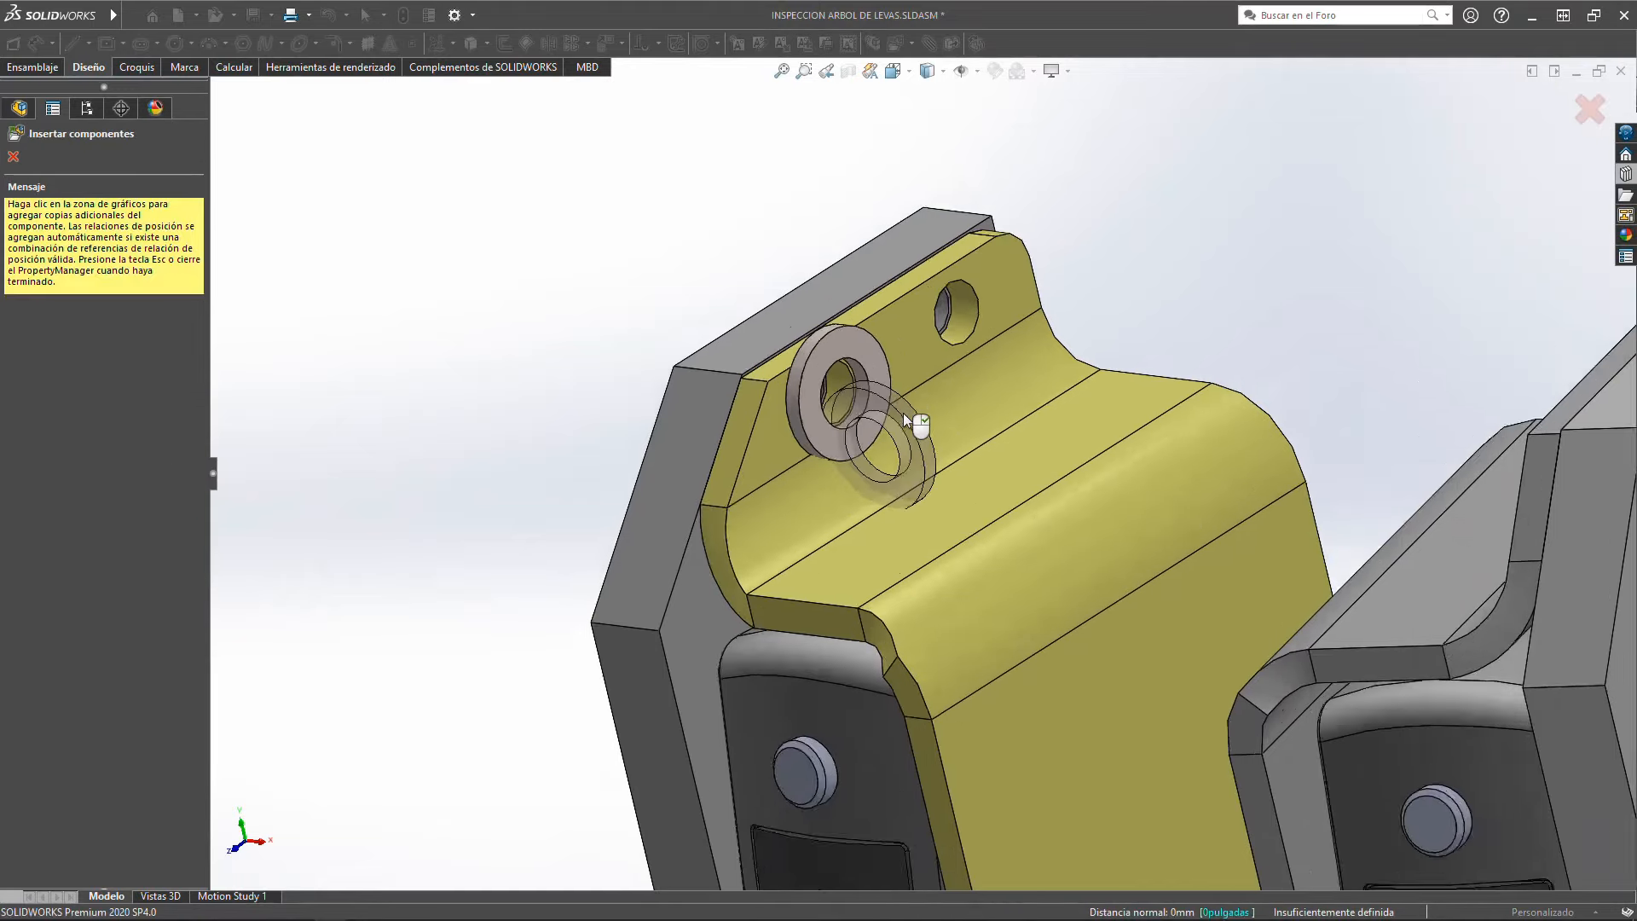
# Step: Place a second narrow M3 washer on the other upper hole of the yellow sheet-metal plate
pyautogui.scroll(-6, 903, 413)
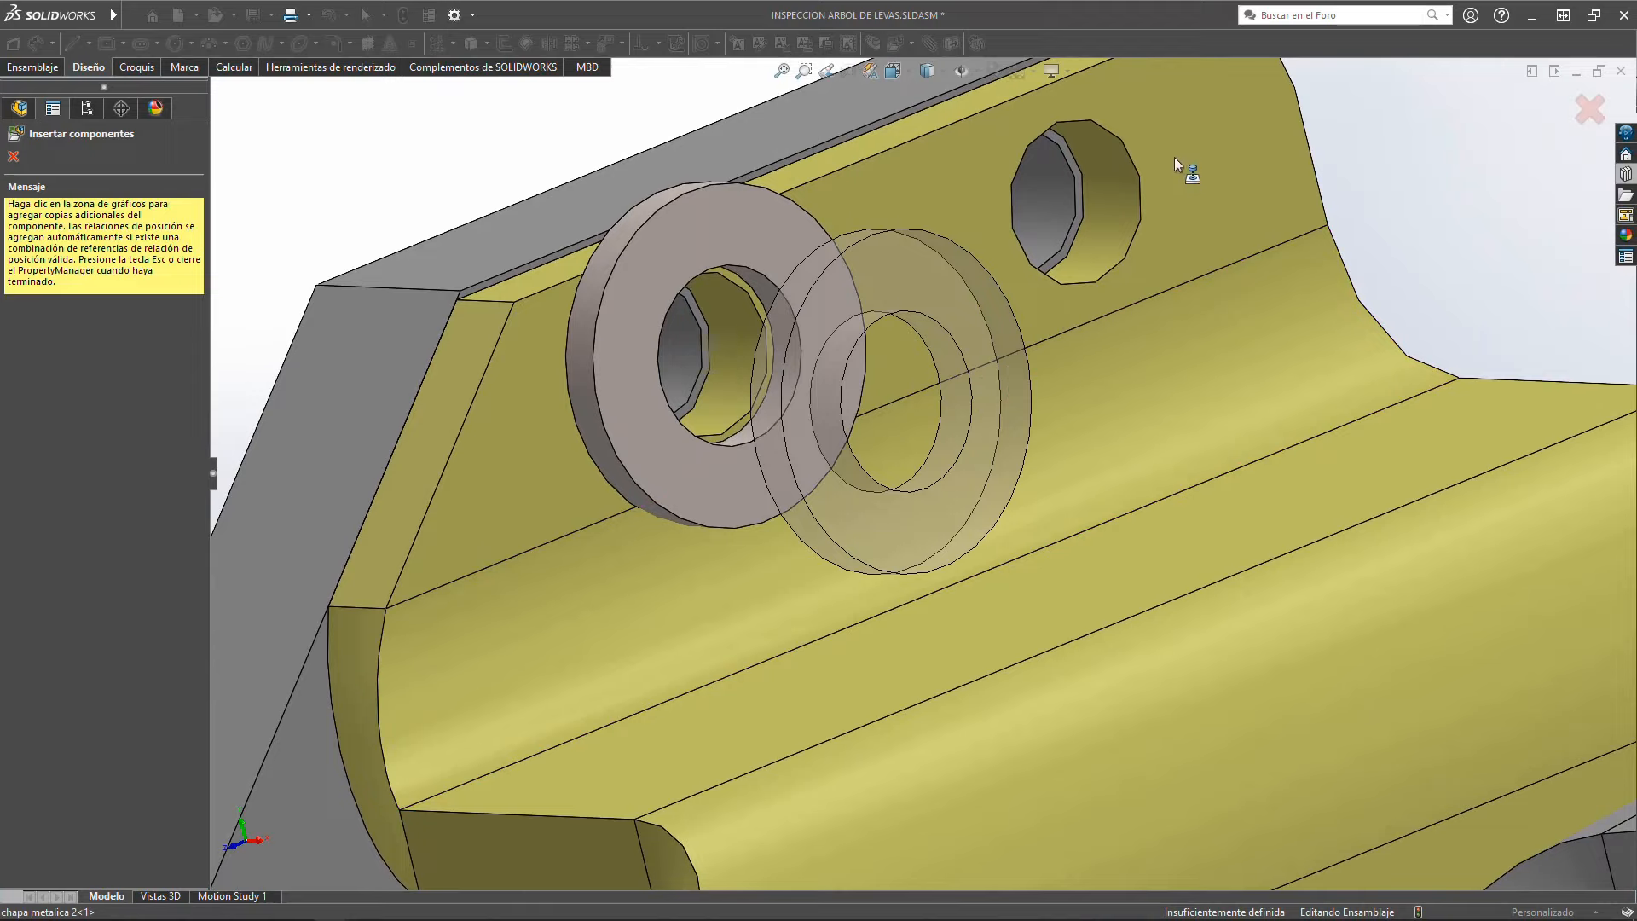
pyautogui.click(1150, 161)
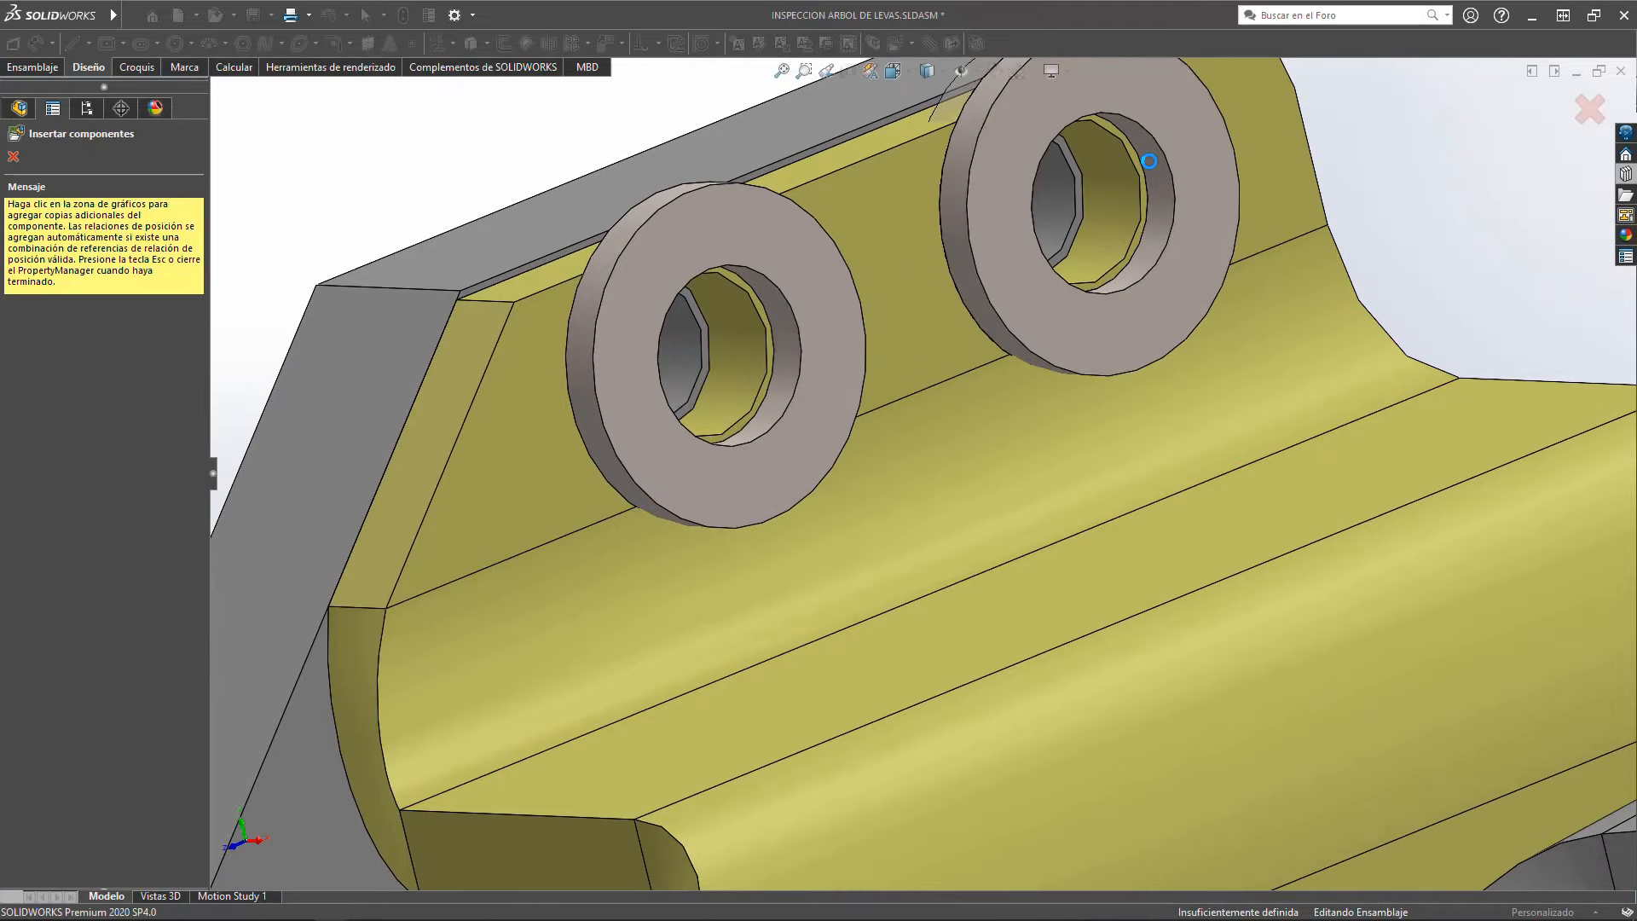
pyautogui.press('Escape')
pyautogui.moveTo(861, 367); pyautogui.dragTo(862, 426, button='middle')
pyautogui.scroll(6, 983, 435)
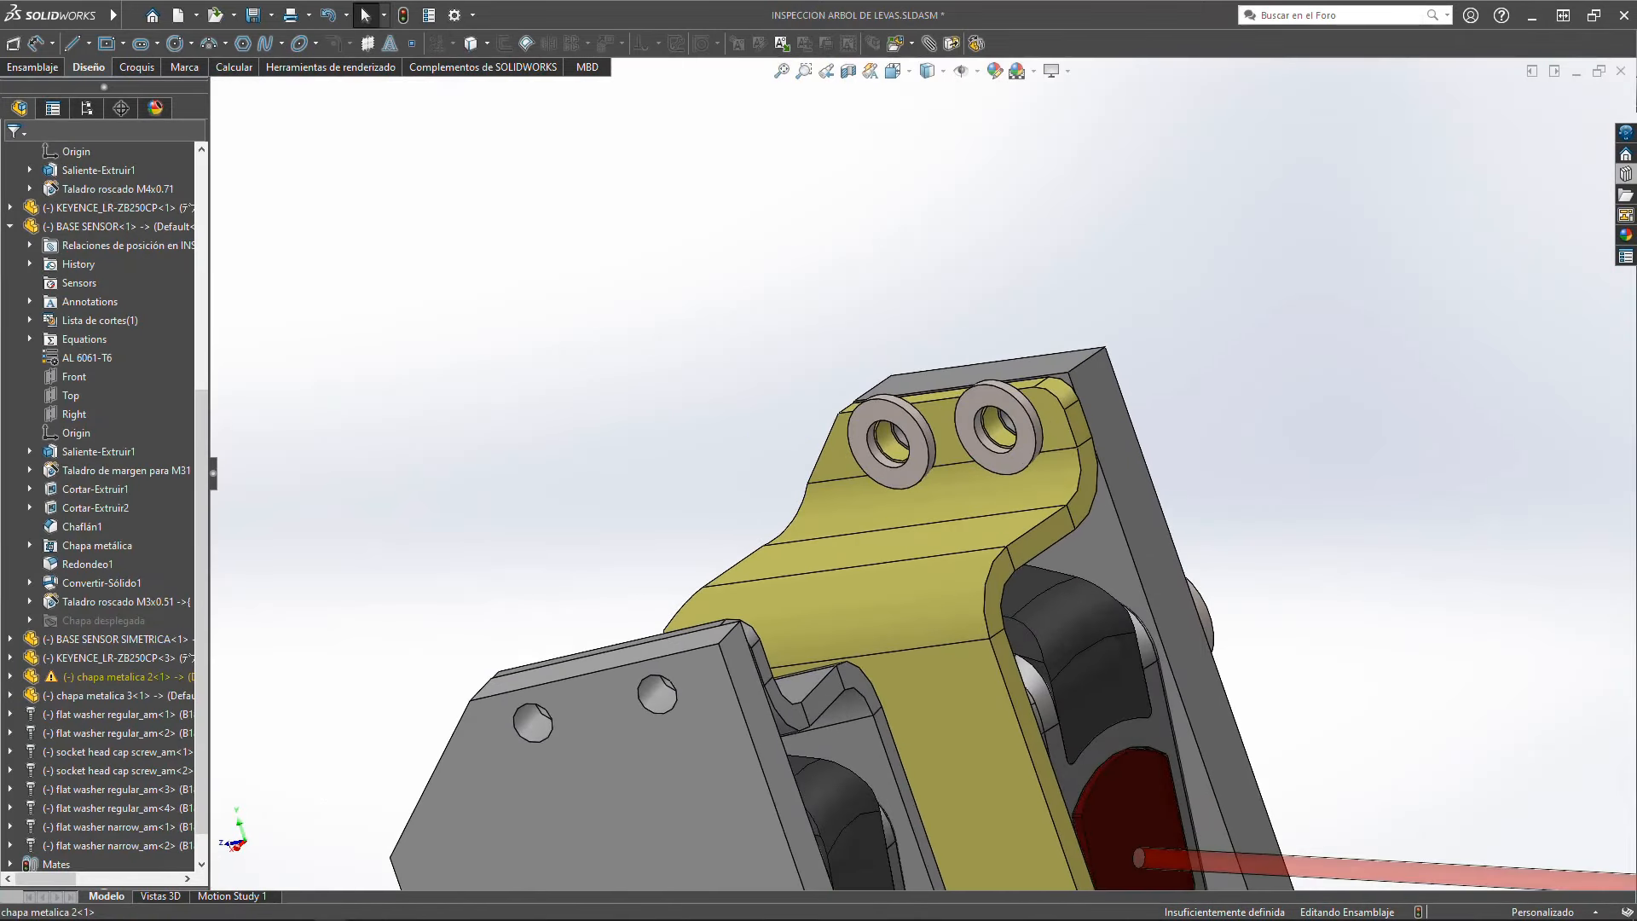
# Step: Examine the washers and screws on the bracket's foot and upright plate to see which holes still need screws
pyautogui.click(1626, 176)
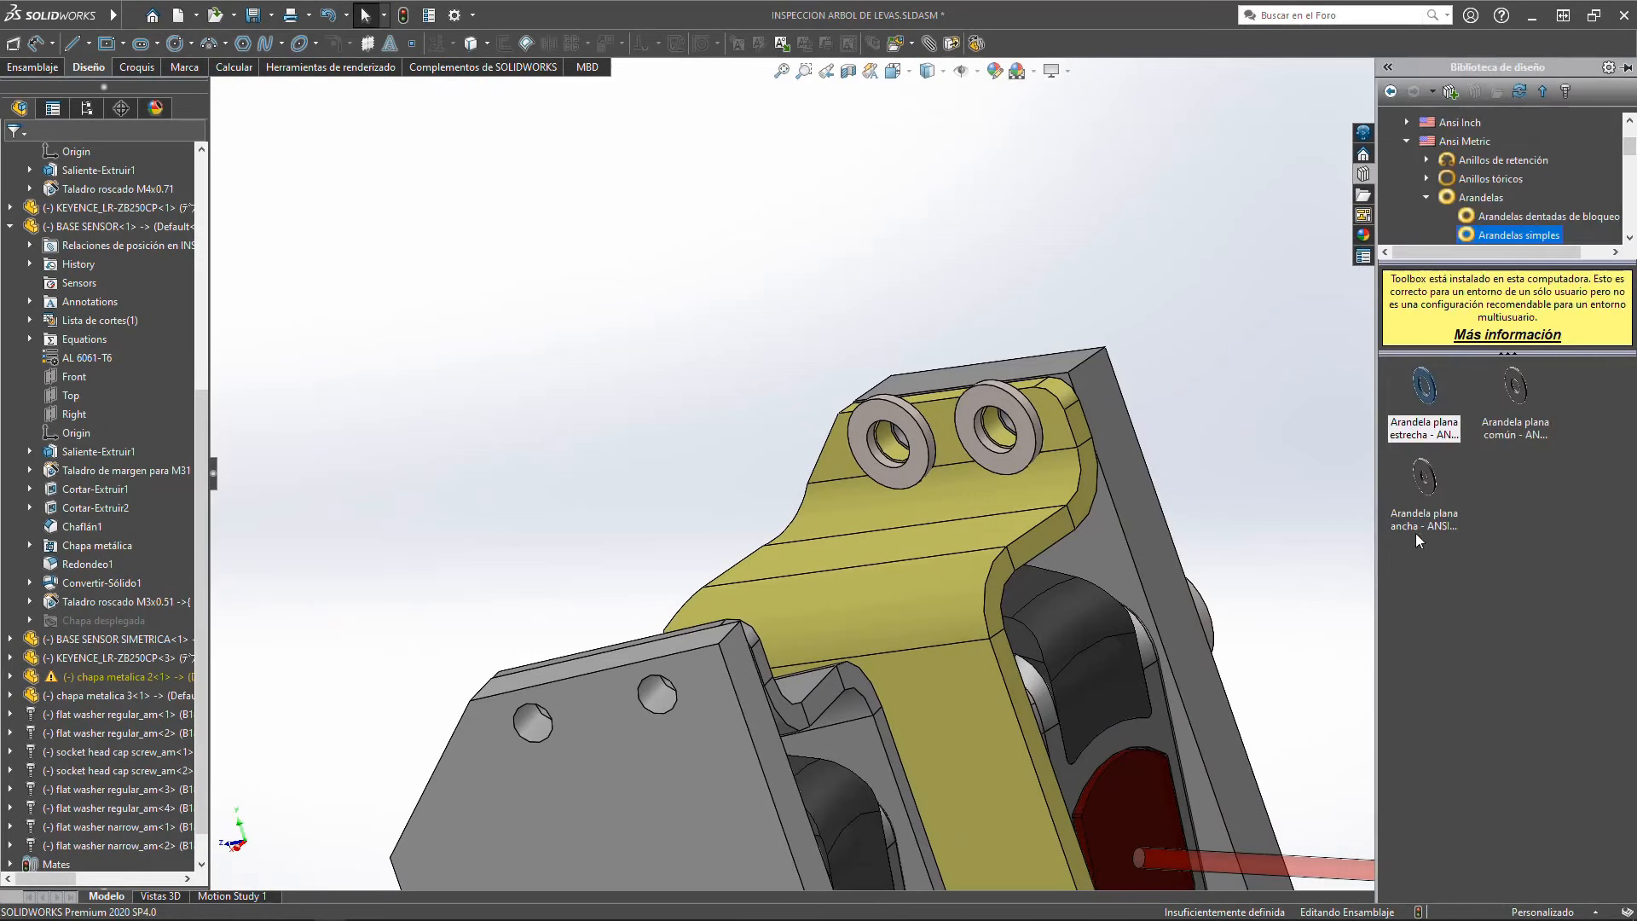
pyautogui.moveTo(1418, 534)
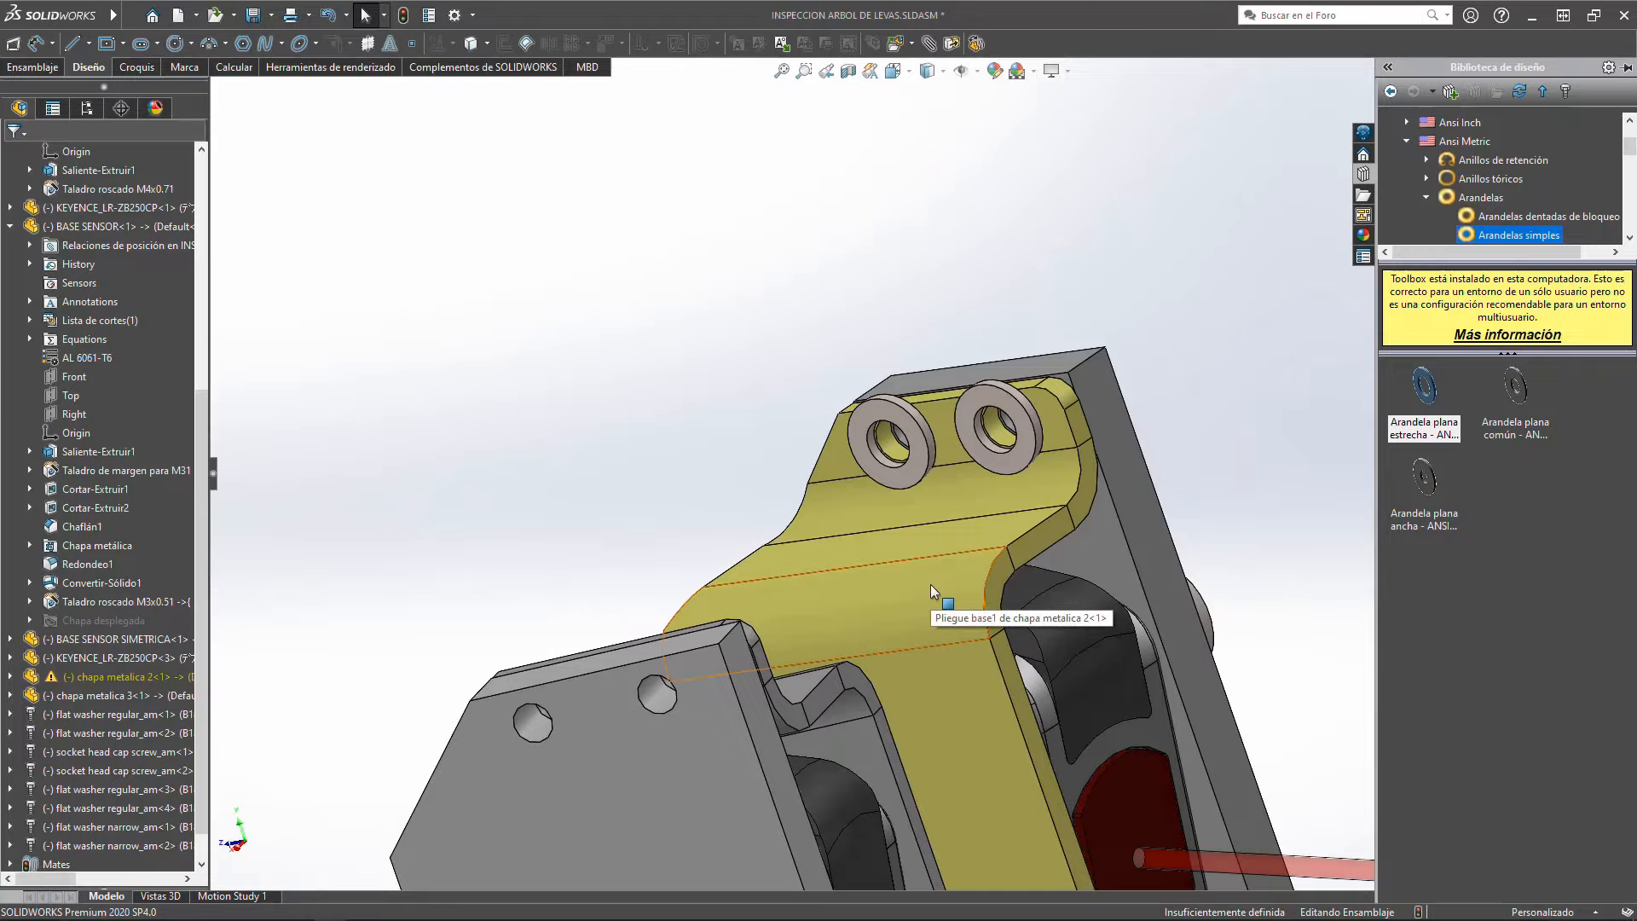
pyautogui.scroll(4, 814, 461)
pyautogui.moveTo(852, 503); pyautogui.dragTo(1092, 691, button='middle')
pyautogui.scroll(-3, 668, 488)
pyautogui.moveTo(674, 544); pyautogui.dragTo(938, 298, button='middle')
pyautogui.scroll(-2, 778, 397)
pyautogui.scroll(5, 771, 427)
pyautogui.scroll(-4, 836, 384)
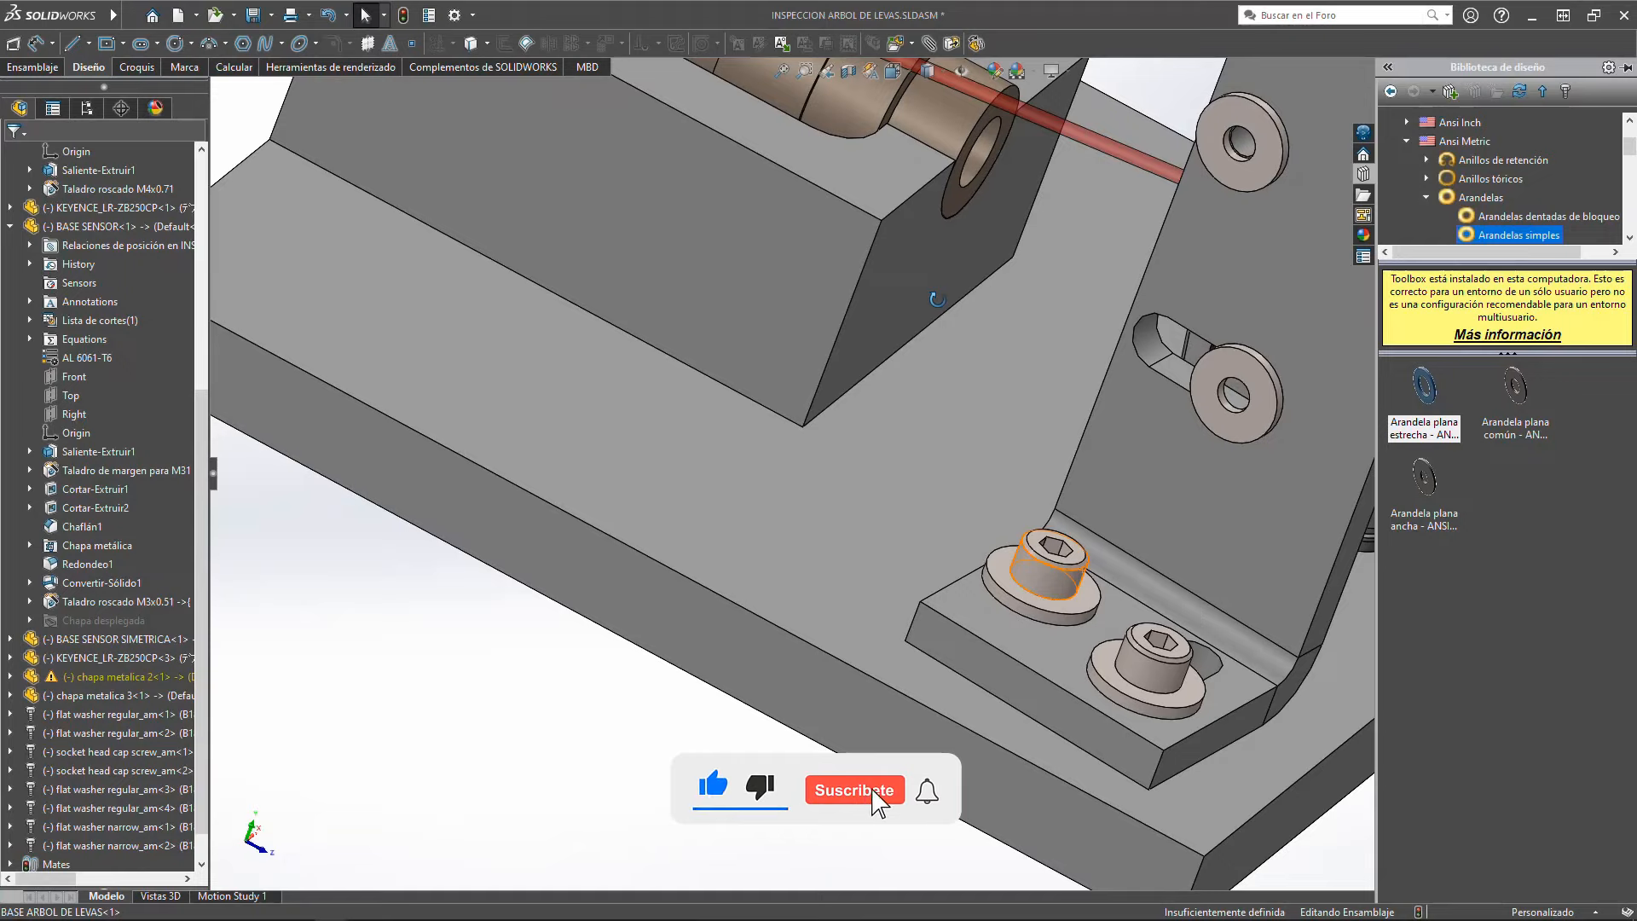
pyautogui.scroll(8, 981, 336)
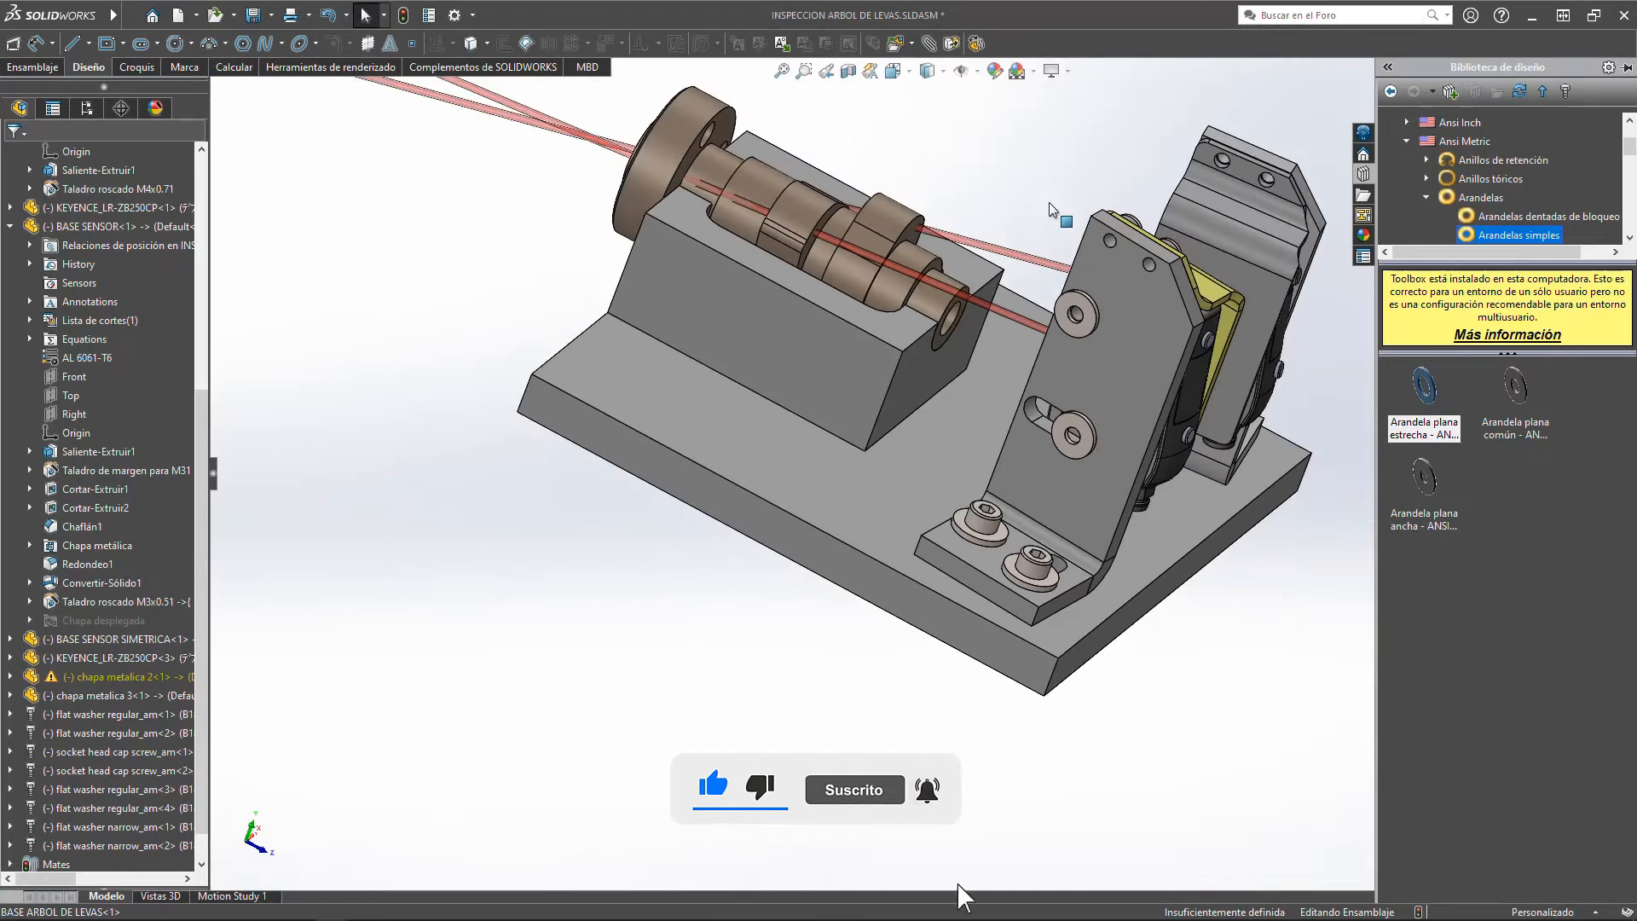
pyautogui.scroll(-6, 1015, 546)
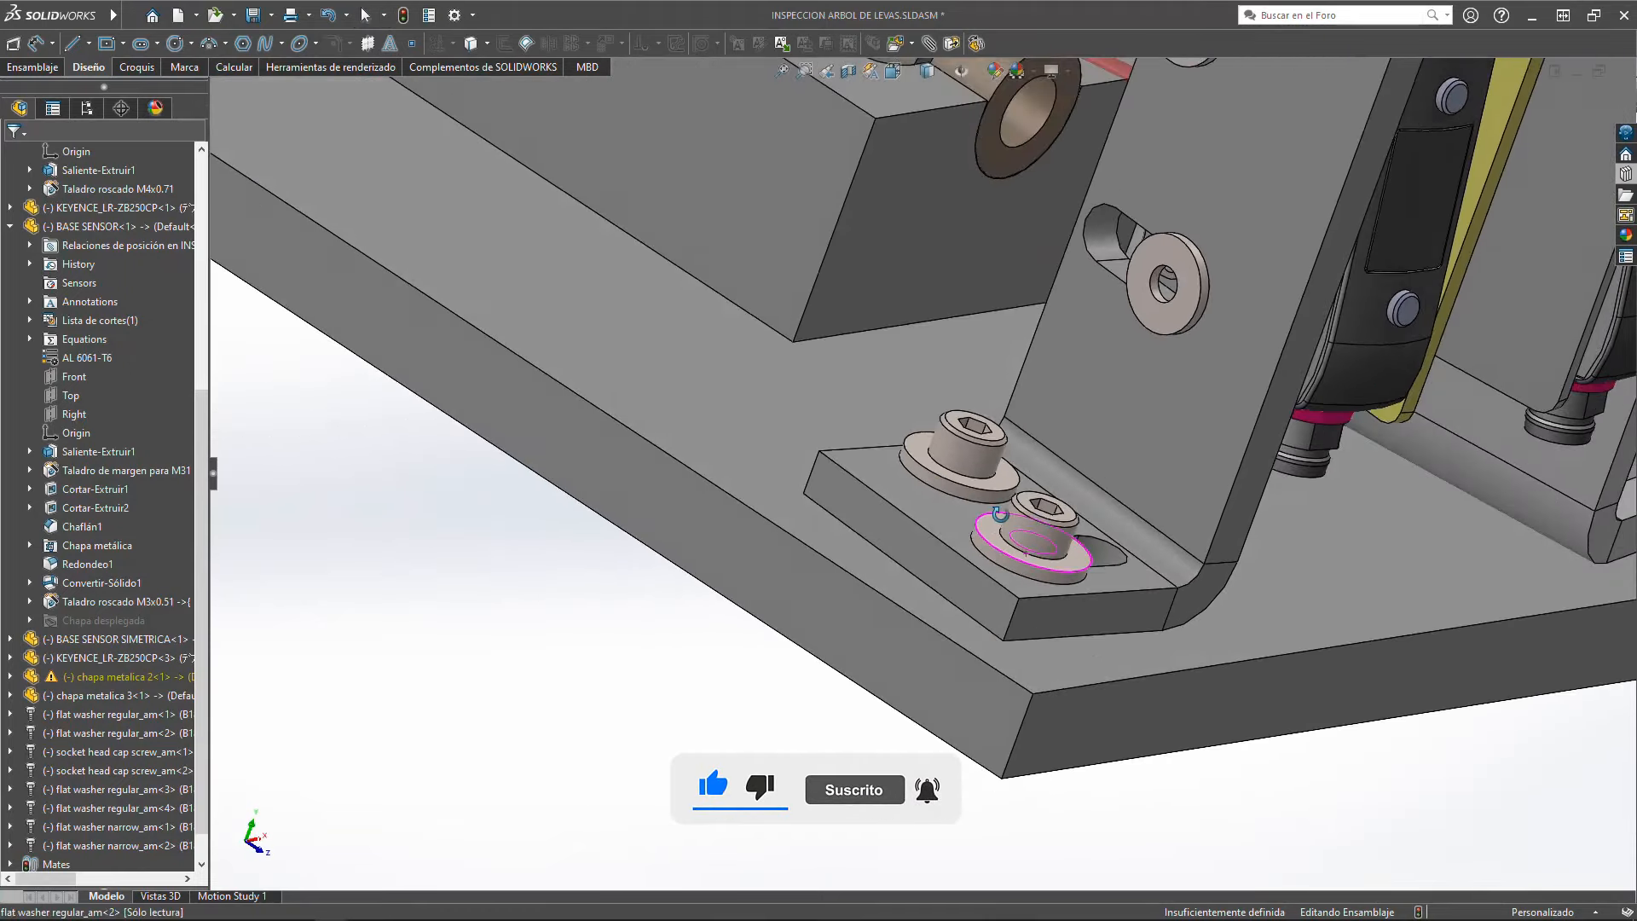
pyautogui.scroll(3, 1000, 514)
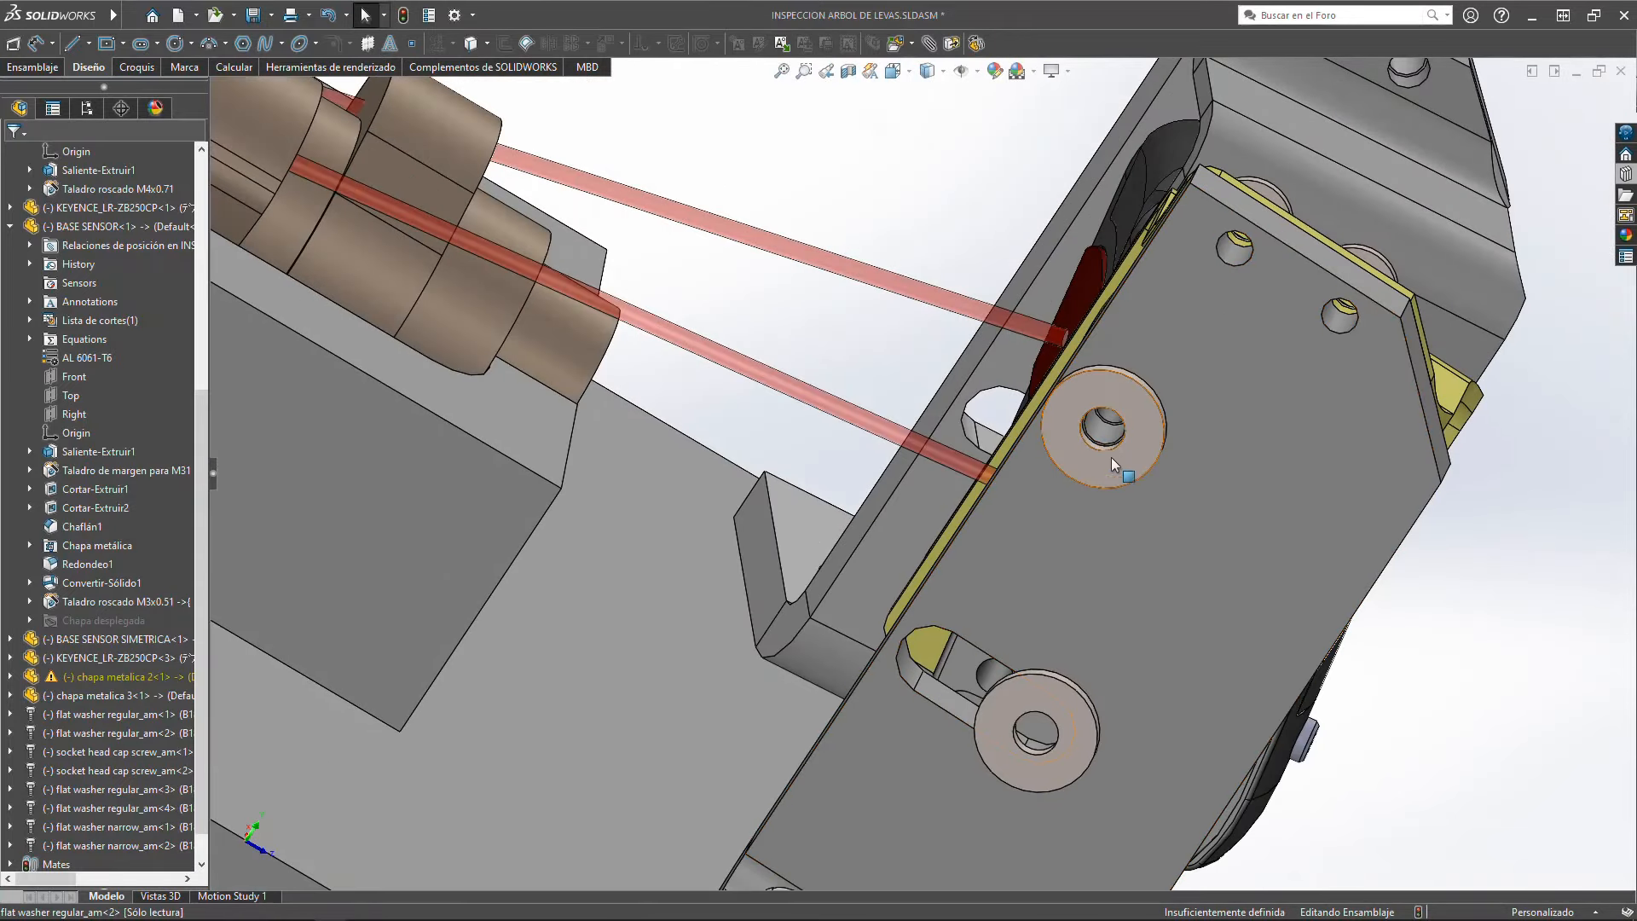
# Step: Measure the distance from the outer face of the bracket's upper washer to the sensor's far side face
pyautogui.scroll(-4, 1112, 458)
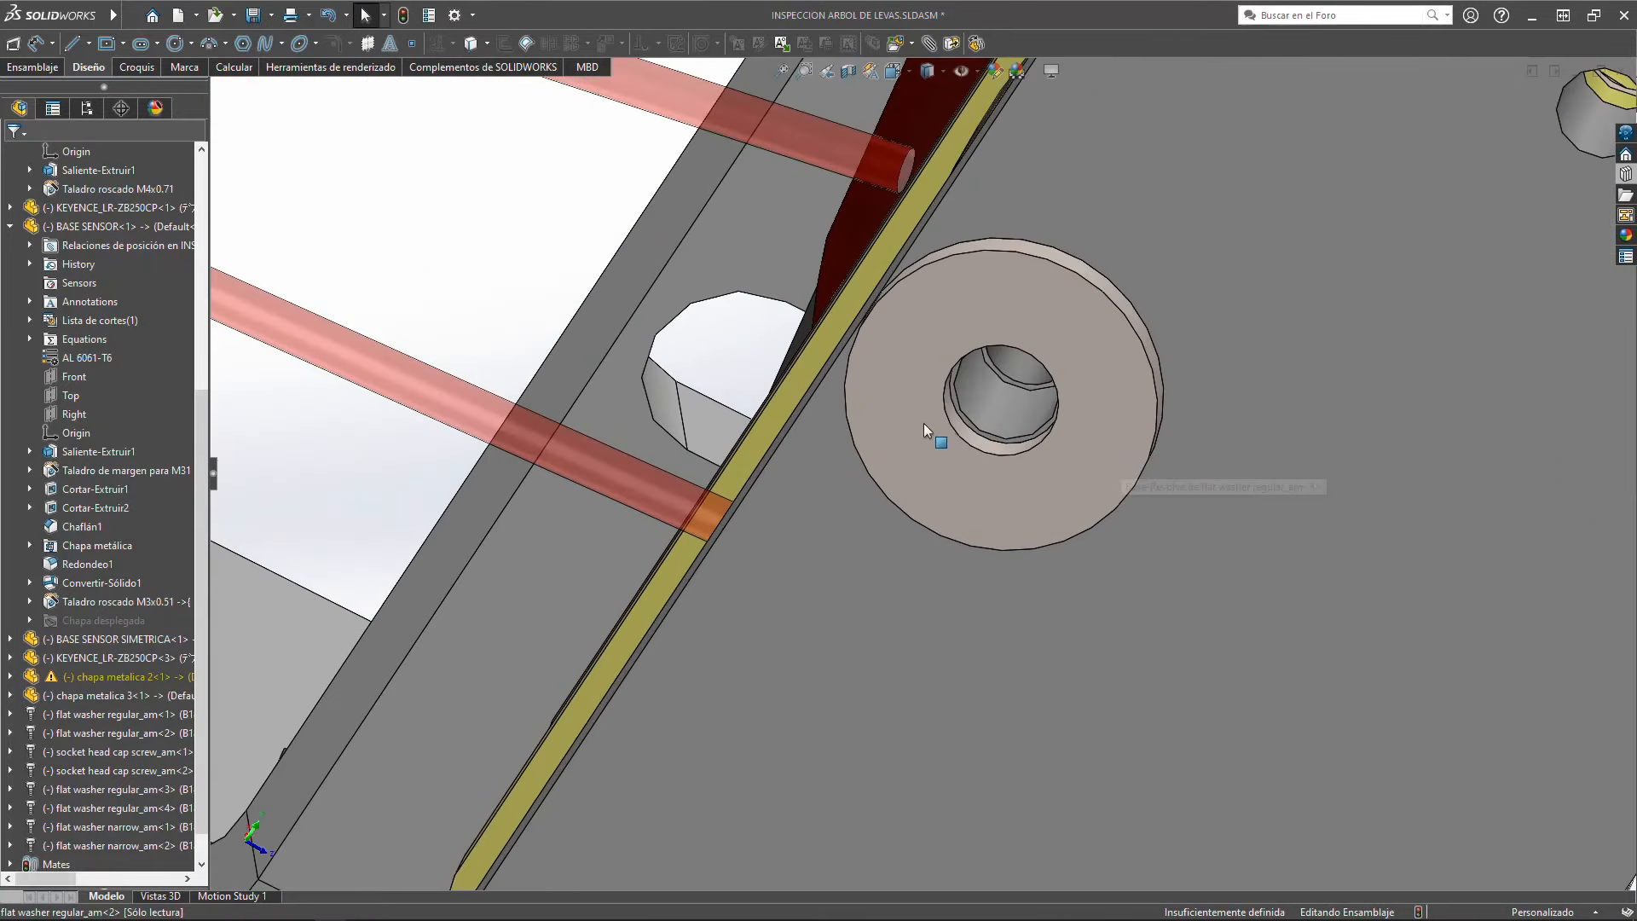
pyautogui.click(1056, 334)
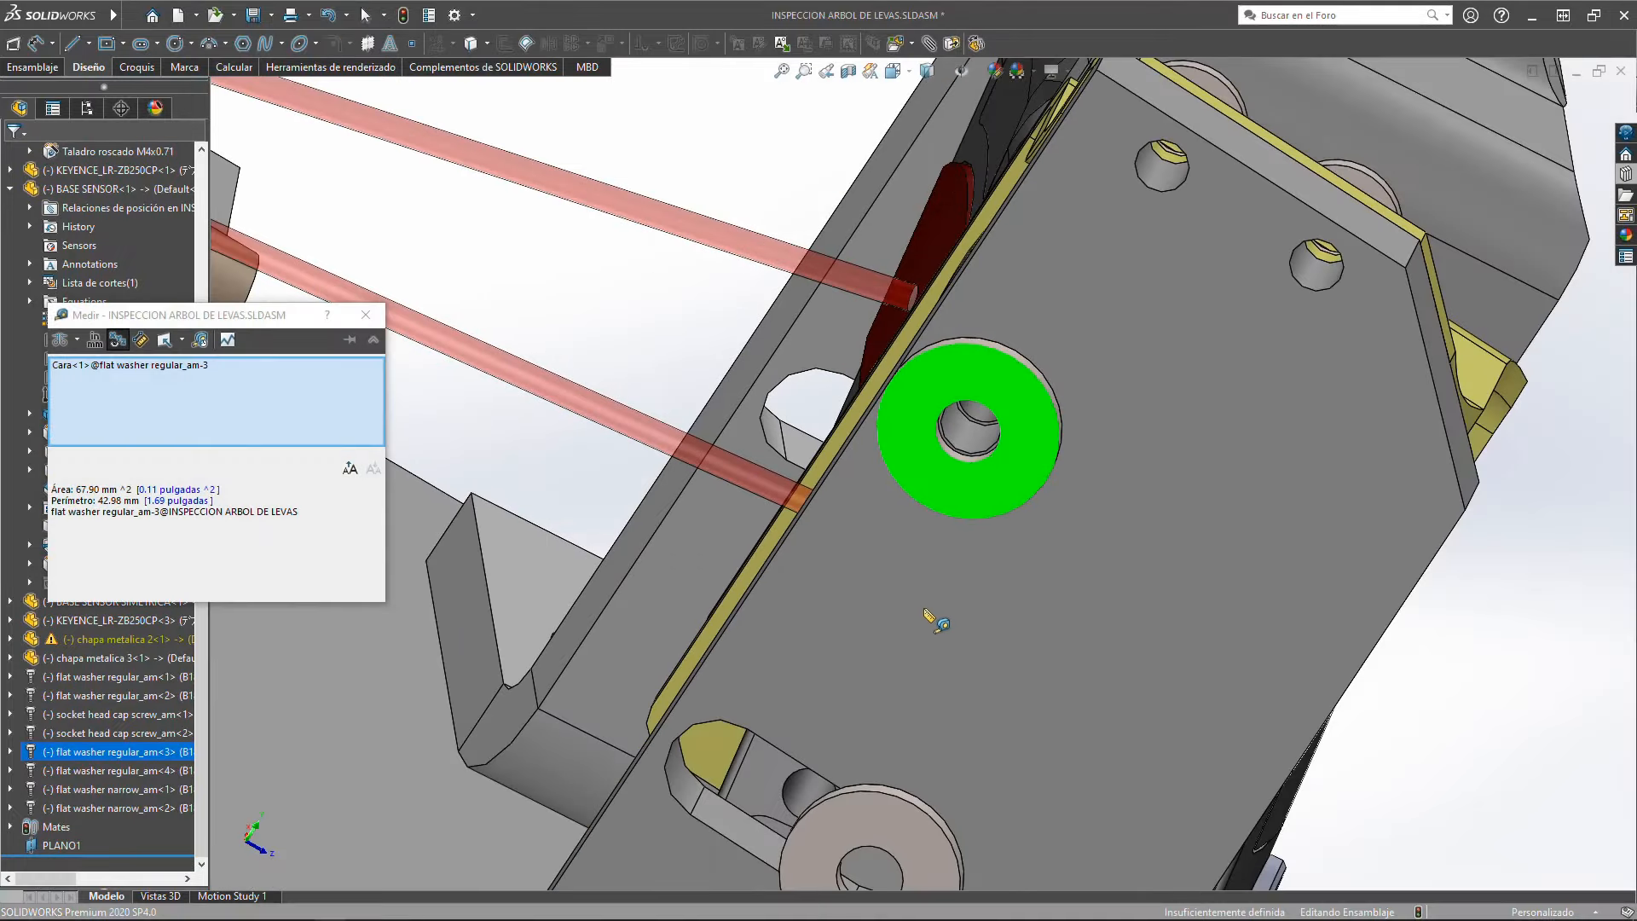
pyautogui.moveTo(924, 610); pyautogui.dragTo(401, 693, button='middle')
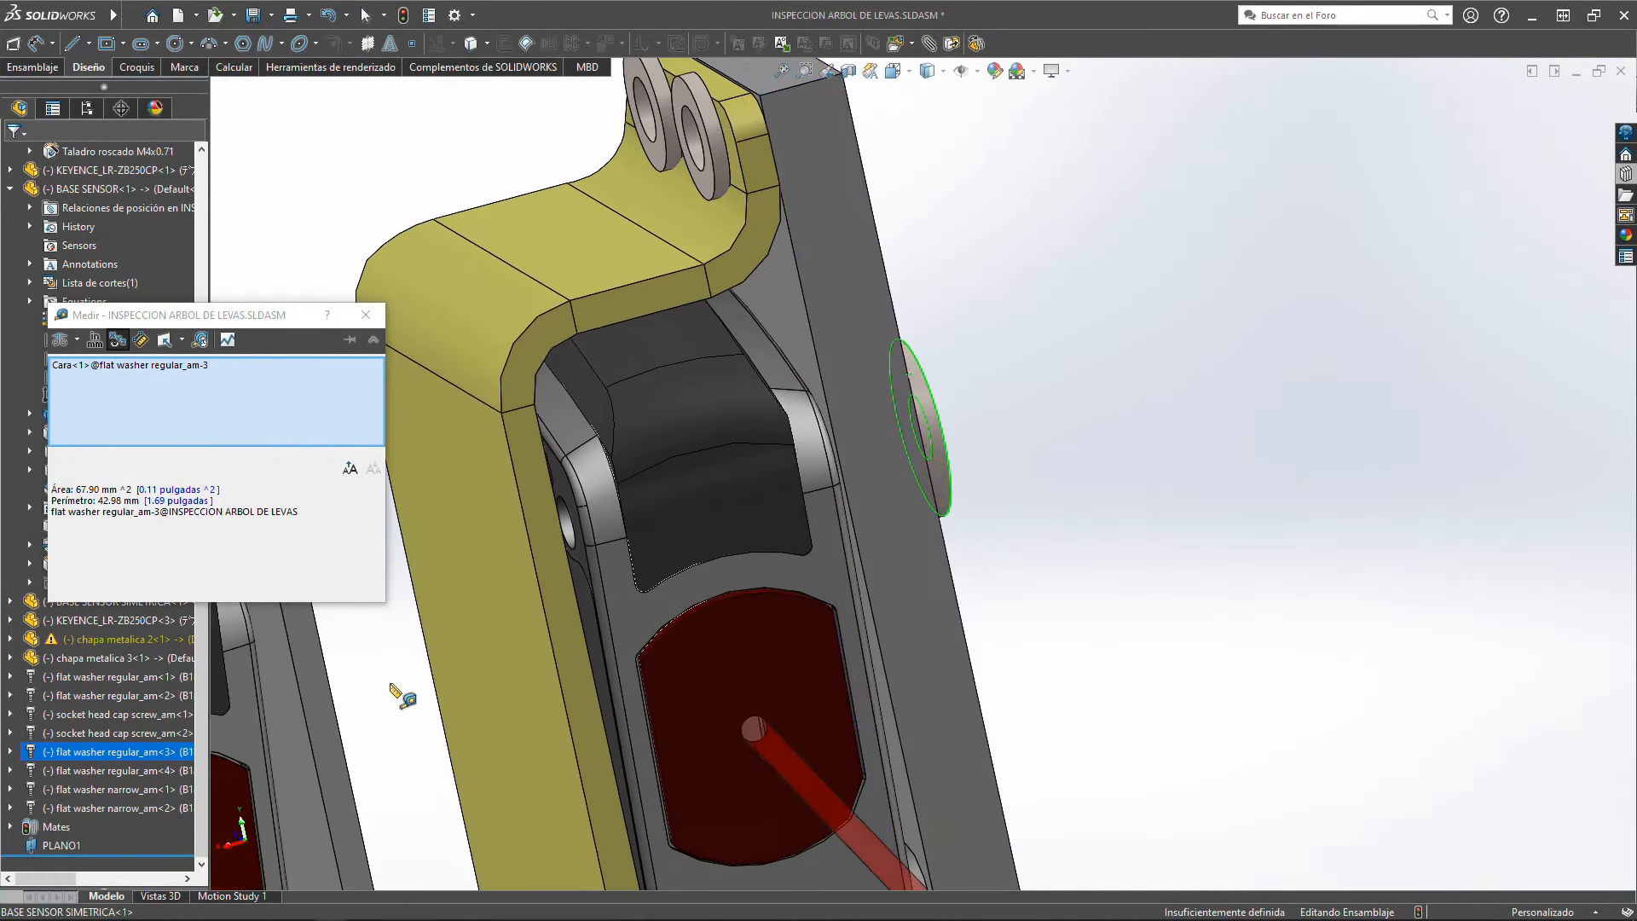
pyautogui.scroll(-3, 624, 613)
pyautogui.click(515, 397)
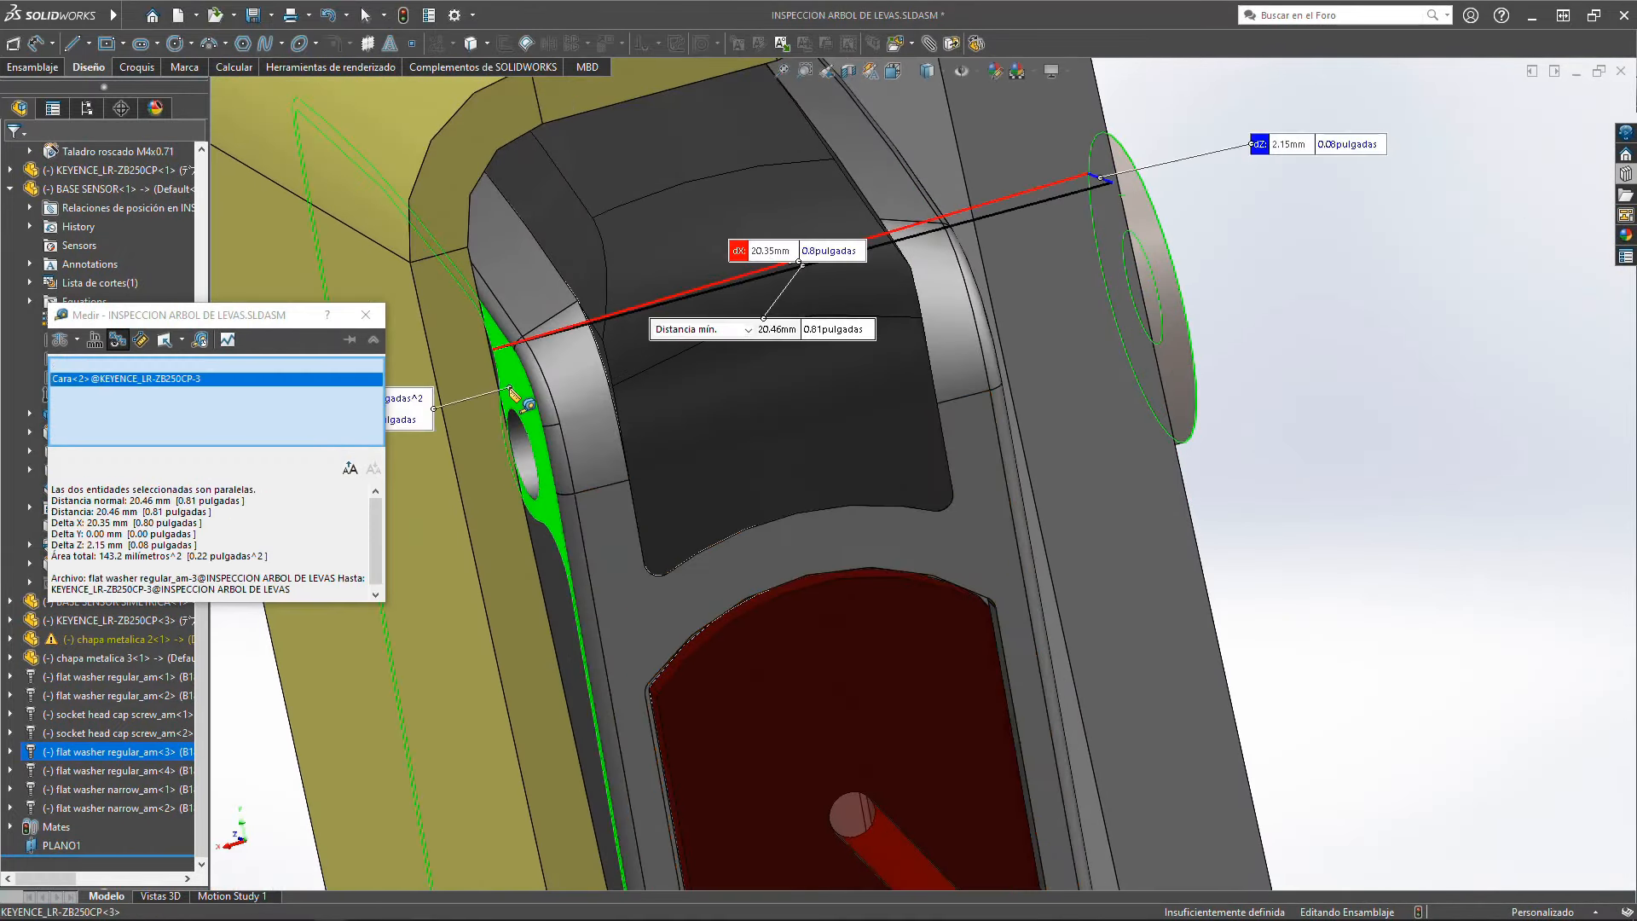
pyautogui.moveTo(804, 369); pyautogui.dragTo(780, 179, button='middle')
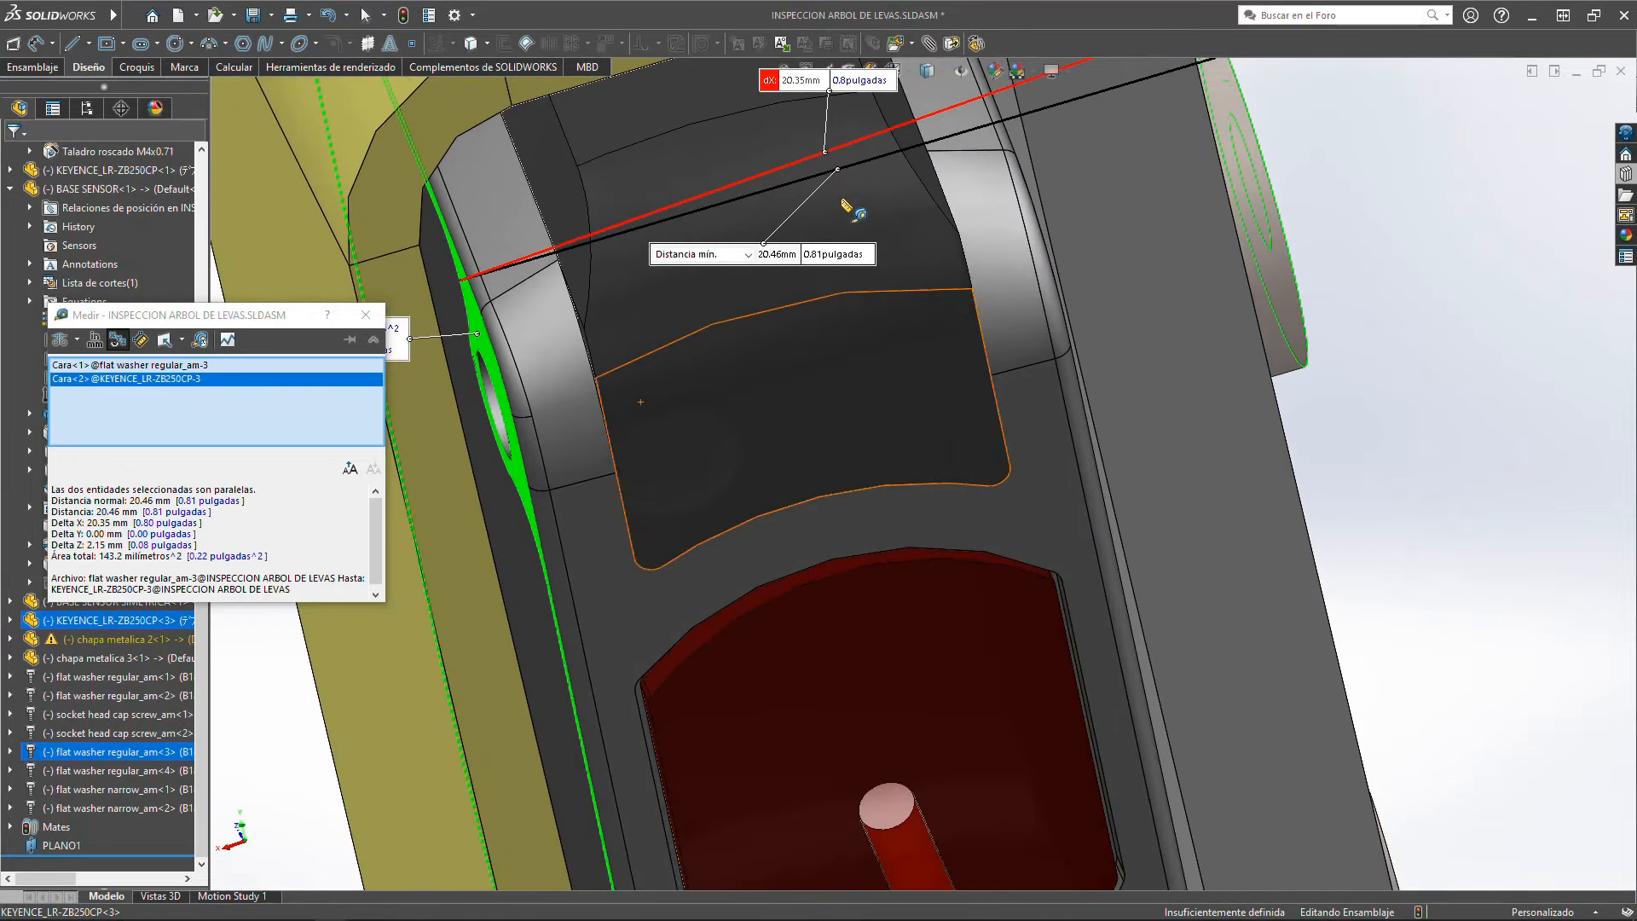
pyautogui.scroll(3, 846, 206)
pyautogui.scroll(-3, 846, 256)
pyautogui.moveTo(909, 380); pyautogui.dragTo(890, 326, button='middle')
pyautogui.press('Escape')
# Step: Open the ANSI Metric socket head screws in Toolbox to equip the washers on the bracket's upright plate
pyautogui.scroll(4, 892, 327)
pyautogui.moveTo(998, 350); pyautogui.dragTo(997, 488, button='middle')
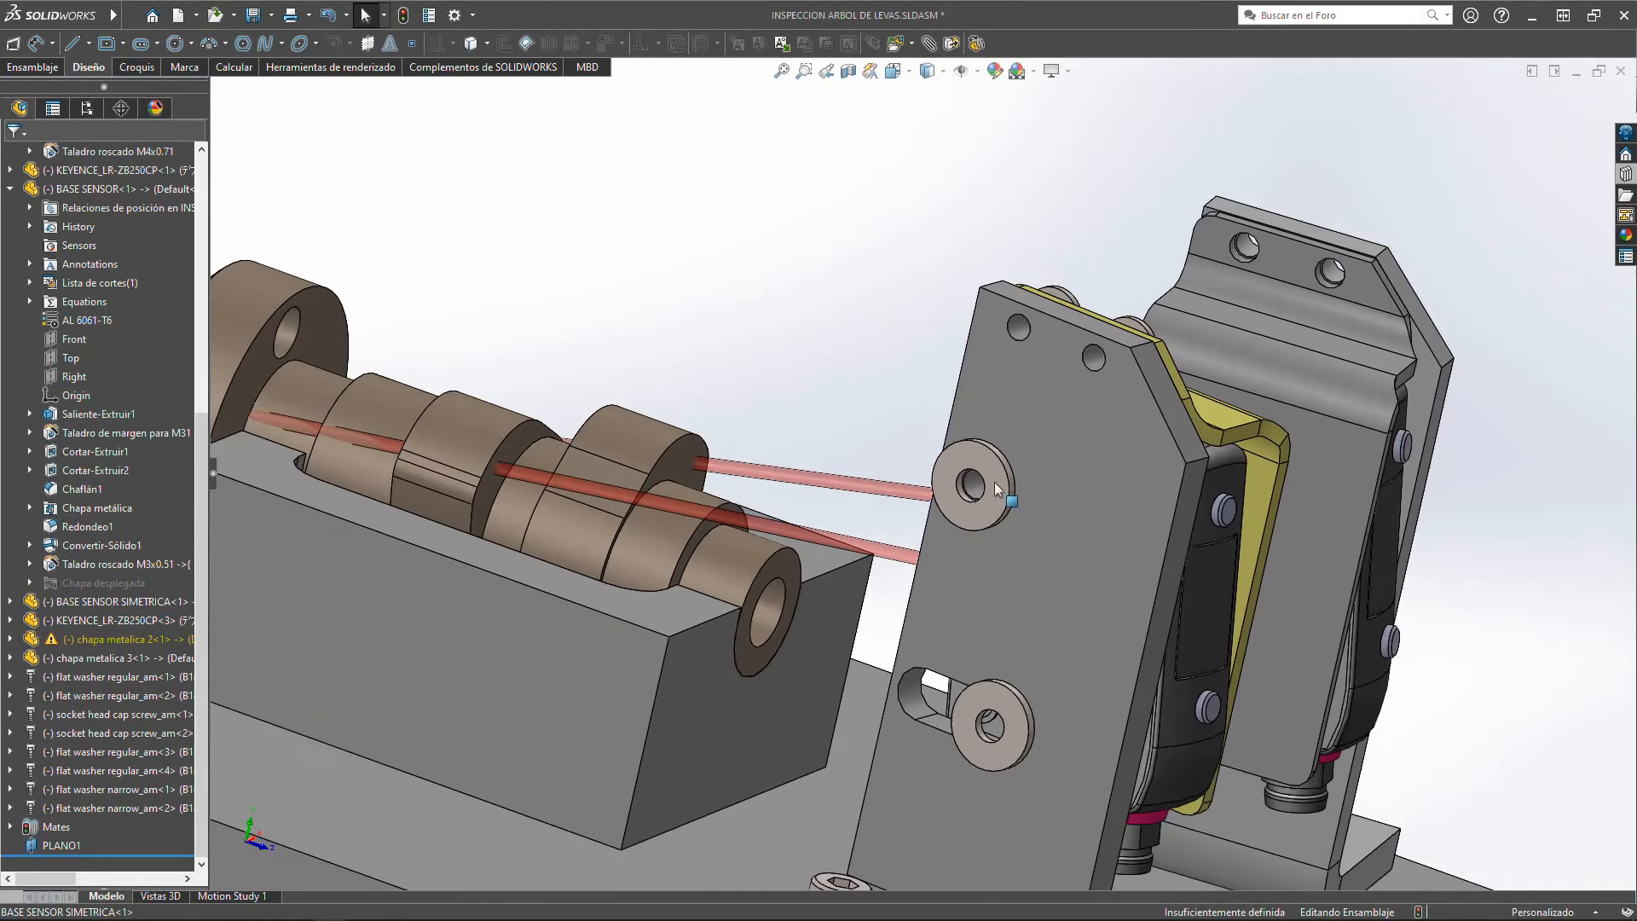
pyautogui.click(1625, 175)
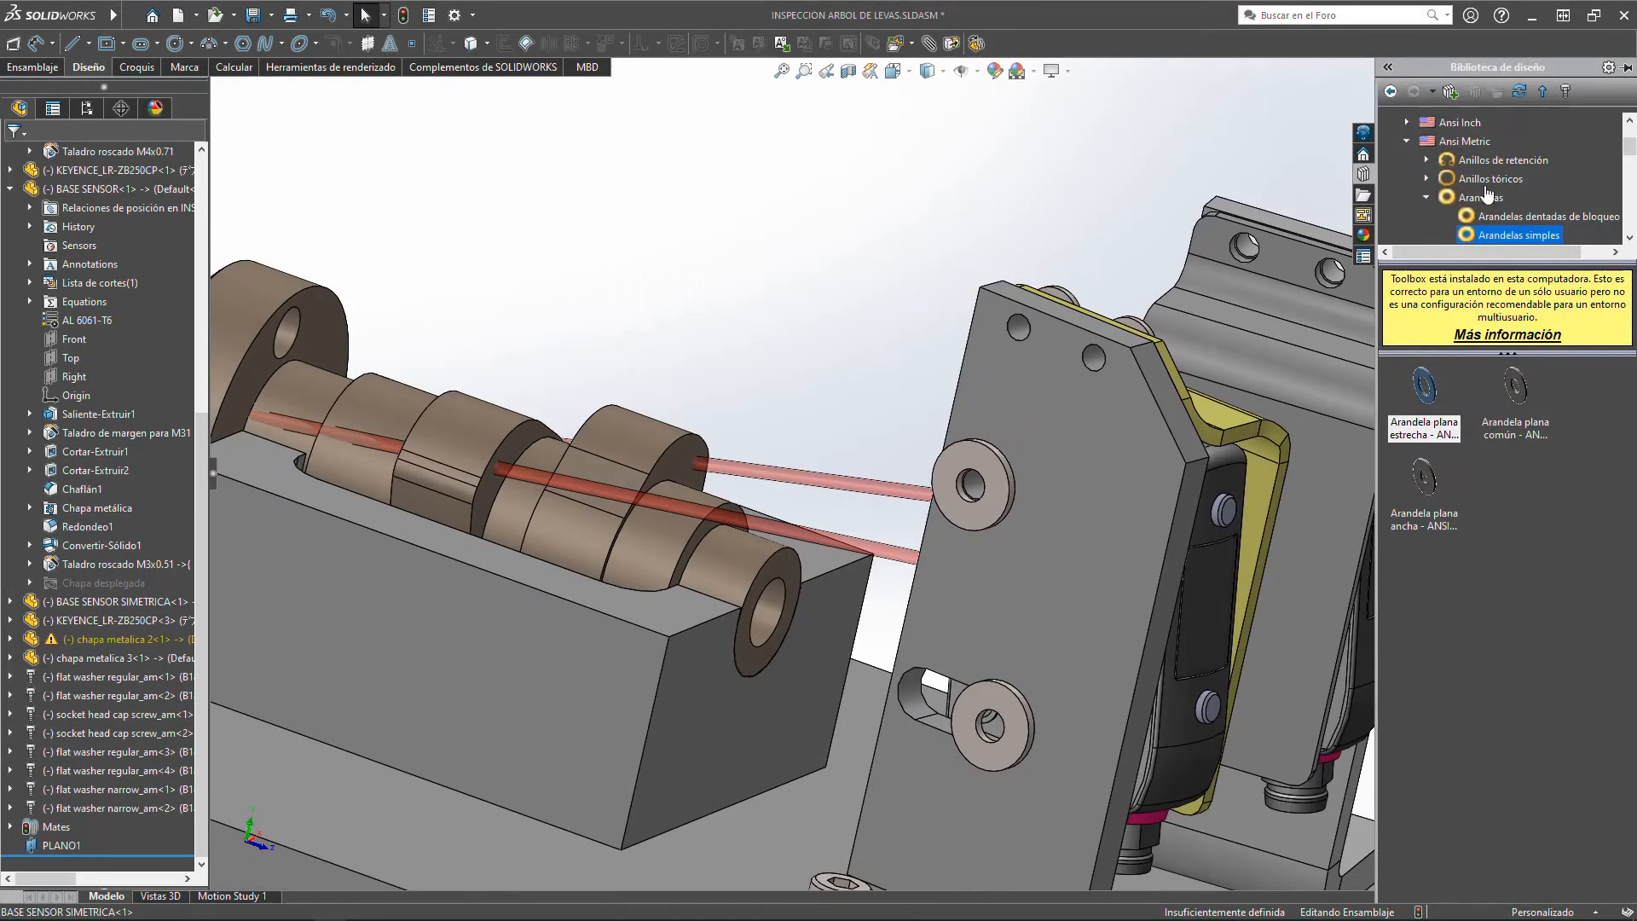
pyautogui.click(1465, 142)
pyautogui.doubleClick(1509, 384)
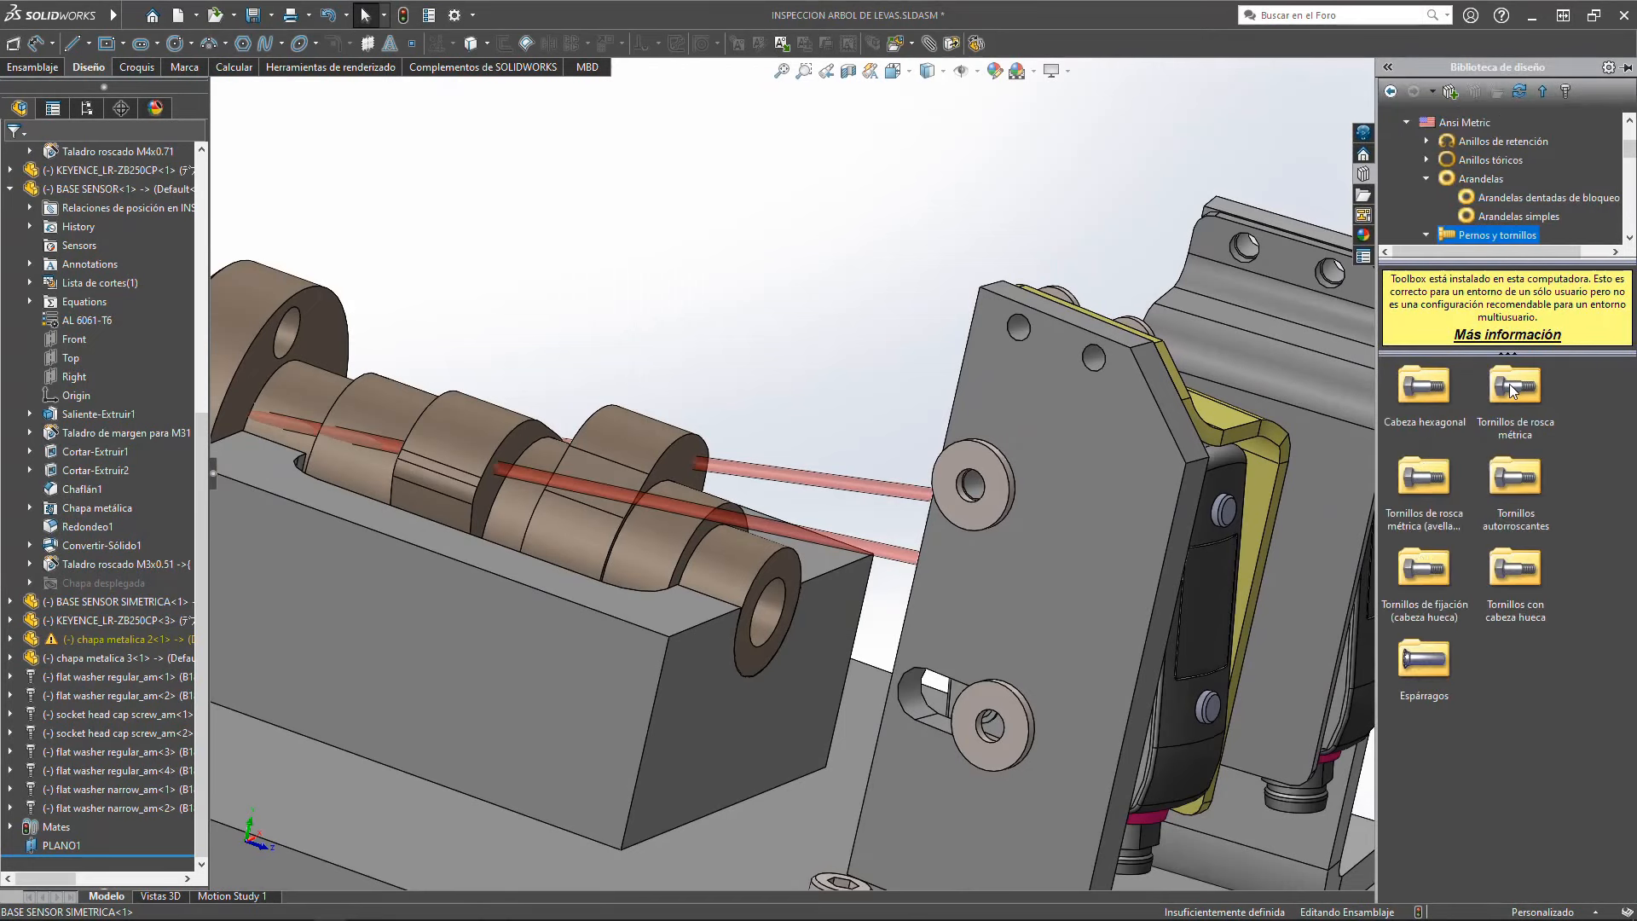
pyautogui.doubleClick(1505, 567)
pyautogui.moveTo(1428, 480)
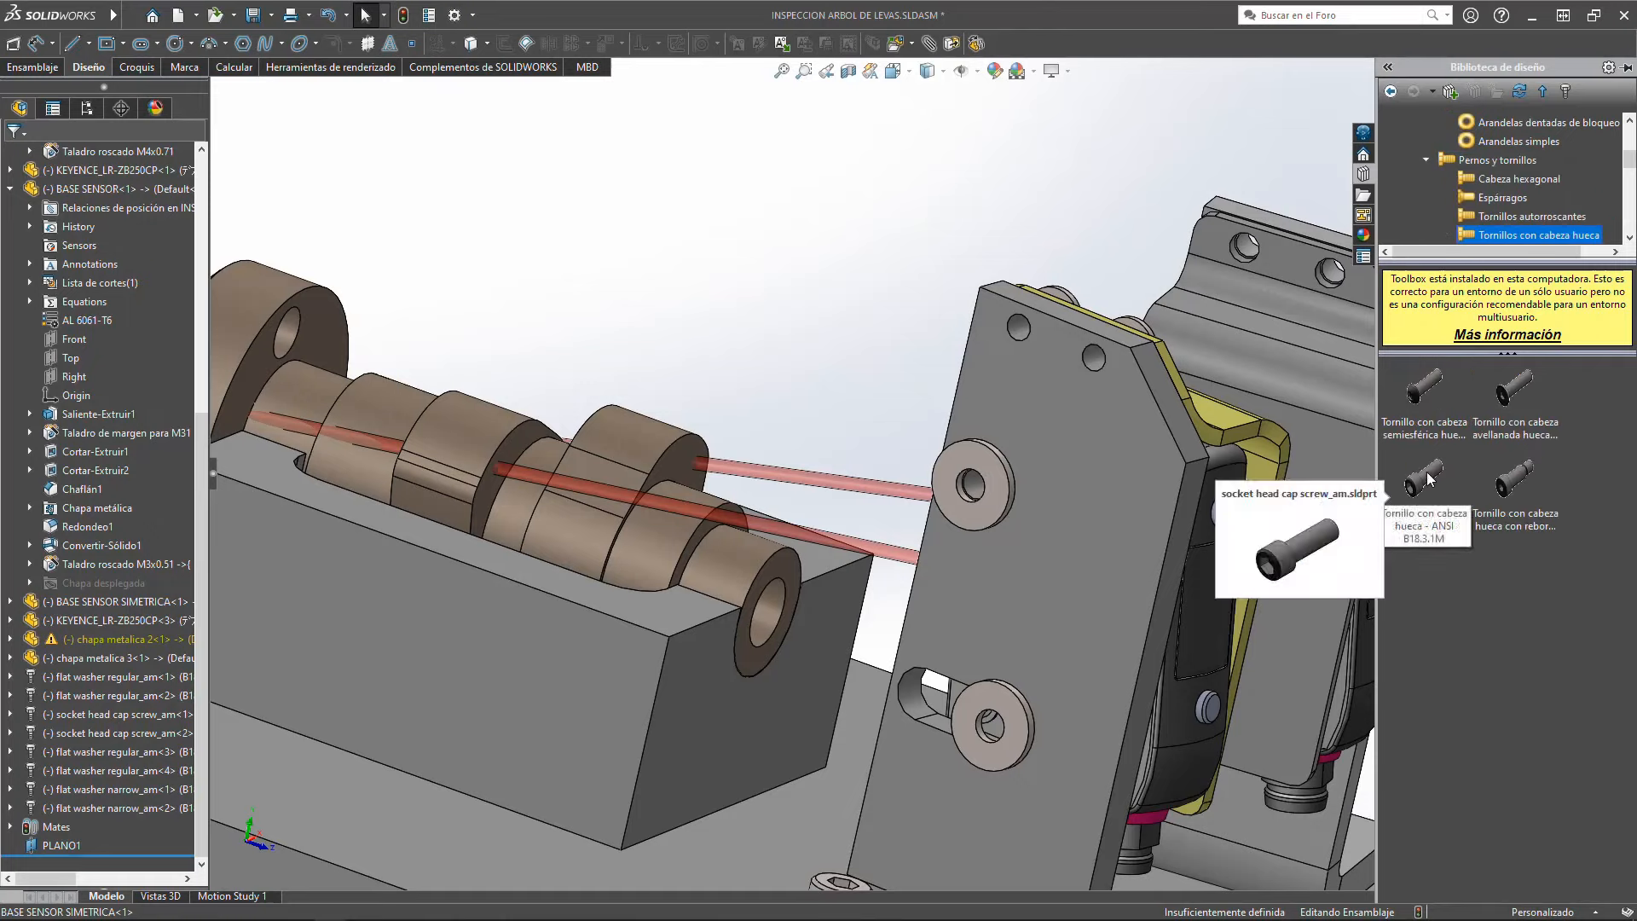
# Step: Place an ANSI B18.3.1M socket head cap screw of size M3 and length 20 in the upright plate's upper washer
pyautogui.moveTo(1441, 486); pyautogui.dragTo(987, 483)
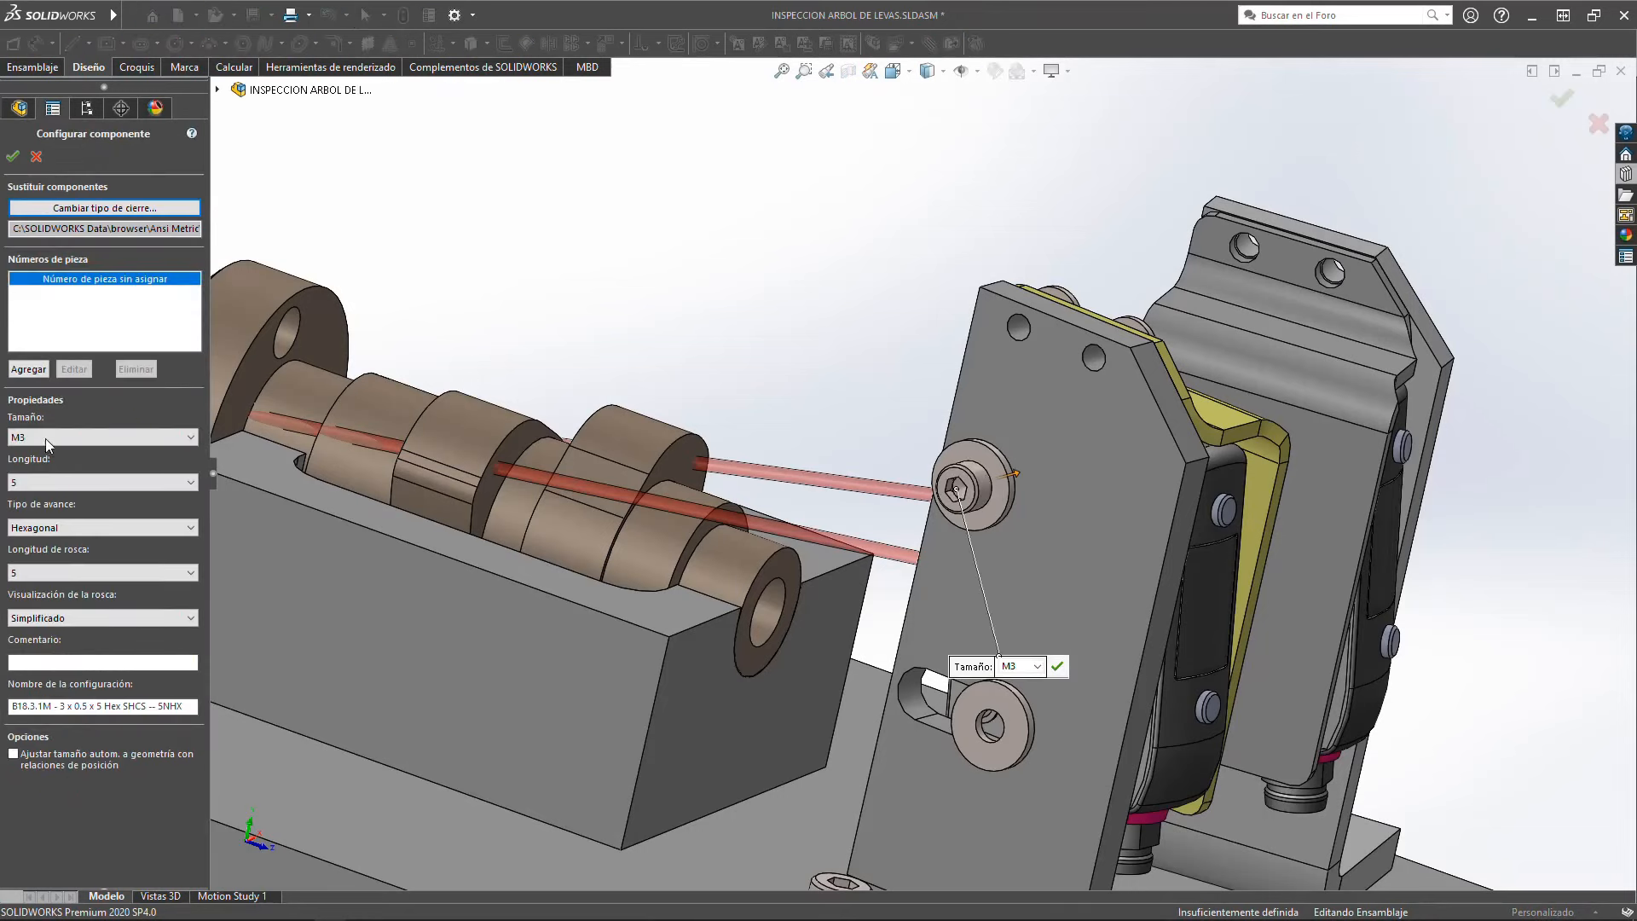
pyautogui.click(37, 483)
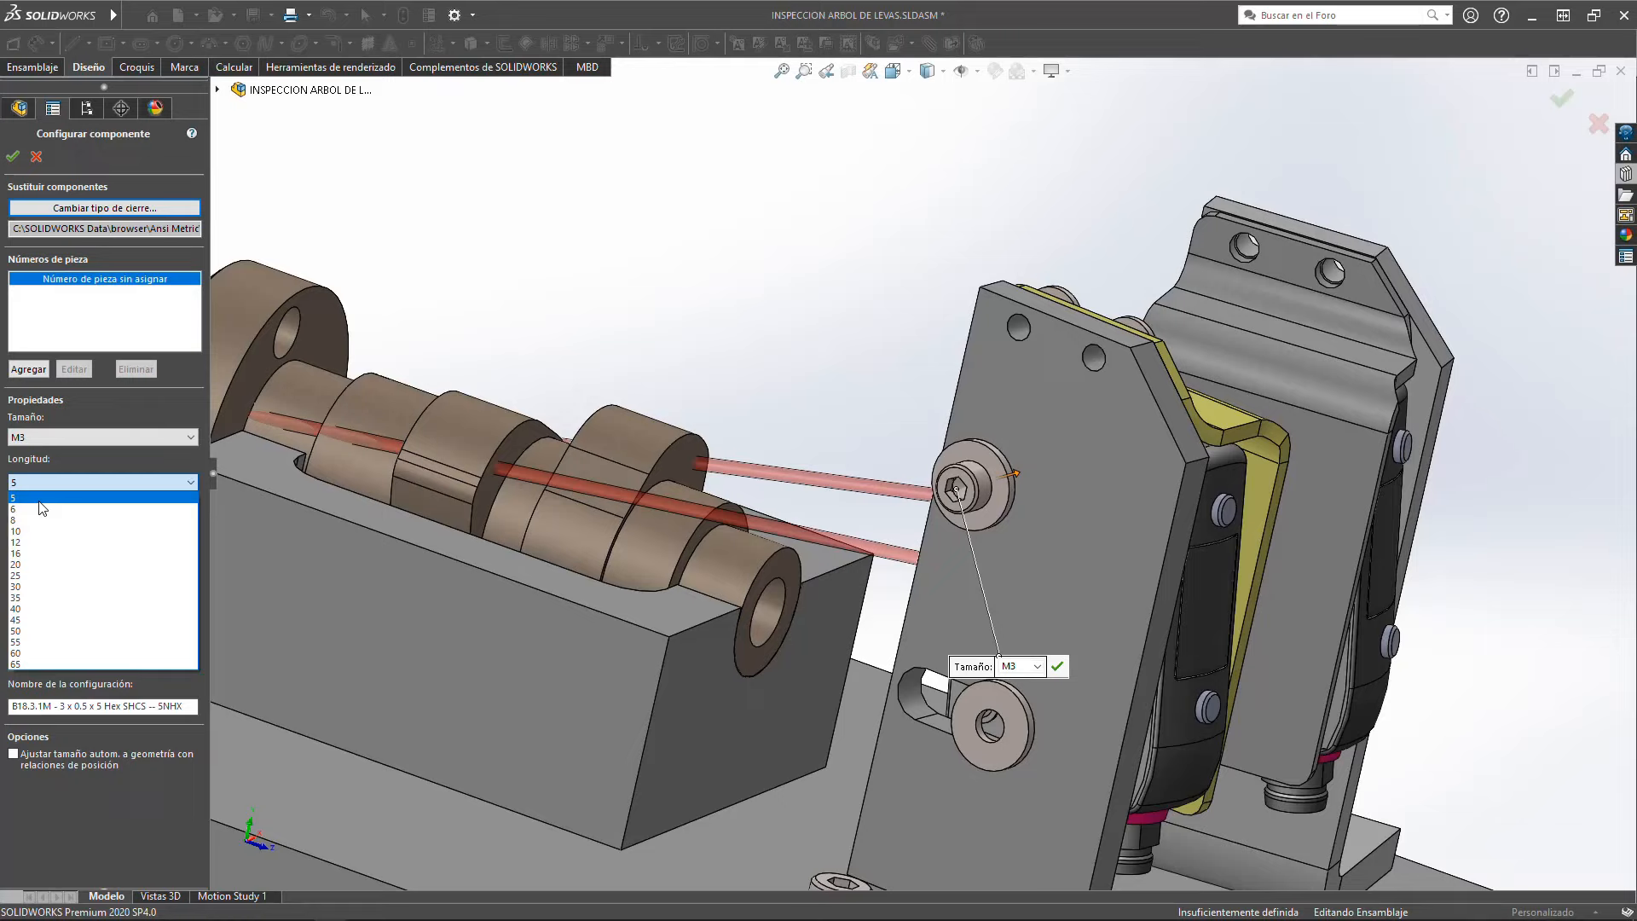
pyautogui.click(43, 565)
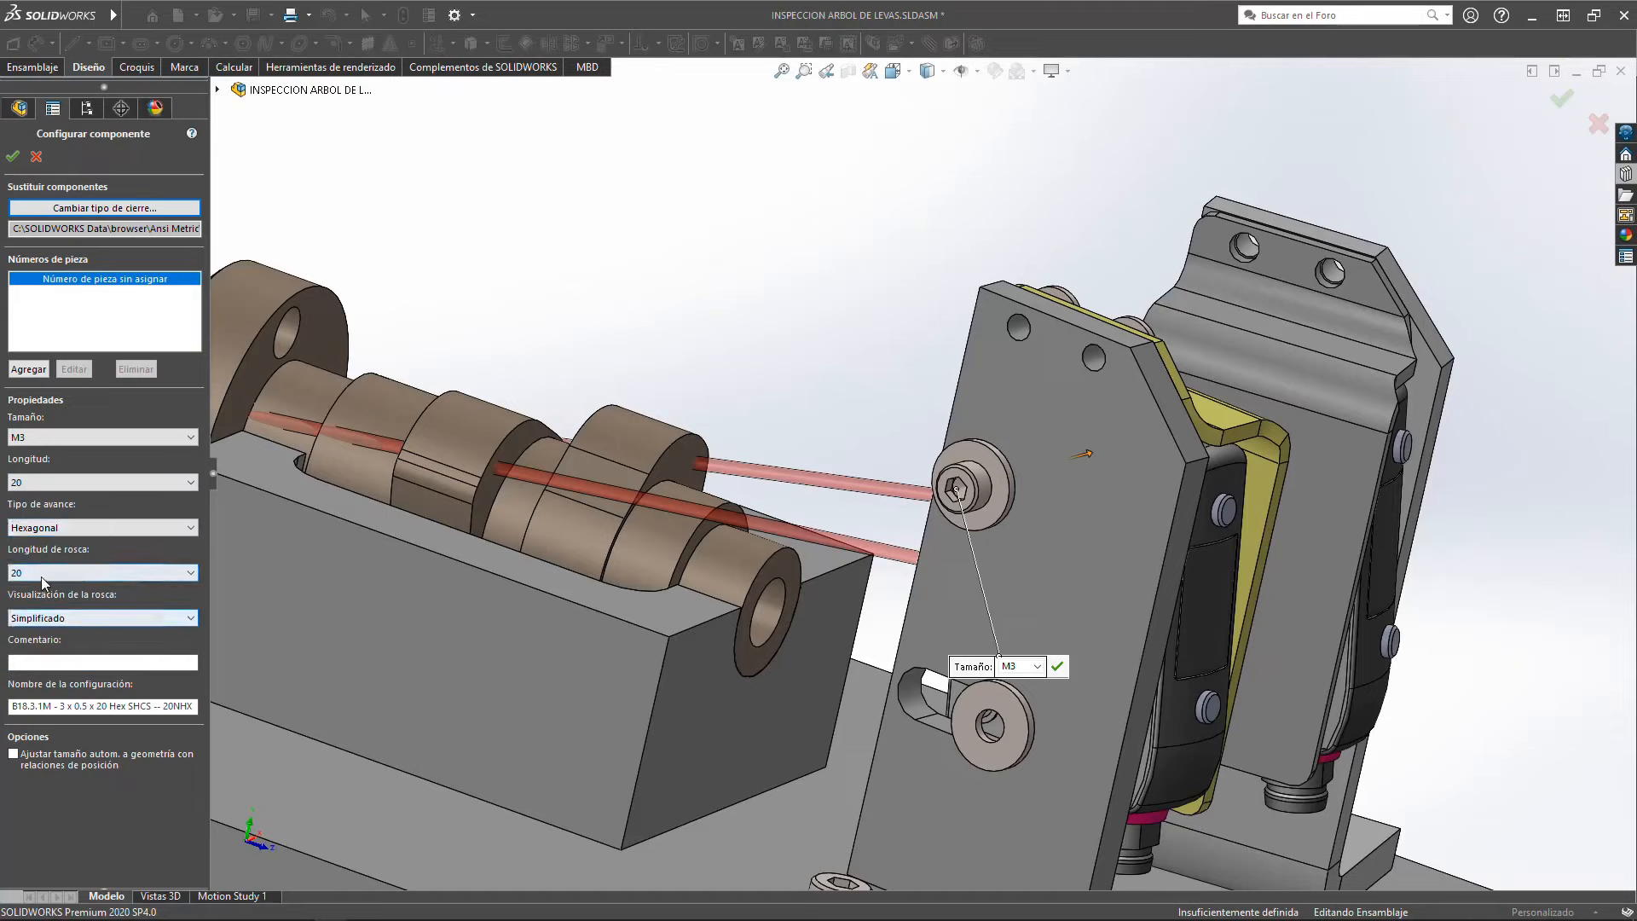
pyautogui.click(11, 156)
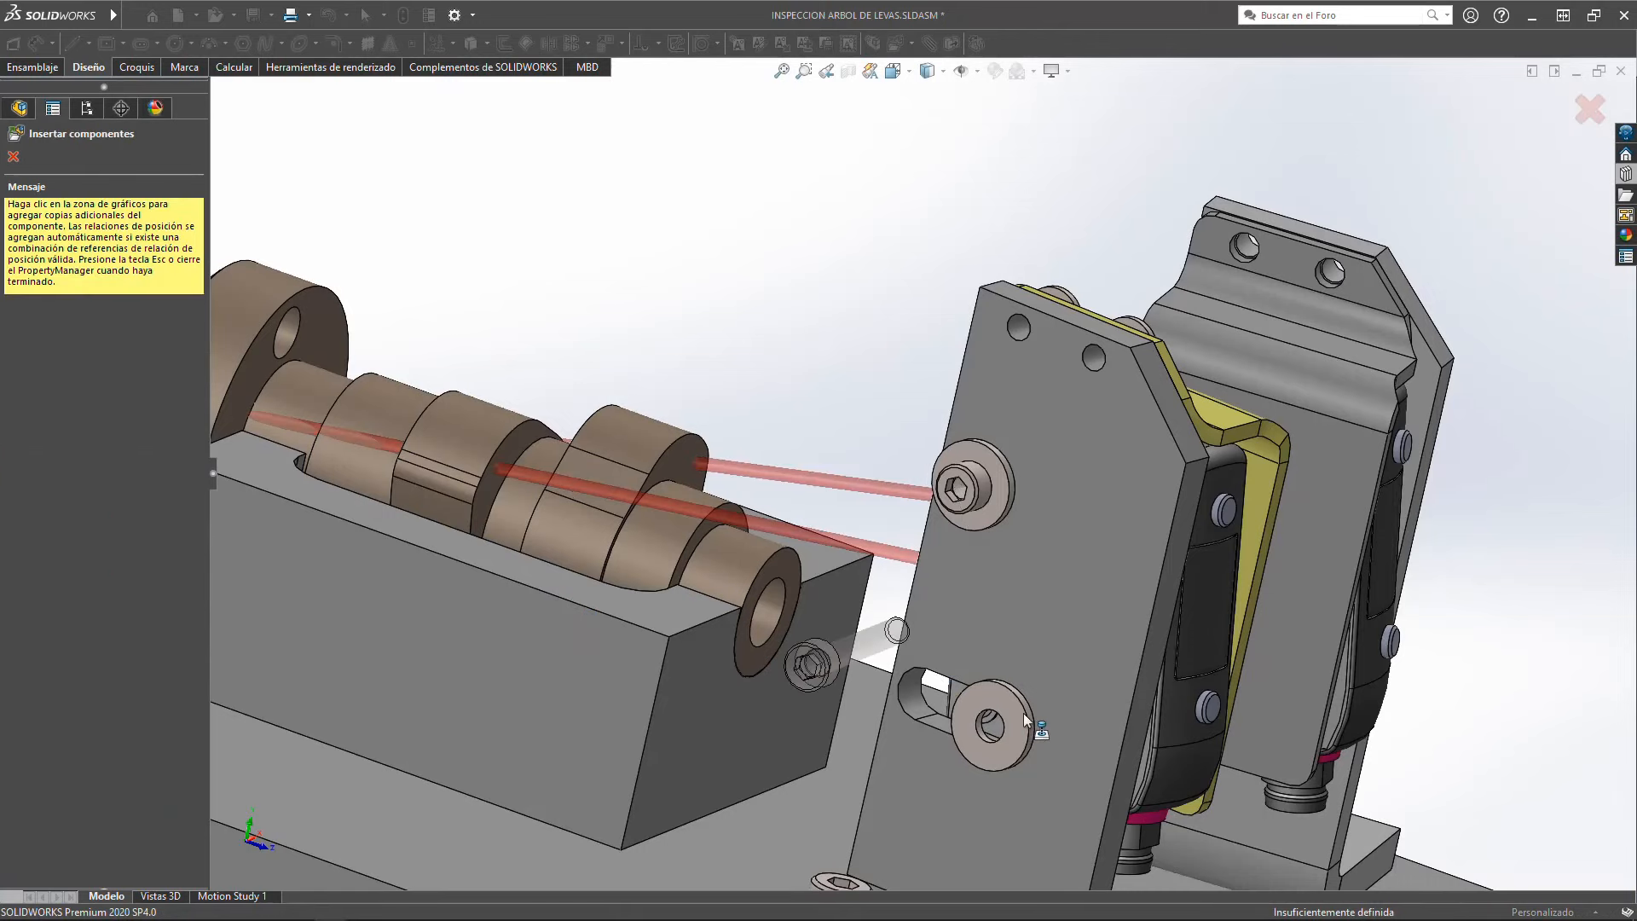
# Step: Place a second M3 x 20 socket head cap screw in the washer over the upright plate's slot
pyautogui.scroll(-3, 1024, 713)
pyautogui.click(979, 679)
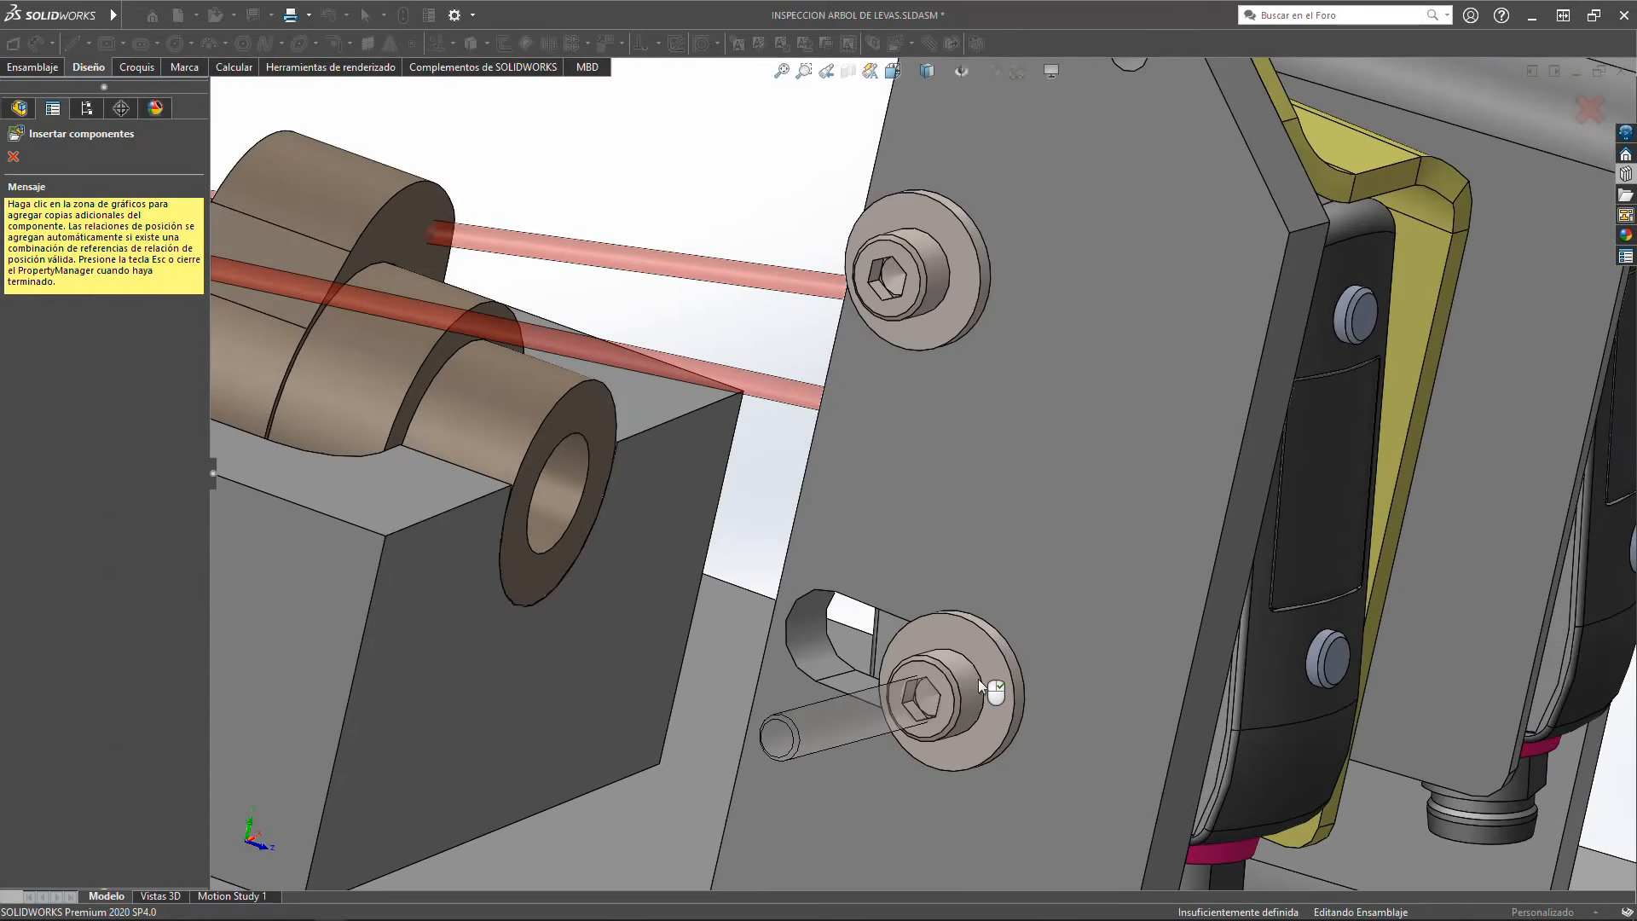
pyautogui.press('Escape')
# Step: Examine from the laser side how the M3 screws sit against the bracket, the sensor and the yellow plate
pyautogui.scroll(4, 979, 678)
pyautogui.moveTo(958, 507); pyautogui.dragTo(1168, 610, button='middle')
pyautogui.scroll(-3, 918, 341)
pyautogui.moveTo(918, 341); pyautogui.dragTo(946, 441, button='middle')
pyautogui.scroll(-6, 1080, 381)
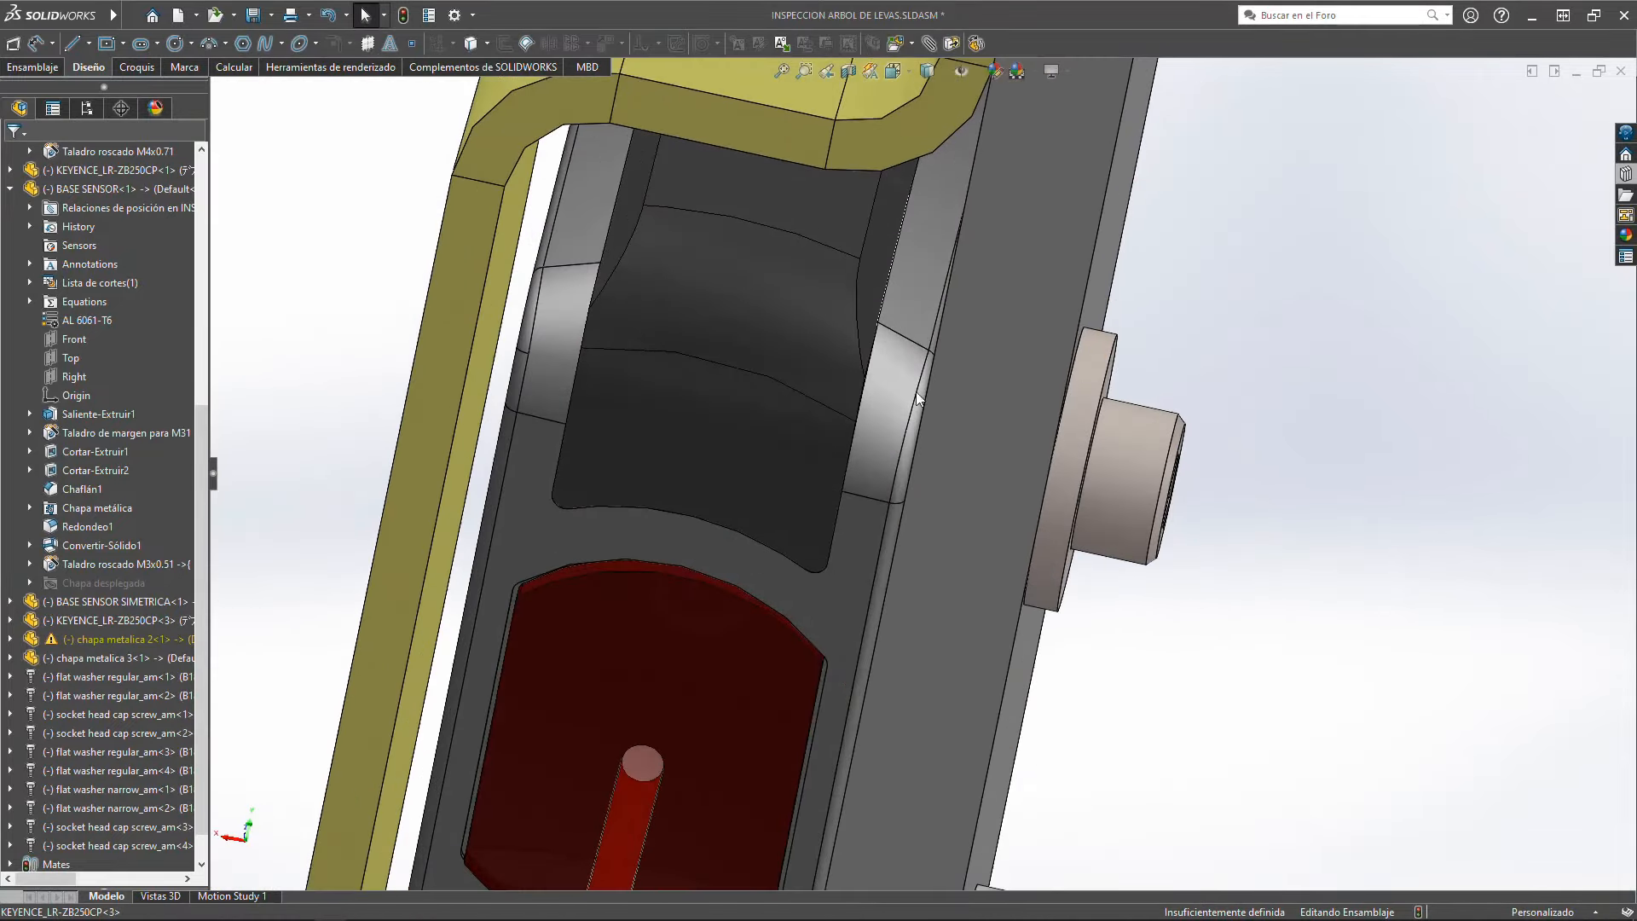
pyautogui.scroll(5, 1002, 453)
pyautogui.moveTo(1006, 460); pyautogui.dragTo(1146, 567, button='middle')
pyautogui.scroll(-5, 990, 465)
# Step: Make the sensor beside the yellow plate transparent and inspect how far the two M3 screws reach through it
pyautogui.click(920, 529)
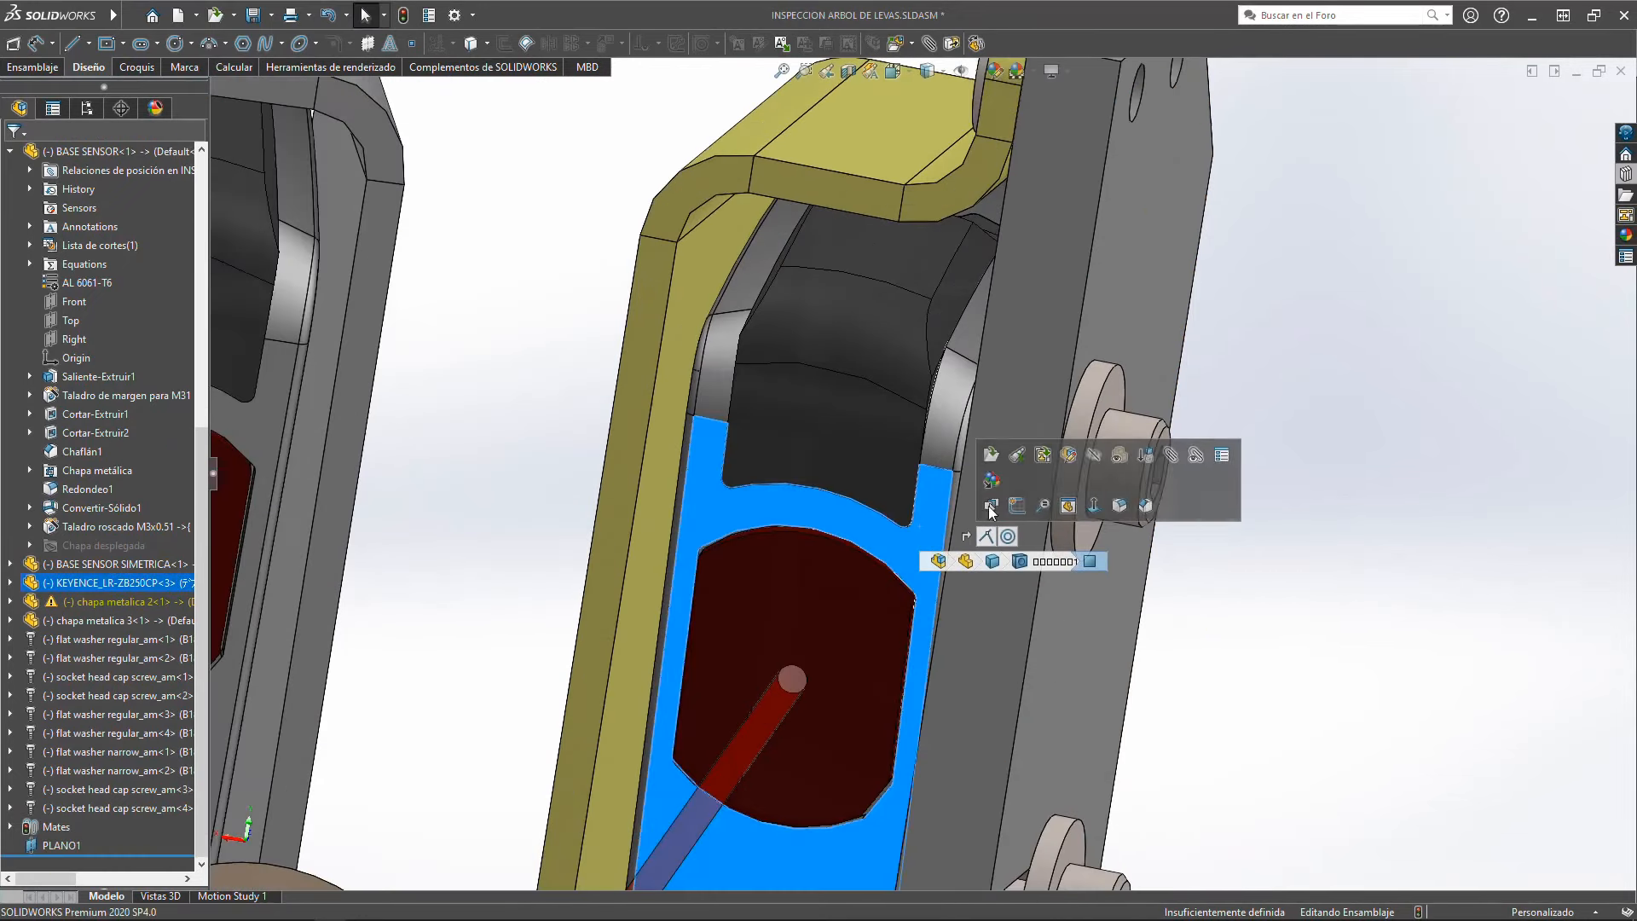
pyautogui.click(1100, 458)
pyautogui.click(1392, 284)
pyautogui.scroll(-2, 840, 443)
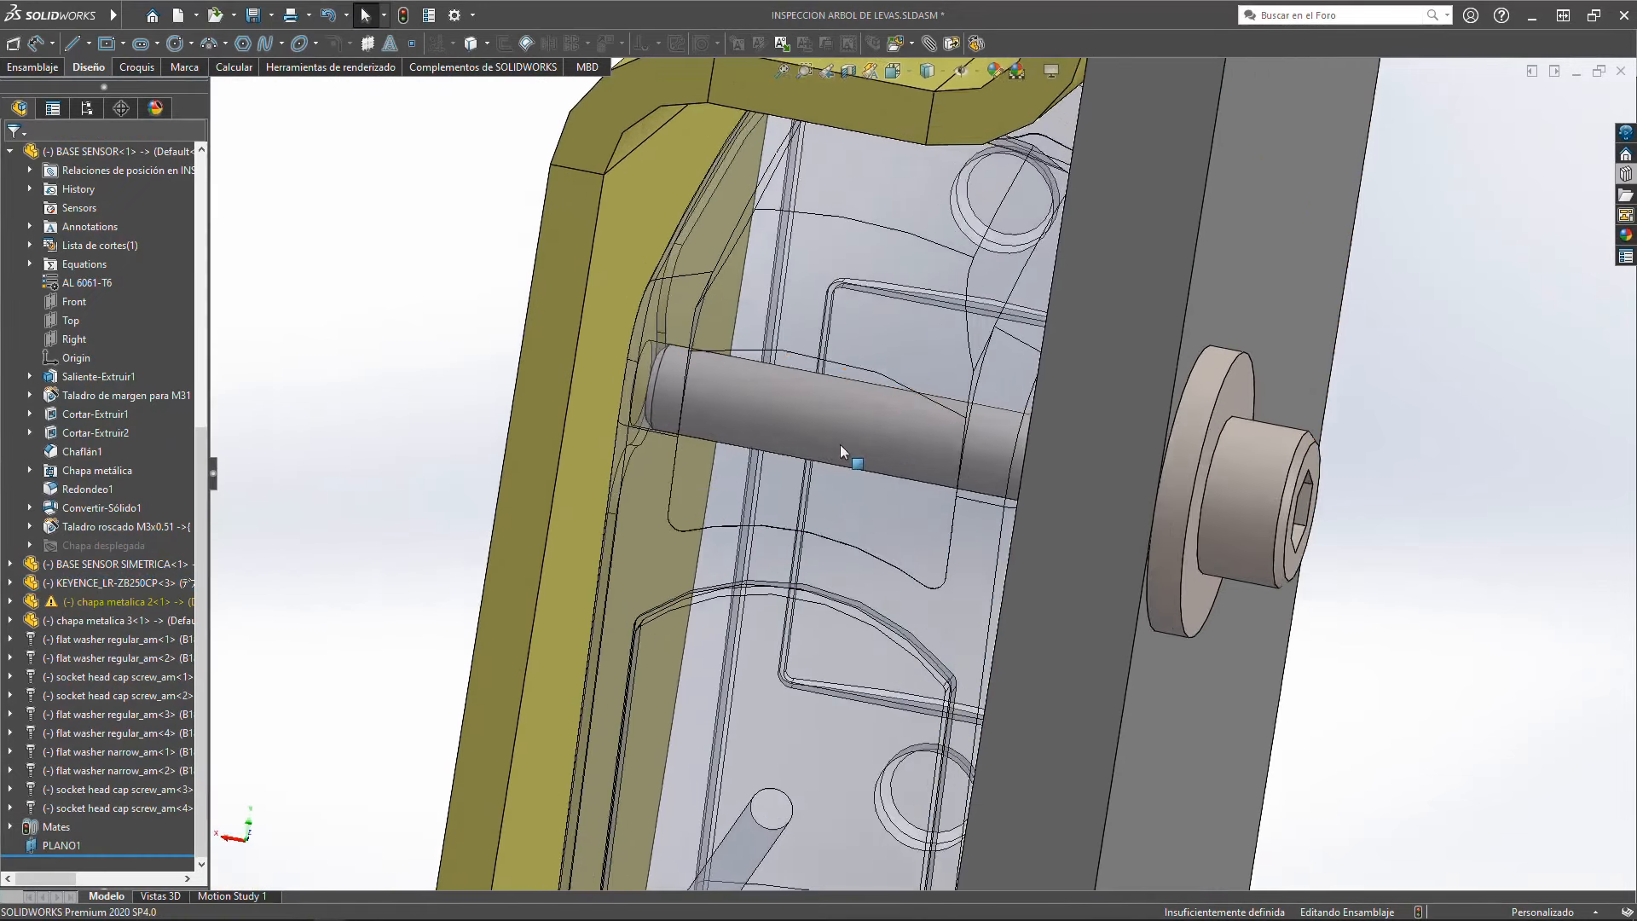
pyautogui.scroll(5, 853, 520)
pyautogui.moveTo(846, 585); pyautogui.dragTo(896, 495, button='middle')
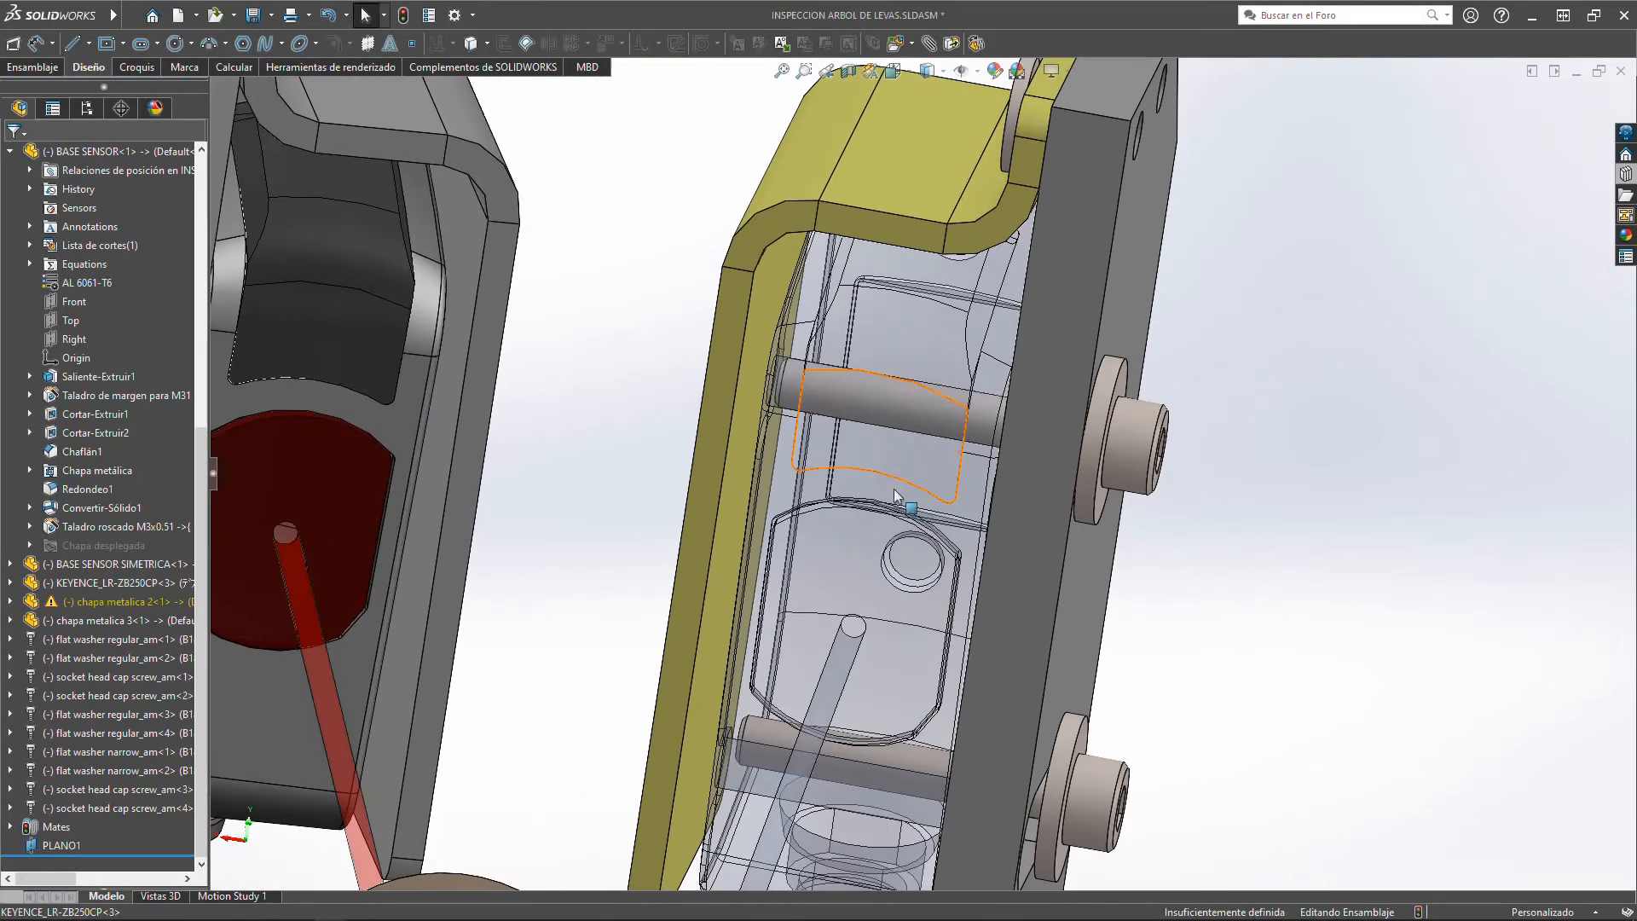
pyautogui.scroll(3, 925, 411)
# Step: Turn off the transparency of the sensor beside the yellow plate
pyautogui.click(926, 411)
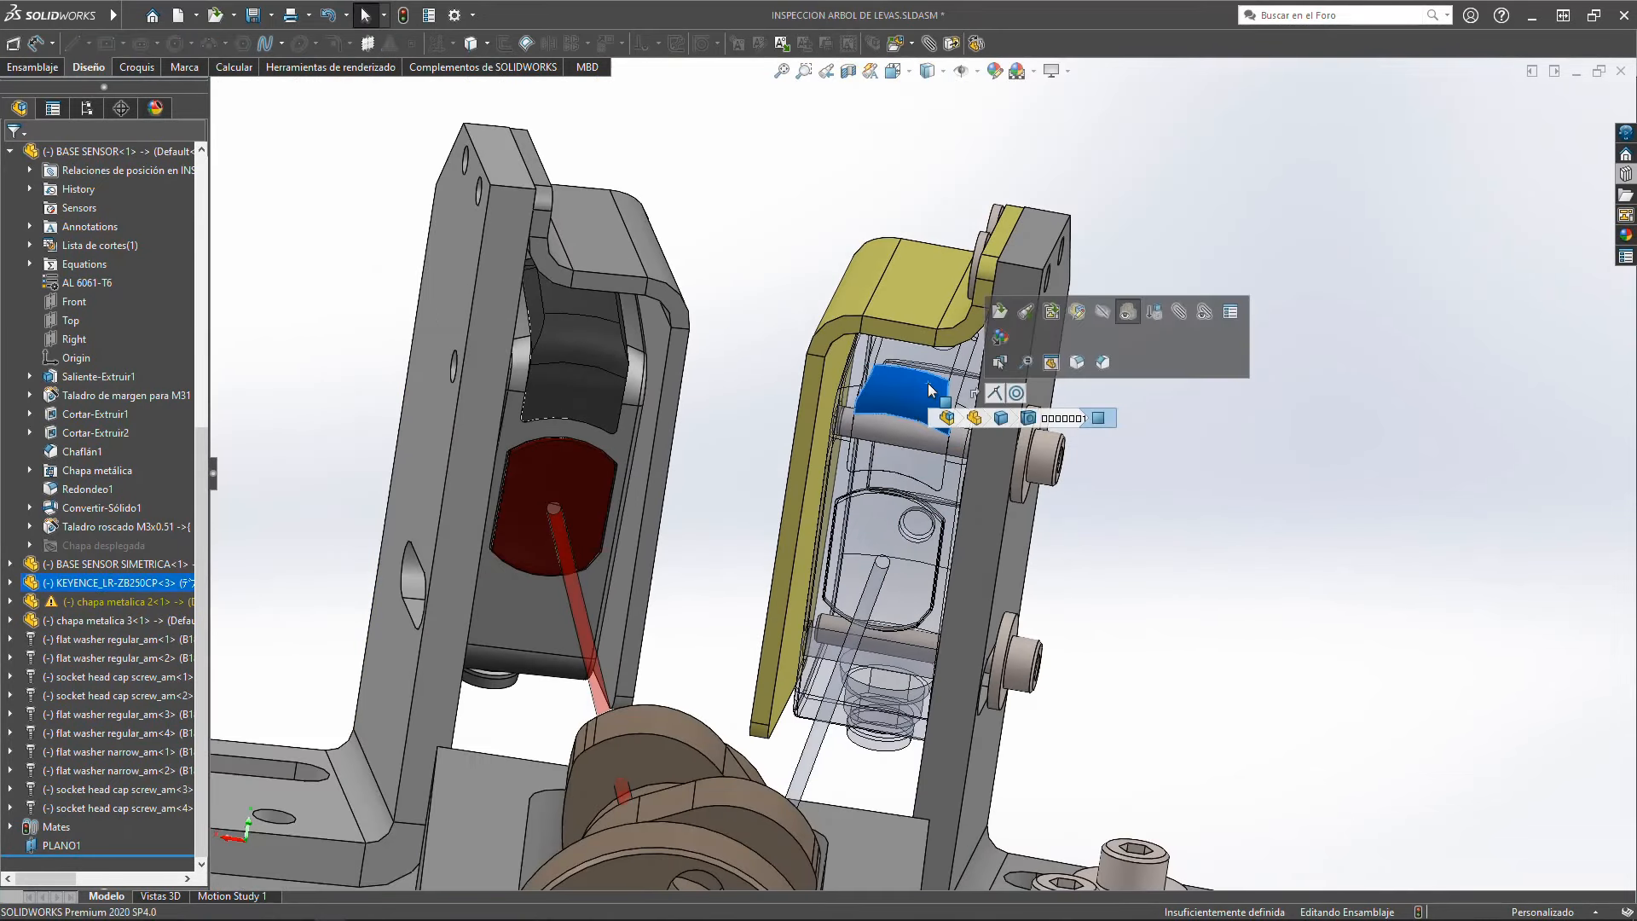
pyautogui.click(1122, 314)
pyautogui.click(1210, 109)
pyautogui.scroll(4, 949, 410)
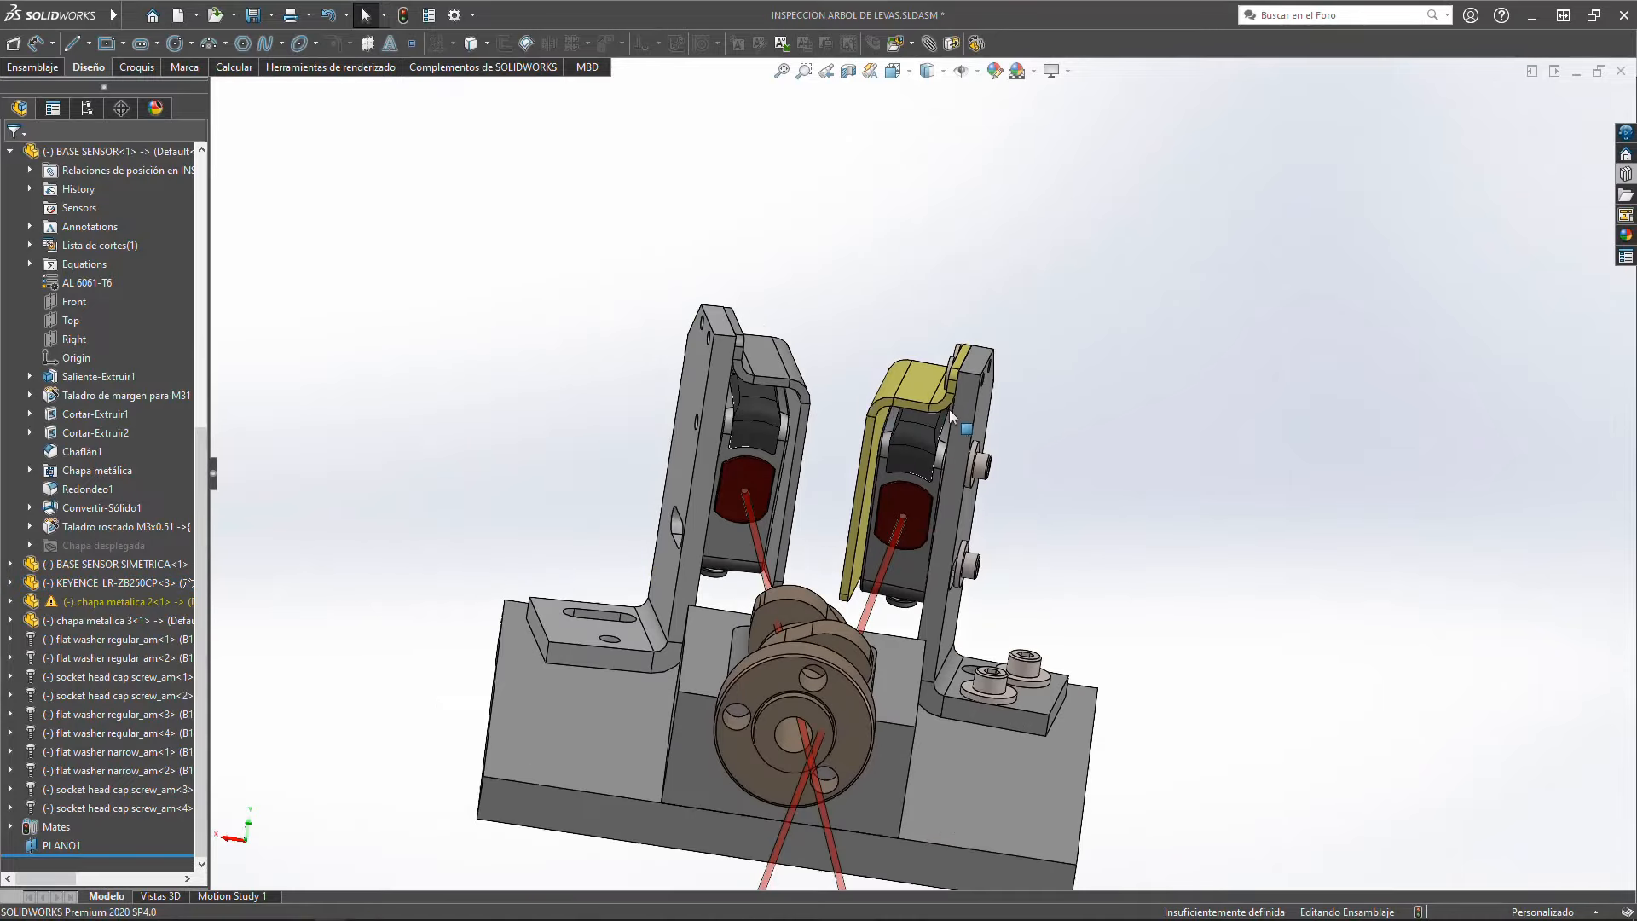
# Step: Measure the distance from the outer face of an M3 washer on the yellow plate to the far face of the upright bracket
pyautogui.moveTo(945, 408); pyautogui.dragTo(512, 332, button='middle')
pyautogui.scroll(2, 888, 345)
pyautogui.moveTo(819, 528); pyautogui.dragTo(465, 544, button='middle')
pyautogui.scroll(-8, 775, 428)
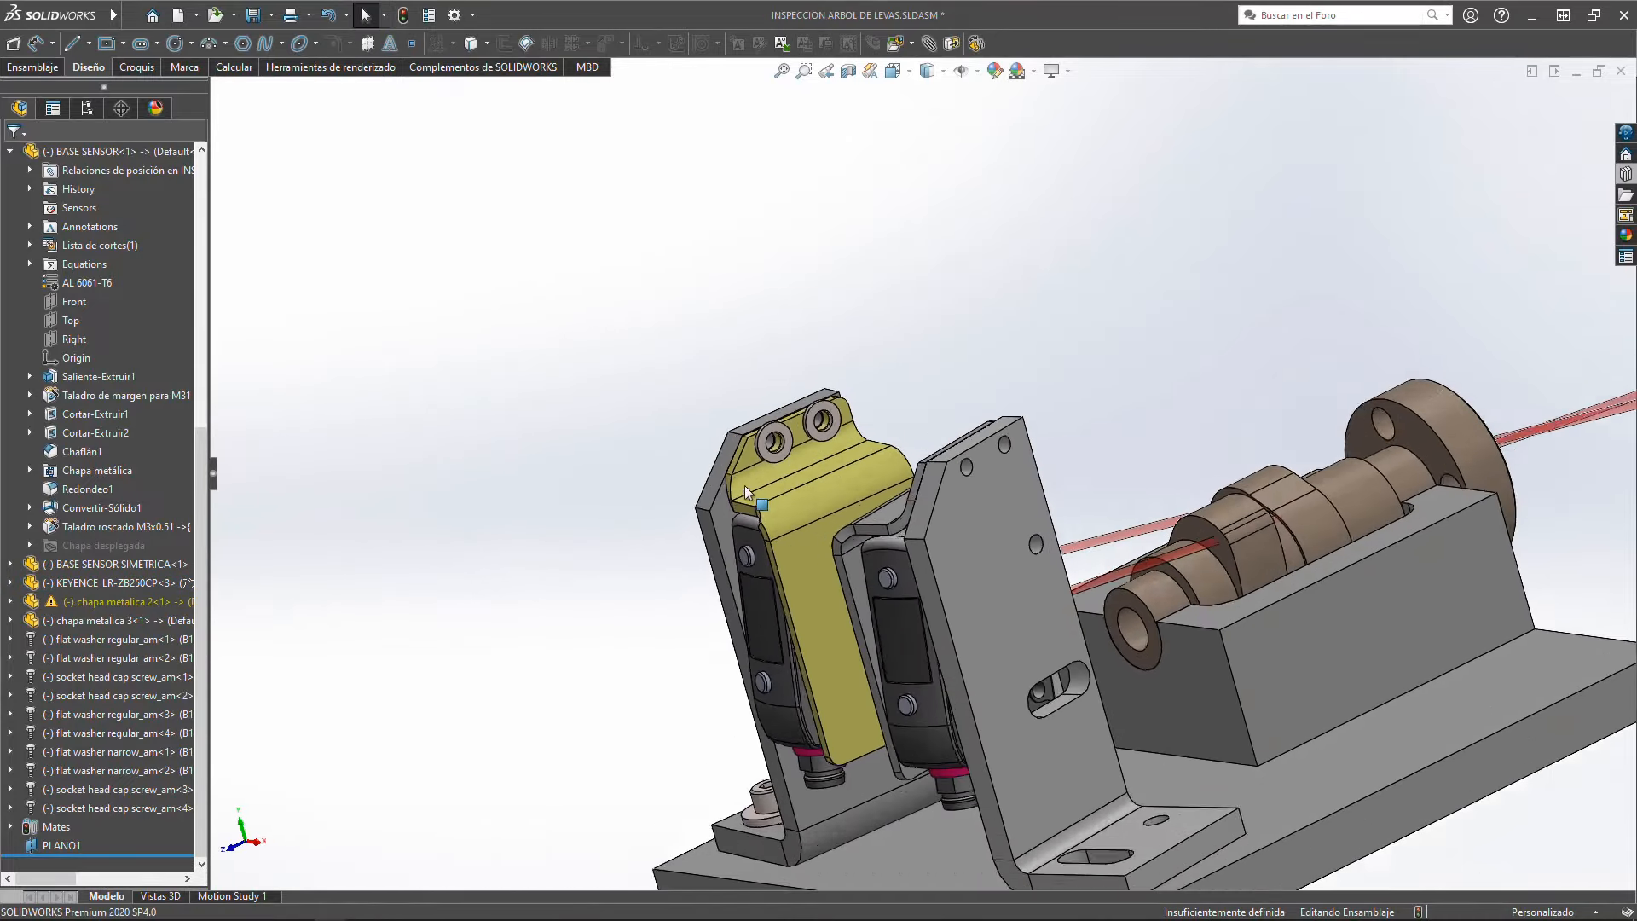
pyautogui.middleClick(890, 390)
pyautogui.moveTo(889, 391); pyautogui.dragTo(912, 435, button='middle')
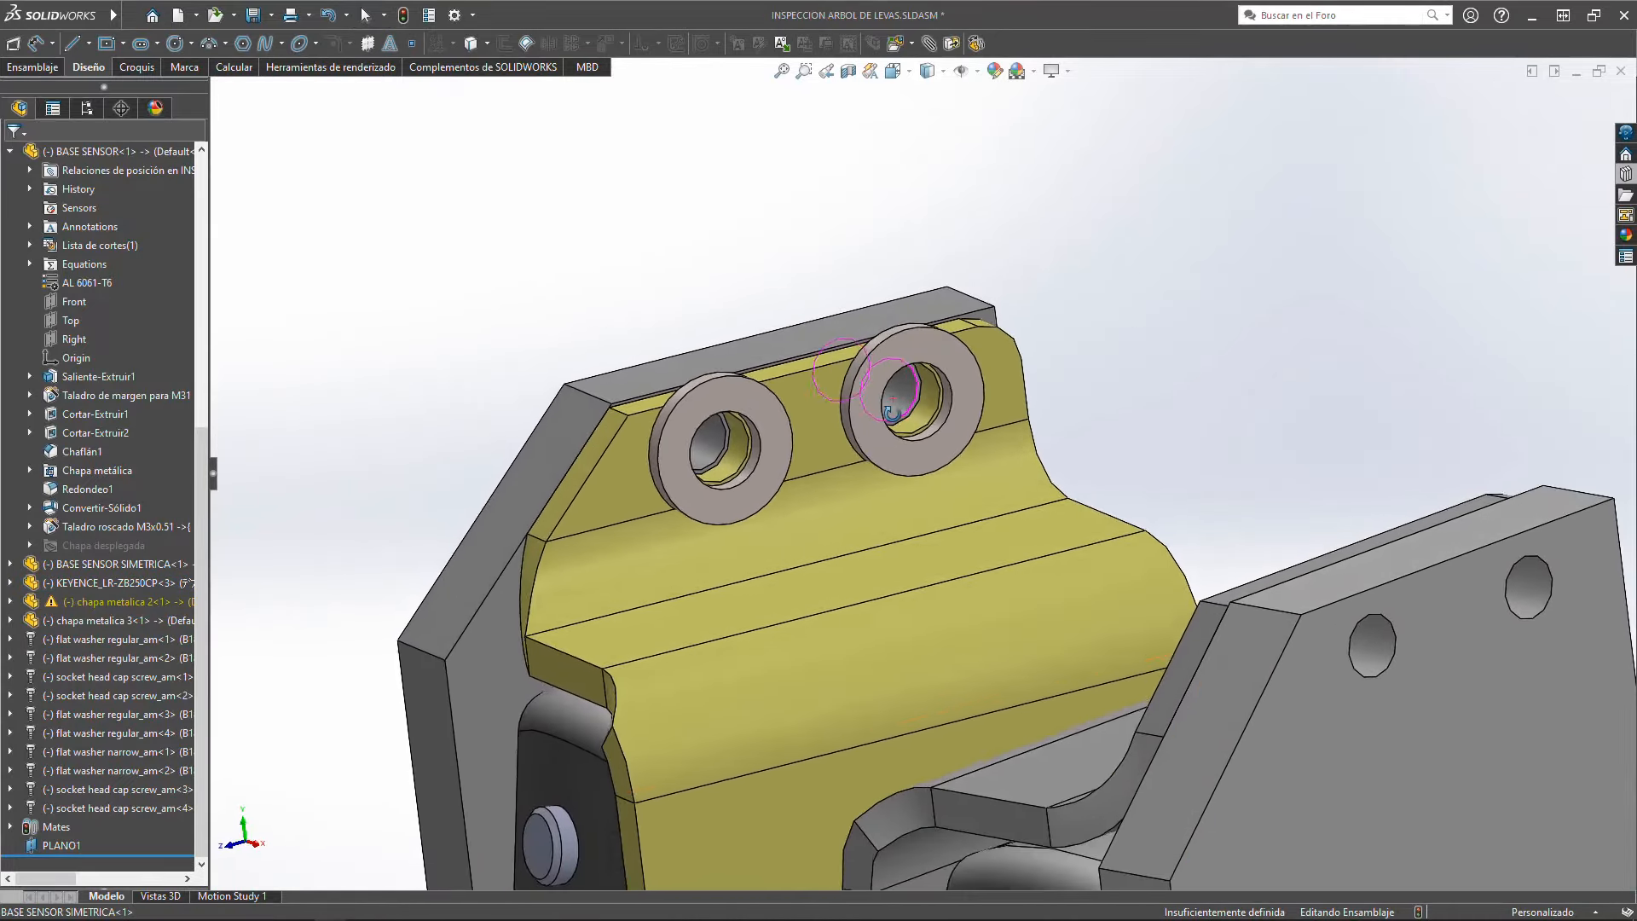
pyautogui.scroll(-4, 785, 450)
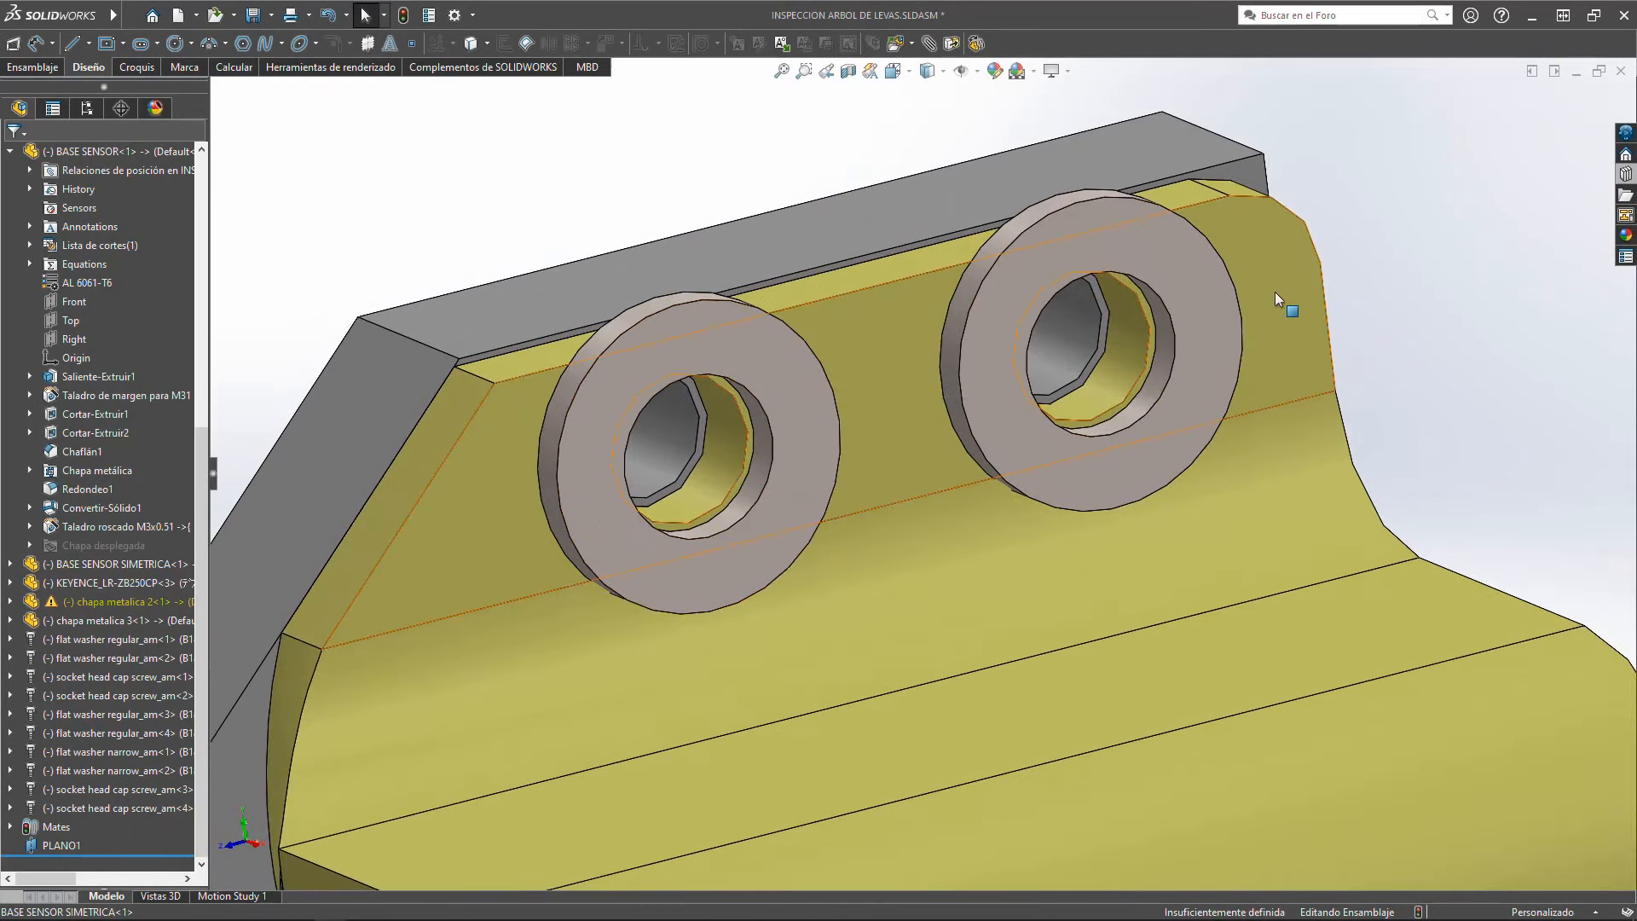
pyautogui.click(1113, 235)
pyautogui.press('m')
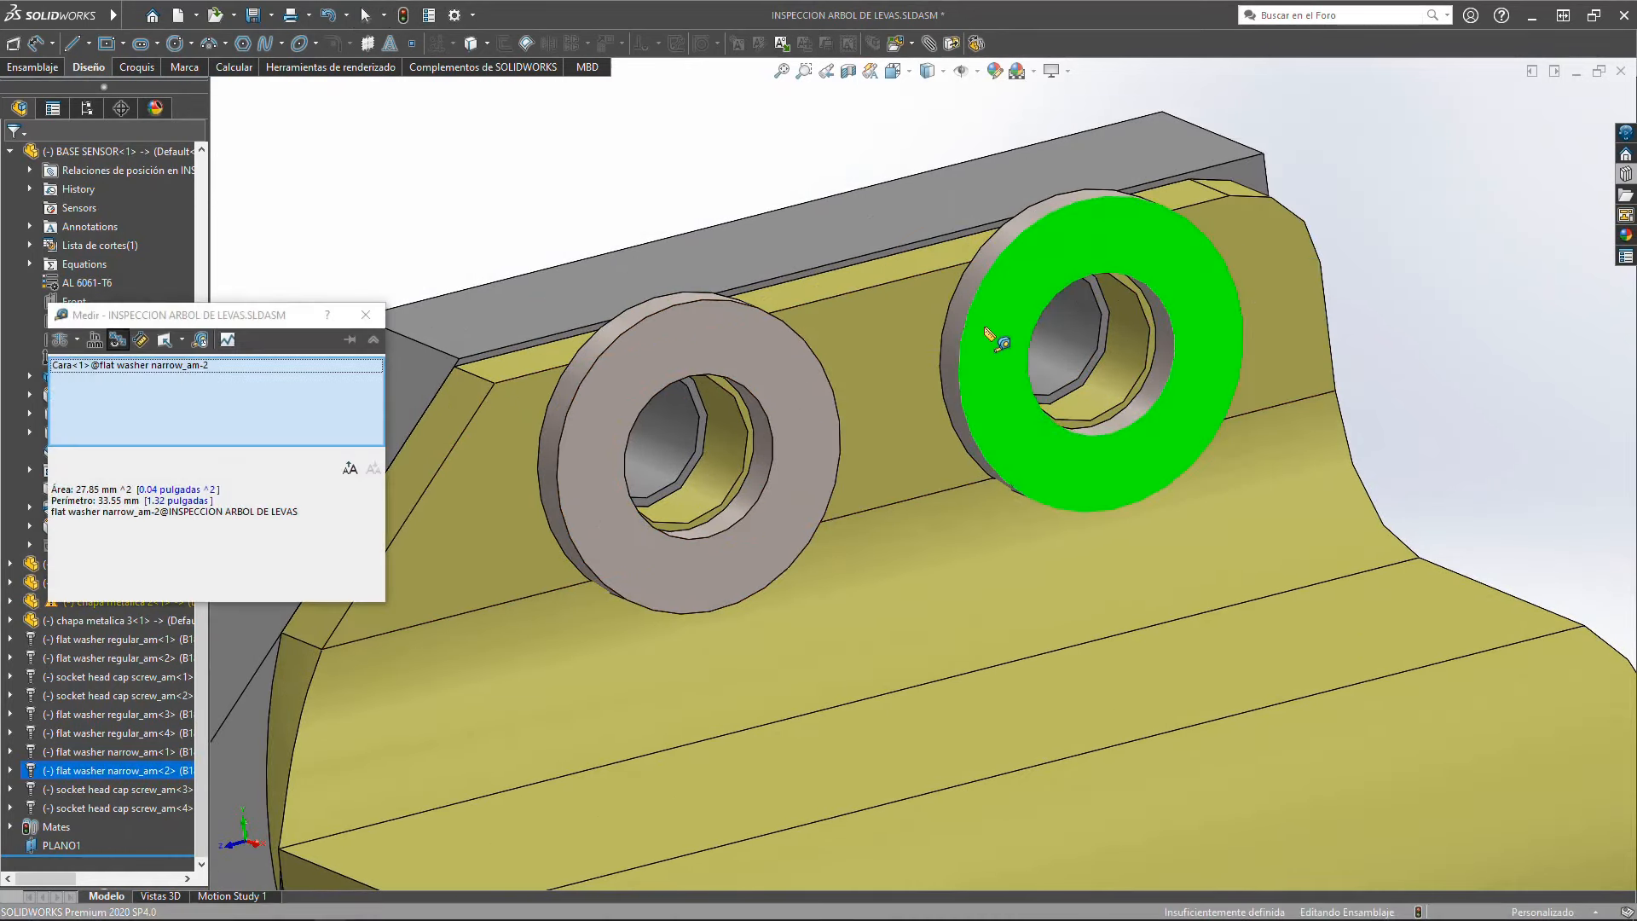
pyautogui.moveTo(994, 336); pyautogui.dragTo(1177, 428, button='middle')
pyautogui.scroll(-1, 1177, 429)
pyautogui.click(599, 295)
pyautogui.scroll(5, 600, 295)
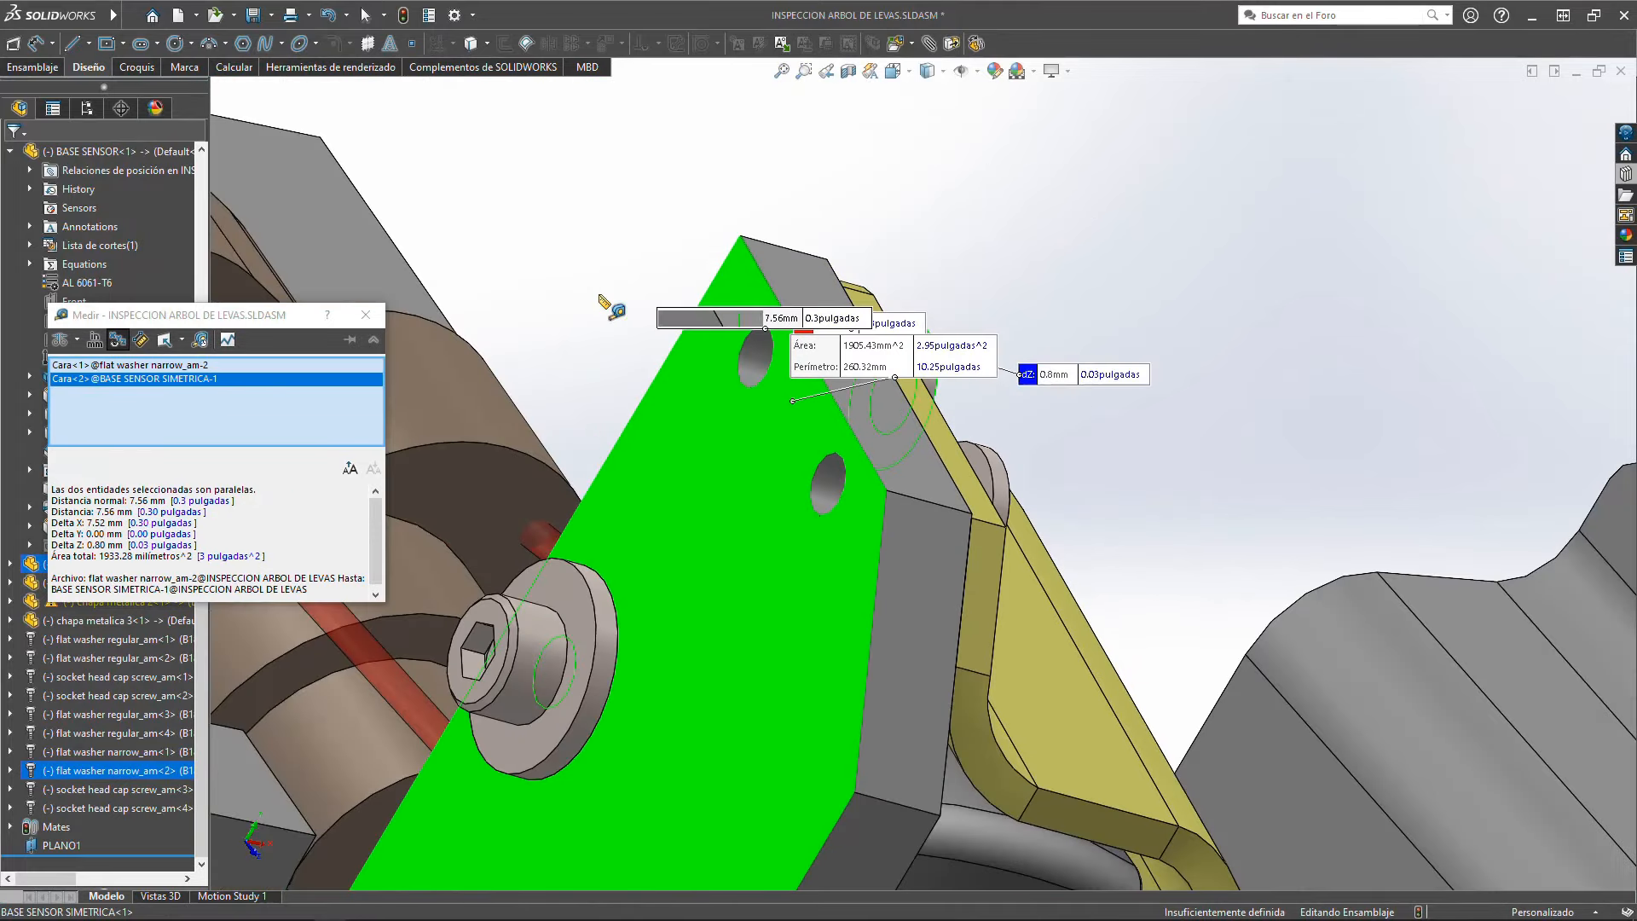
pyautogui.moveTo(600, 295); pyautogui.dragTo(621, 532, button='middle')
pyautogui.scroll(4, 730, 614)
pyautogui.scroll(-8, 819, 780)
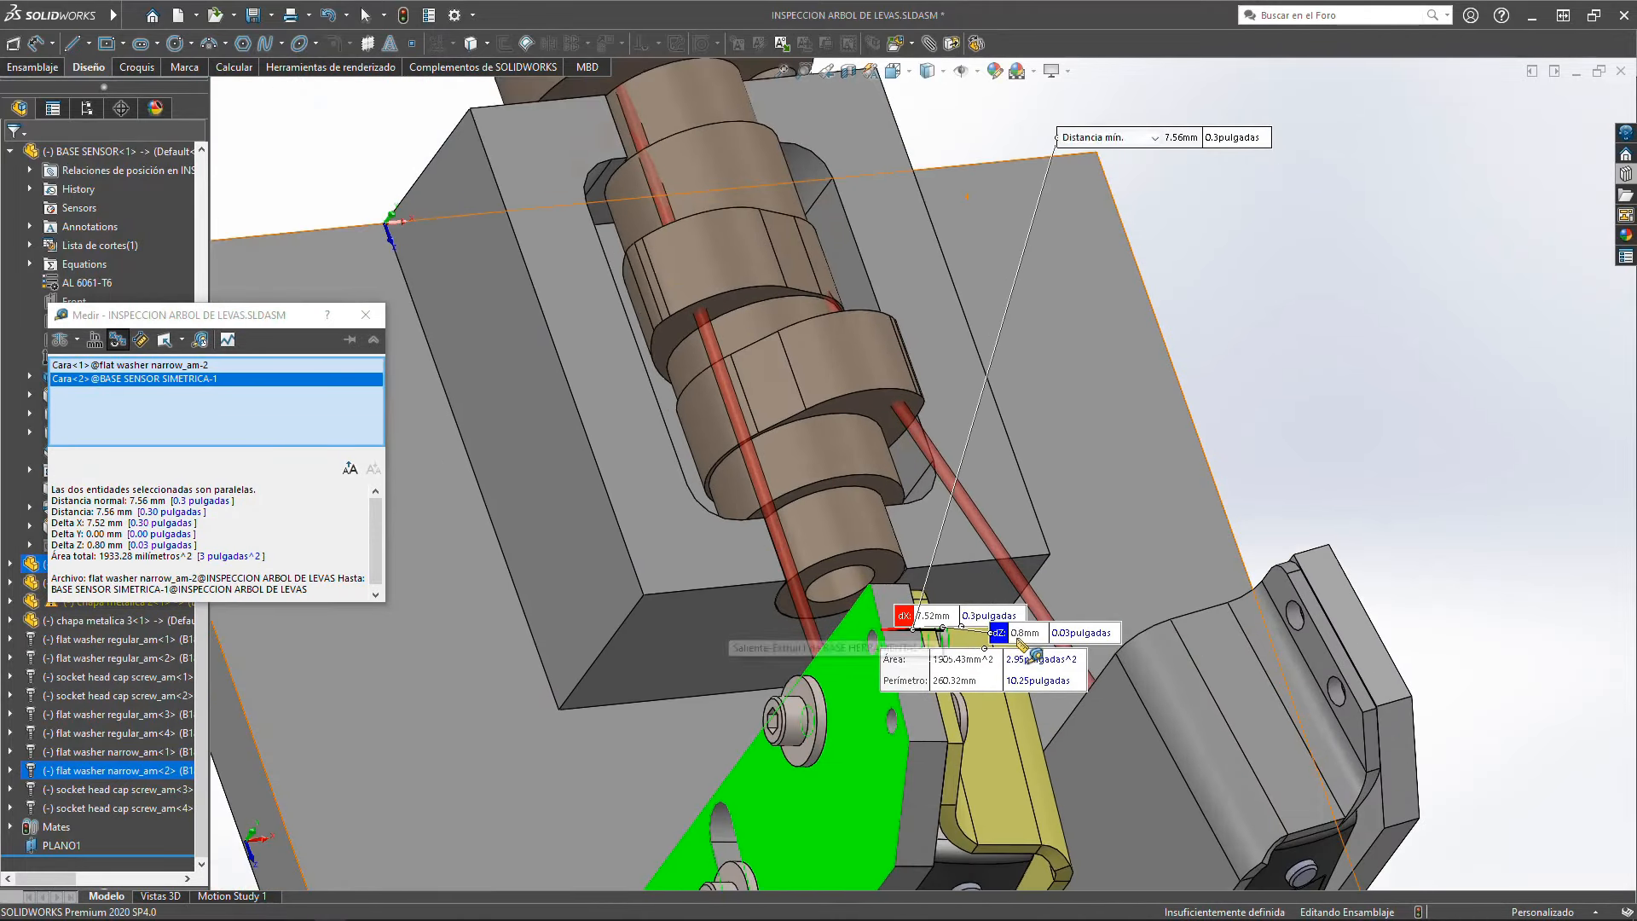
pyautogui.scroll(3, 917, 593)
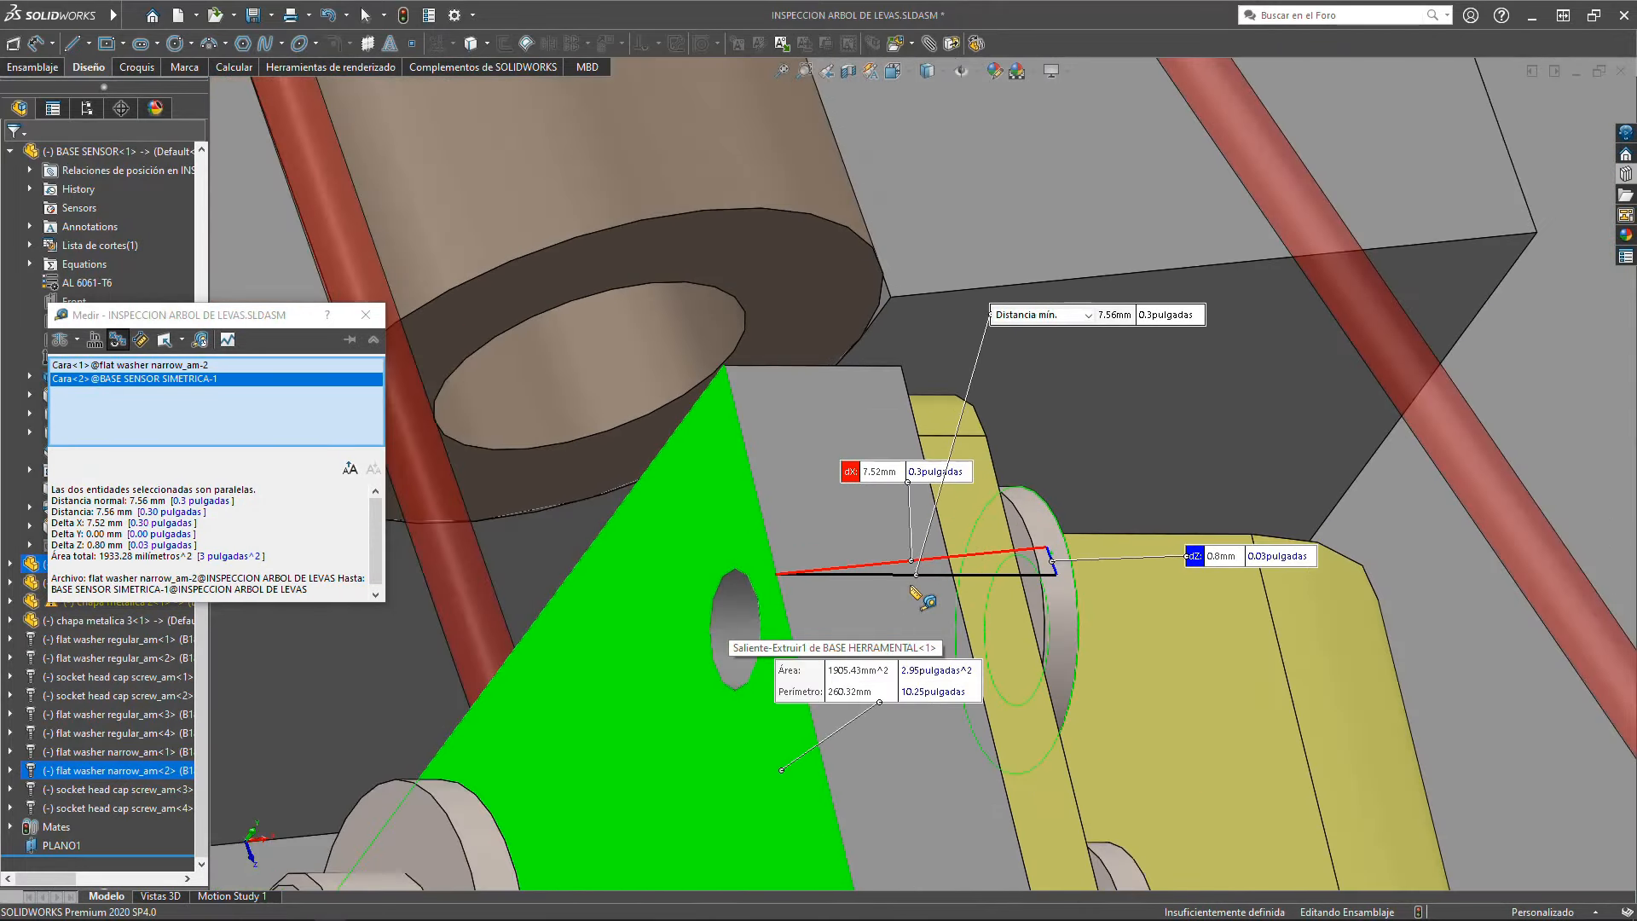
pyautogui.press('Escape')
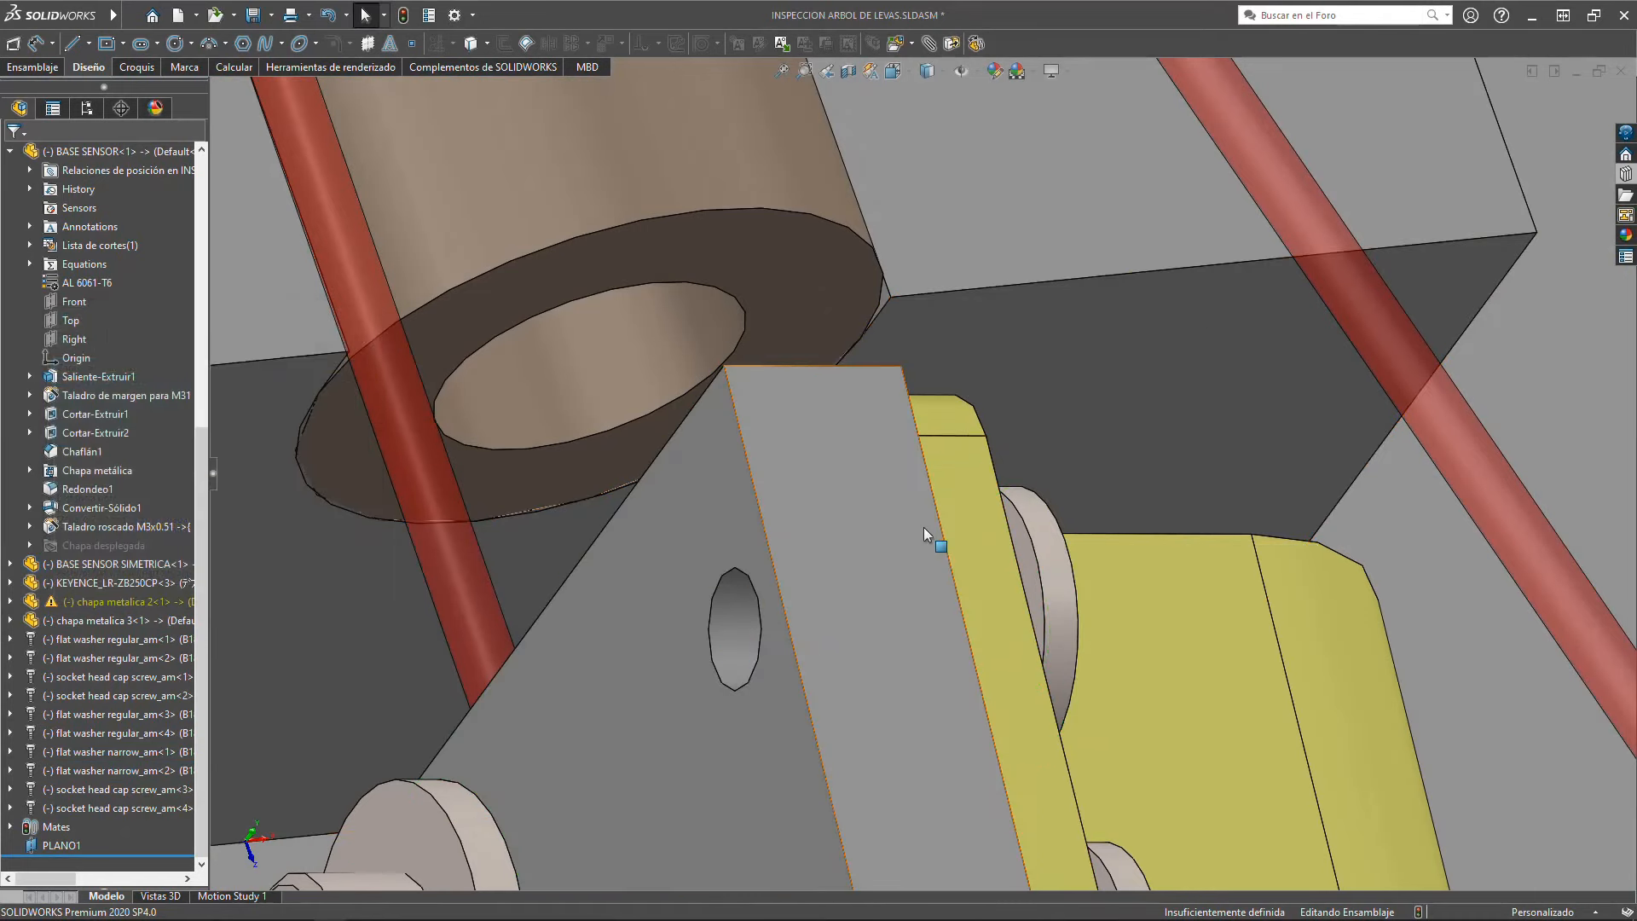
# Step: Insert a Toolbox ANSI socket head cap screw, size M3 and length 6, into one of the washers on the yellow plate
pyautogui.scroll(-10, 809, 439)
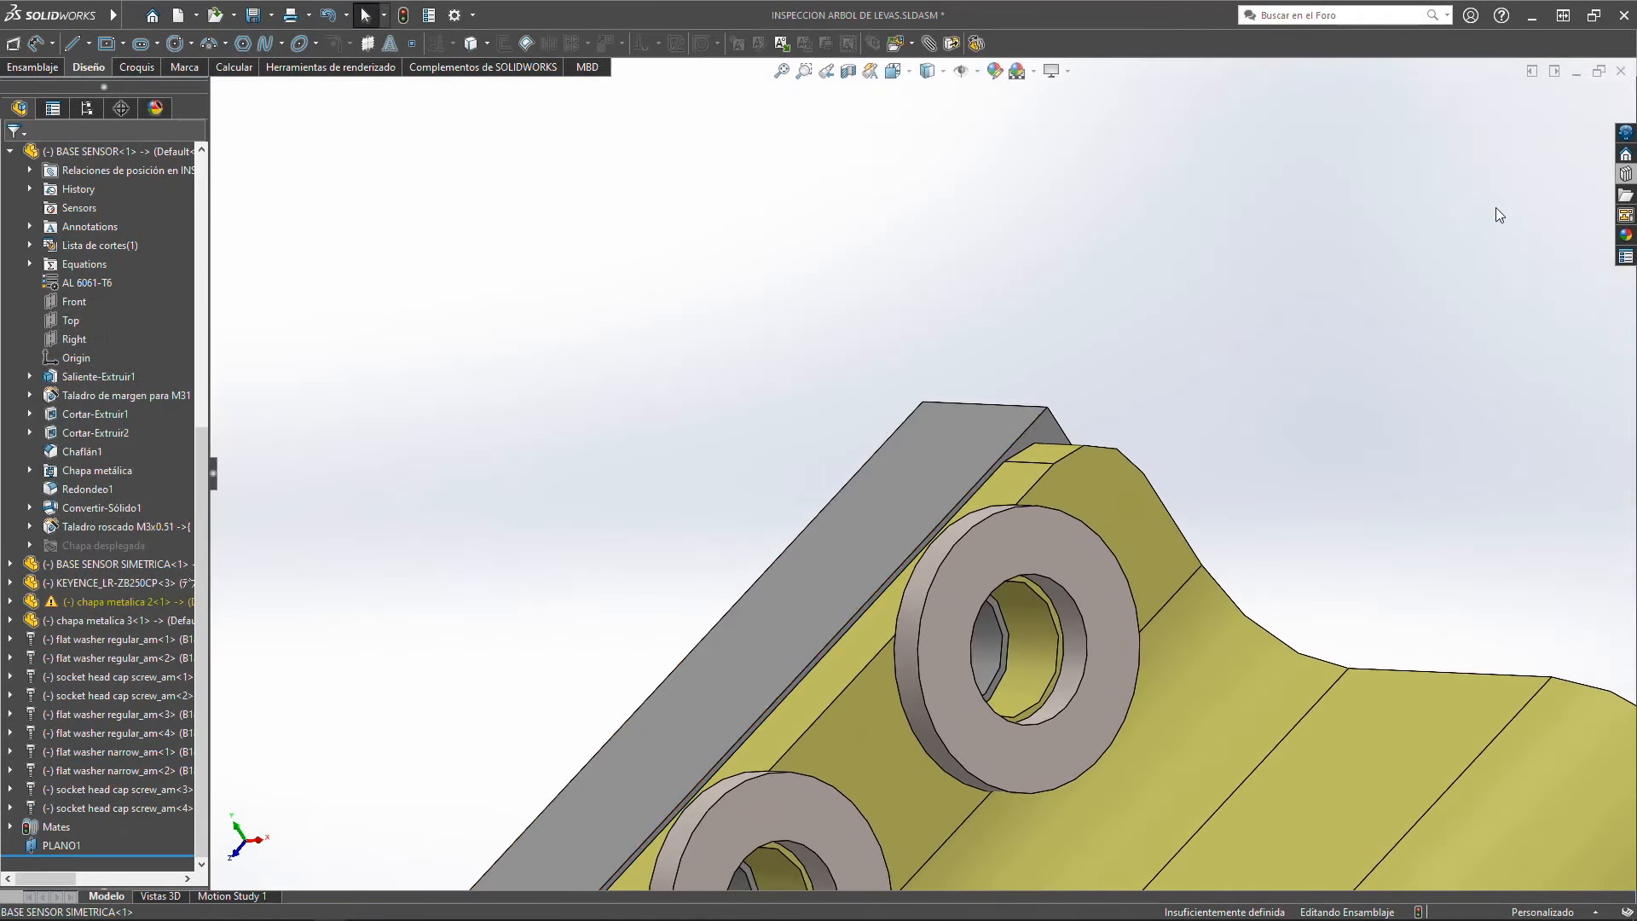
pyautogui.click(1625, 175)
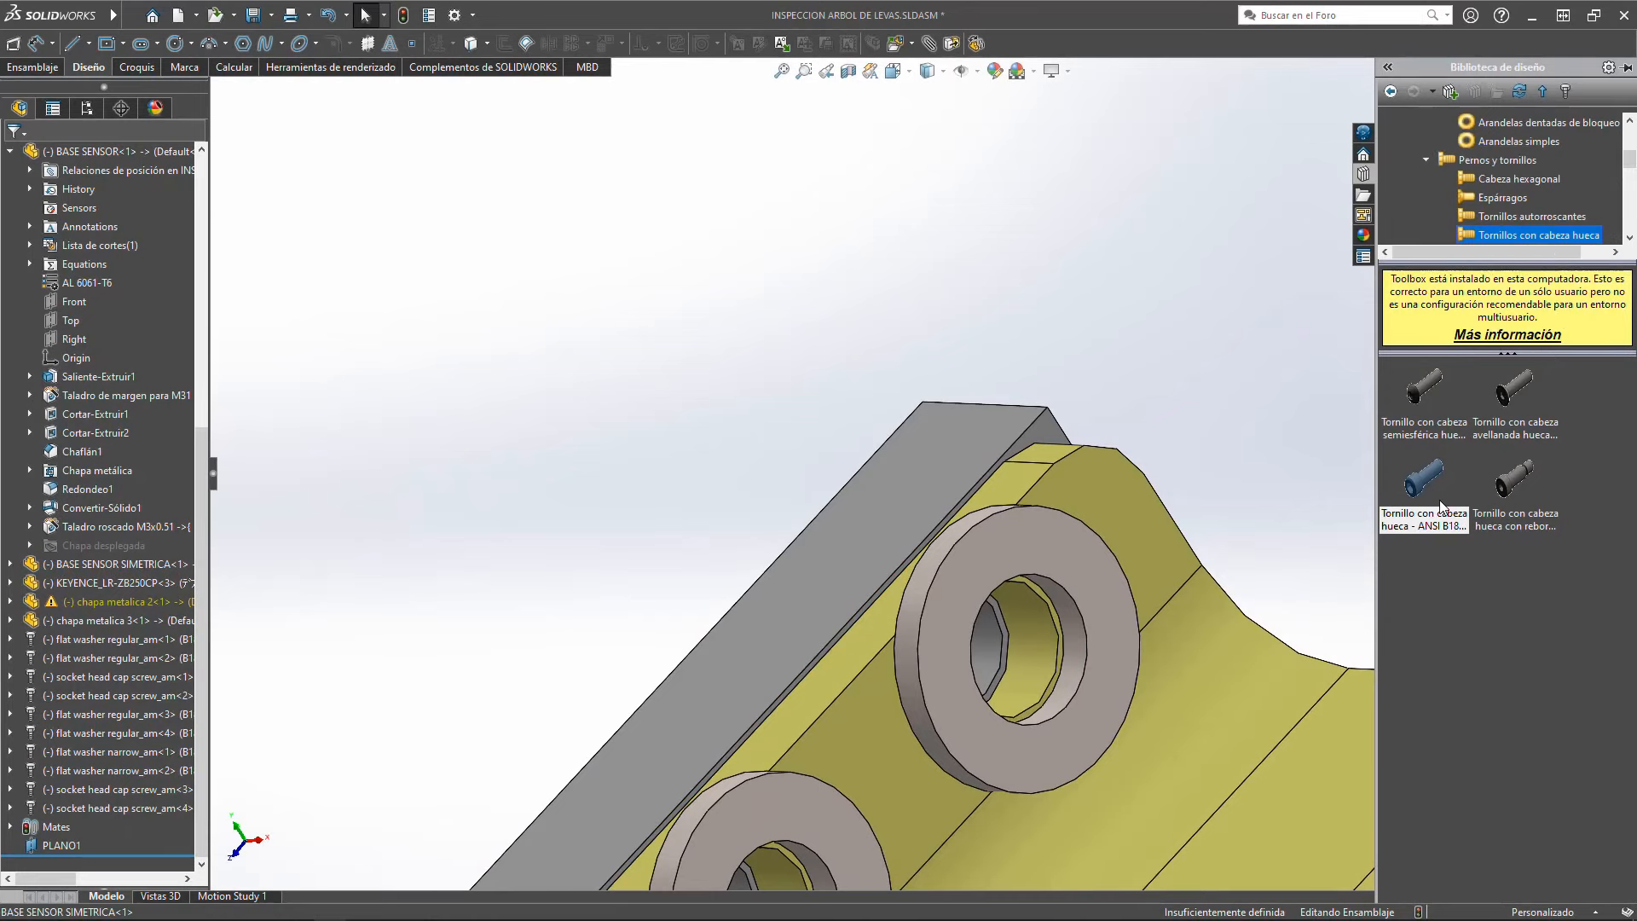
pyautogui.moveTo(1441, 506); pyautogui.dragTo(1078, 601)
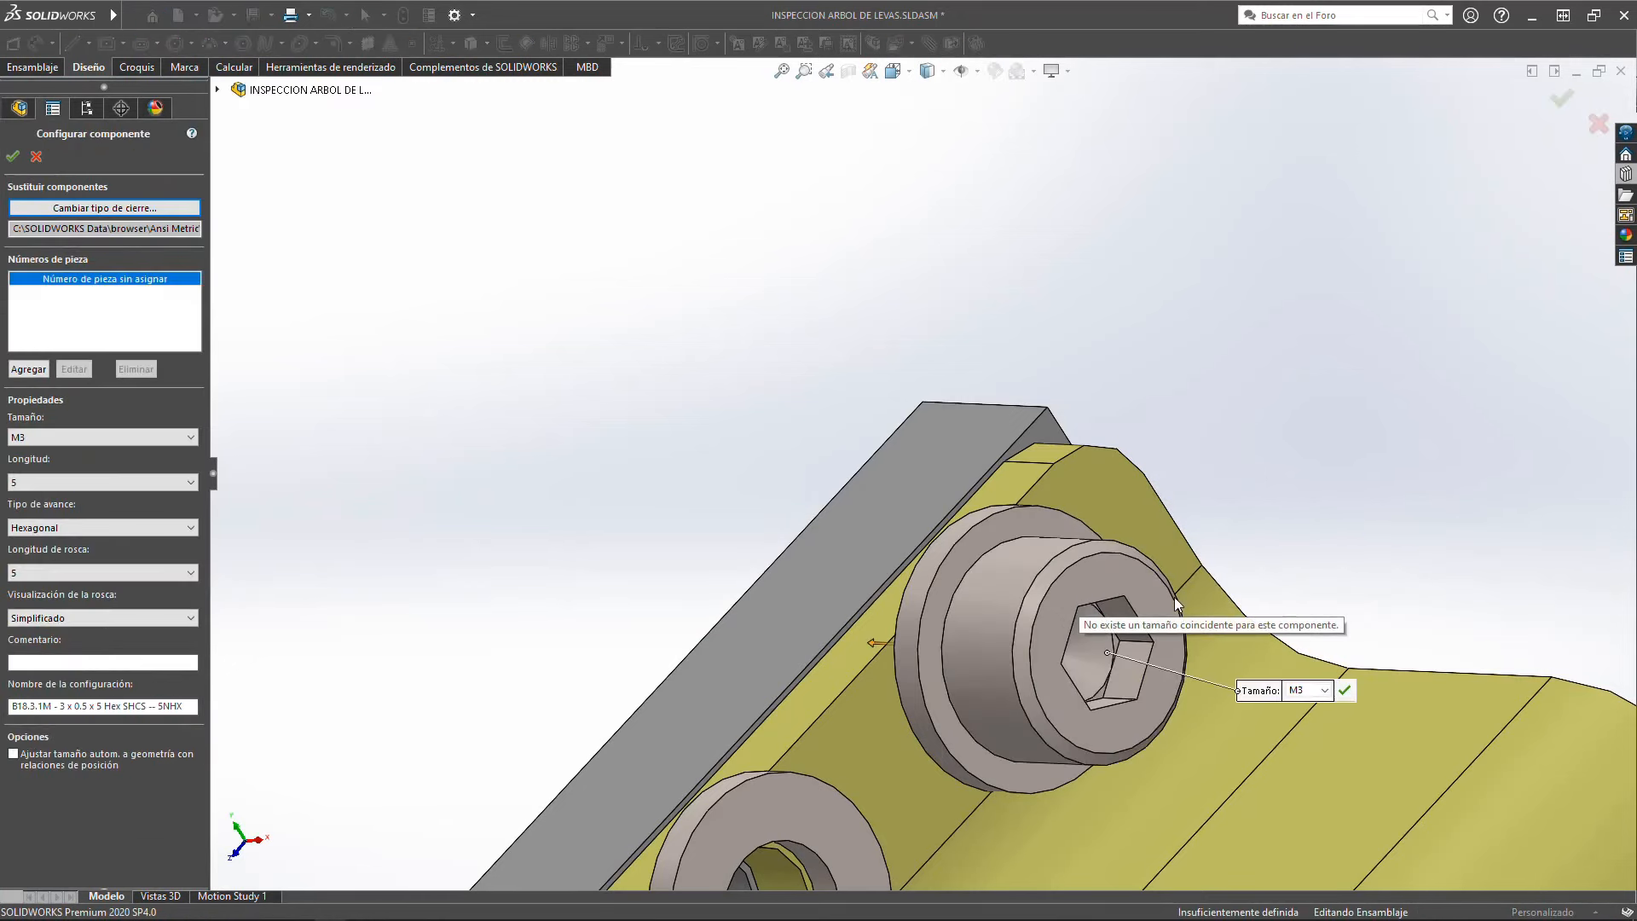
pyautogui.click(53, 484)
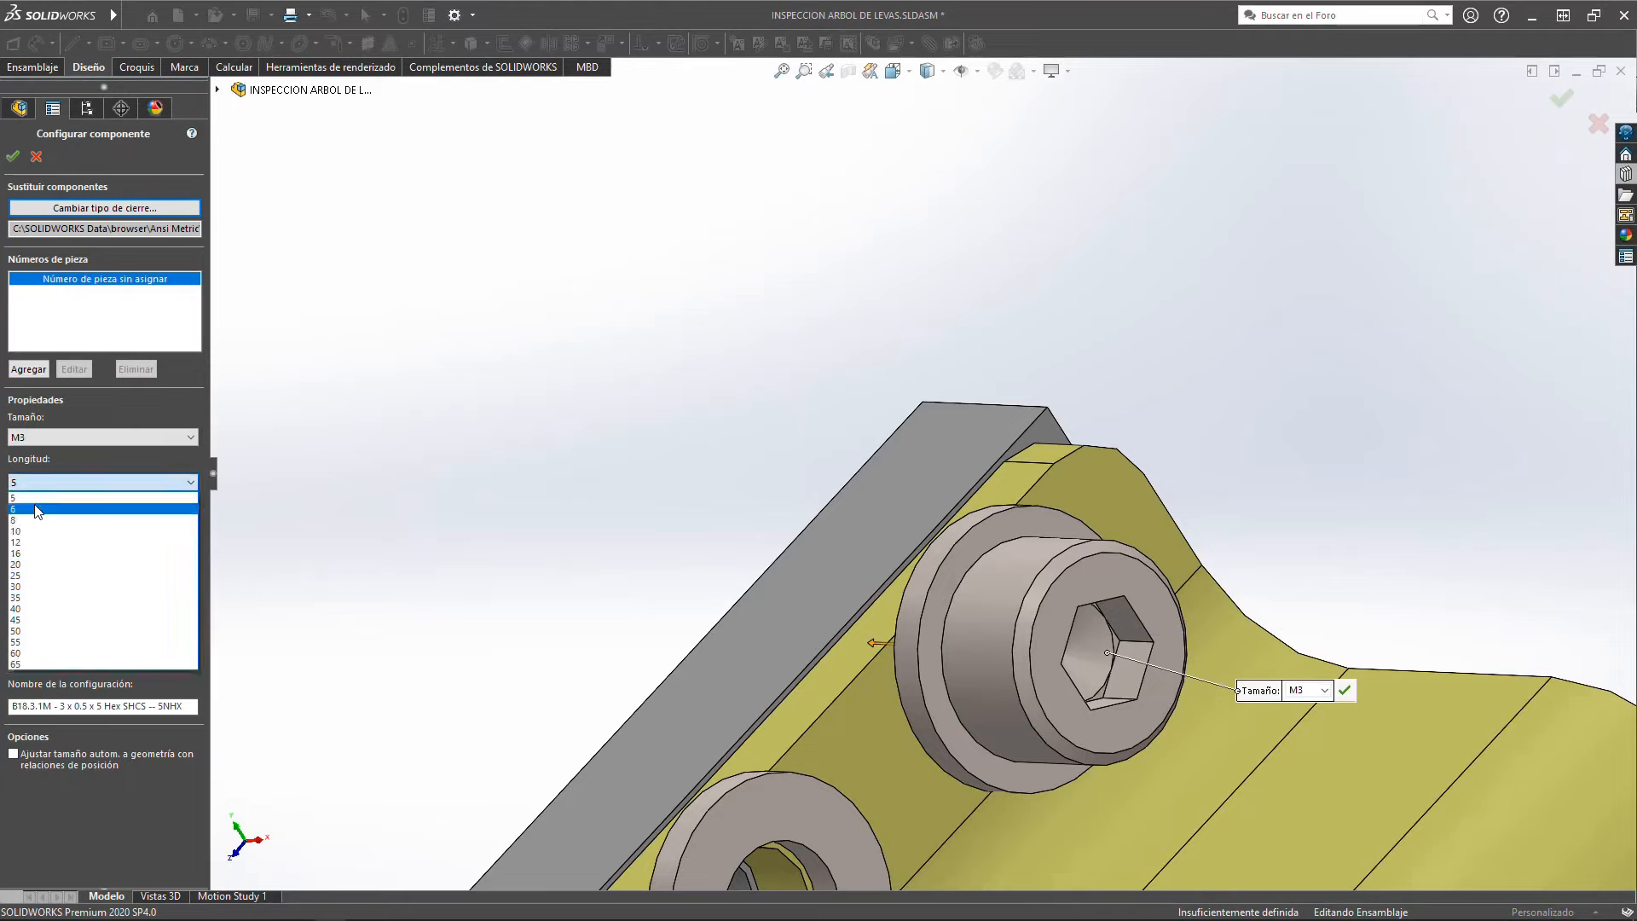
pyautogui.click(37, 510)
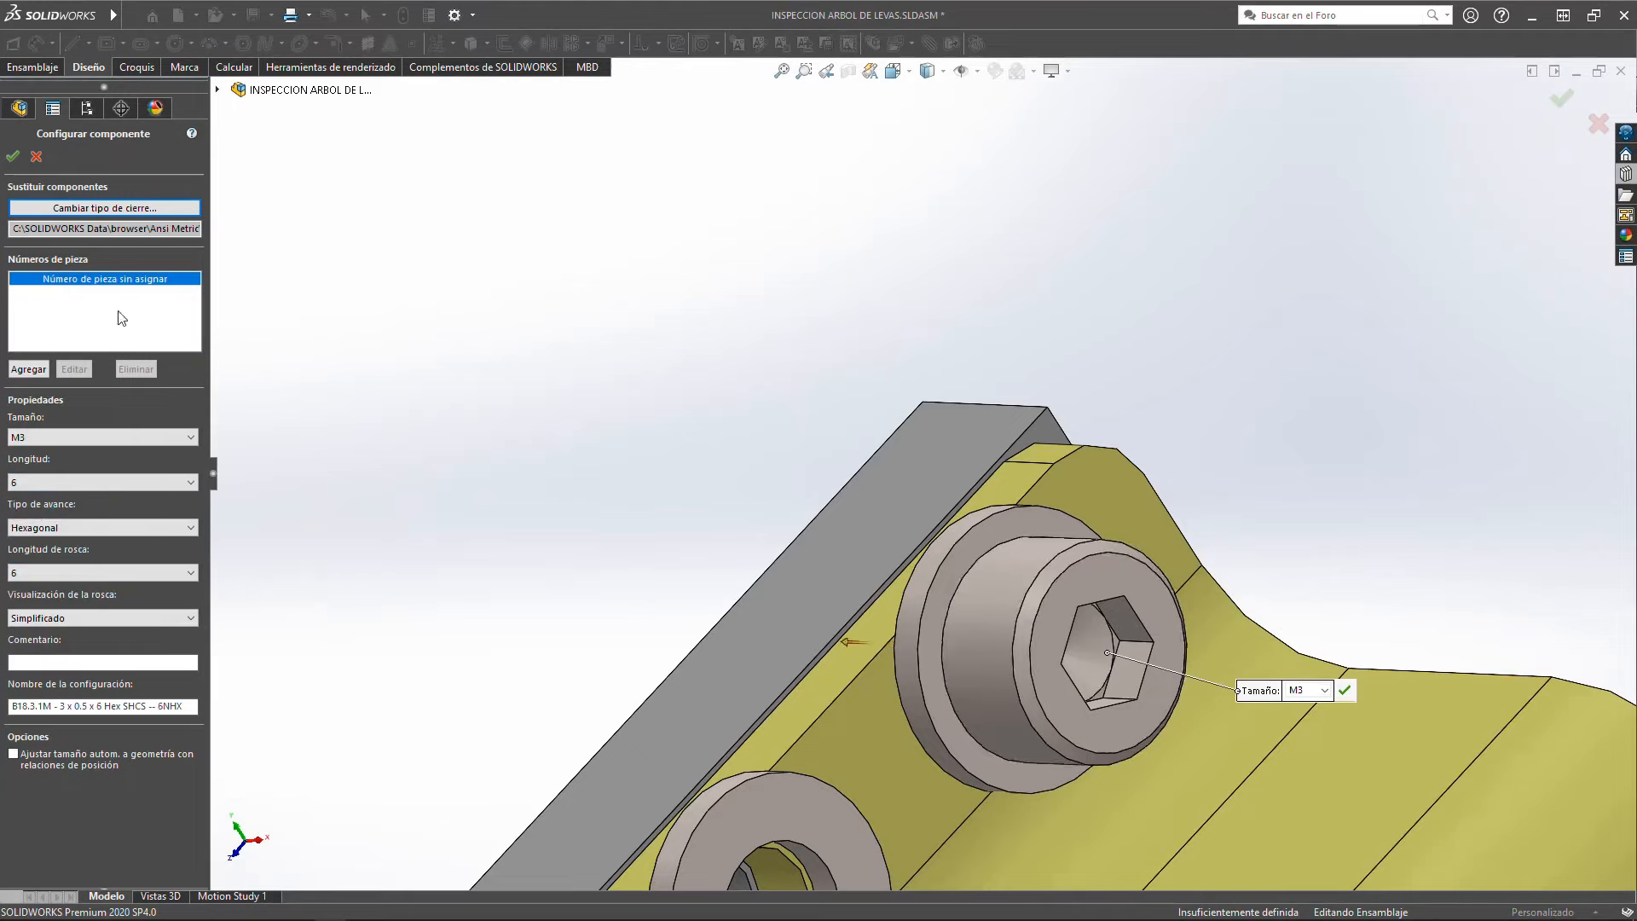
pyautogui.click(13, 156)
# Step: Place a second M3 x 6 socket head cap screw in the other washer on the yellow plate and finish inserting
pyautogui.scroll(4, 952, 642)
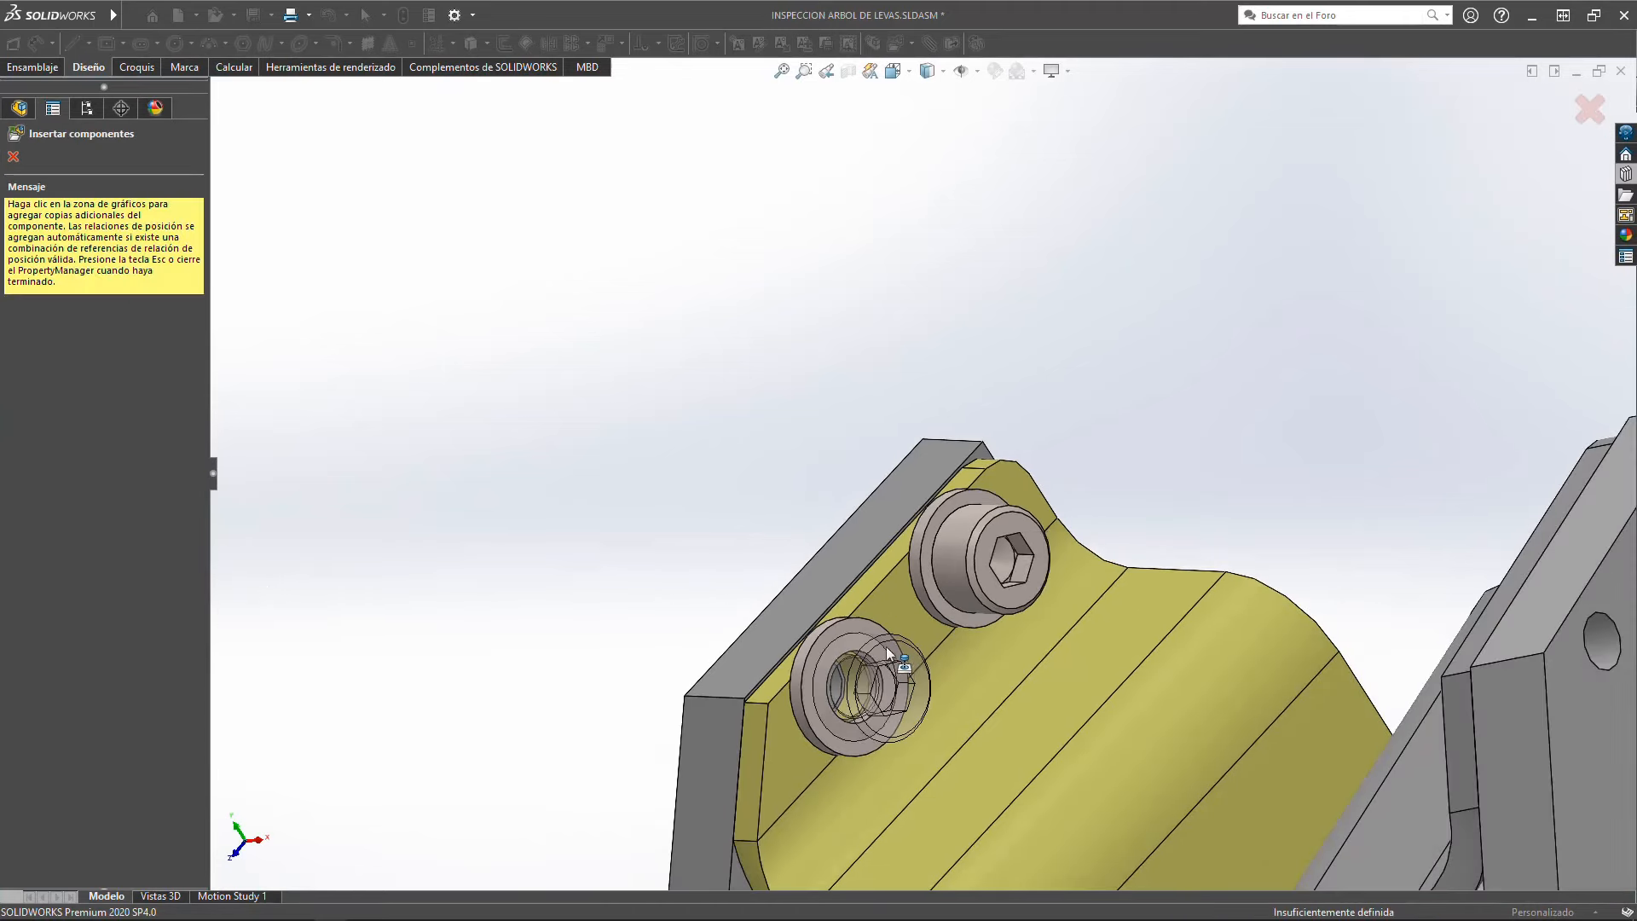
pyautogui.click(879, 636)
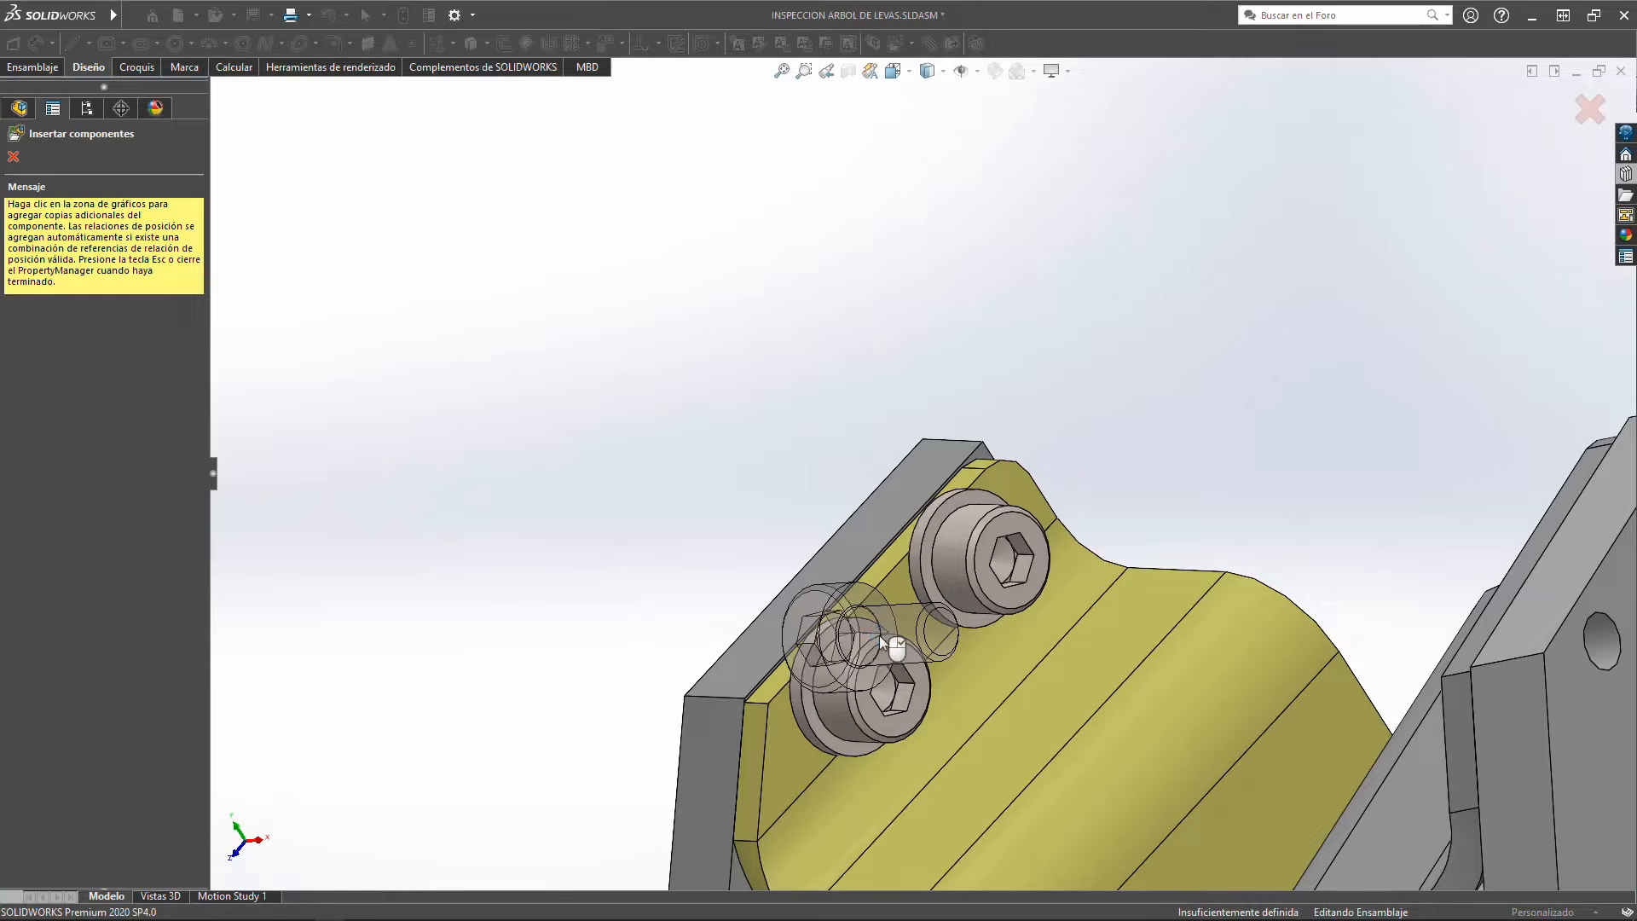
pyautogui.press('Escape')
# Step: Make the upright bracket behind the yellow plate transparent and examine how far the two M3 x 6 screws reach into its holes
pyautogui.moveTo(879, 636); pyautogui.dragTo(684, 533, button='middle')
pyautogui.scroll(-5, 684, 533)
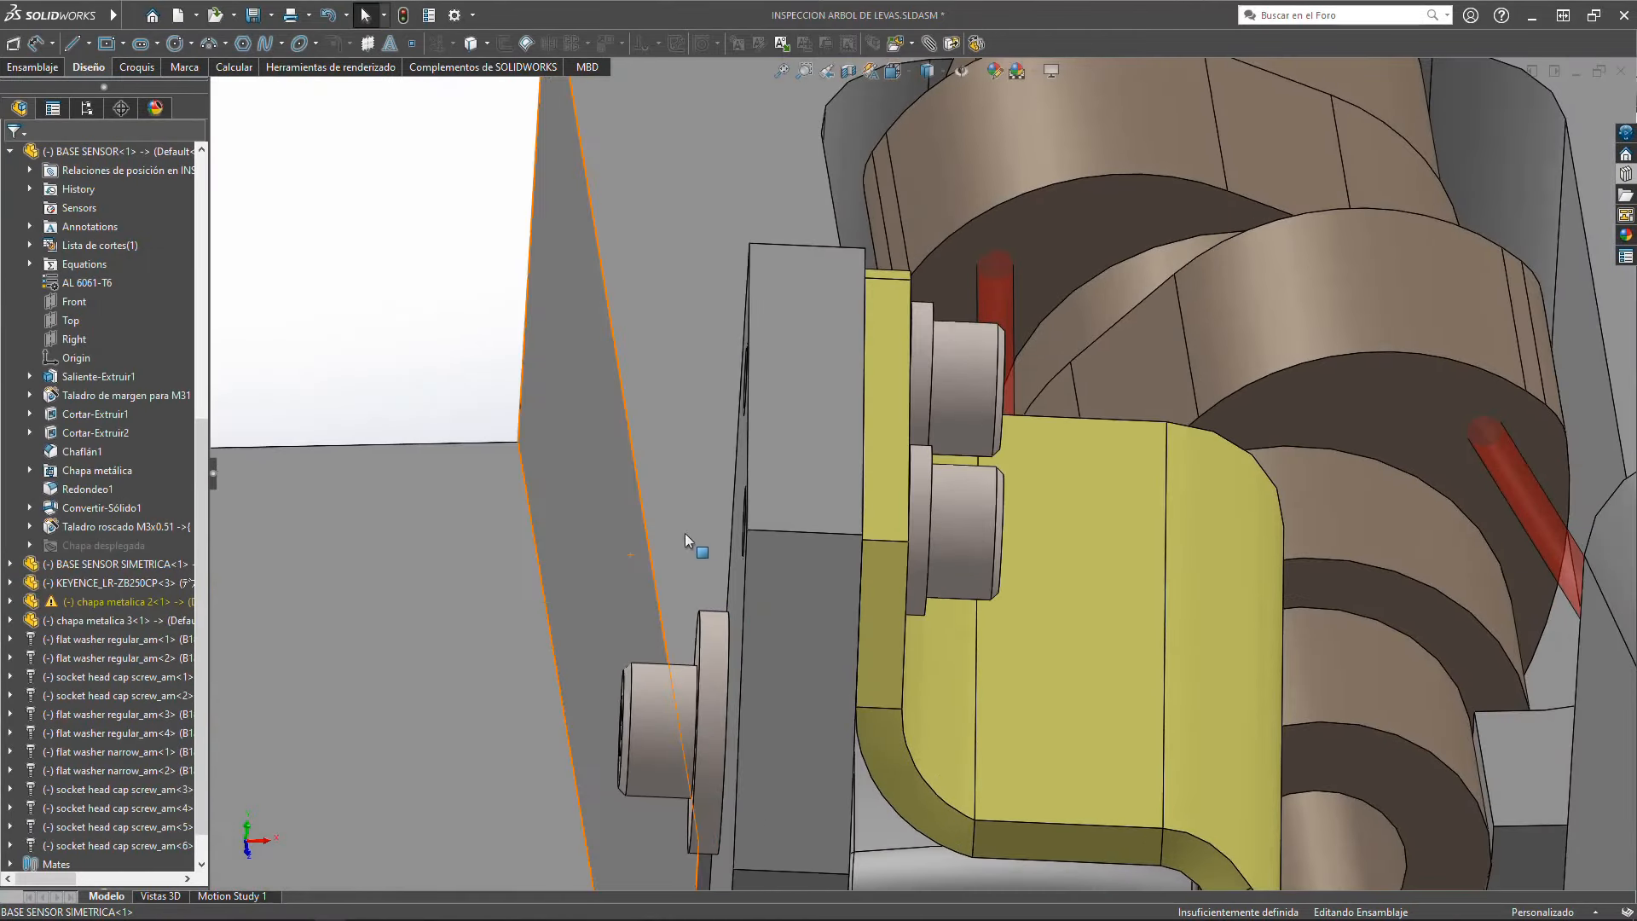
pyautogui.scroll(-3, 801, 408)
pyautogui.scroll(2, 933, 372)
pyautogui.scroll(-2, 848, 592)
pyautogui.click(836, 582)
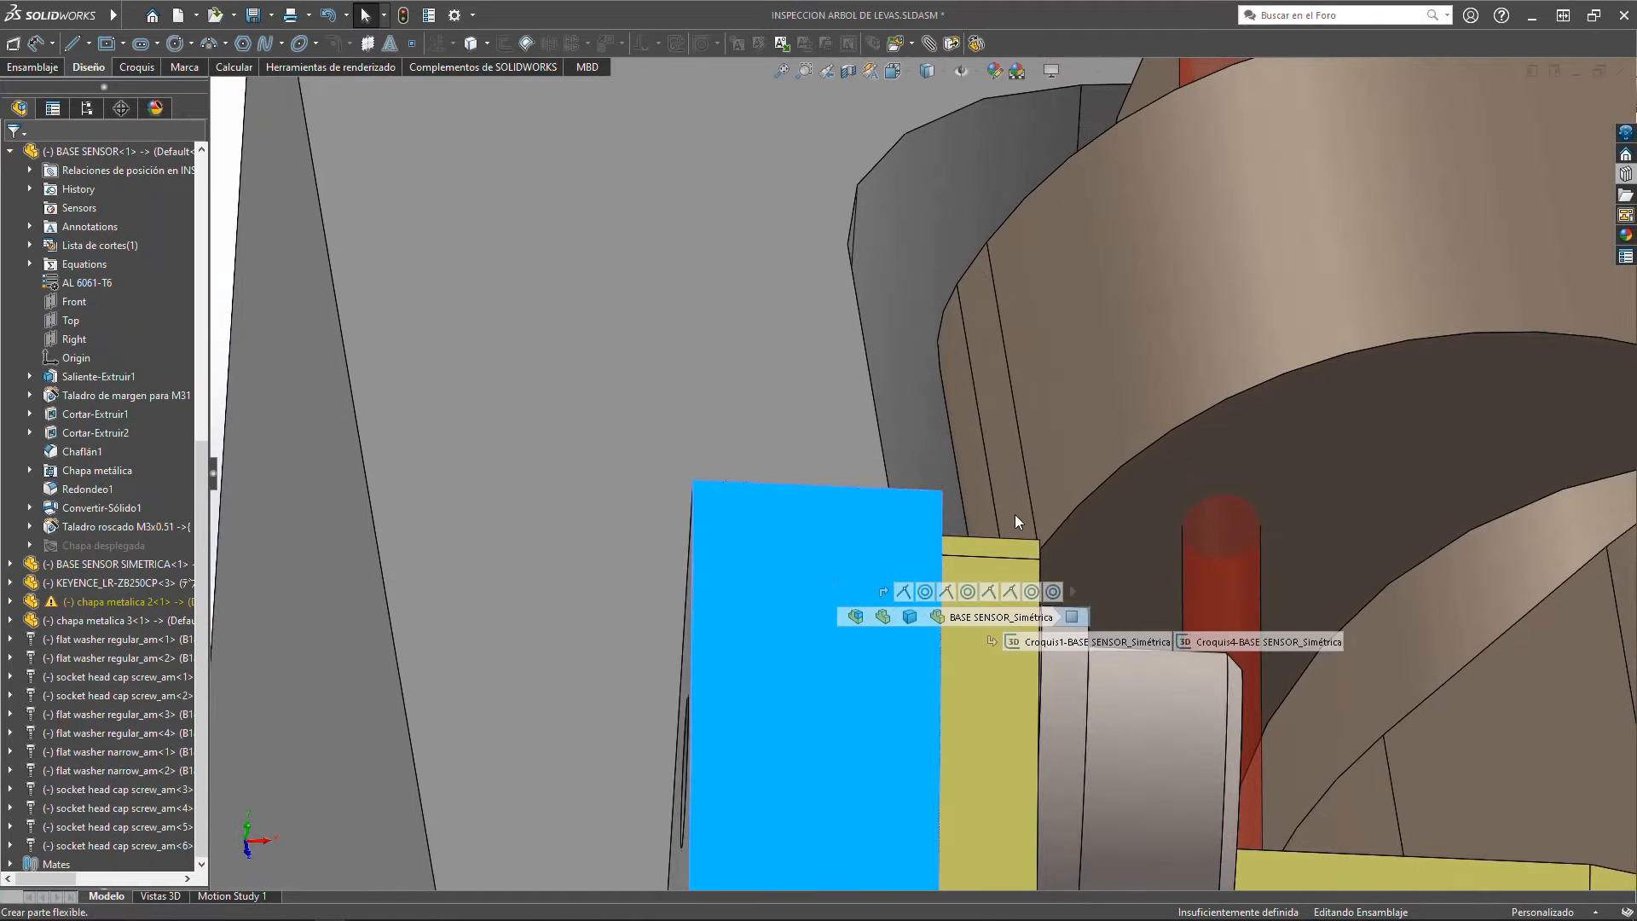
pyautogui.scroll(5, 1003, 505)
pyautogui.press('Escape')
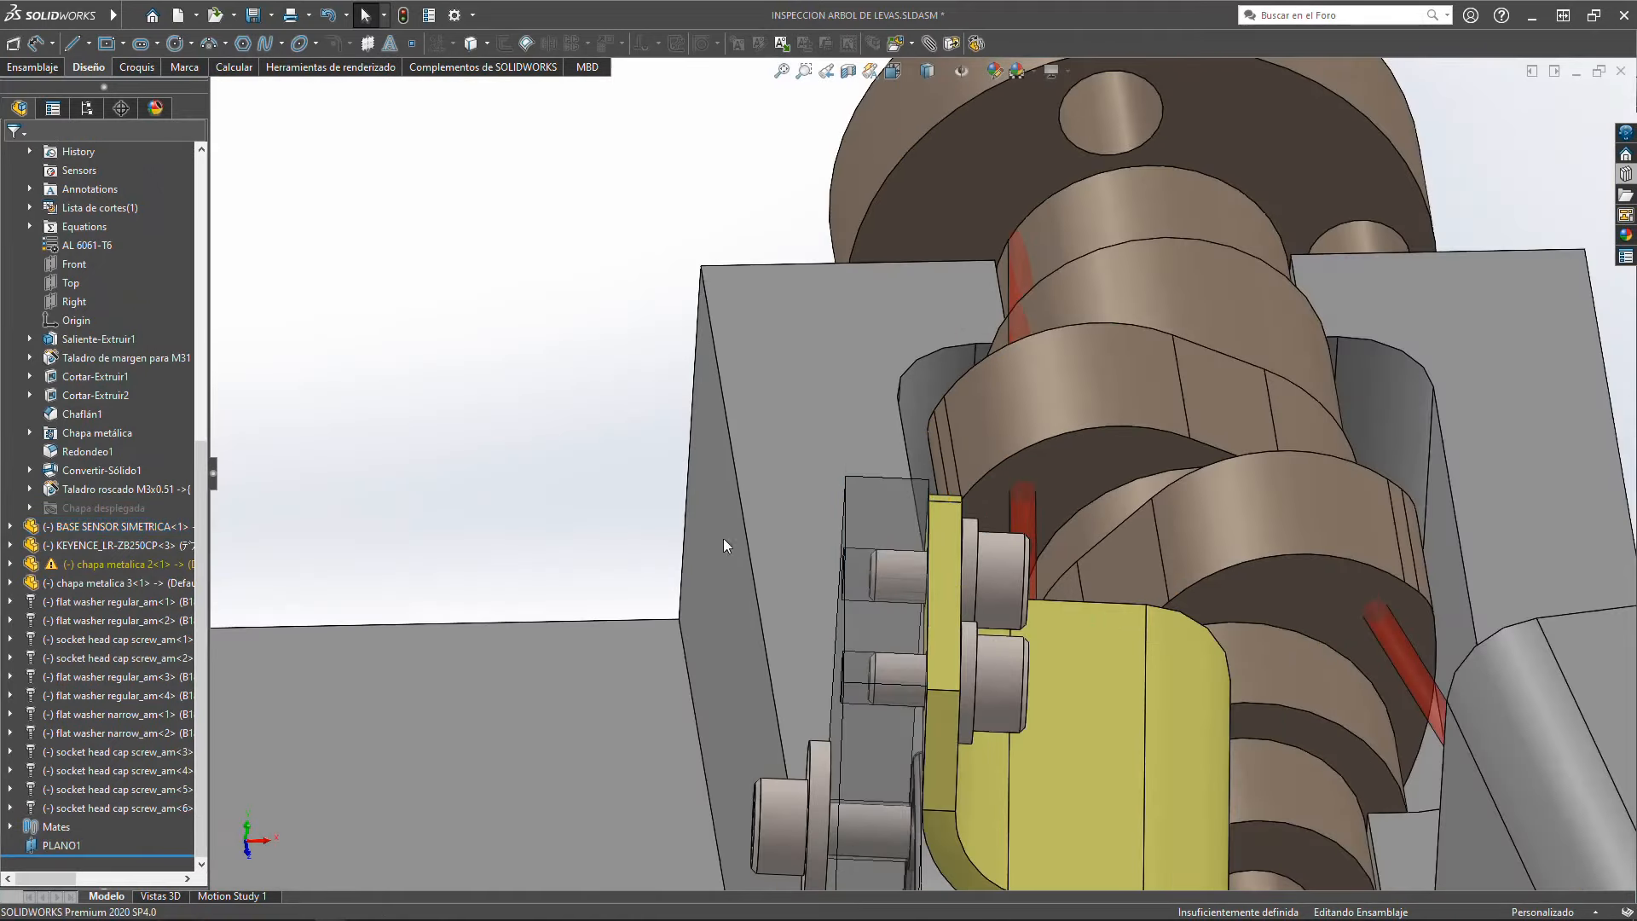
pyautogui.scroll(-4, 914, 713)
pyautogui.moveTo(933, 723); pyautogui.dragTo(877, 353, button='middle')
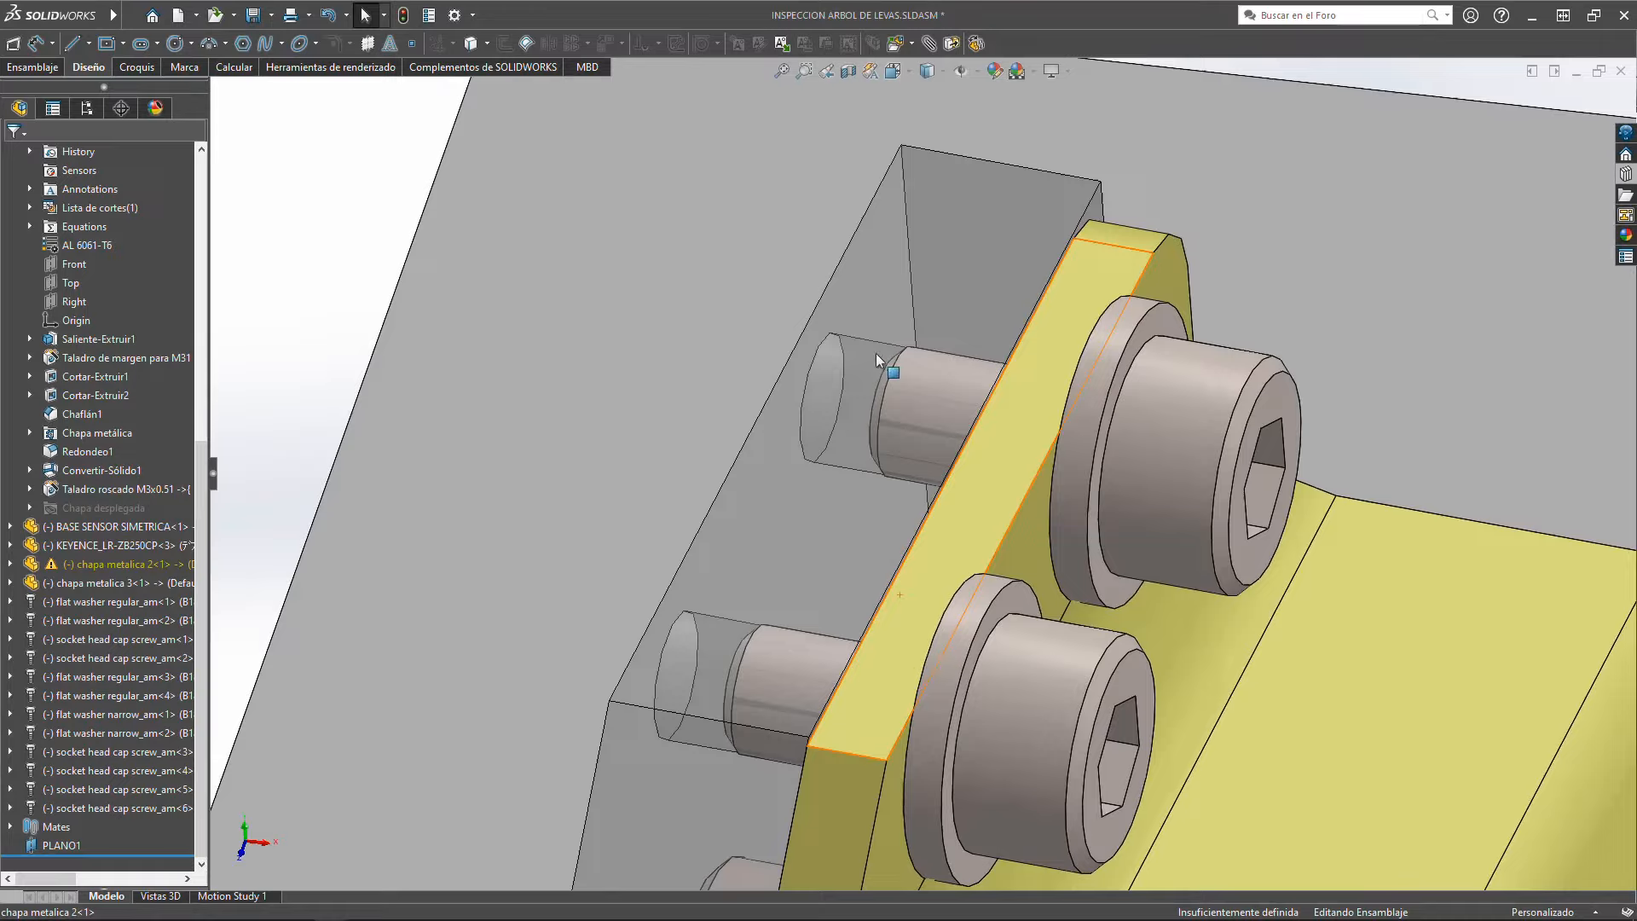
pyautogui.scroll(5, 887, 392)
pyautogui.scroll(-6, 921, 426)
pyautogui.scroll(5, 1007, 401)
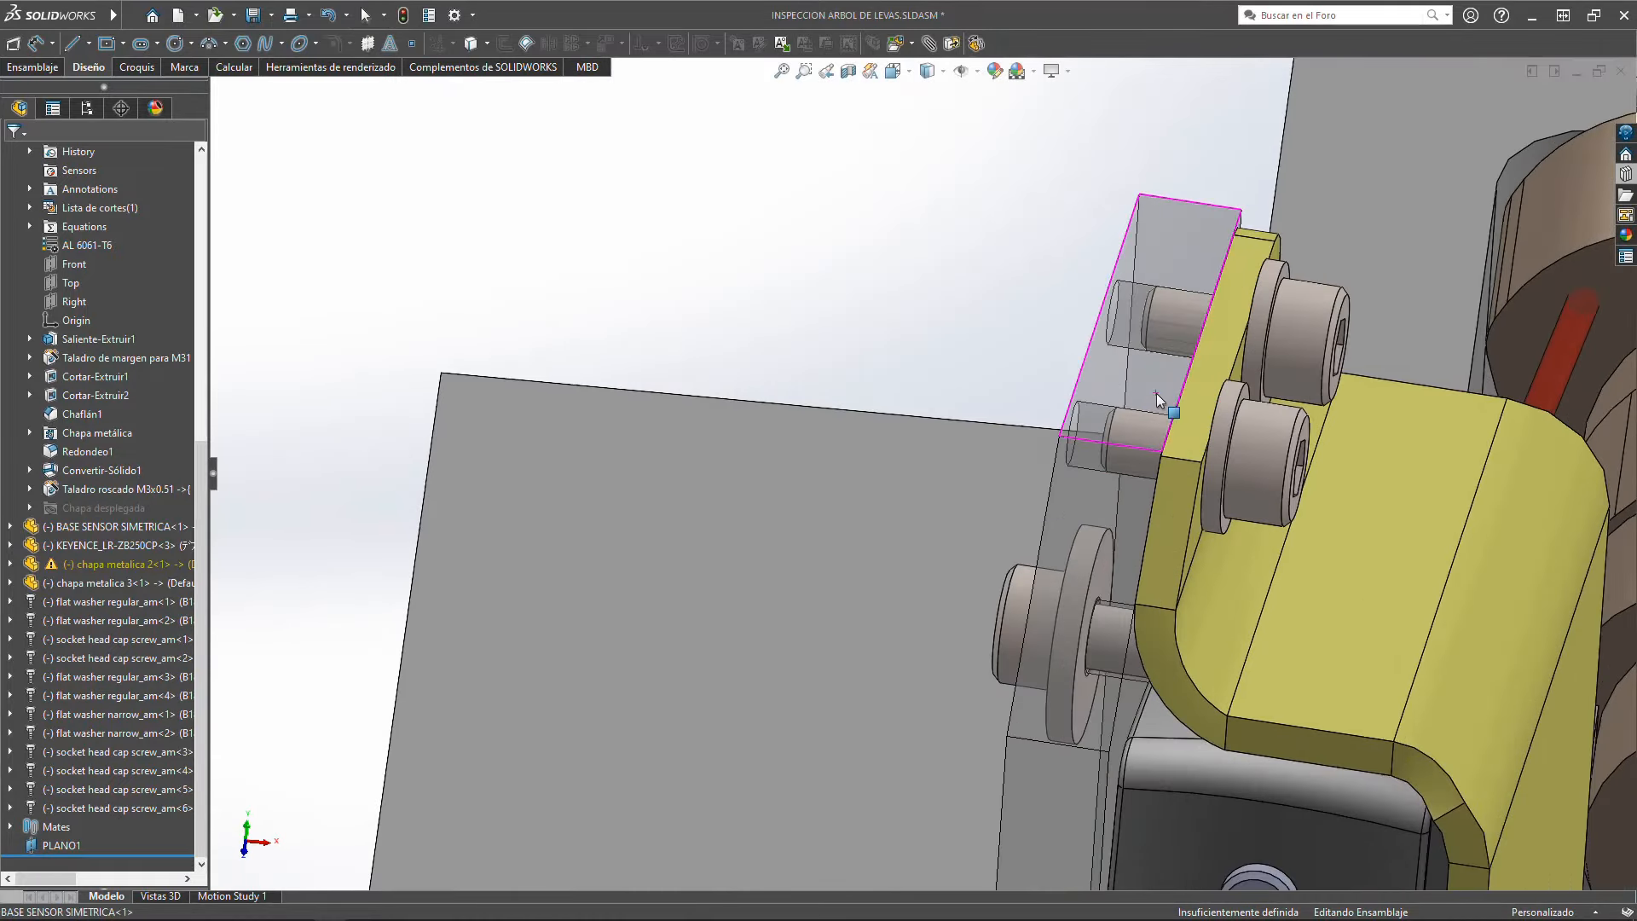
# Step: Measure the distance from the tip of the second M3 x 6 screw to the yellow plate's face against the bracket
pyautogui.moveTo(1156, 392); pyautogui.dragTo(1008, 418, button='middle')
pyautogui.scroll(2, 1068, 419)
pyautogui.click(1061, 423)
pyautogui.scroll(-2, 1008, 417)
pyautogui.press('m')
pyautogui.click(1101, 309)
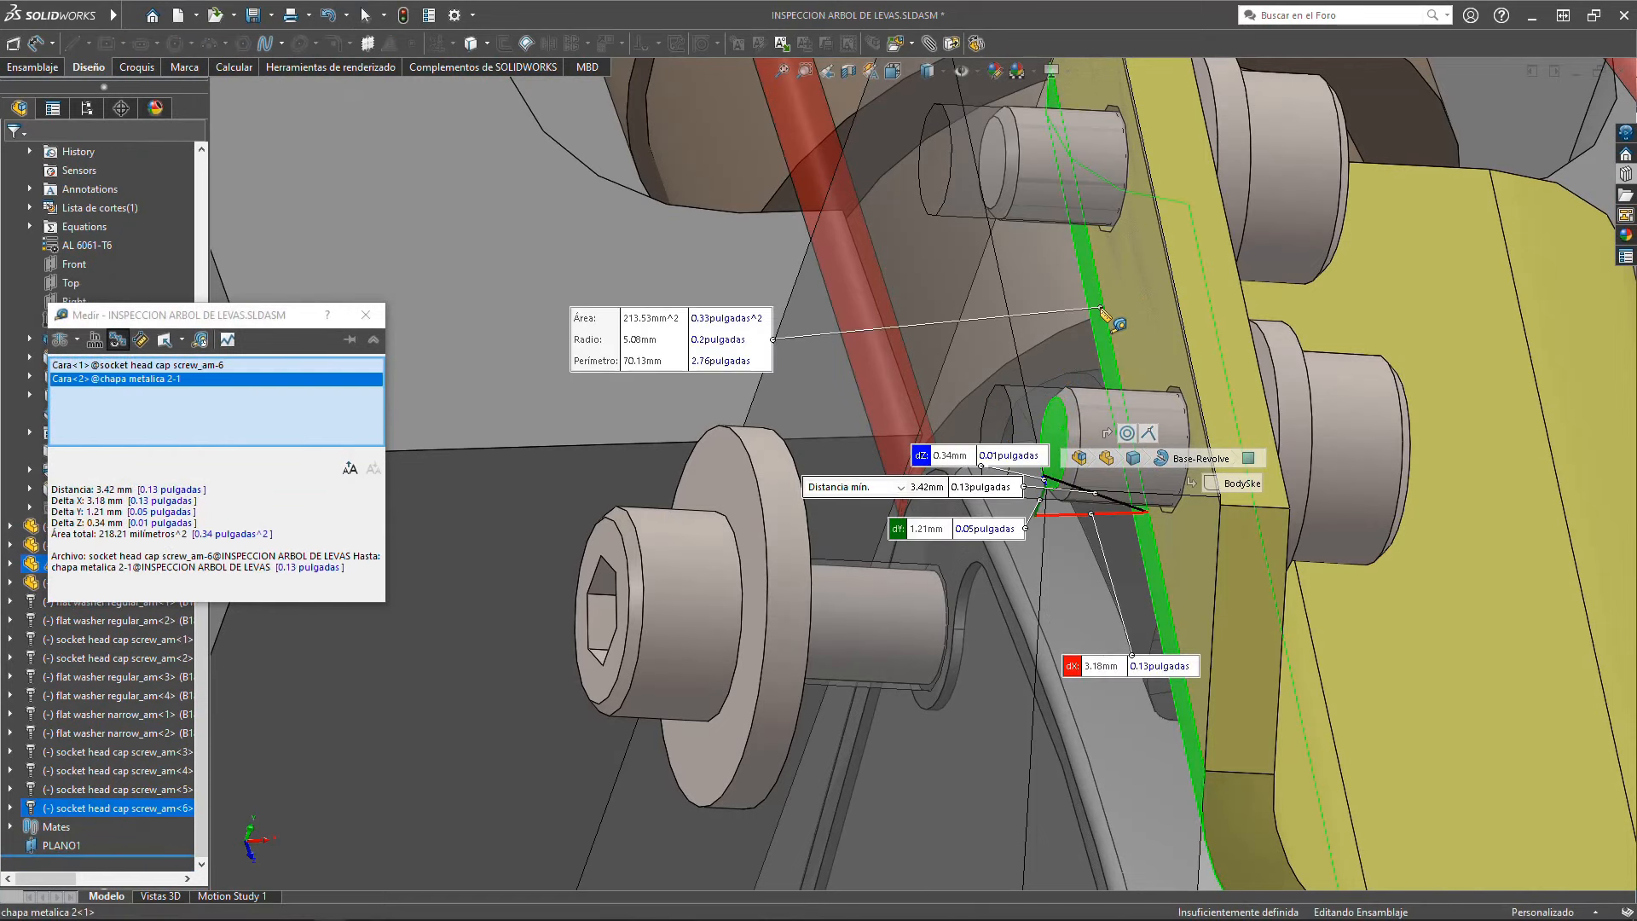
pyautogui.press('Escape')
# Step: Examine from several sides how deep the two plate screws sit in the transparent bracket's holes
pyautogui.scroll(4, 1122, 422)
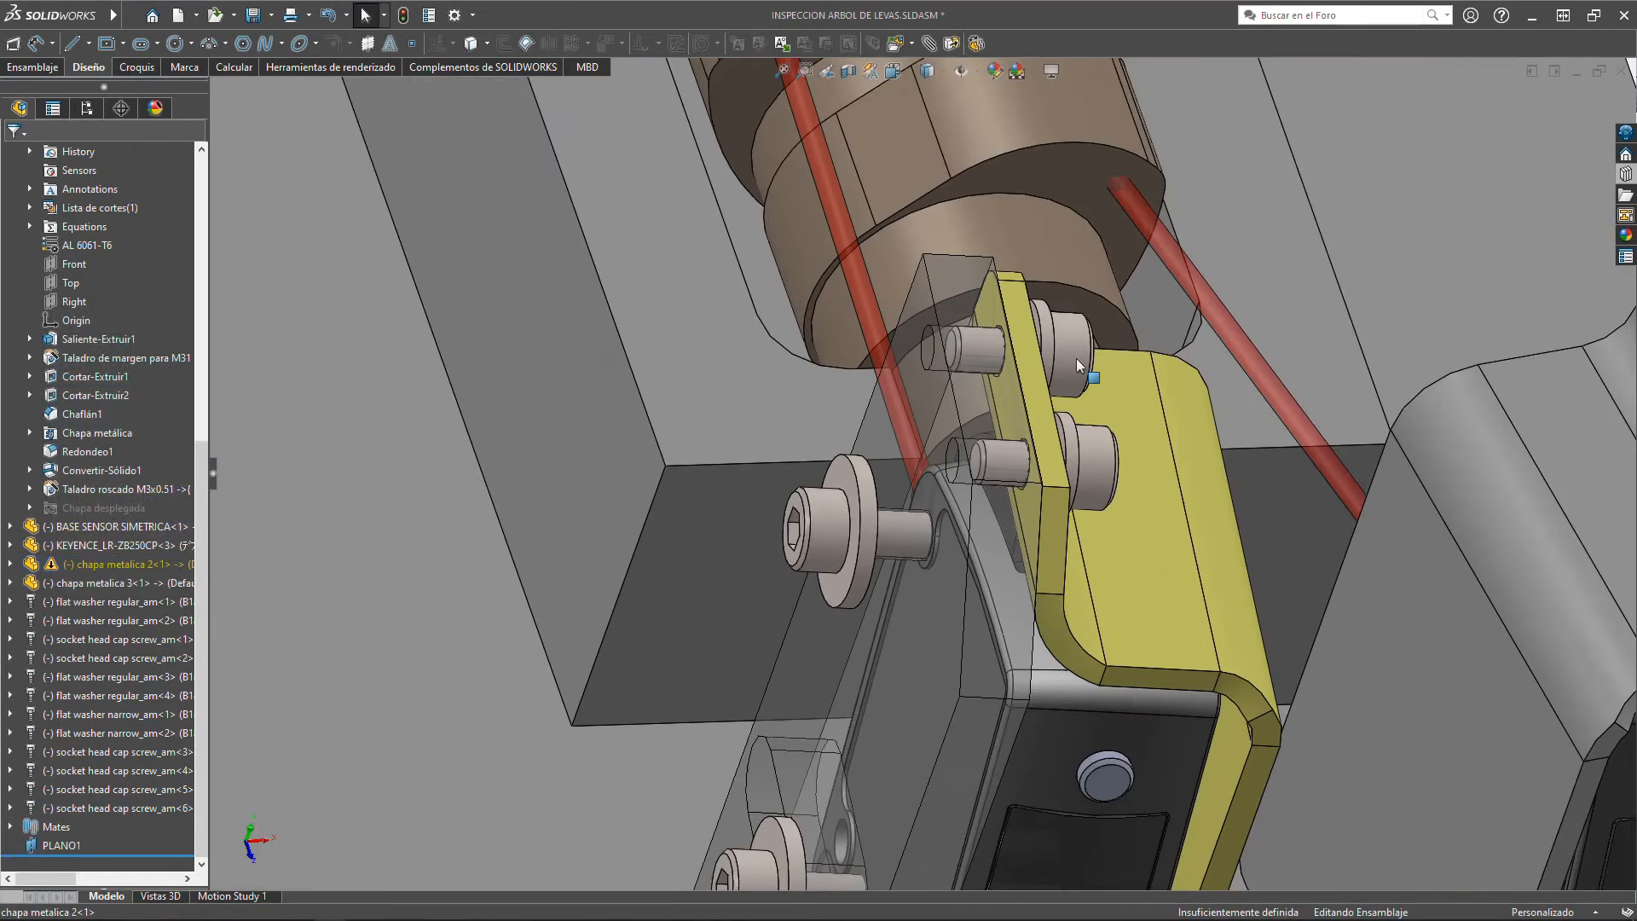
pyautogui.moveTo(1076, 358); pyautogui.dragTo(1002, 341, button='middle')
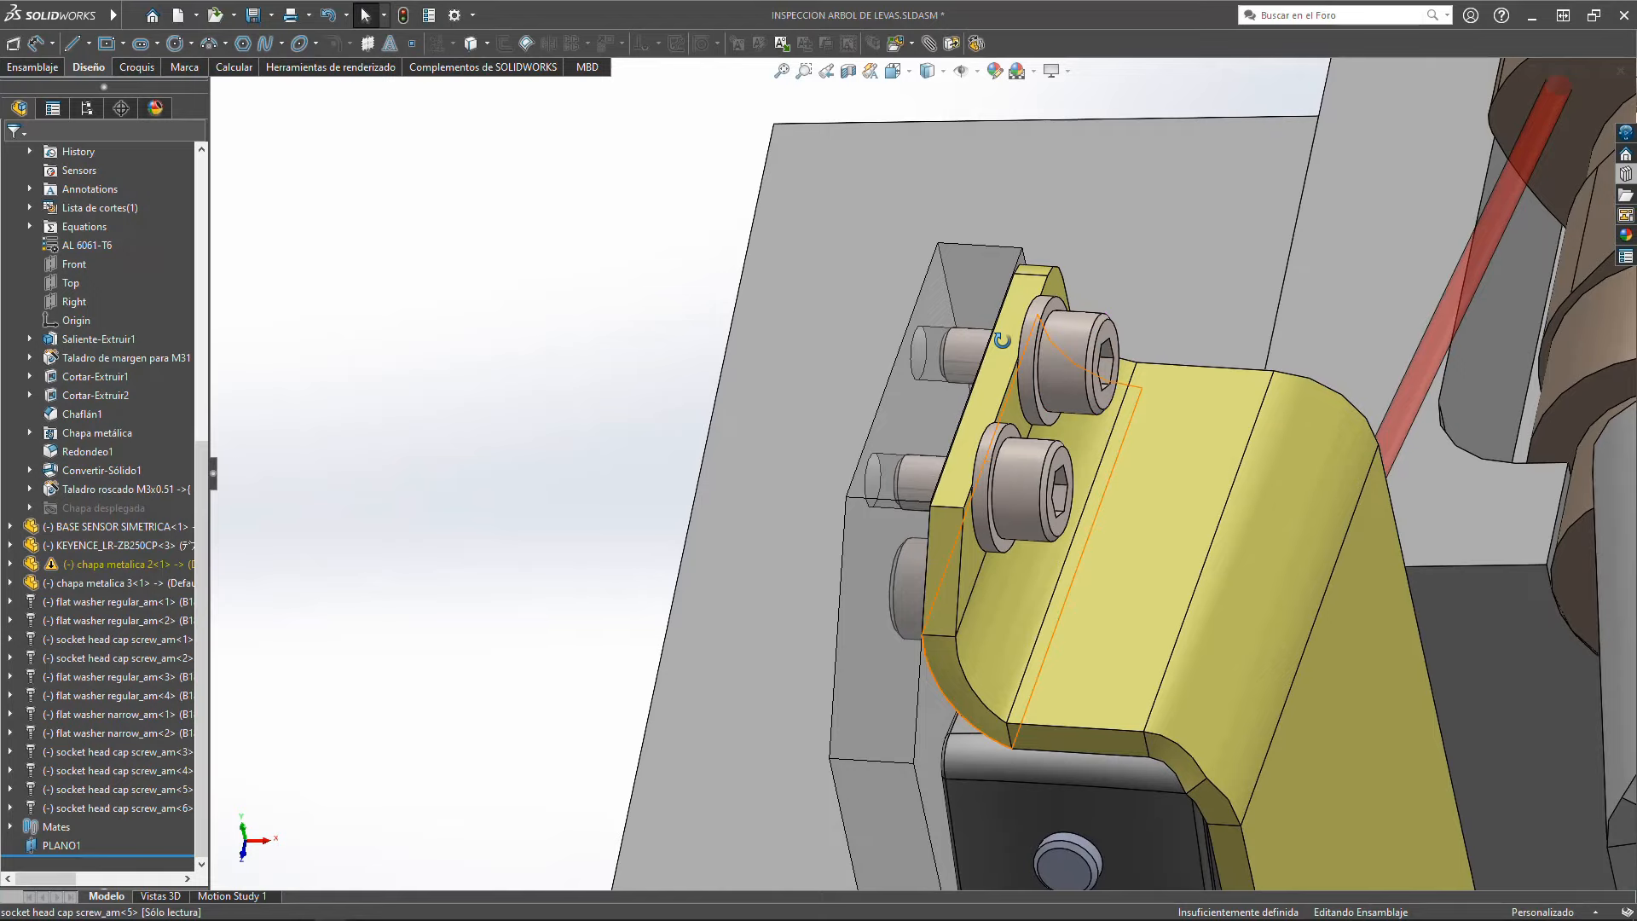
pyautogui.scroll(-3, 938, 375)
pyautogui.moveTo(938, 376); pyautogui.dragTo(1030, 448, button='middle')
pyautogui.scroll(5, 1205, 325)
pyautogui.scroll(-4, 1155, 522)
pyautogui.scroll(-3, 1005, 404)
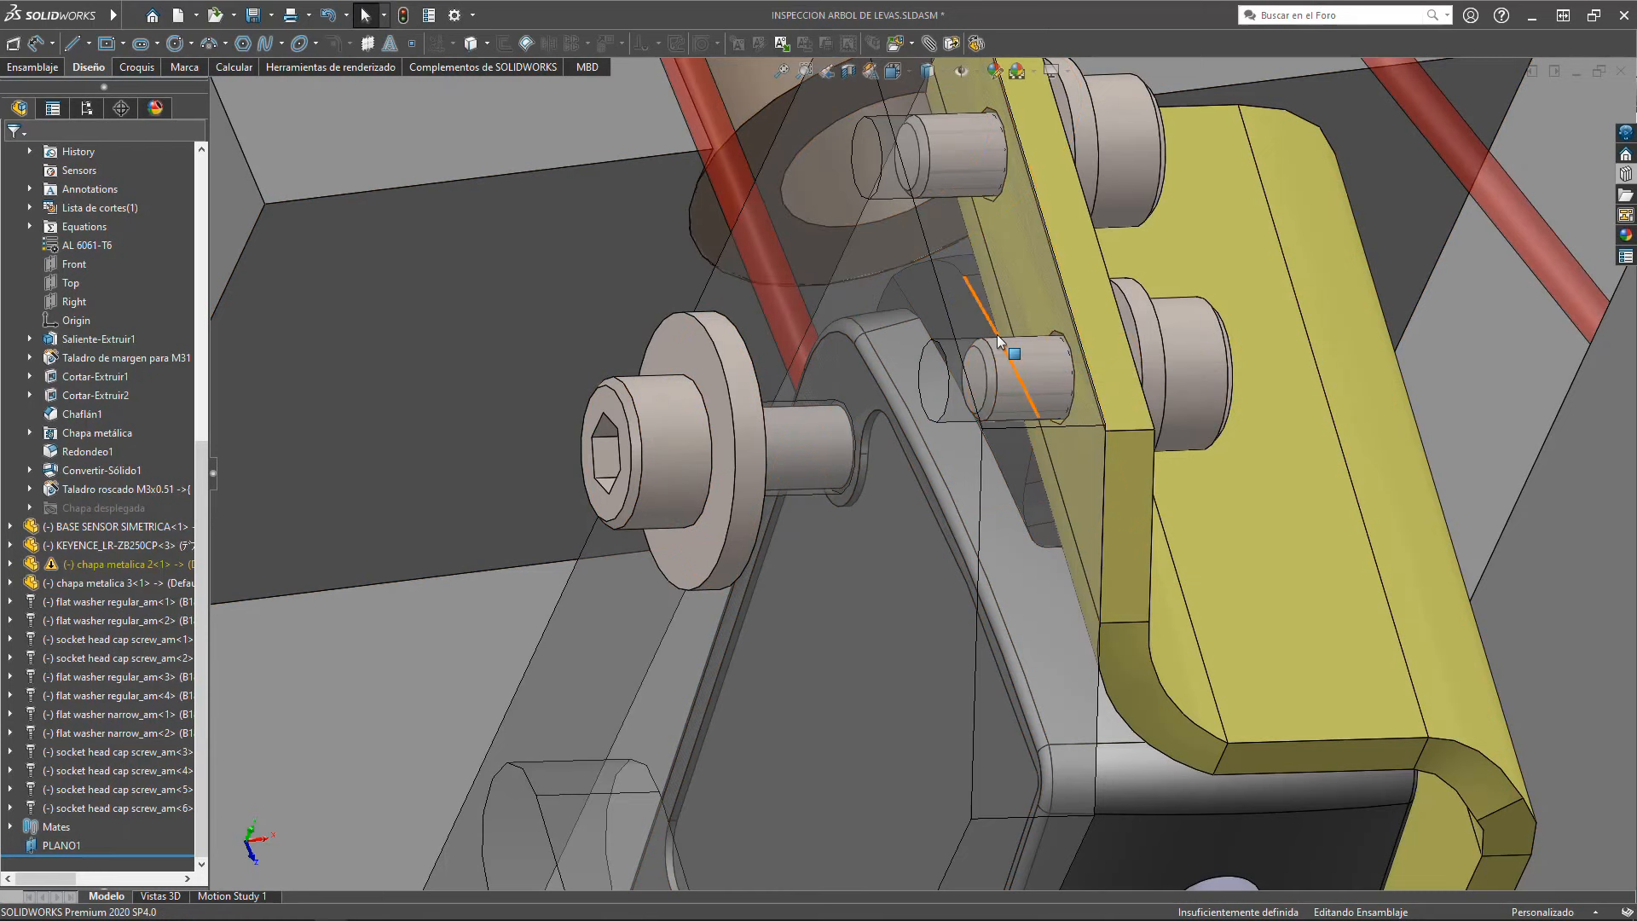
pyautogui.moveTo(996, 335); pyautogui.dragTo(883, 341, button='middle')
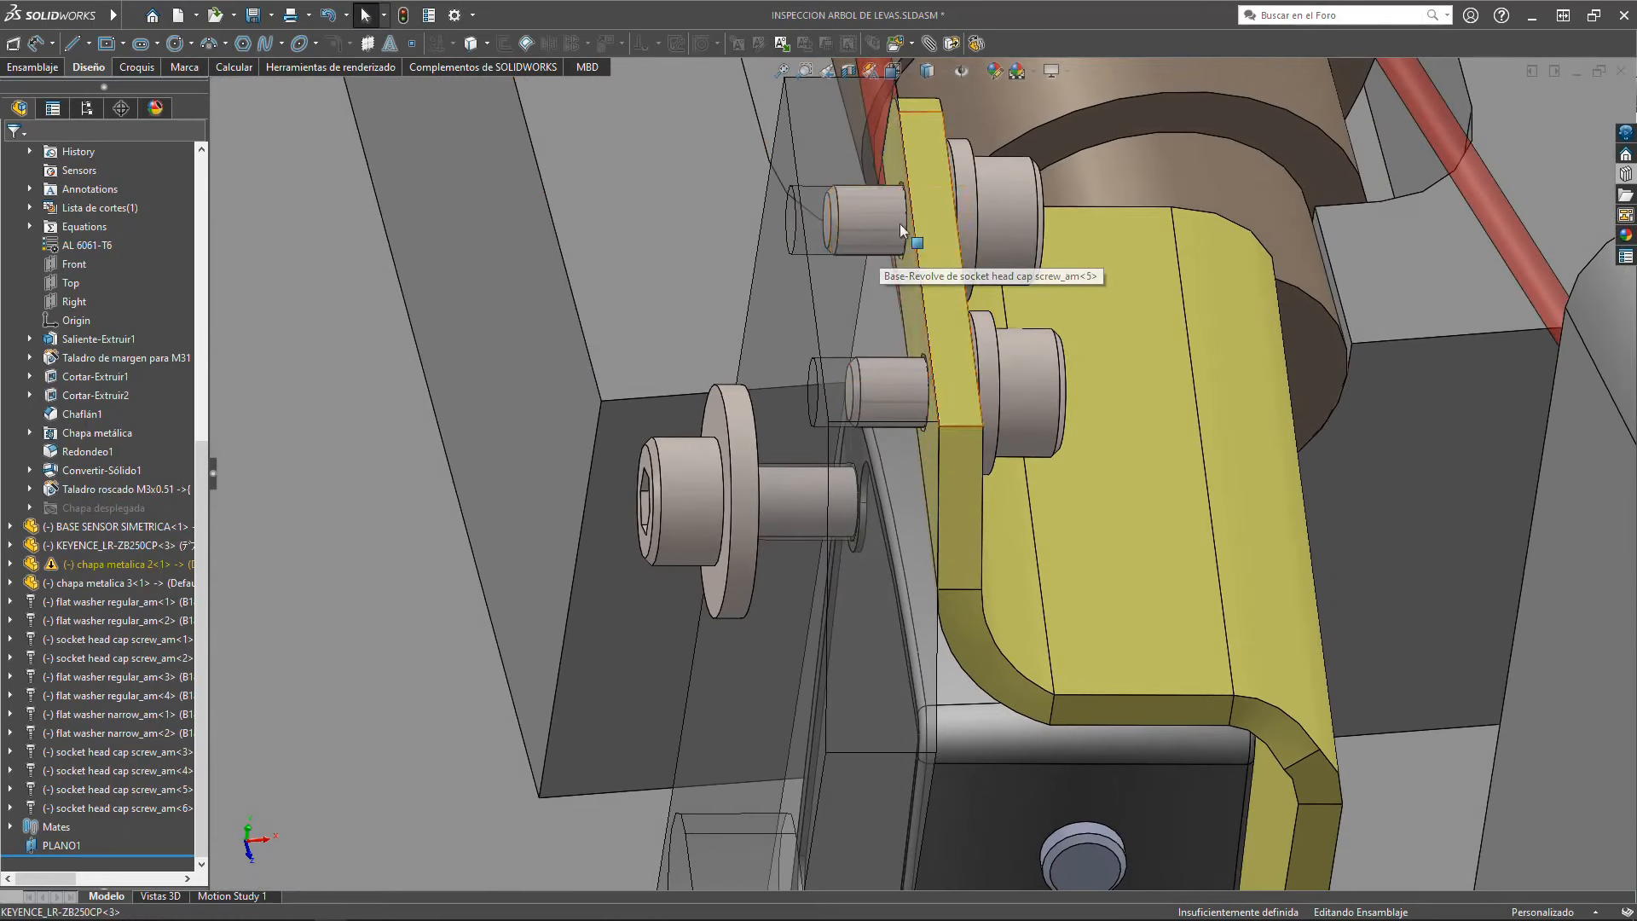
# Step: Lengthen the first plate screw with its length handle until its tip reaches the bracket's outer face
pyautogui.click(857, 223)
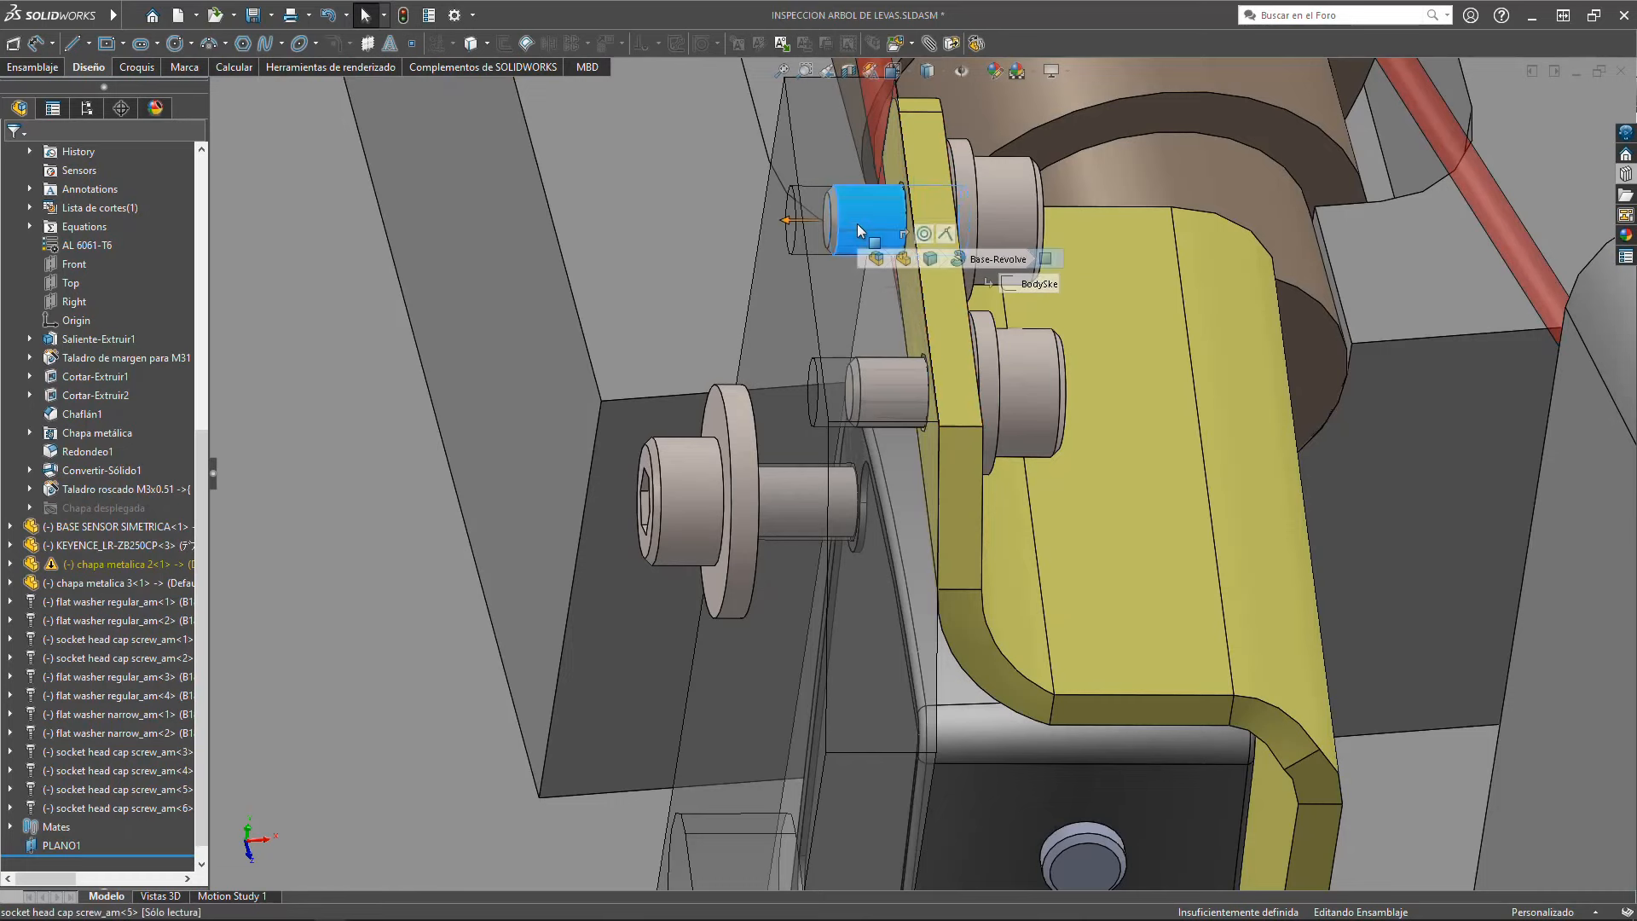
pyautogui.moveTo(857, 223); pyautogui.dragTo(888, 335, button='middle')
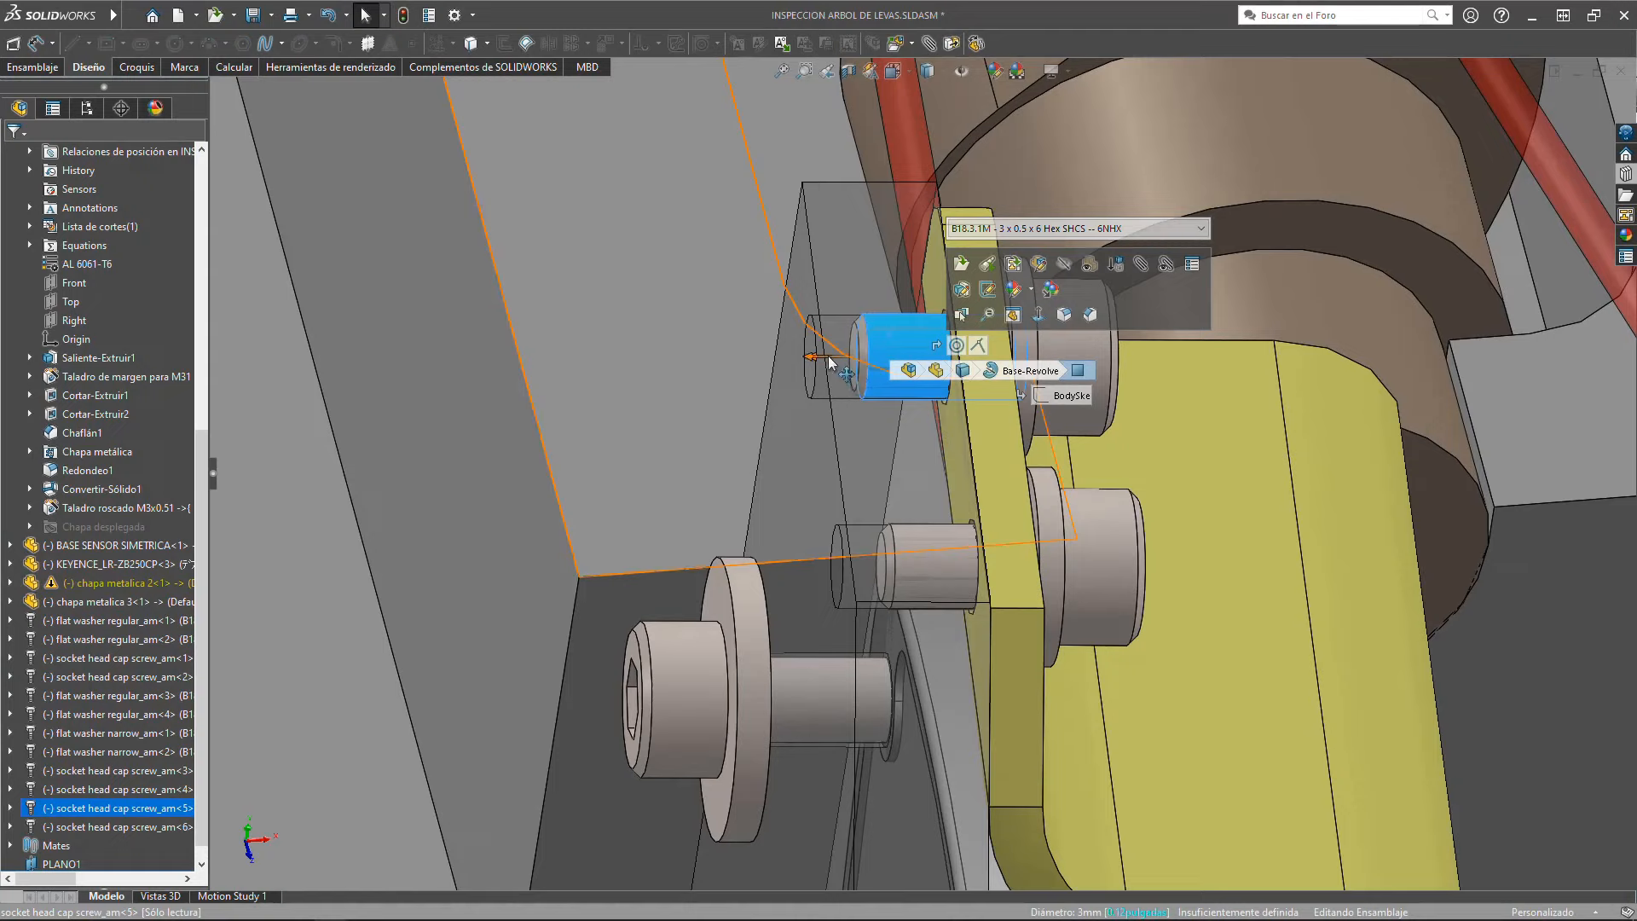
pyautogui.moveTo(821, 355); pyautogui.dragTo(782, 354)
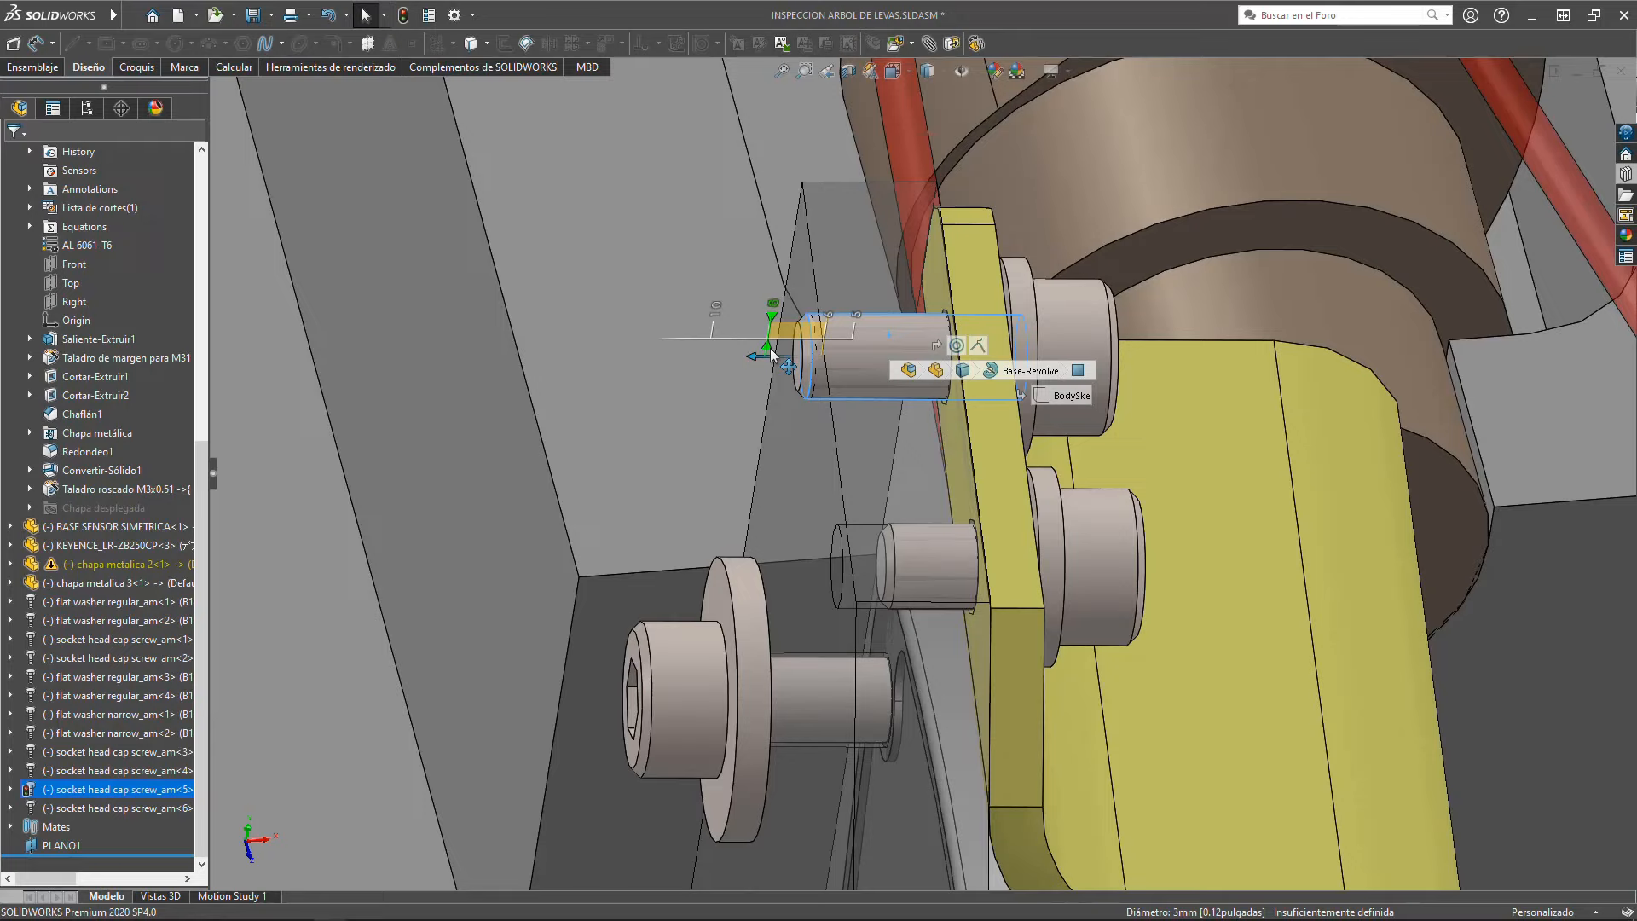
pyautogui.moveTo(770, 348); pyautogui.dragTo(770, 348)
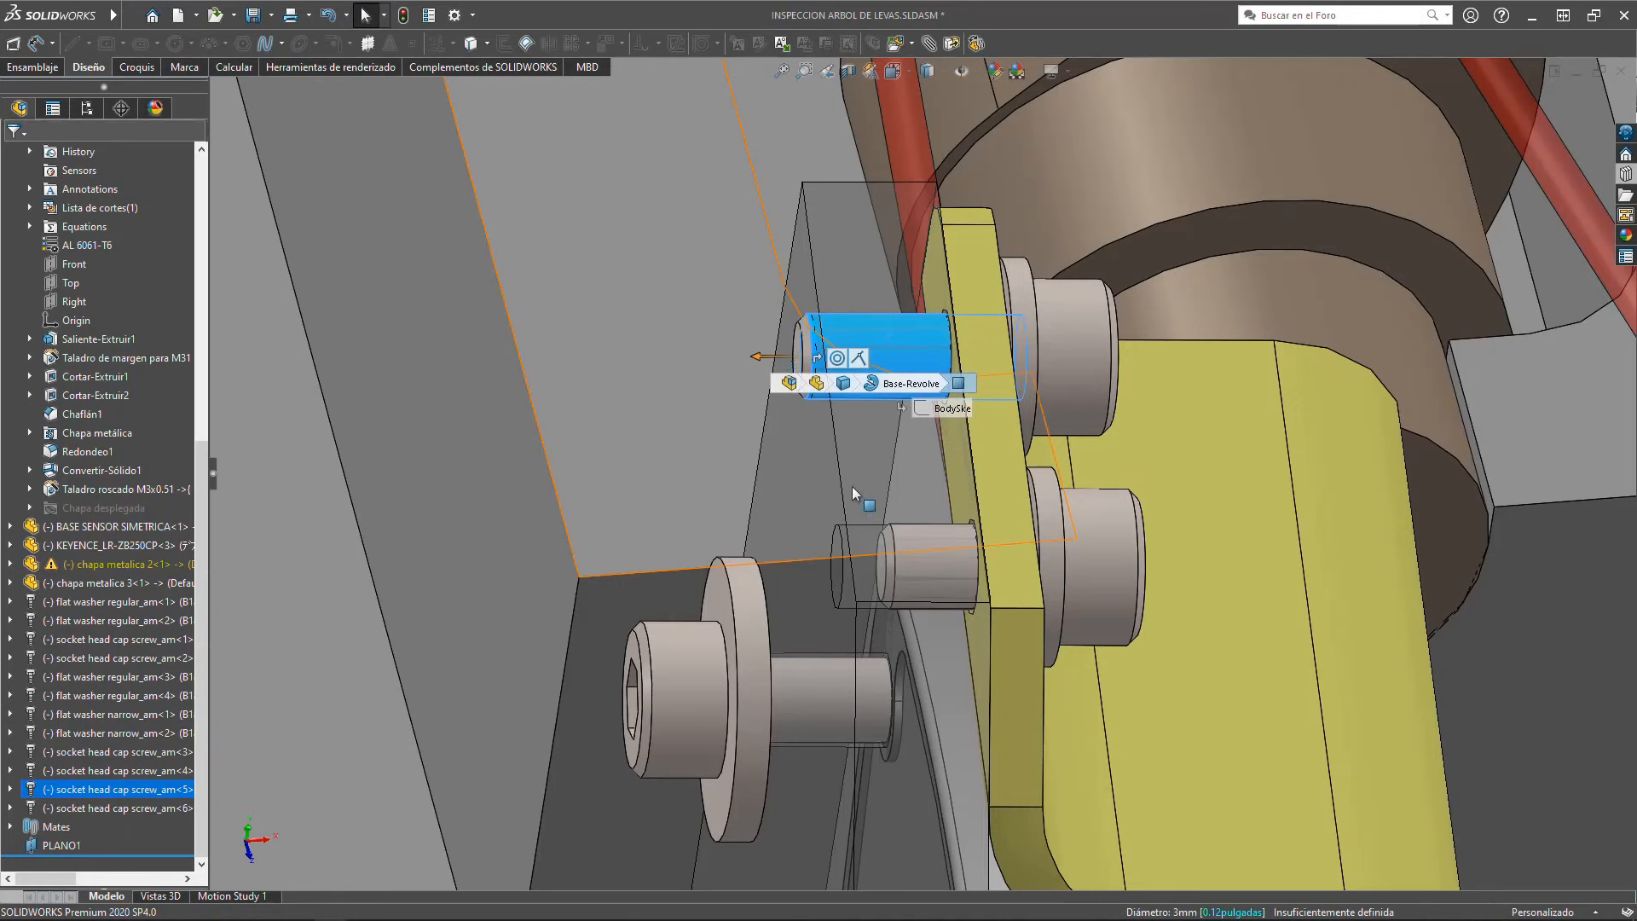
# Step: Lengthen the second plate screw to match the first one and clear the selection
pyautogui.click(930, 565)
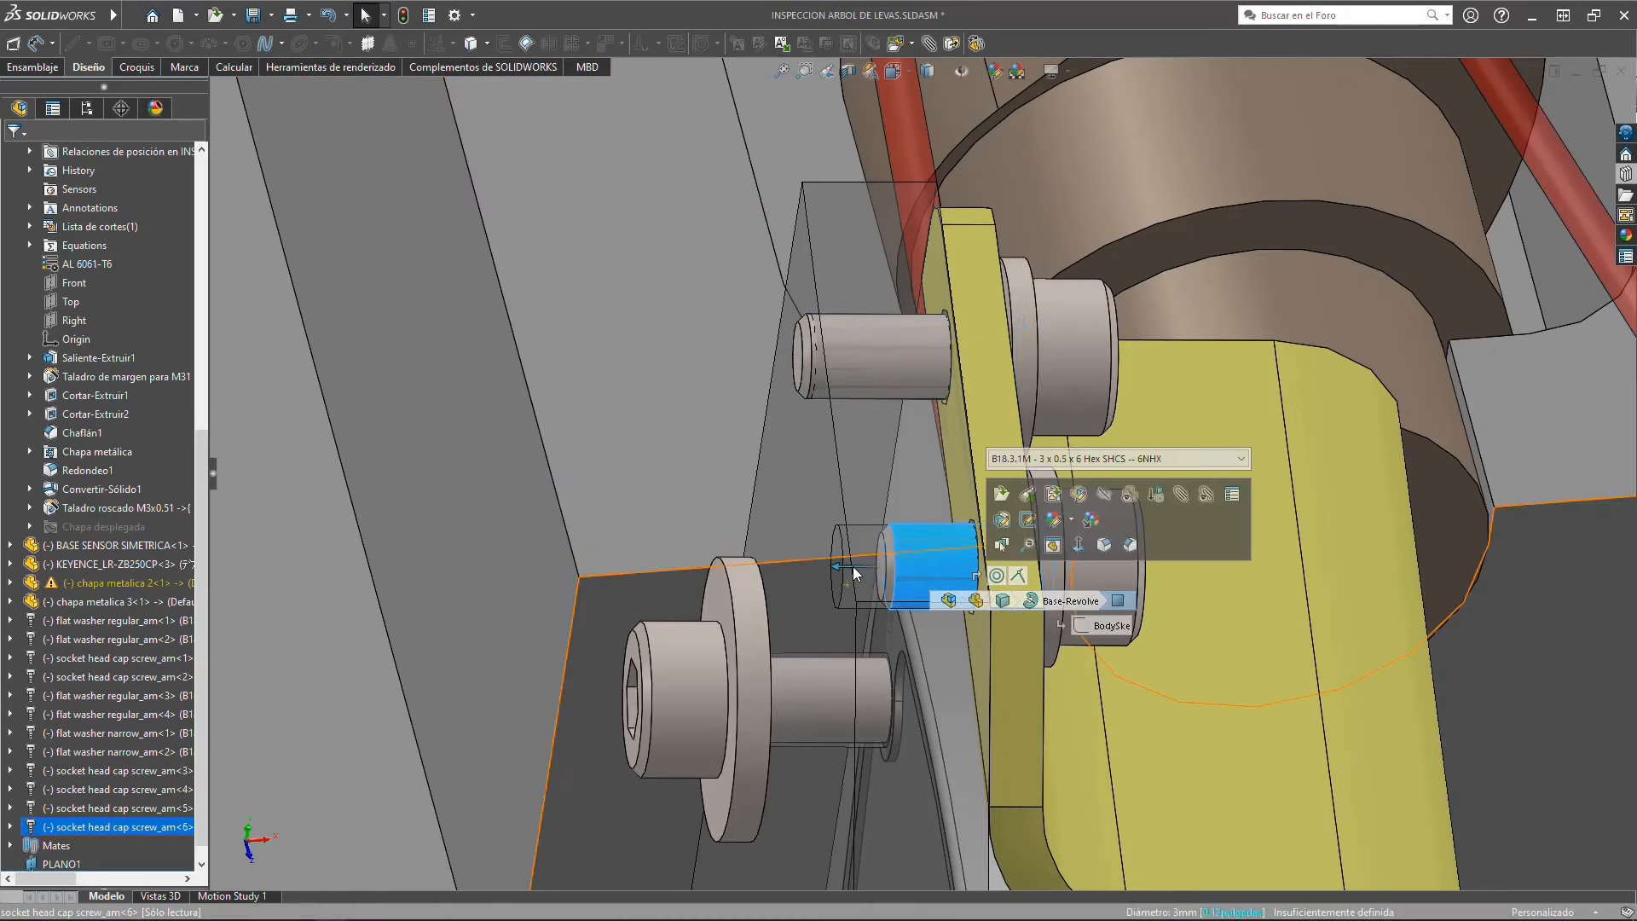
pyautogui.moveTo(853, 566); pyautogui.dragTo(805, 562)
pyautogui.scroll(3, 805, 563)
pyautogui.scroll(1, 805, 563)
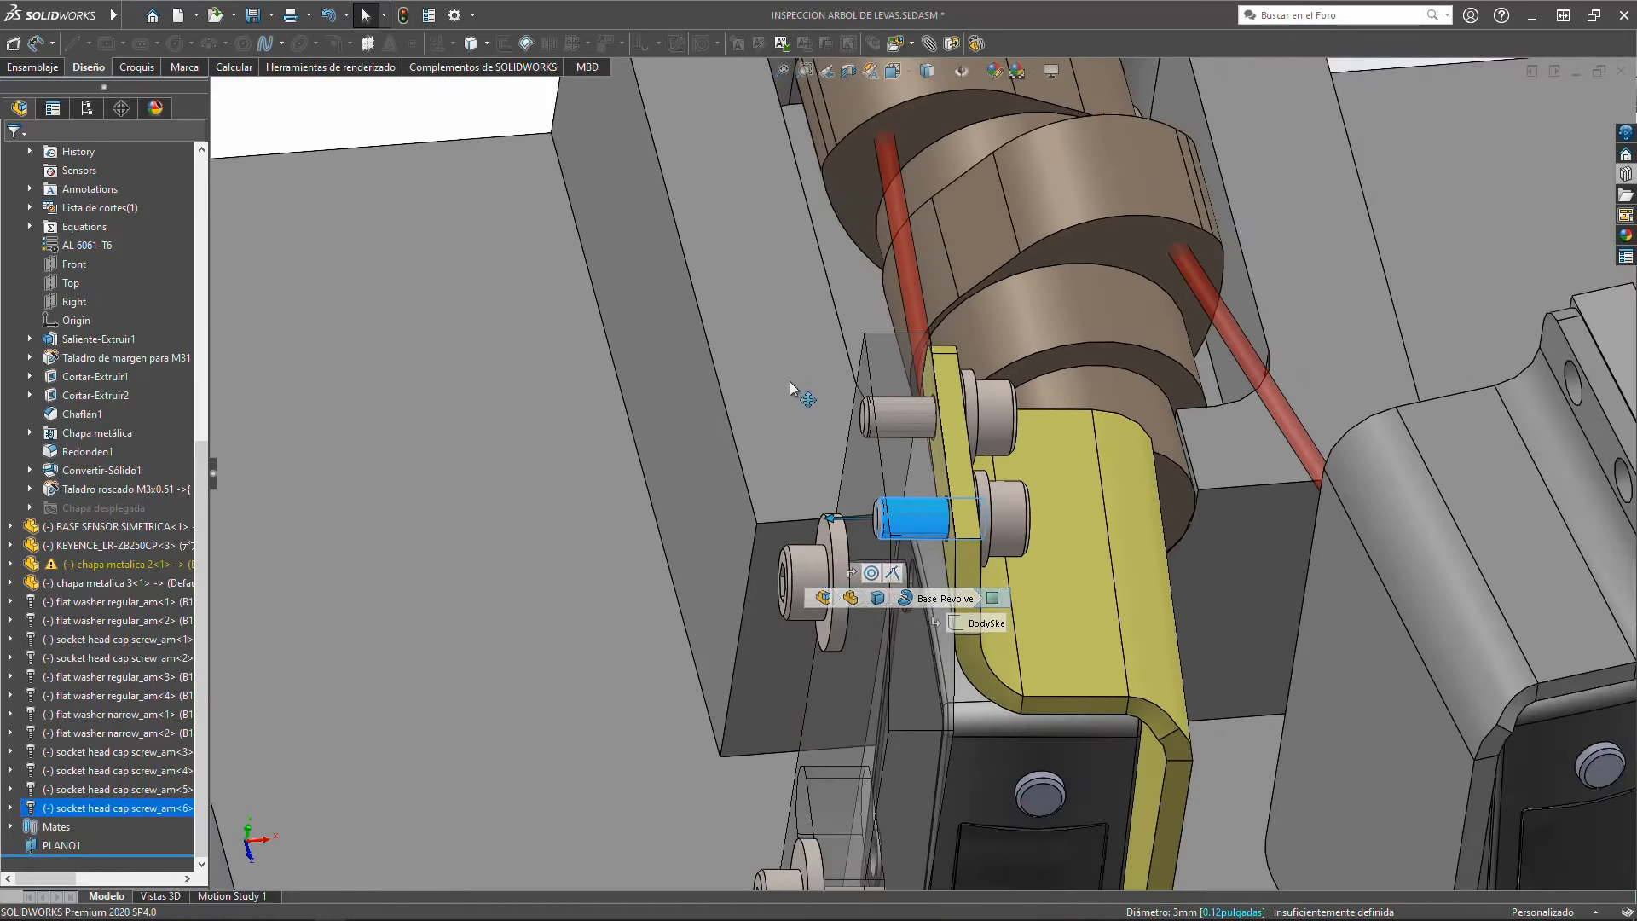
pyautogui.click(346, 115)
# Step: Examine the tips of the two lengthened plate screws at the bracket's outer face, and select the nearby M3 sensor screw for comparison
pyautogui.scroll(-3, 931, 506)
pyautogui.scroll(-4, 940, 514)
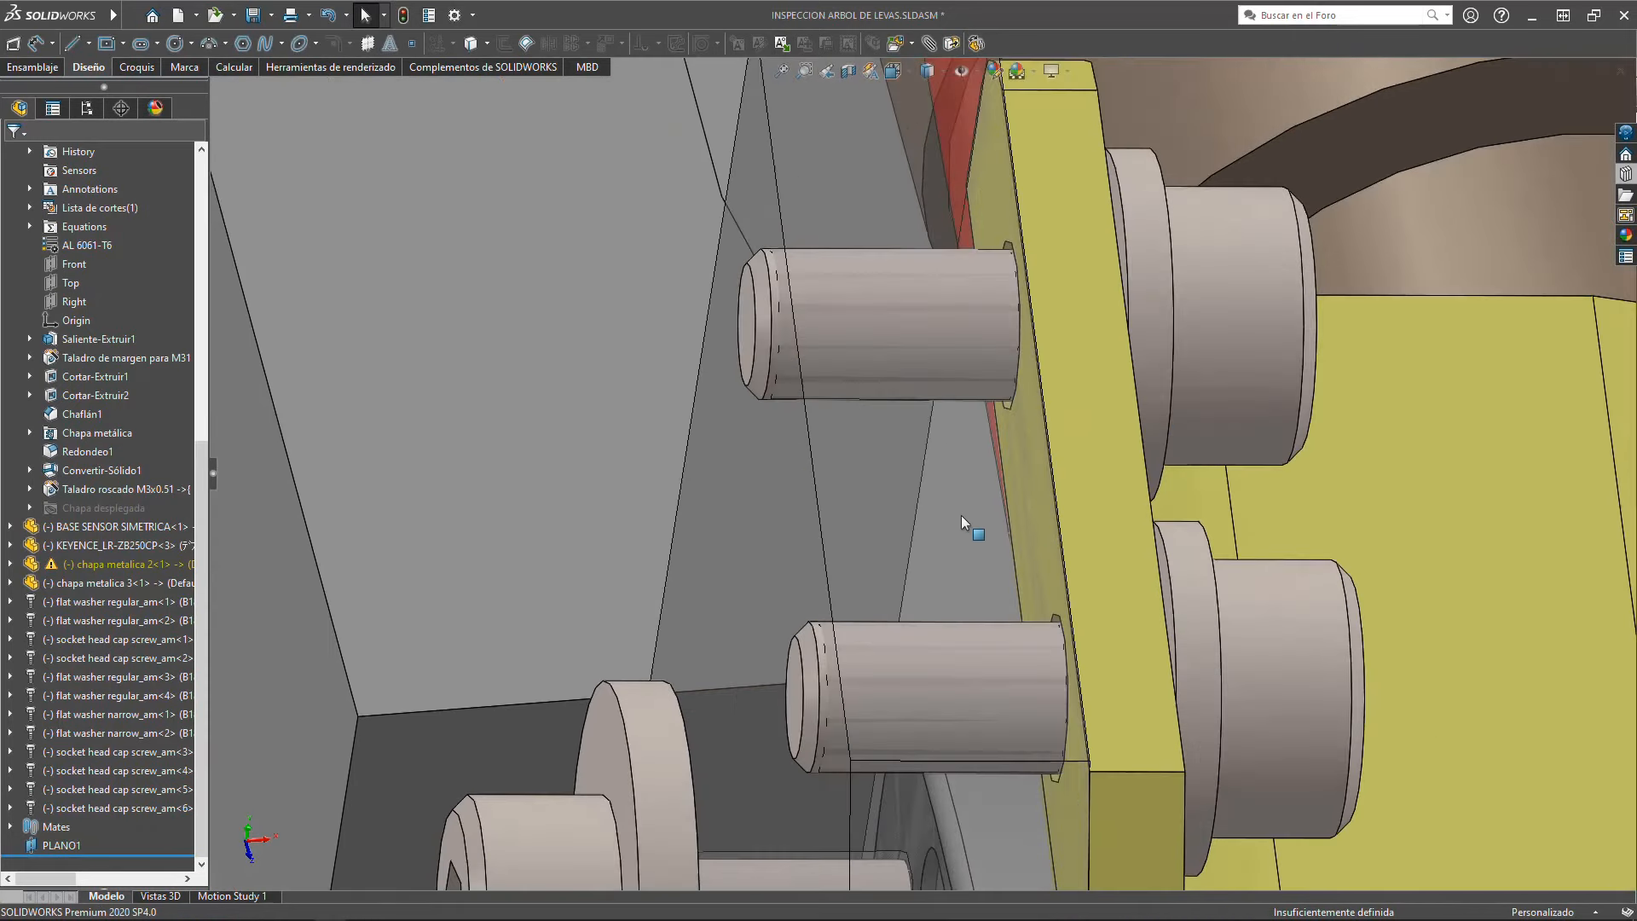
pyautogui.moveTo(968, 380); pyautogui.dragTo(939, 360, button='middle')
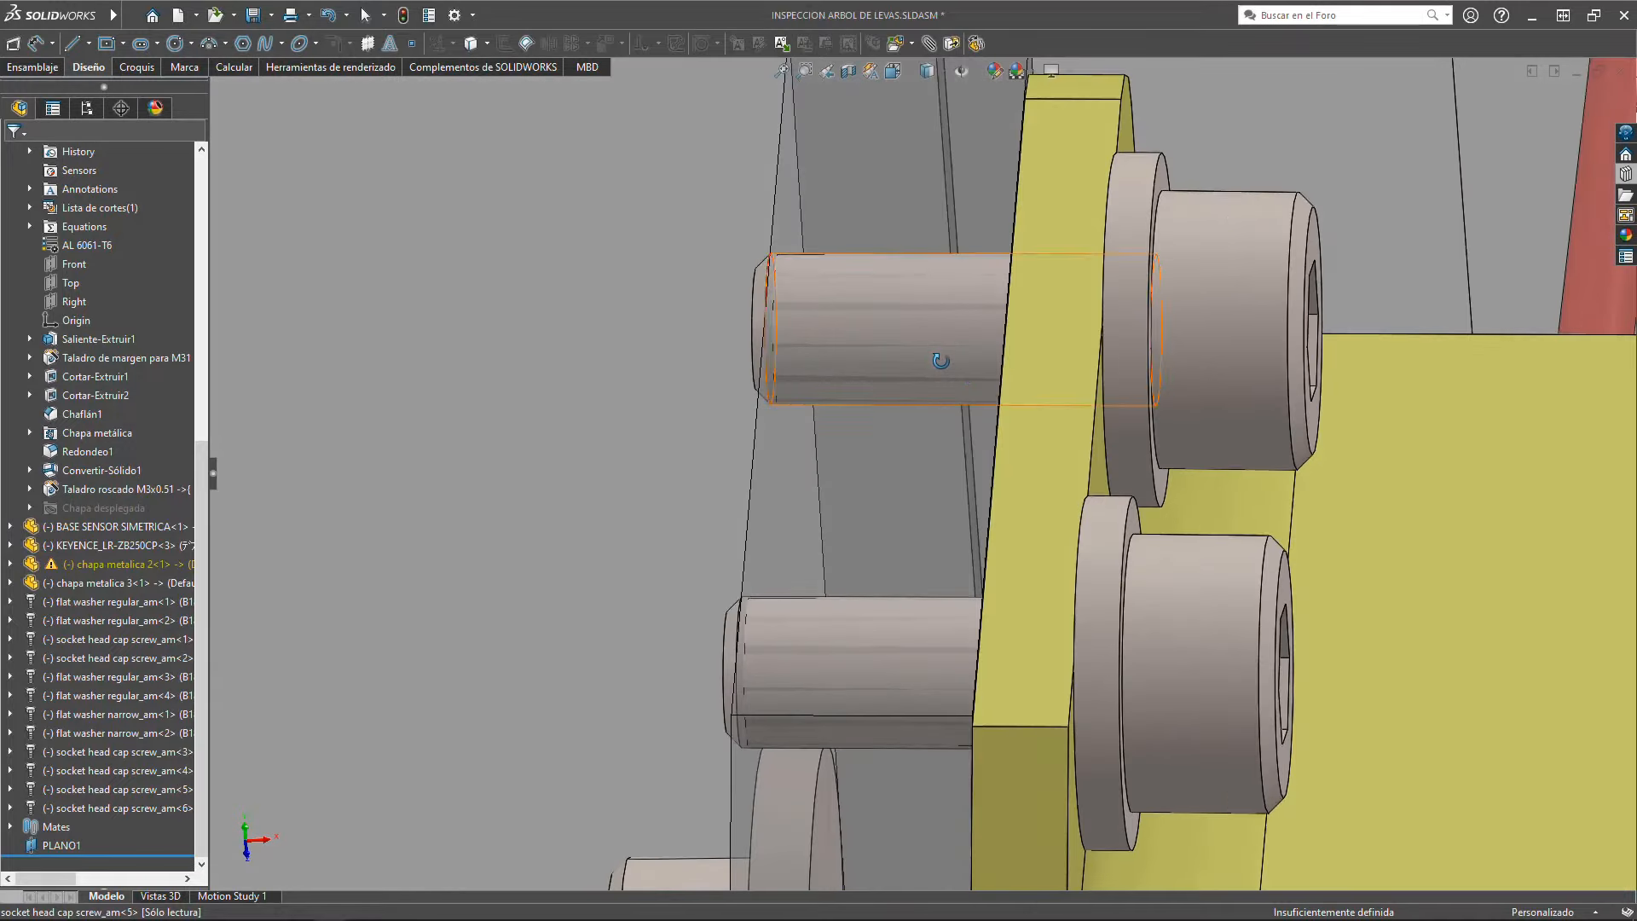
pyautogui.scroll(4, 942, 361)
pyautogui.moveTo(946, 564); pyautogui.dragTo(955, 601, button='middle')
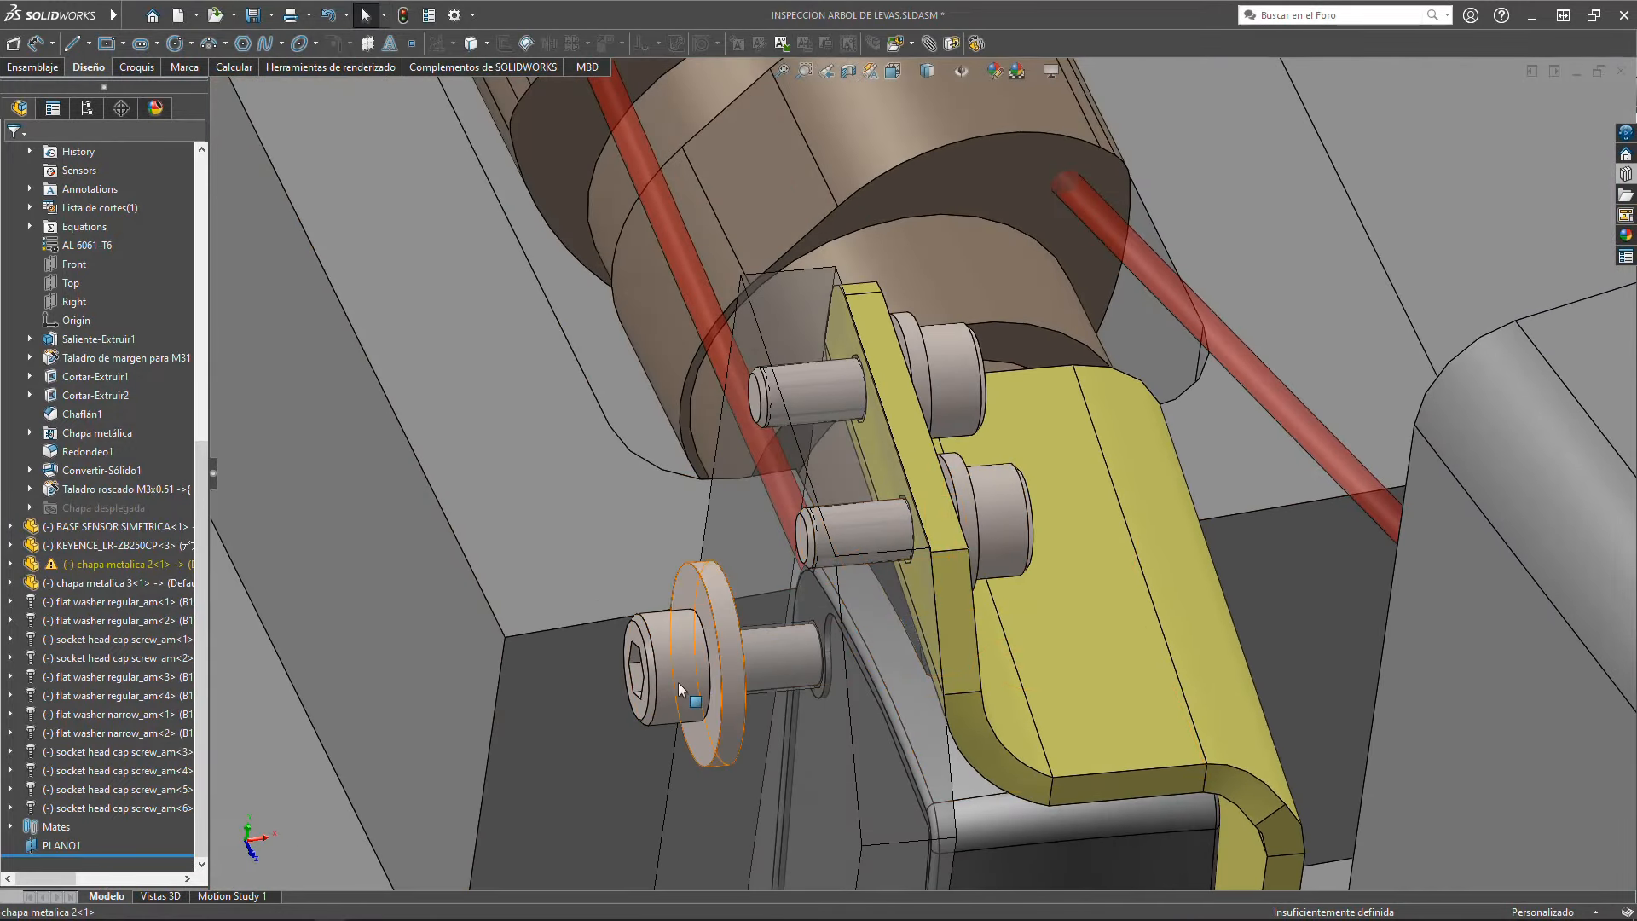
pyautogui.click(766, 662)
pyautogui.scroll(3, 1092, 553)
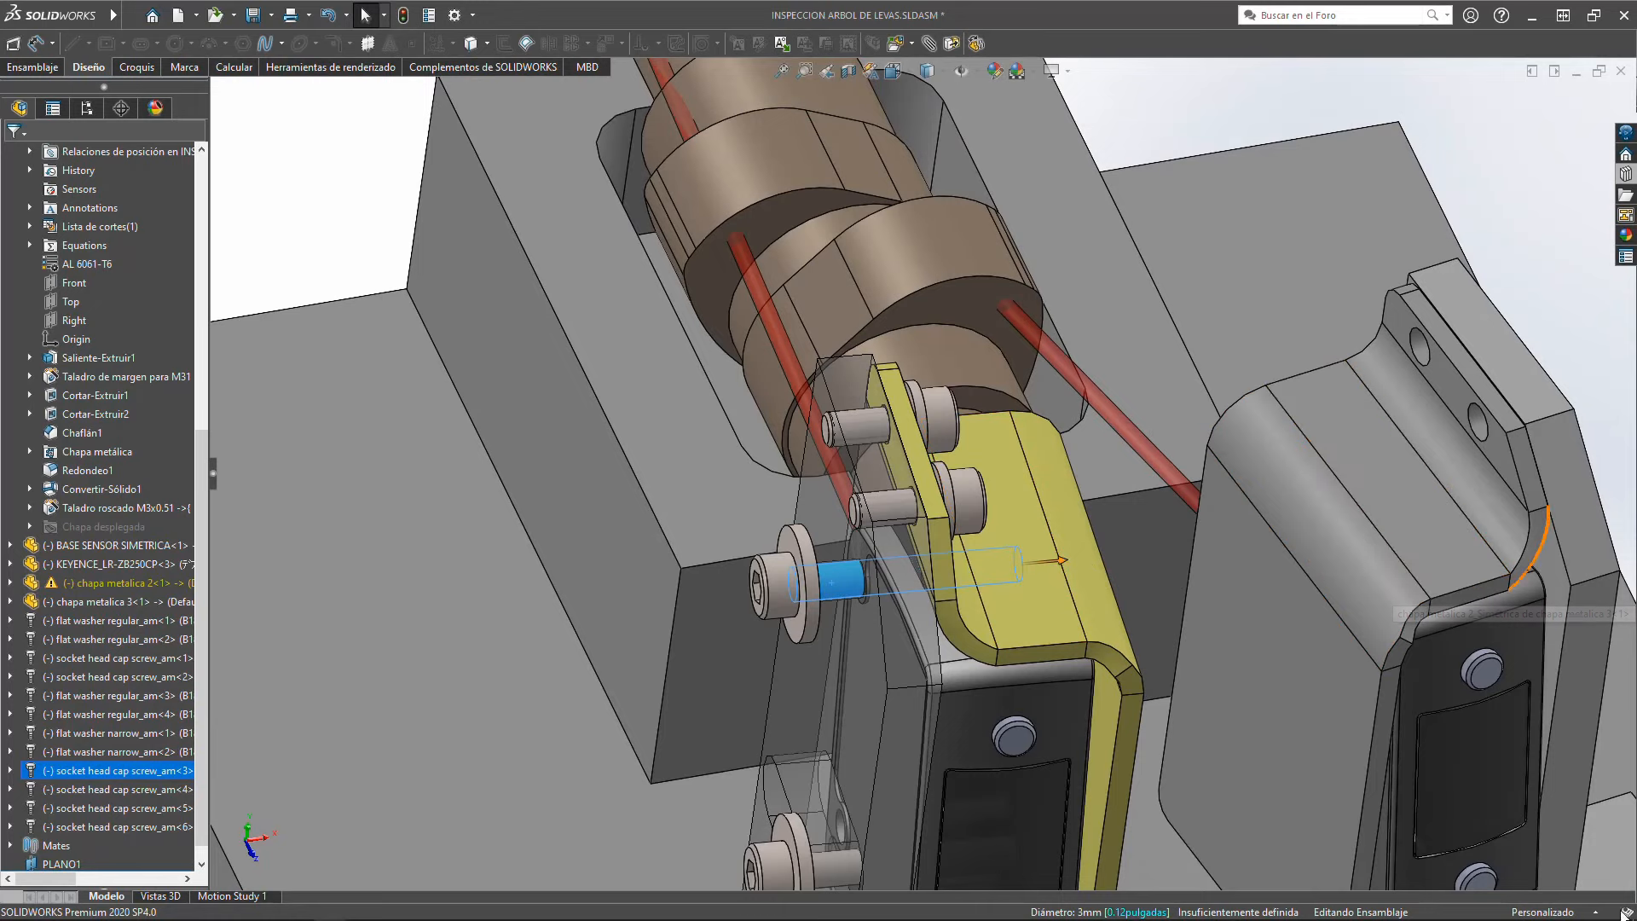
# Step: Check the two base screws and their washers through the transparent sensor bracket, and make the bracket opaque again
pyautogui.scroll(3, 1026, 597)
pyautogui.scroll(-4, 781, 725)
pyautogui.scroll(-4, 902, 509)
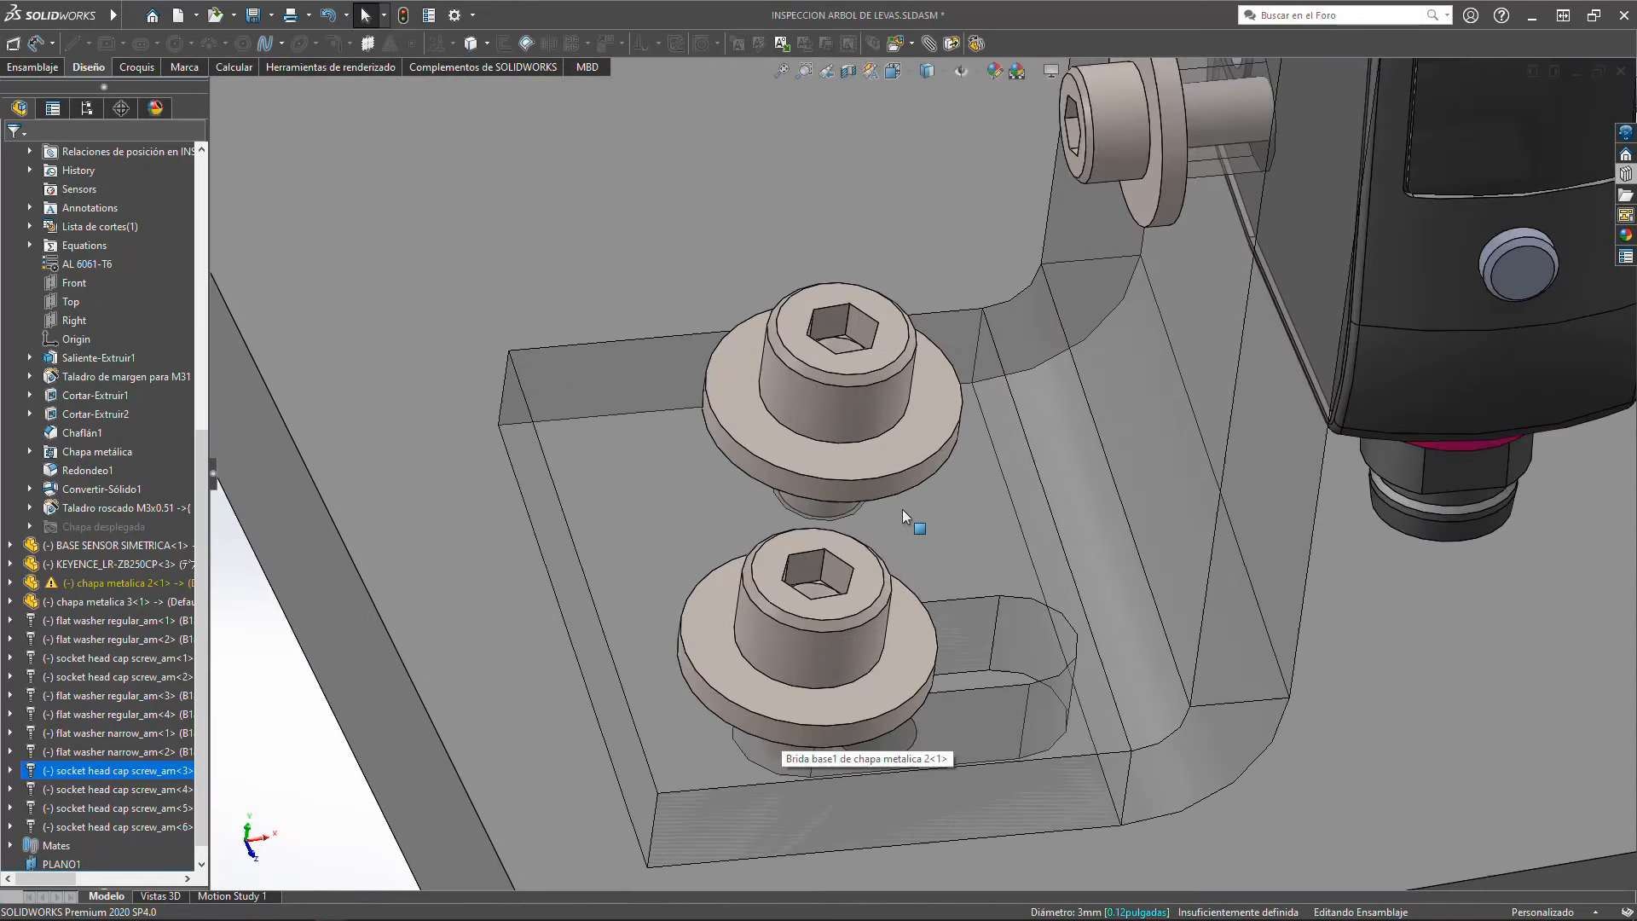
pyautogui.scroll(3, 879, 495)
pyautogui.scroll(5, 862, 487)
pyautogui.click(537, 218)
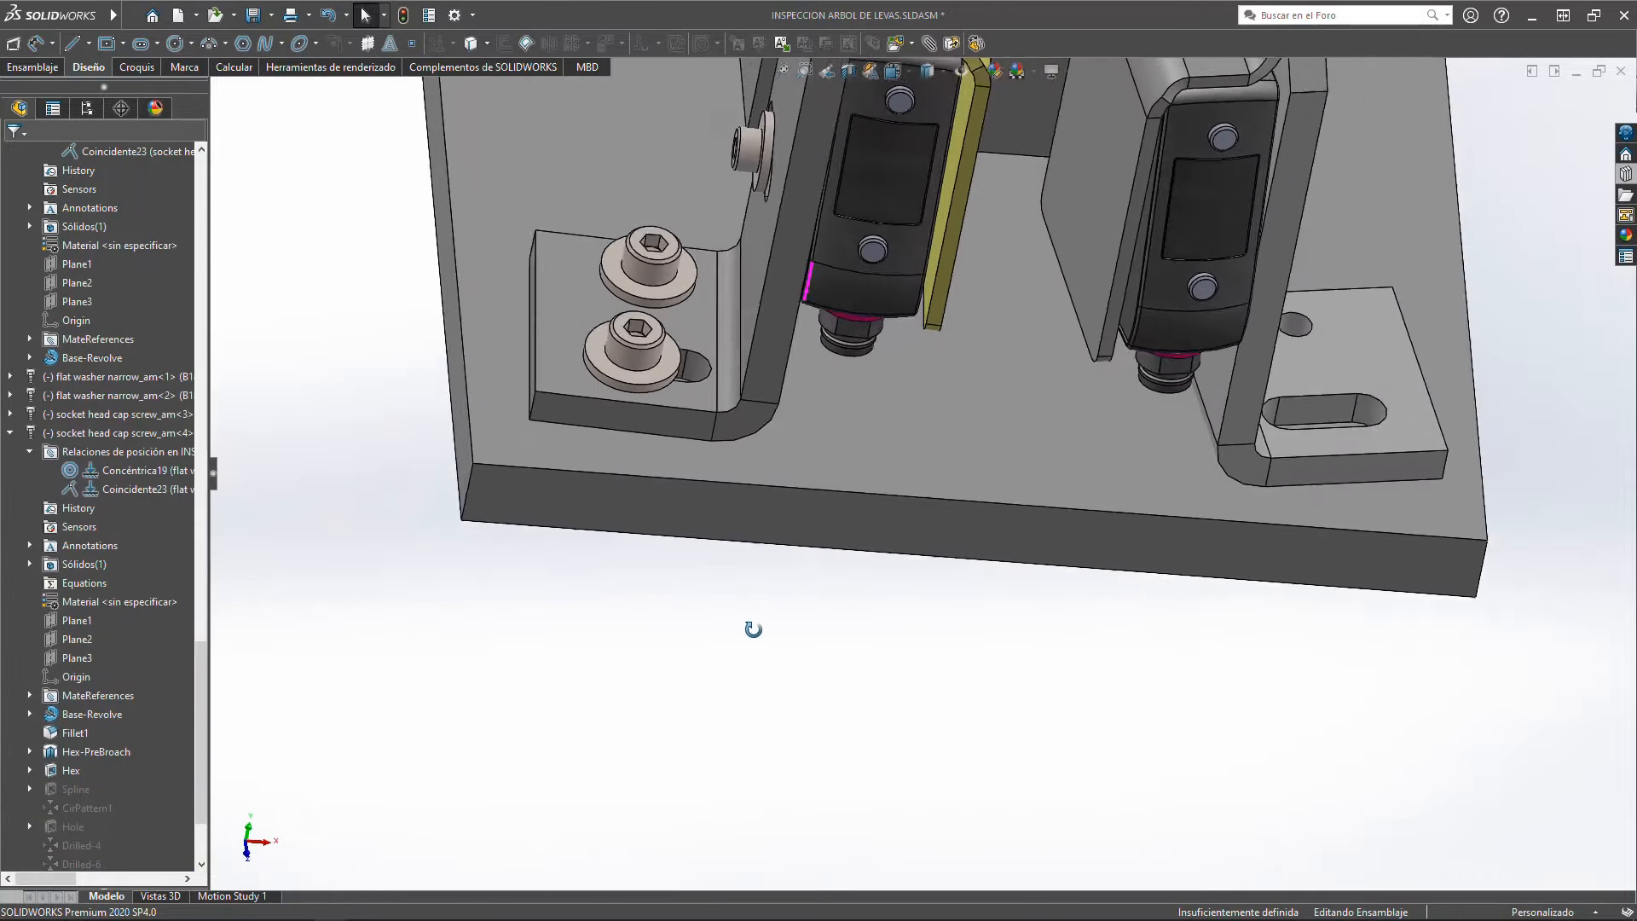
# Step: Examine the fastened sensor bracket from several sides, including its base screws, sensor screws, washers and the yellow plate
pyautogui.moveTo(753, 628); pyautogui.dragTo(758, 614, button='middle')
pyautogui.scroll(3, 758, 614)
pyautogui.scroll(-1, 779, 278)
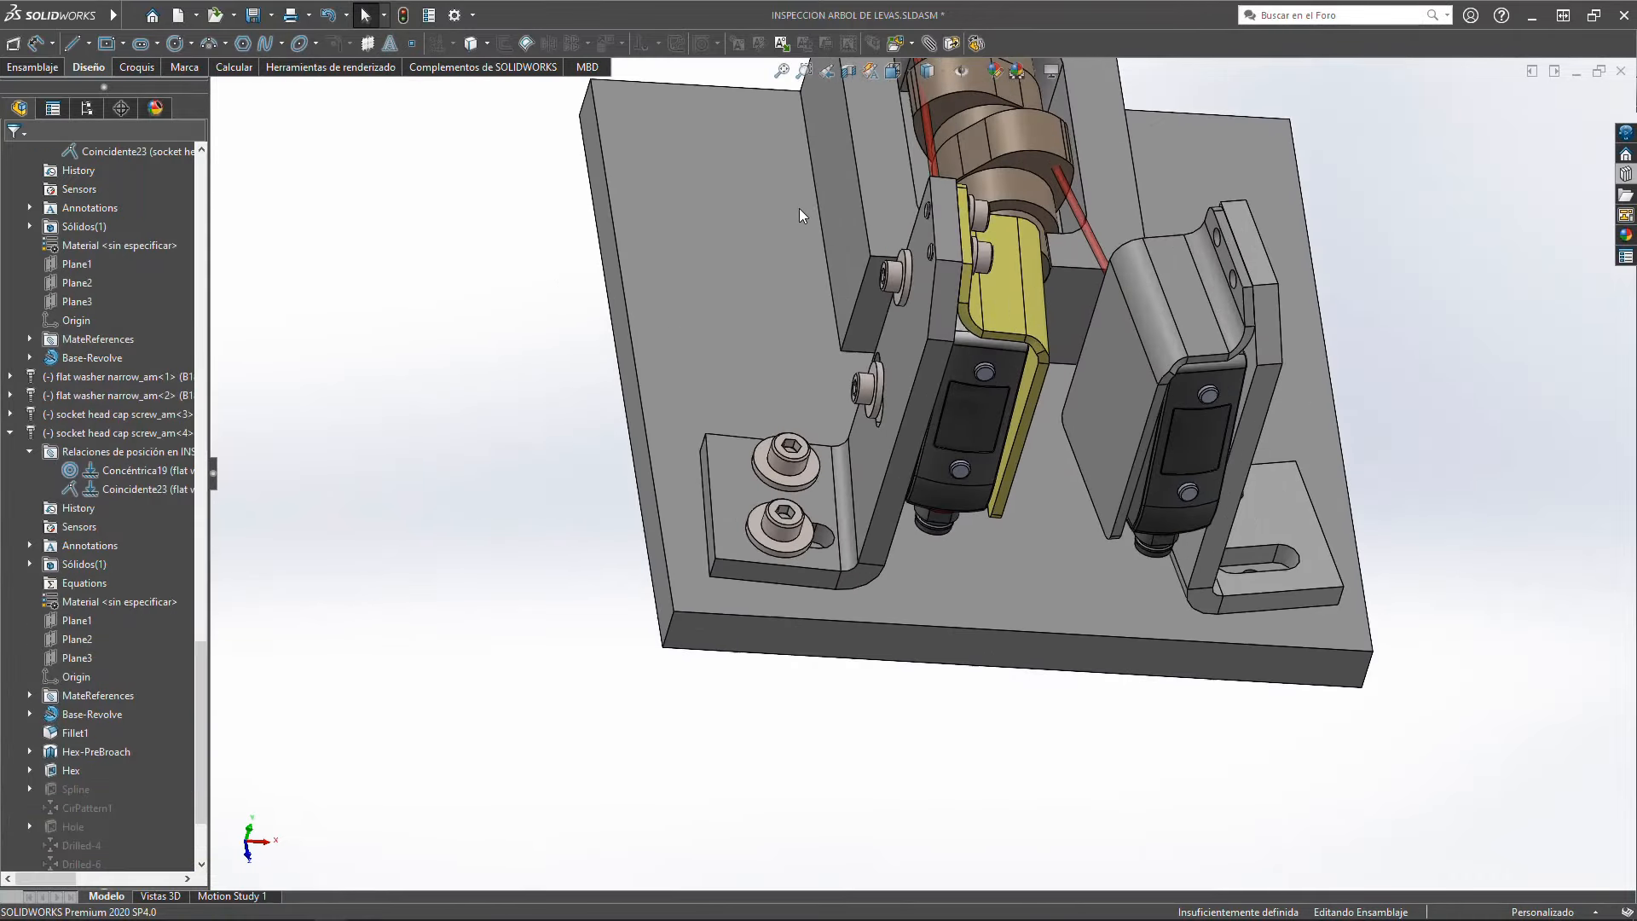
pyautogui.moveTo(802, 216); pyautogui.dragTo(831, 264, button='middle')
pyautogui.scroll(-2, 819, 461)
pyautogui.moveTo(1077, 396); pyautogui.dragTo(991, 510, button='middle')
pyautogui.scroll(3, 1054, 364)
pyautogui.scroll(-6, 938, 554)
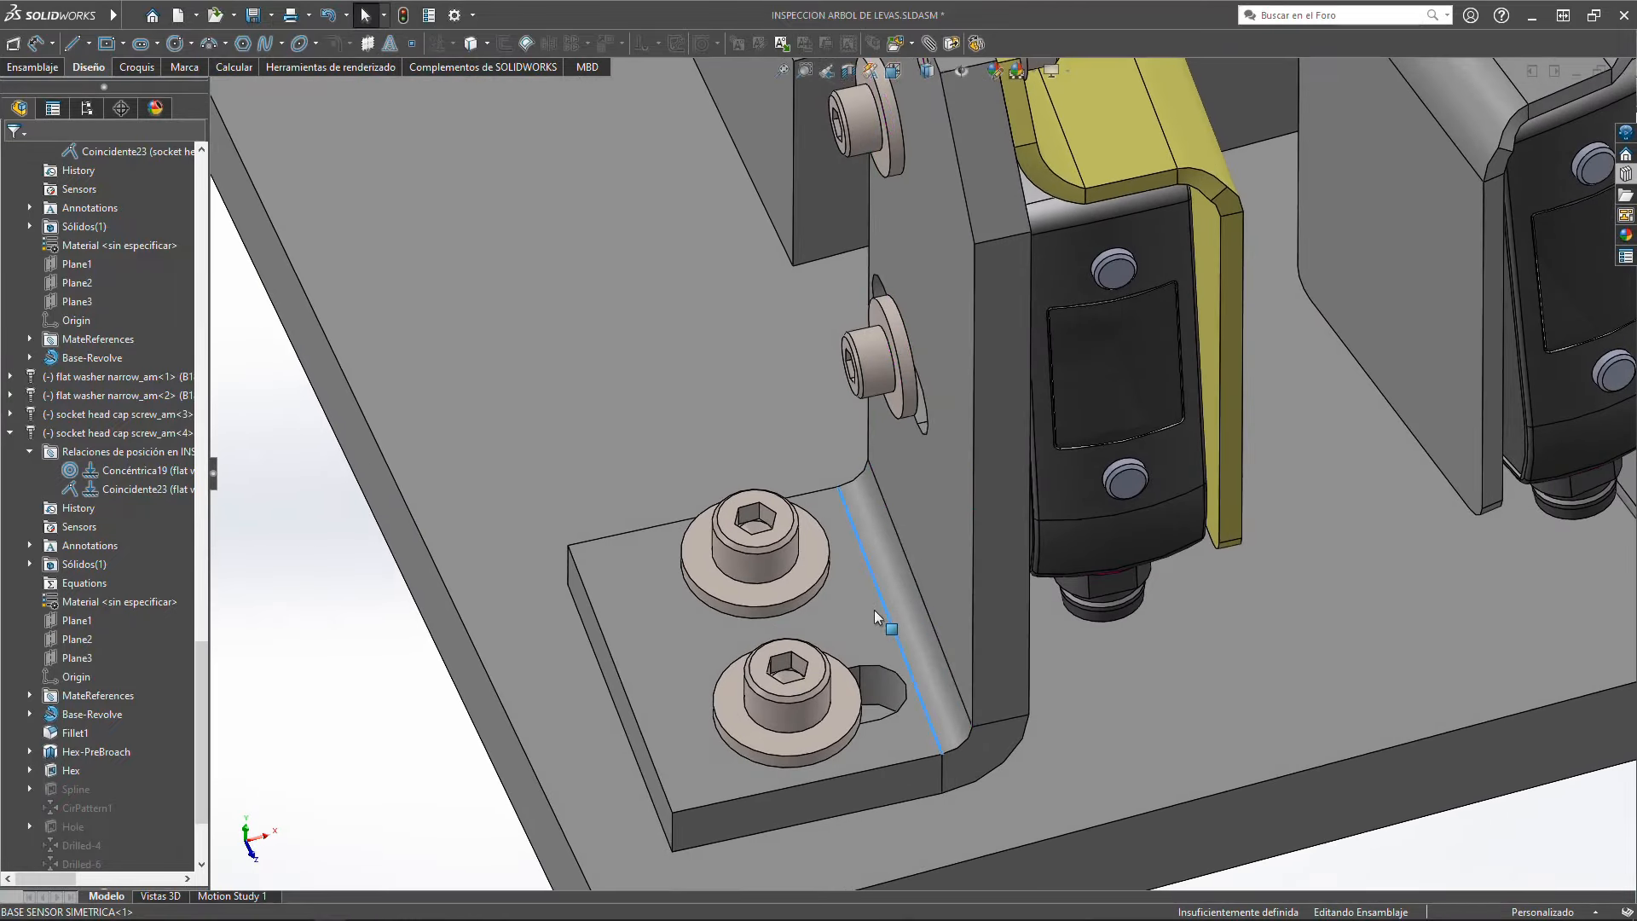
pyautogui.moveTo(862, 621)
pyautogui.mouseDown()
pyautogui.moveTo(825, 618)
pyautogui.moveTo(849, 620)
pyautogui.moveTo(864, 595)
pyautogui.mouseUp()
pyautogui.moveTo(864, 595); pyautogui.dragTo(1088, 424, button='middle')
pyautogui.scroll(2, 1088, 424)
pyautogui.scroll(-5, 1088, 425)
pyautogui.scroll(3, 991, 479)
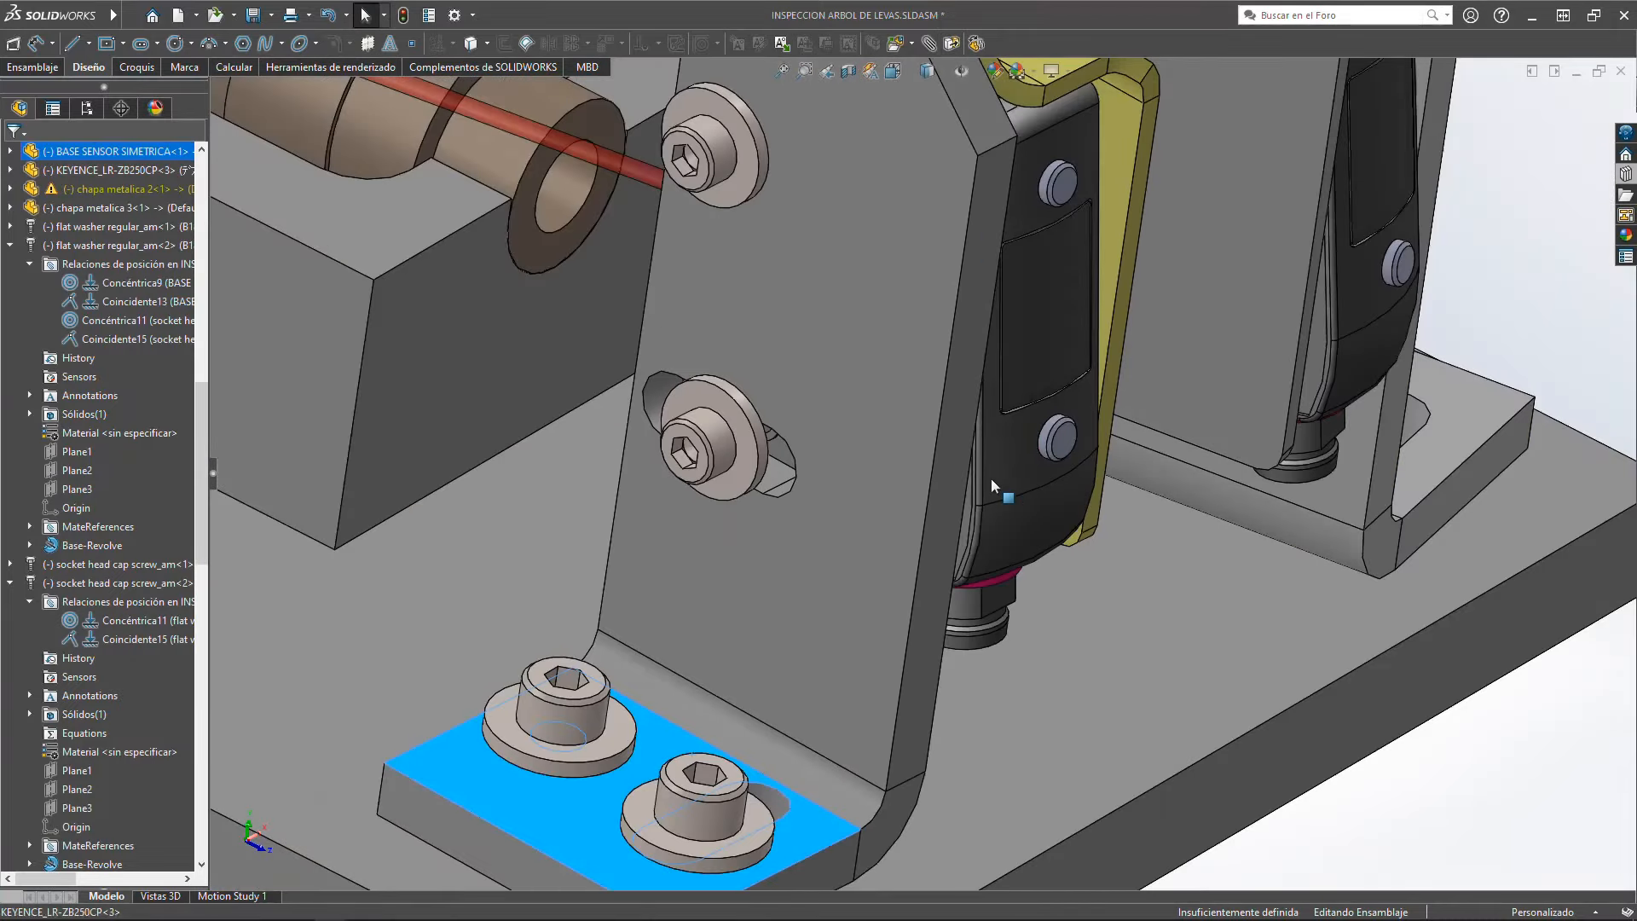
pyautogui.moveTo(992, 480)
pyautogui.mouseDown()
pyautogui.moveTo(970, 477)
pyautogui.moveTo(1022, 479)
pyautogui.moveTo(961, 463)
pyautogui.moveTo(1004, 478)
pyautogui.moveTo(993, 469)
pyautogui.mouseUp()
pyautogui.scroll(3, 993, 469)
pyautogui.moveTo(981, 456); pyautogui.dragTo(912, 400, button='middle')
pyautogui.scroll(3, 879, 428)
pyautogui.scroll(-1, 878, 428)
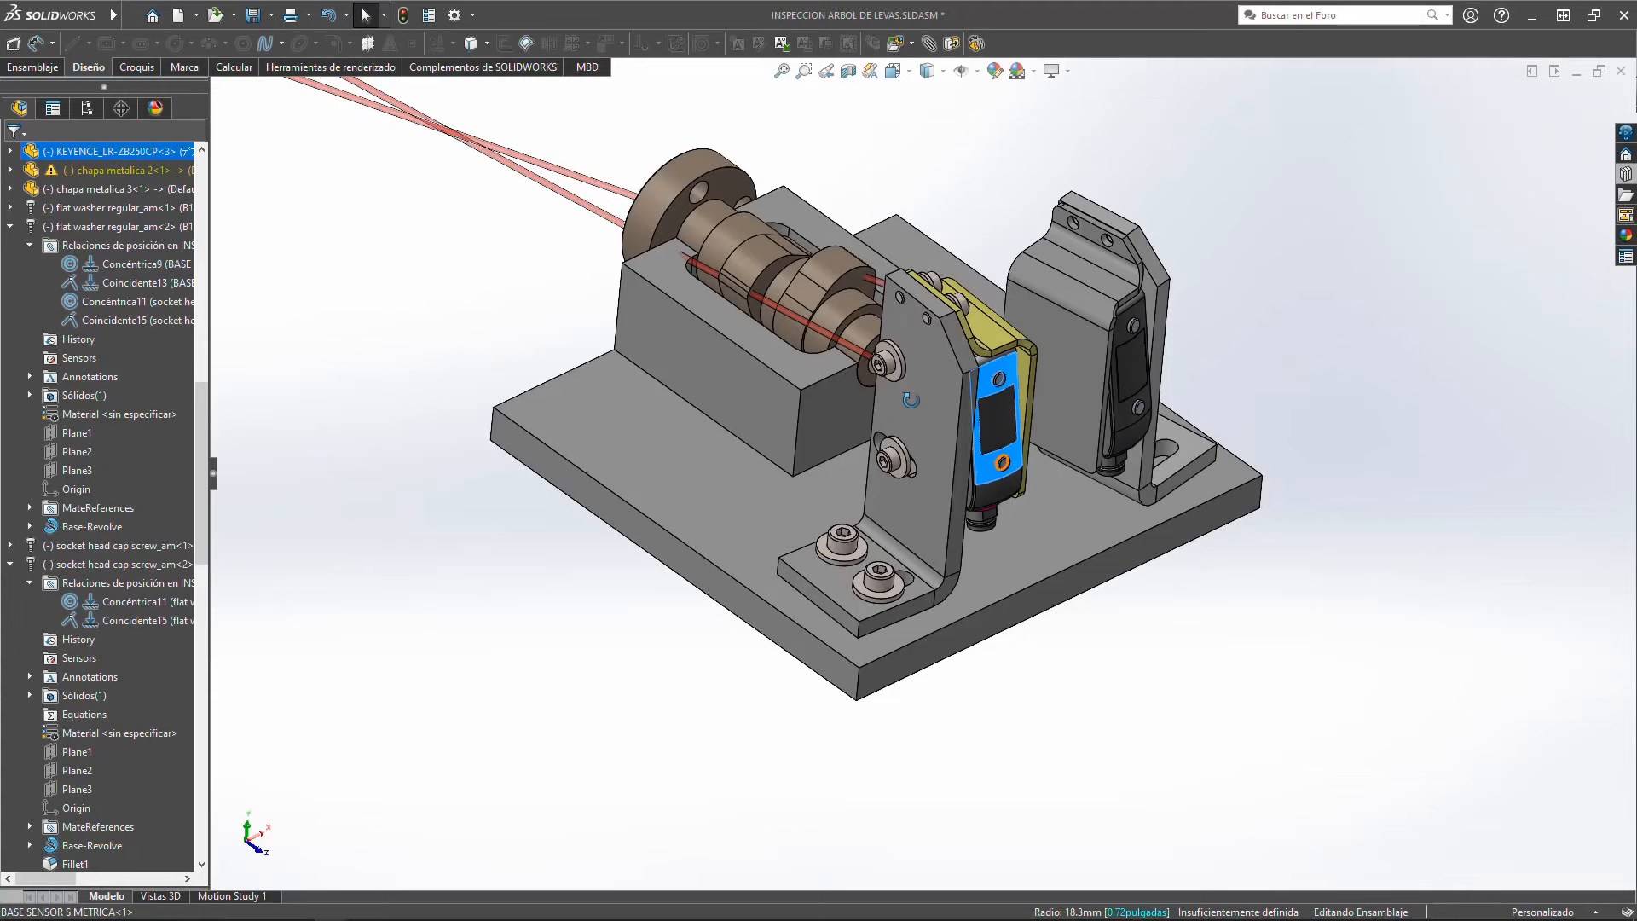
# Step: Collapse the expanded washer, screw and base components in the assembly's feature tree and clear the selection
pyautogui.click(9, 226)
pyautogui.click(9, 264)
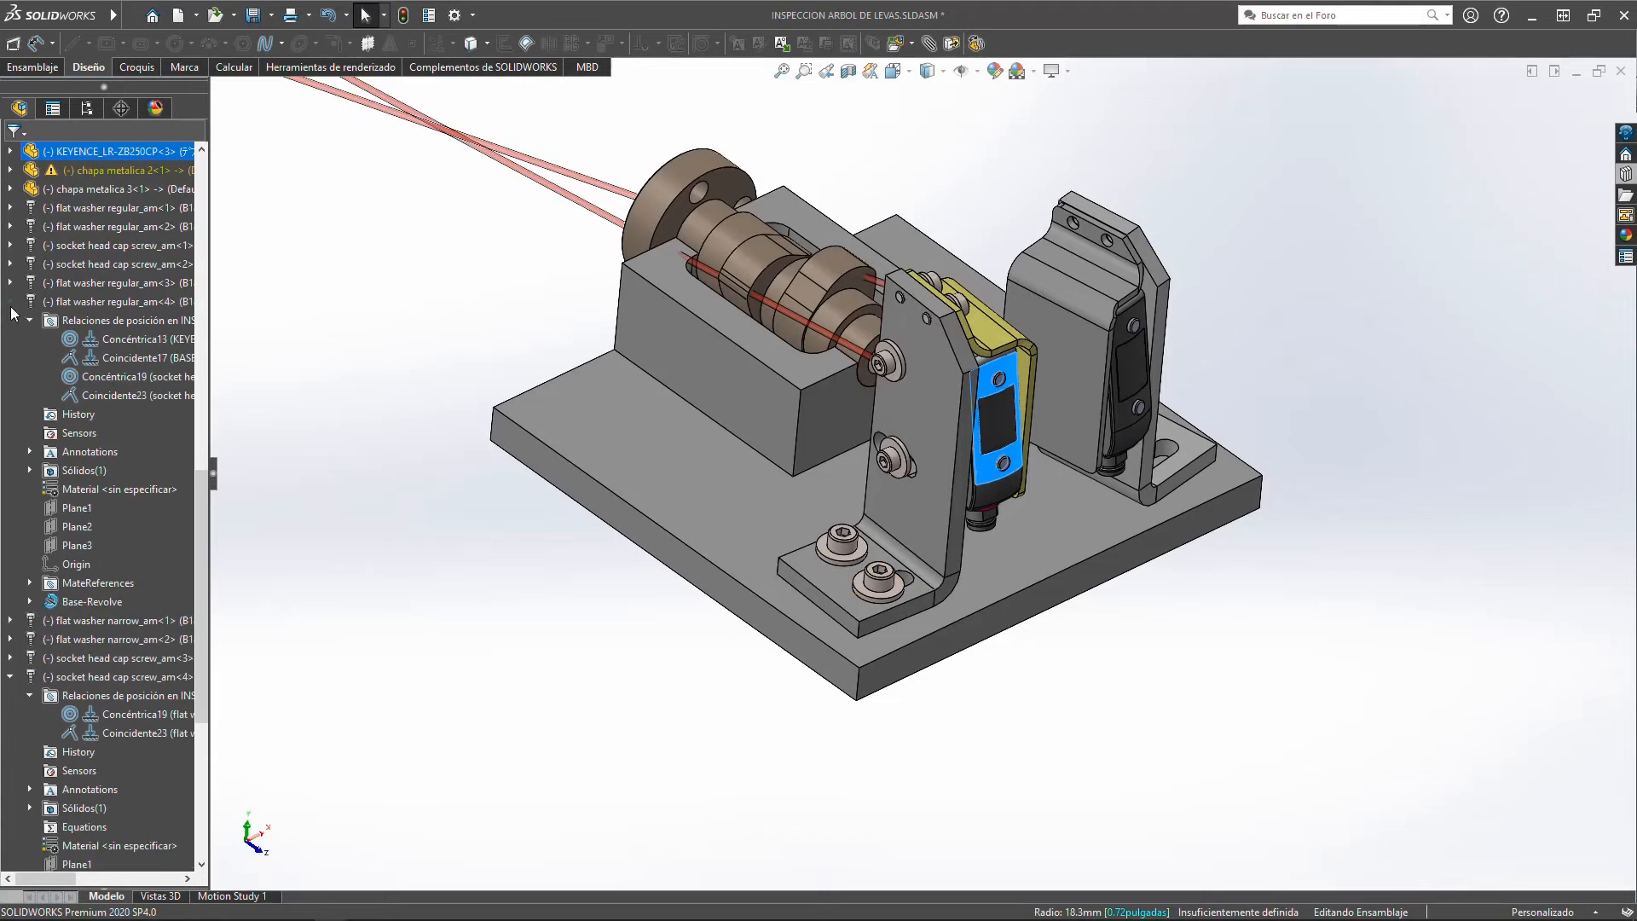
pyautogui.click(10, 307)
pyautogui.click(10, 380)
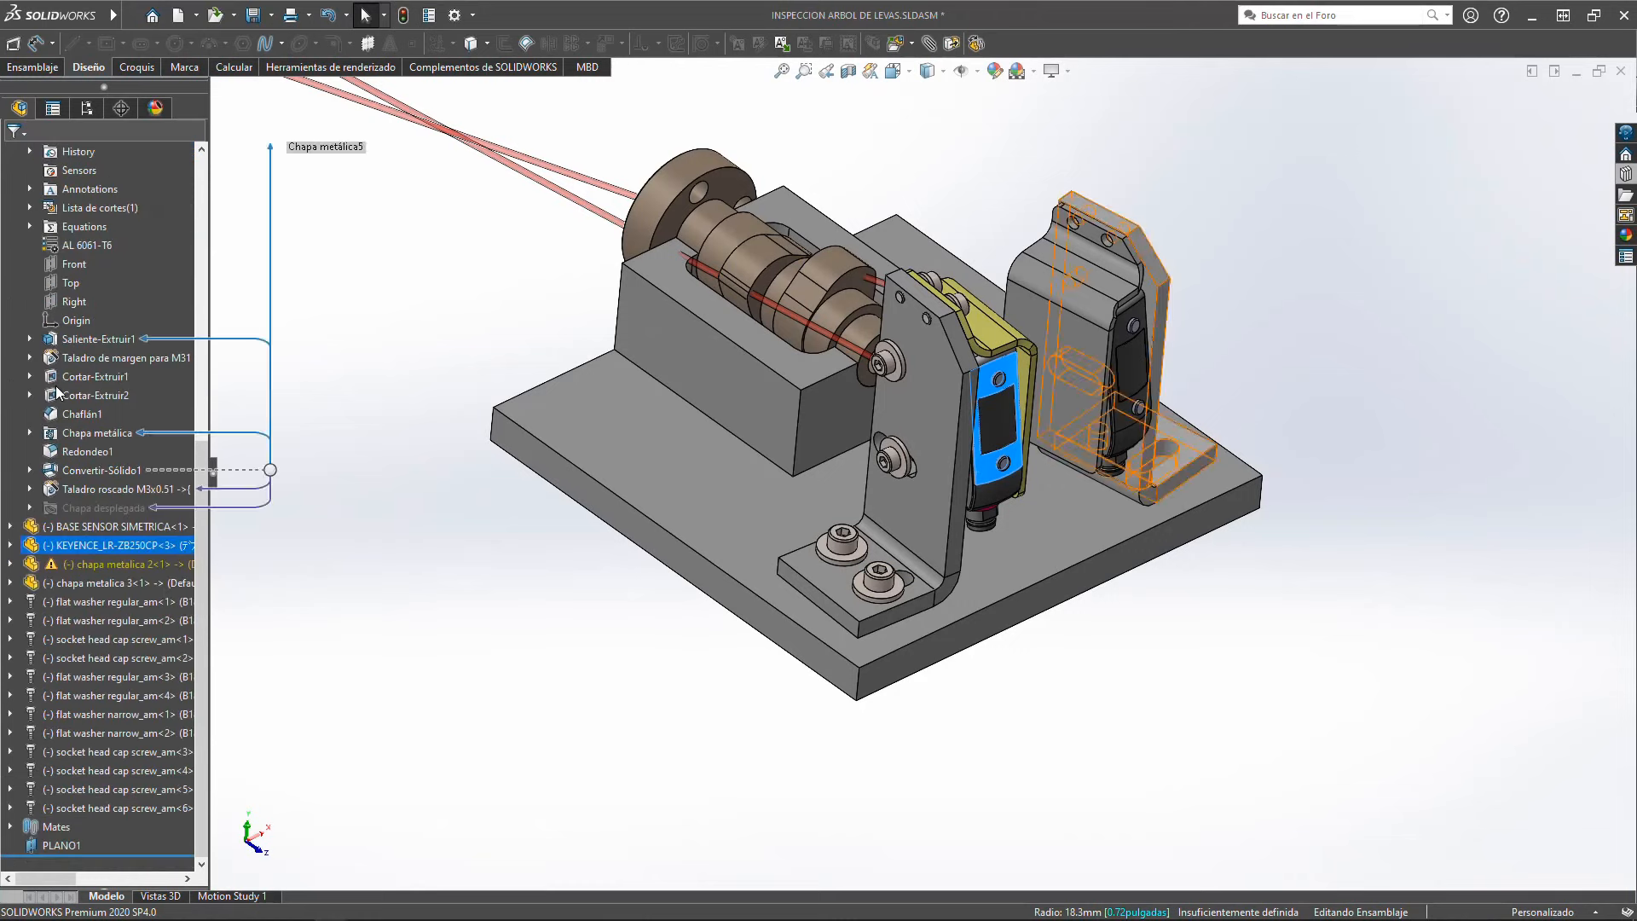
pyautogui.click(11, 393)
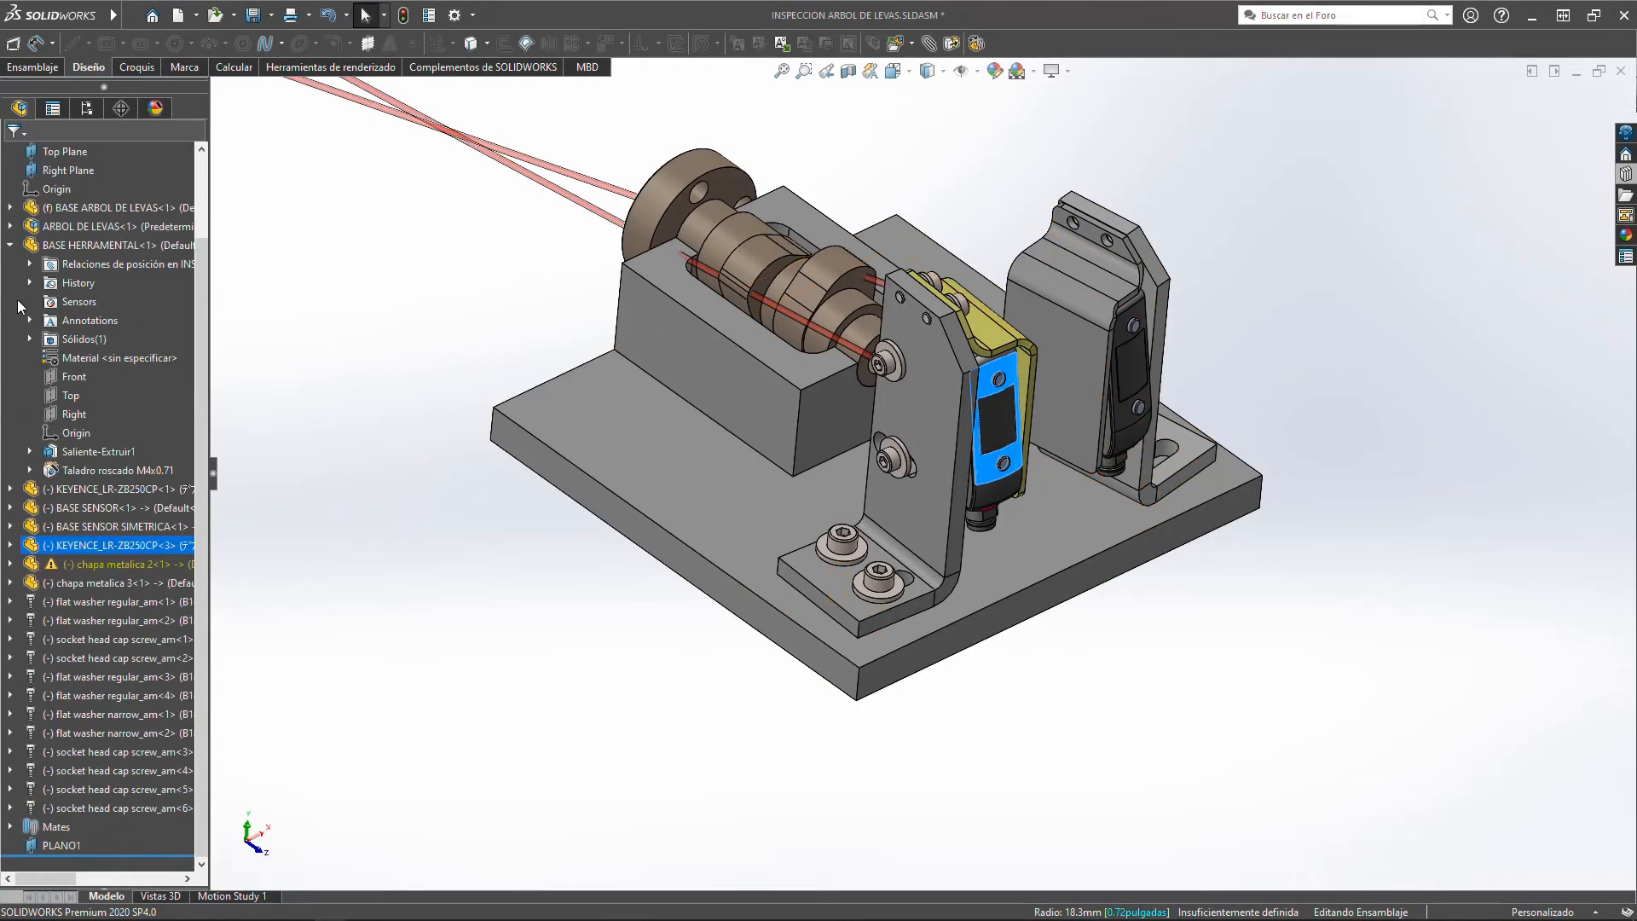
pyautogui.click(9, 245)
pyautogui.click(506, 270)
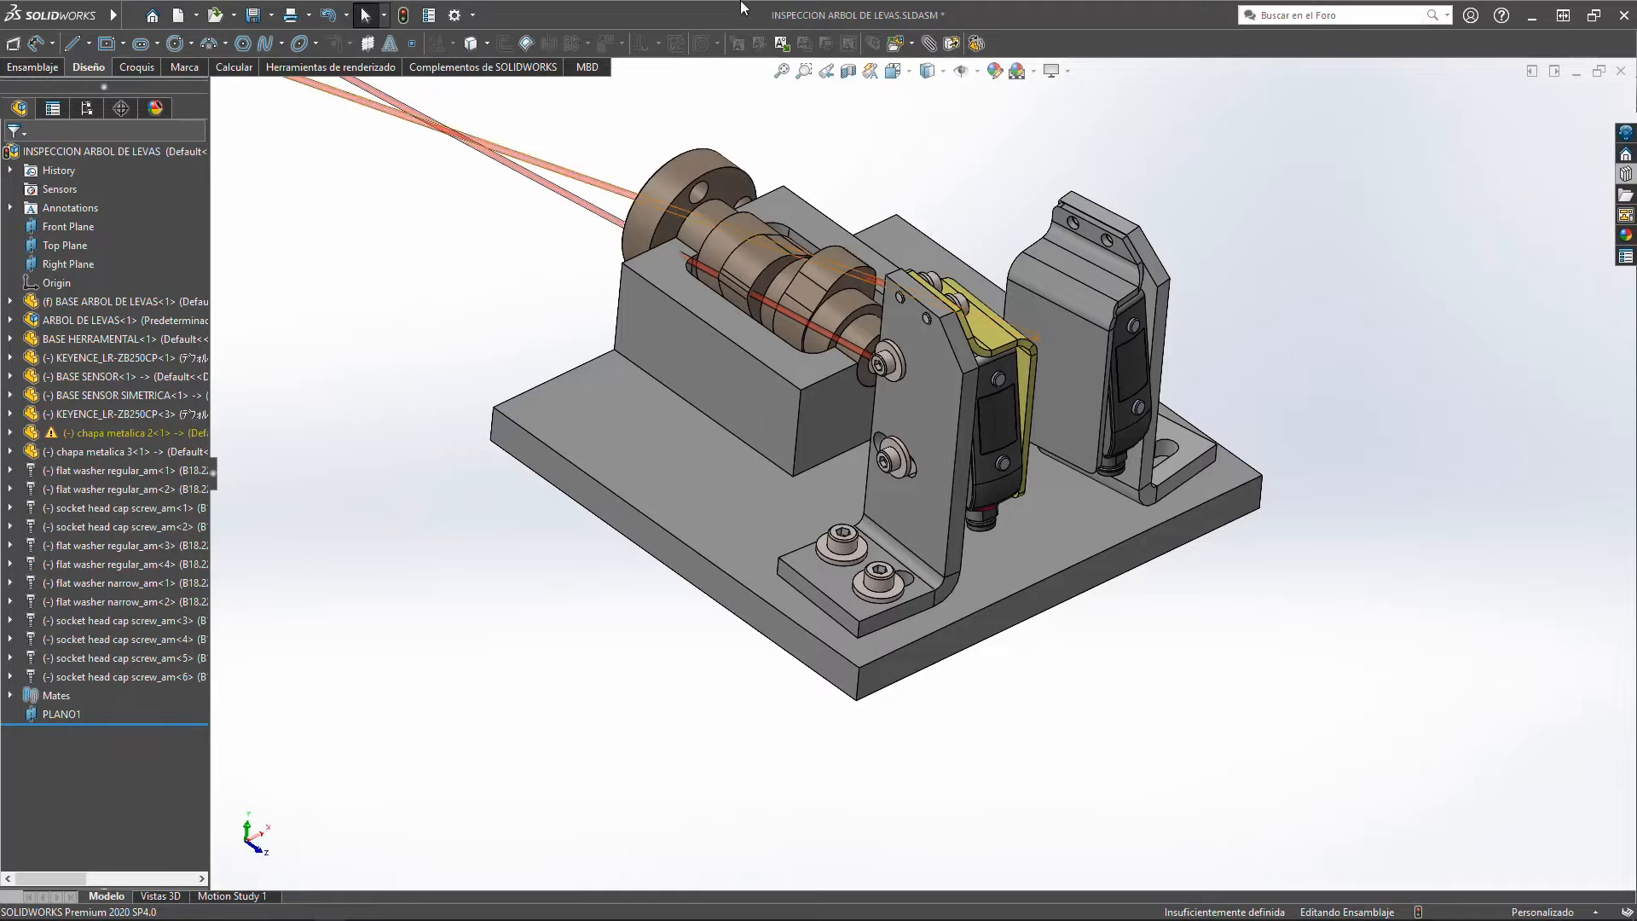
# Step: Examine the whole inspection assembly from several sides, comparing the fastened sensor bracket with the opposite bracket and its empty holes
pyautogui.scroll(-3, 966, 294)
pyautogui.moveTo(966, 294); pyautogui.dragTo(888, 325, button='middle')
pyautogui.scroll(2, 888, 324)
pyautogui.scroll(2, 889, 327)
pyautogui.scroll(-4, 807, 377)
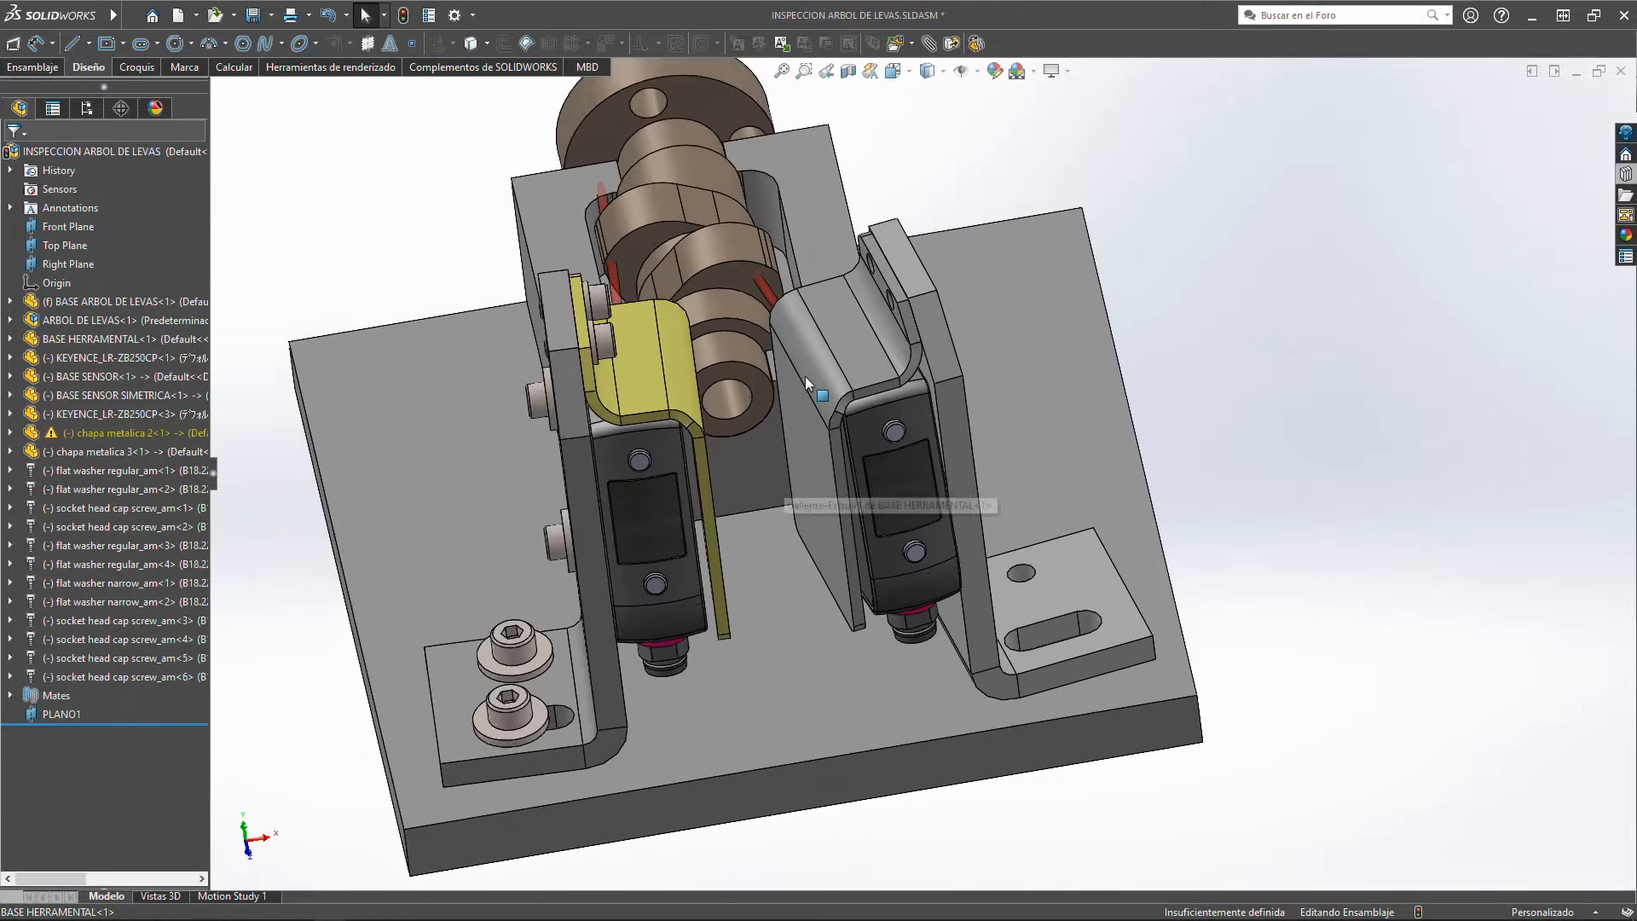
pyautogui.moveTo(807, 377); pyautogui.dragTo(775, 454, button='middle')
pyautogui.scroll(2, 1086, 493)
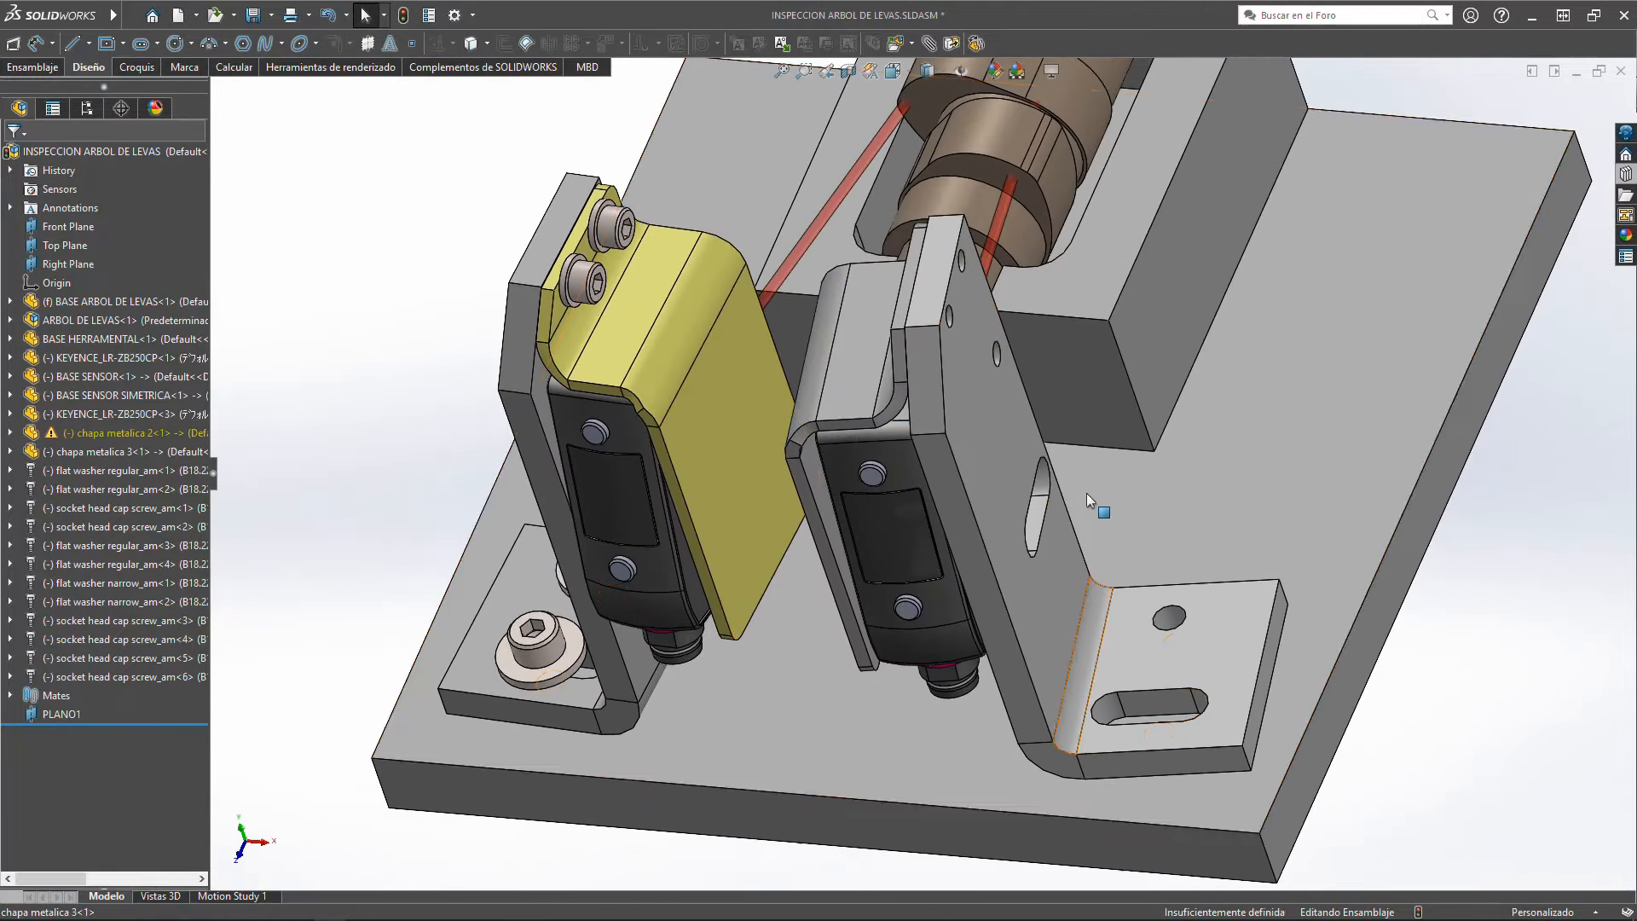
pyautogui.scroll(3, 1102, 453)
pyautogui.scroll(-1, 932, 573)
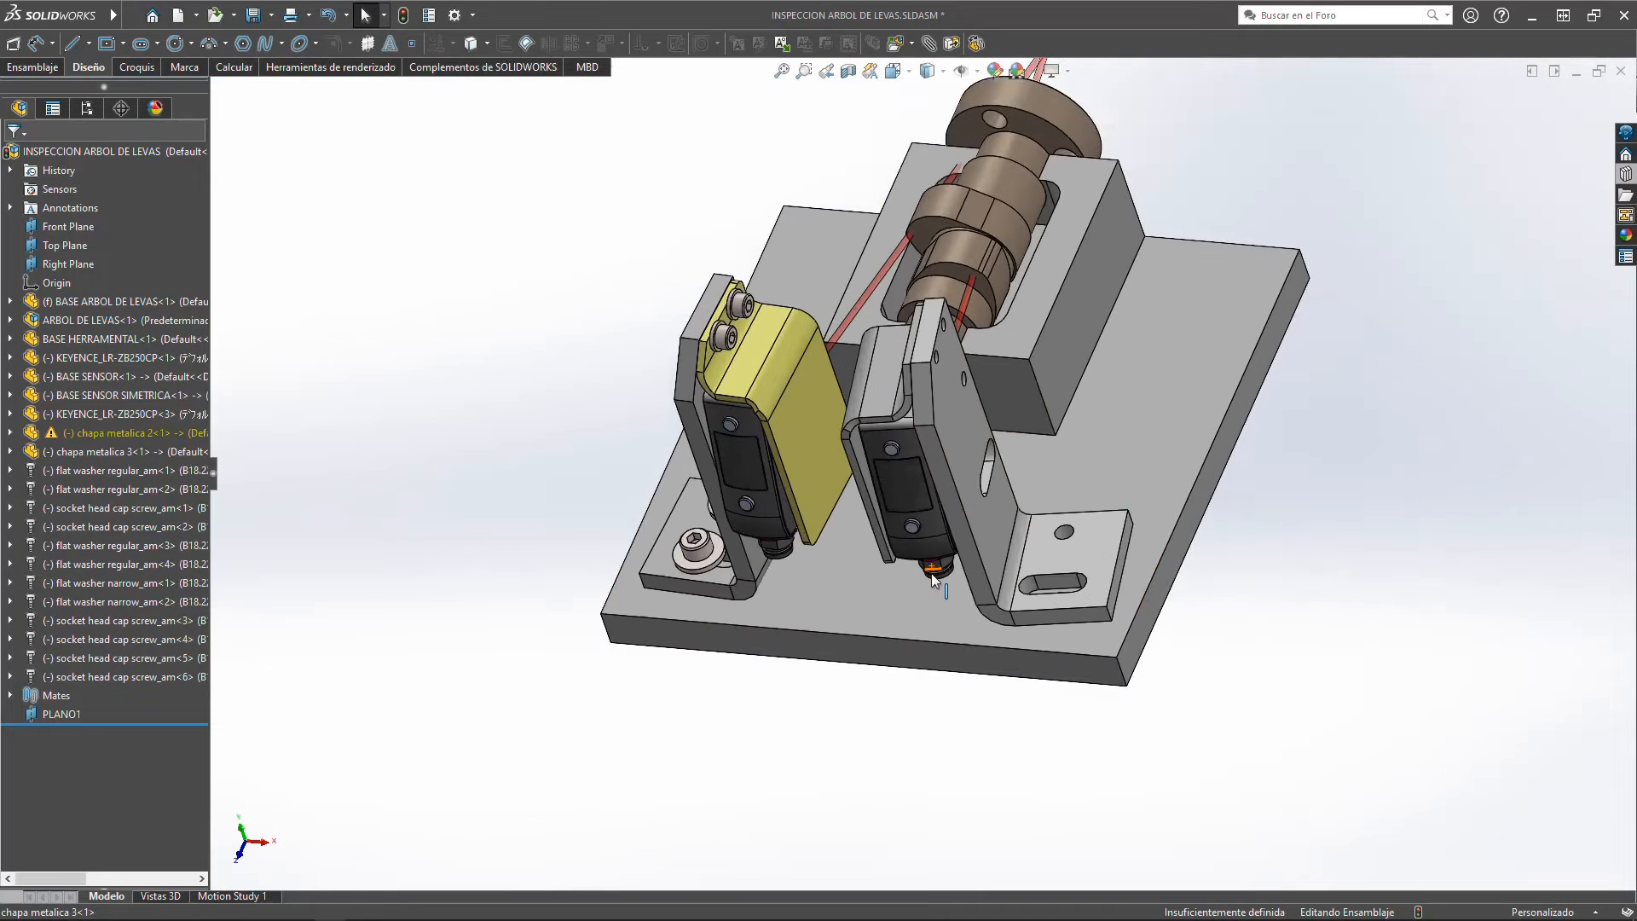
pyautogui.moveTo(931, 573); pyautogui.dragTo(1011, 486, button='middle')
pyautogui.scroll(-1, 1010, 486)
pyautogui.scroll(2, 689, 379)
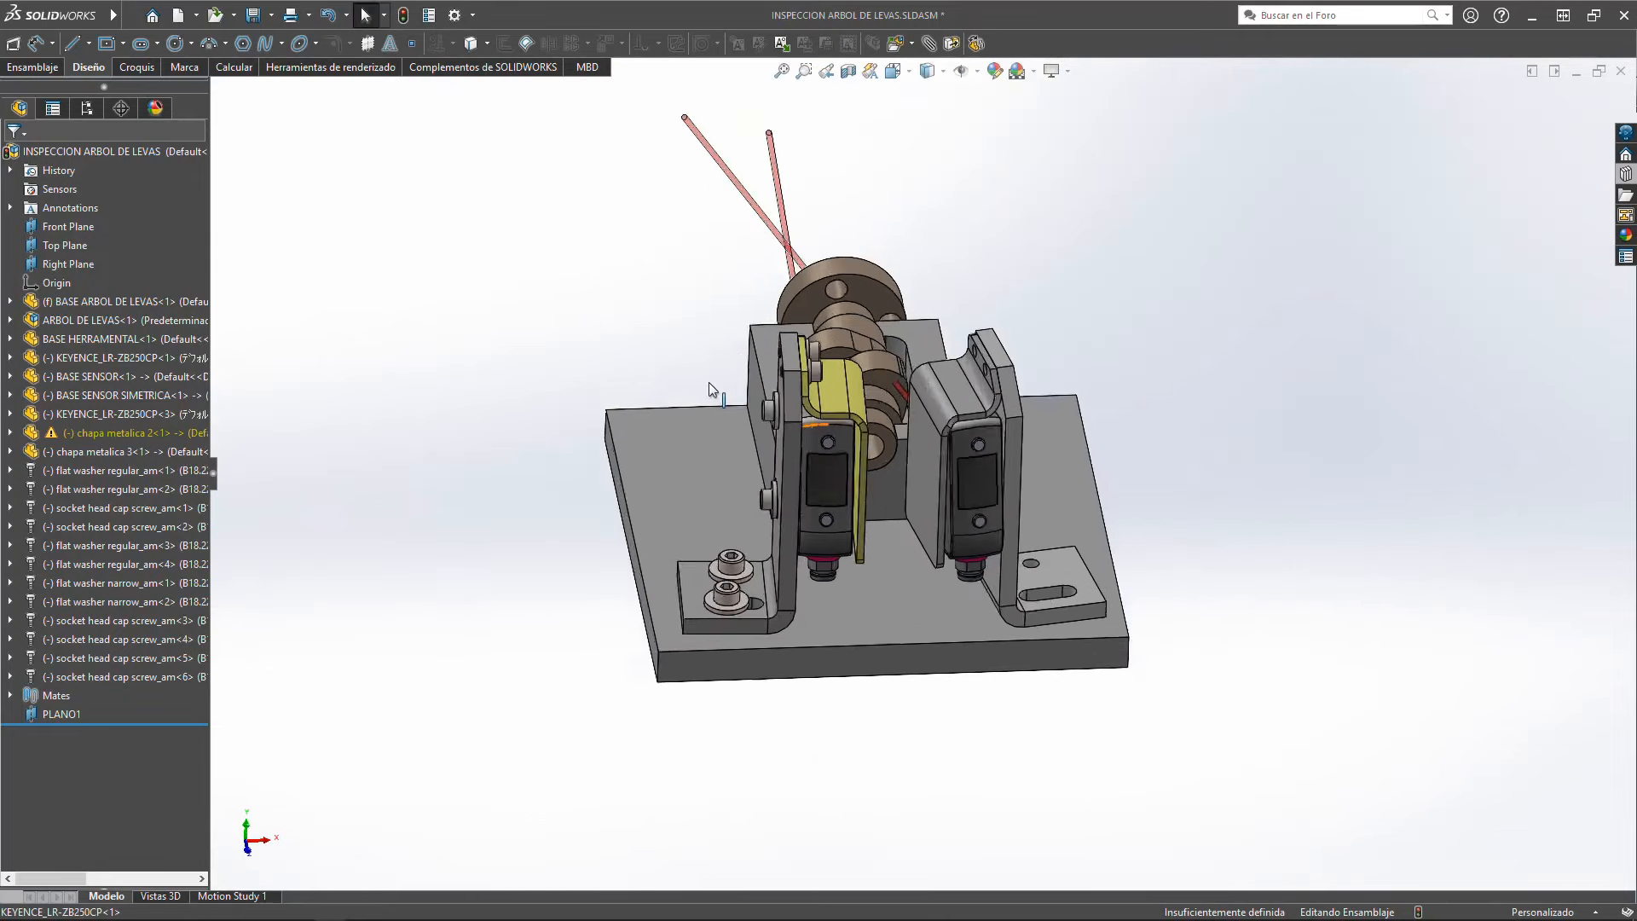
pyautogui.moveTo(709, 382)
pyautogui.mouseDown(button='middle')
pyautogui.moveTo(1041, 340)
pyautogui.moveTo(974, 365)
pyautogui.mouseUp(button='middle')
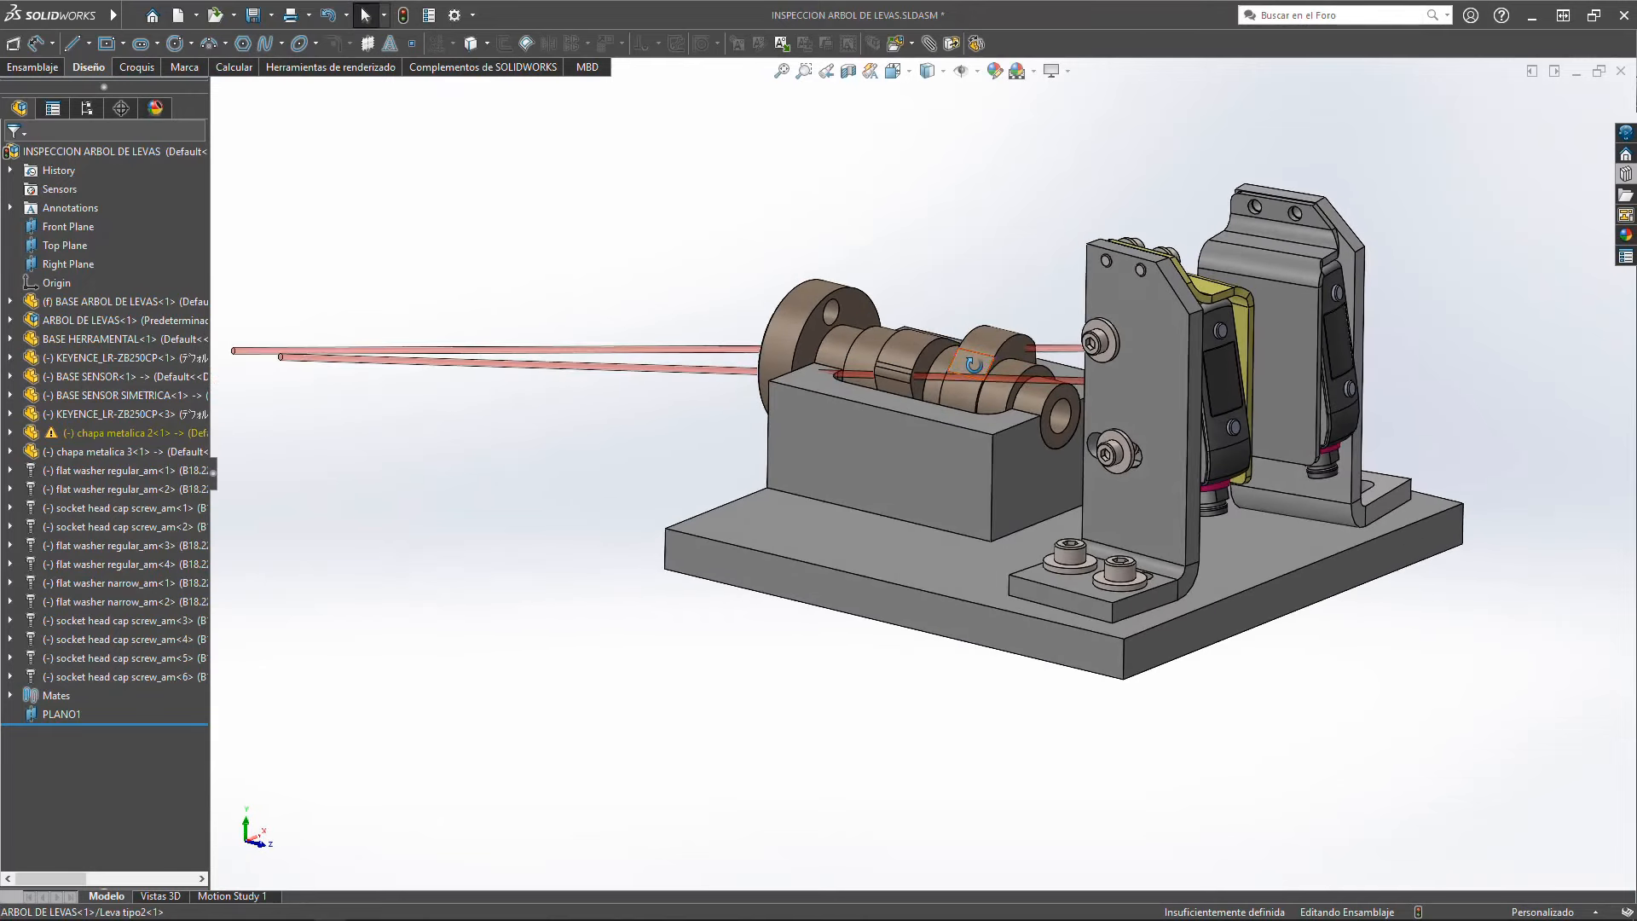